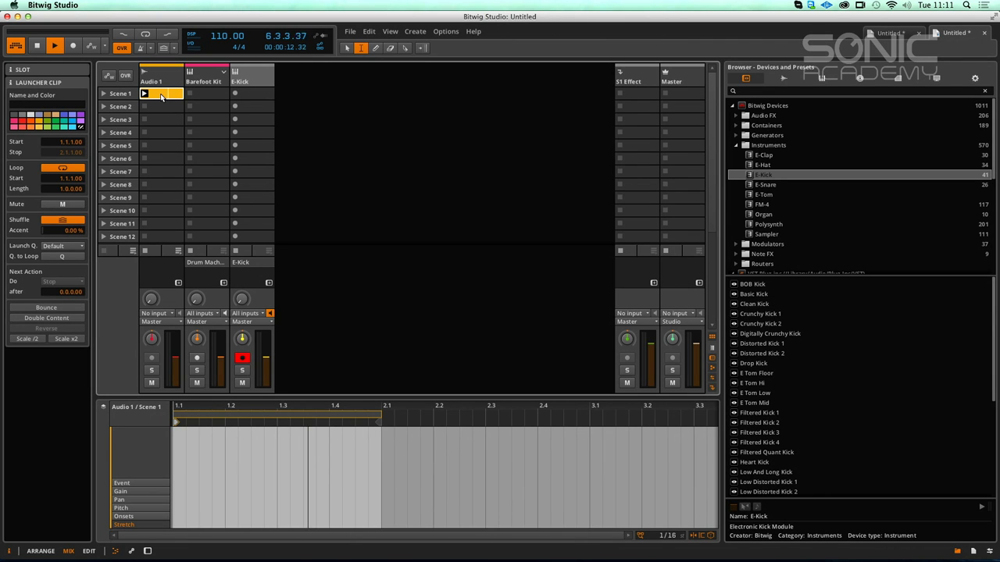
Step: Delete the clip on the Audio 1 track and create an empty clip in the E-Kick track's Scene 1 slot
key(Delete)
click(265, 95)
double_click(234, 94)
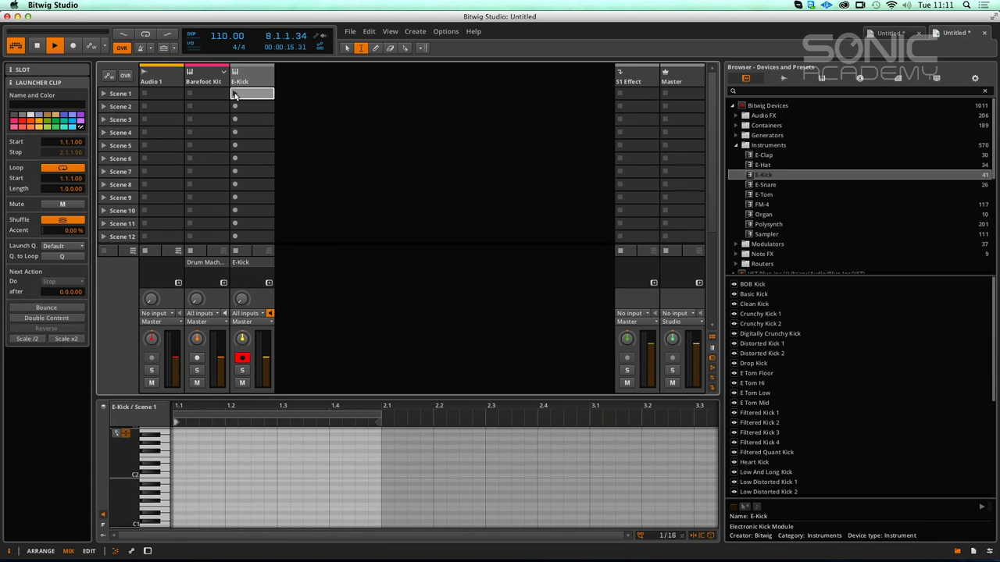
Step: Add sixteenth-length C#2 notes on all four beats of the E-Kick clip
double_click(186, 471)
double_click(231, 471)
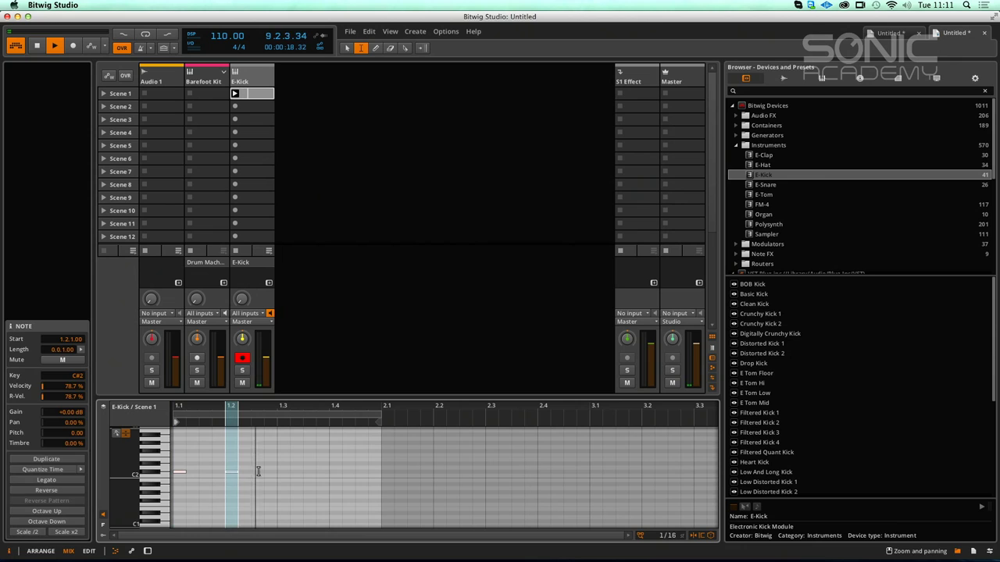
double_click(283, 470)
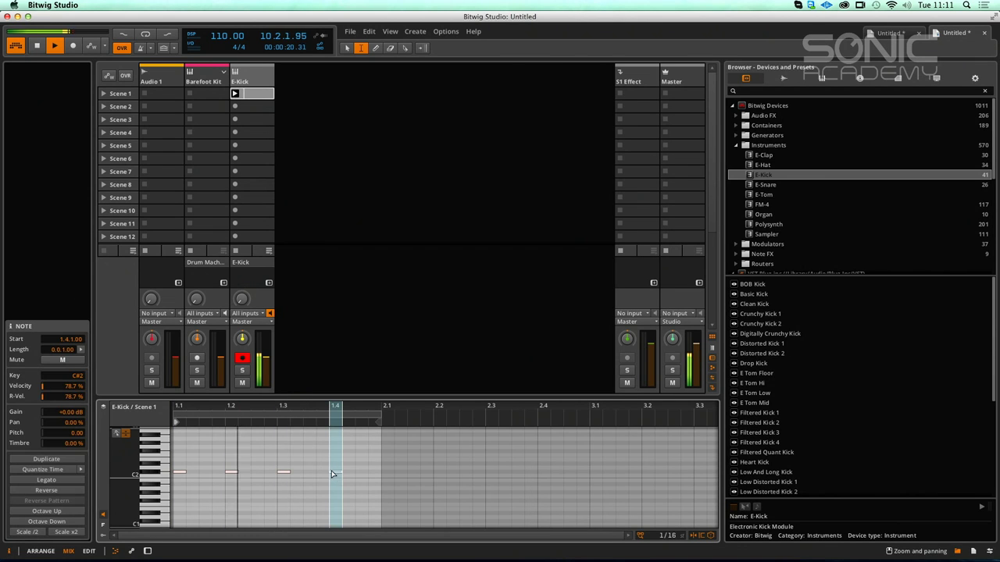
Step: Show the E-Kick device and adjust its generator decay and tuning plus its pitch modulation decay and decay shape
key(d)
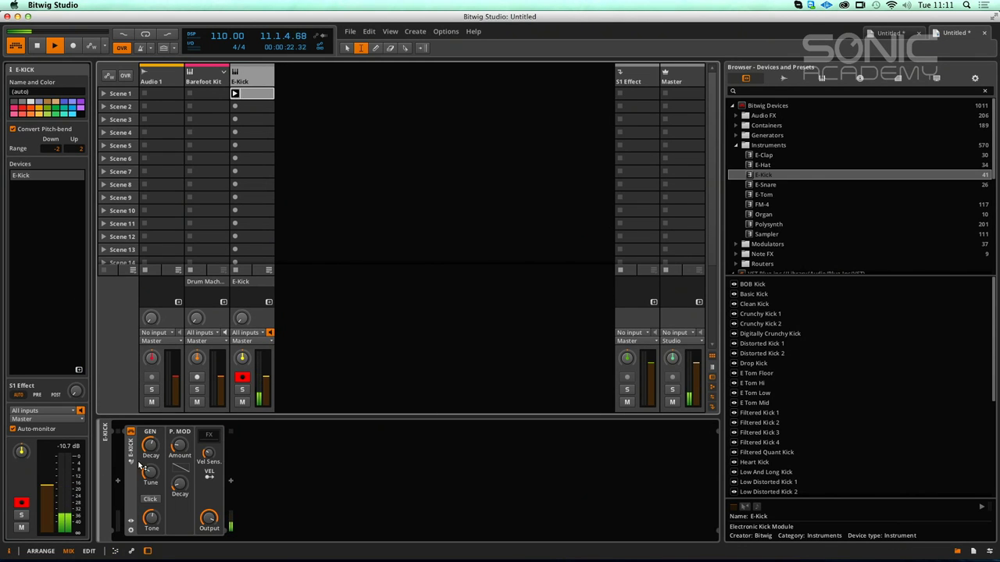
mouse_move(150, 446)
mouse_down()
mouse_move(151, 470)
mouse_move(150, 431)
mouse_up()
drag(157, 471, 184, 468)
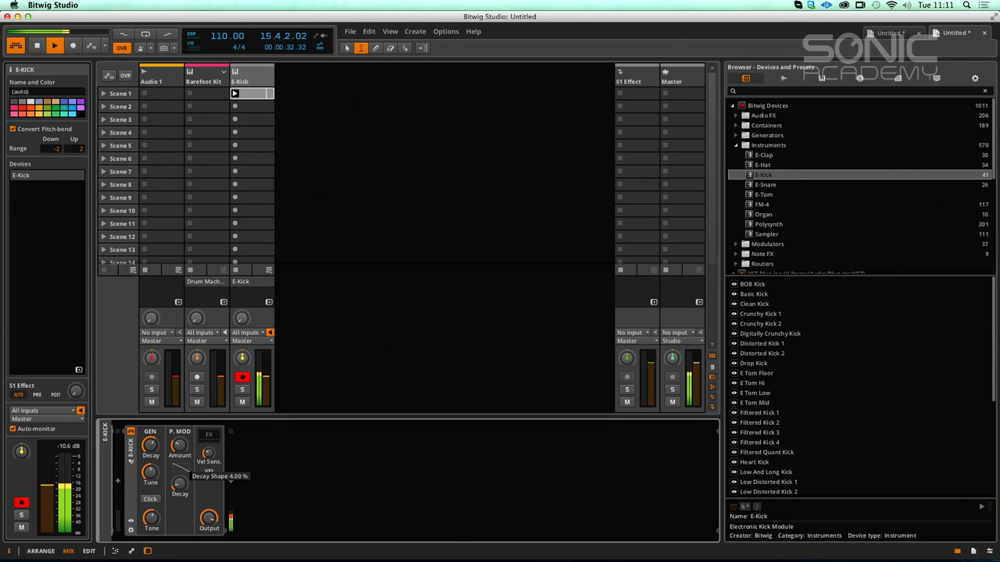
drag(184, 468, 180, 480)
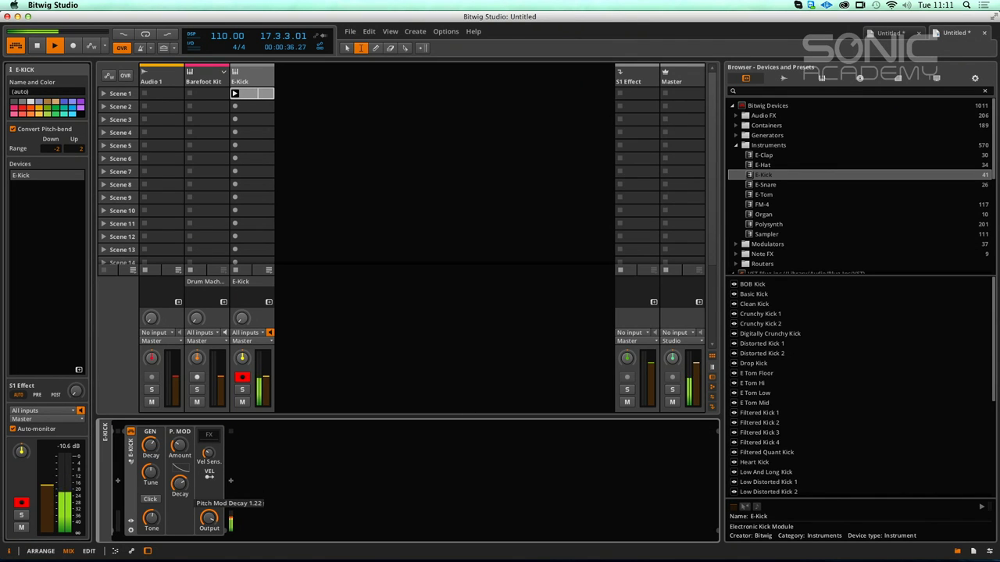
drag(179, 483, 187, 481)
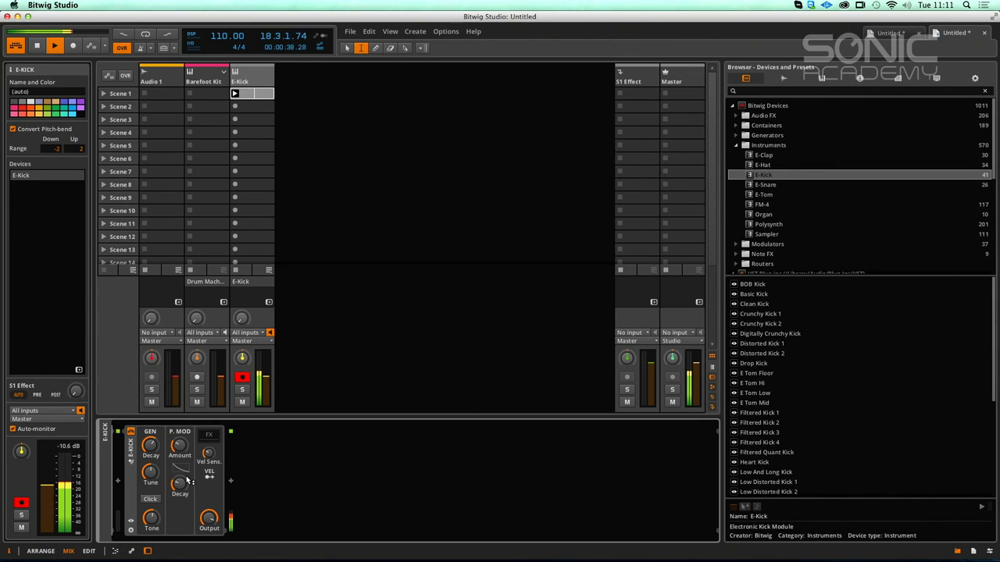
Step: Enable the E-Kick's click with a higher tone, readjust its decay, tuning and pitch modulation, and stop playback
drag(152, 517, 148, 499)
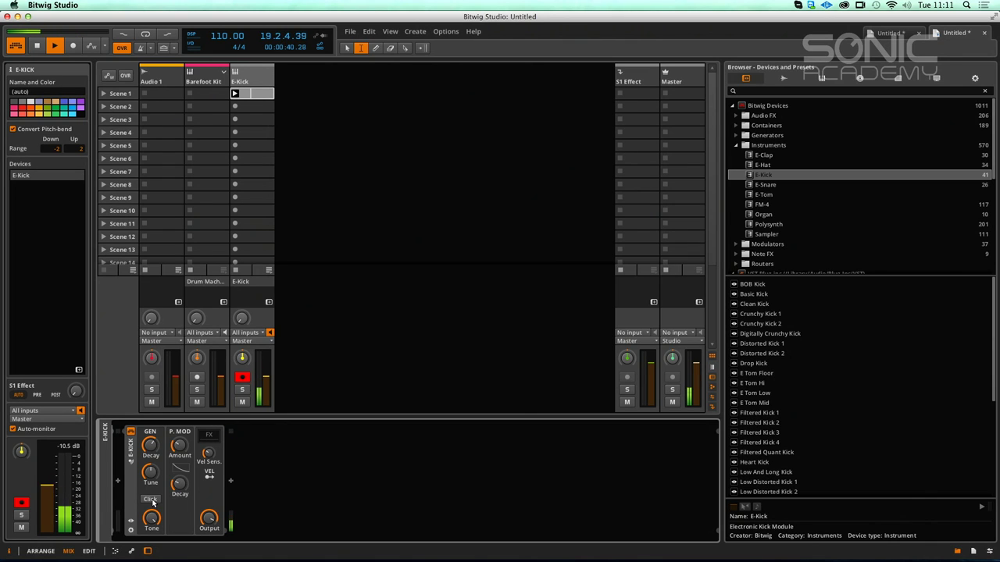
drag(177, 453, 181, 494)
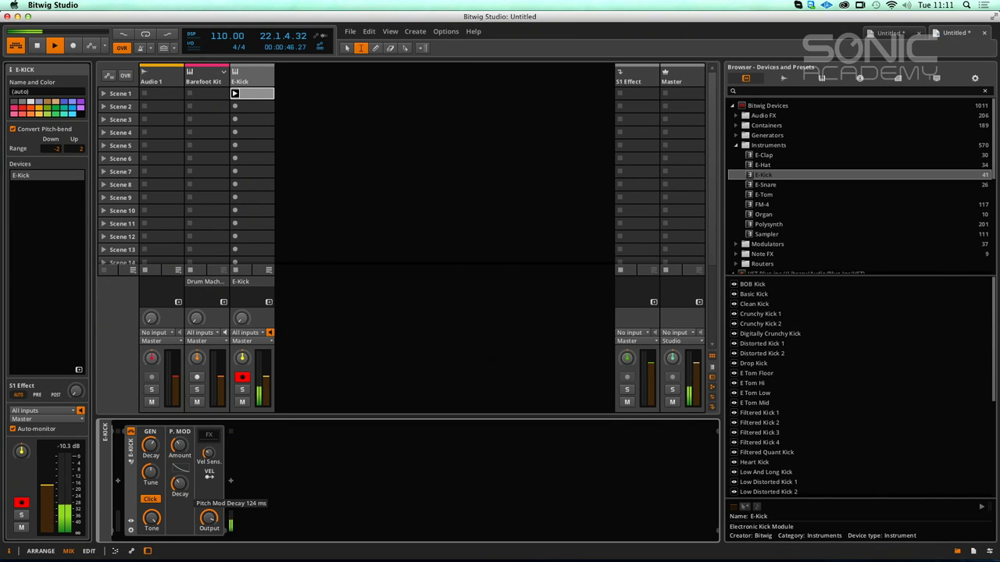
drag(150, 445, 149, 431)
drag(149, 472, 178, 442)
drag(180, 484, 181, 485)
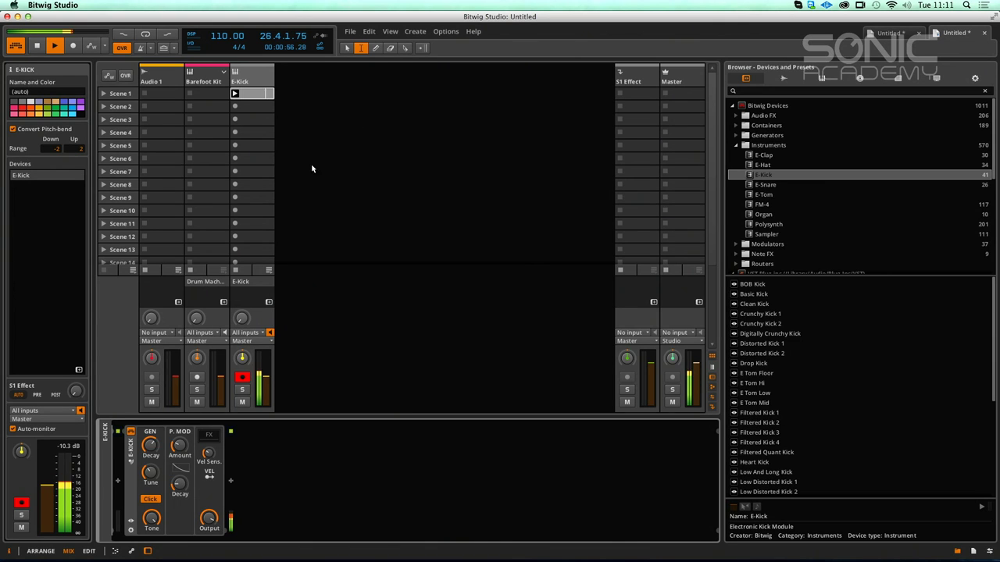
key(space)
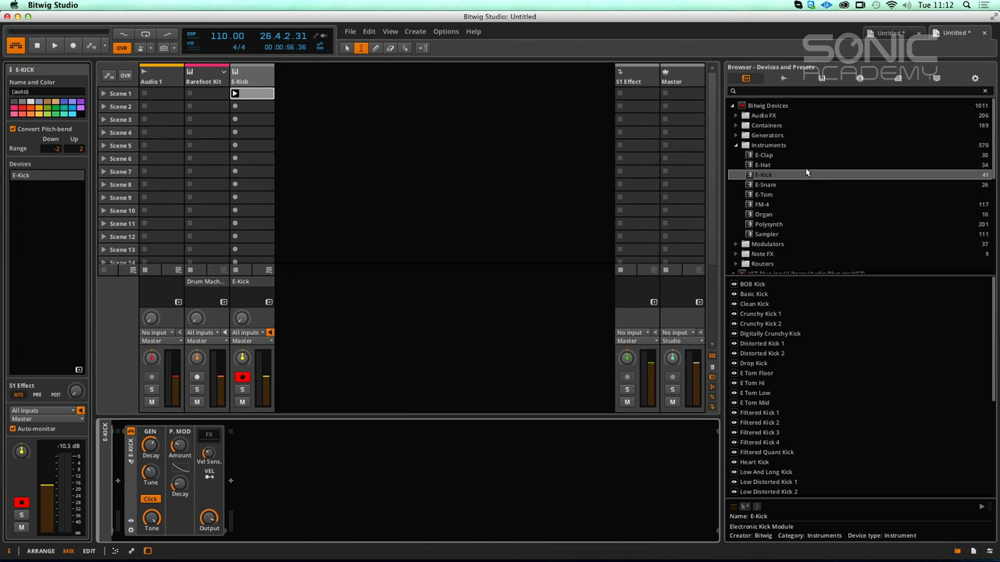
Step: Add an E-Clap instrument track beside E-Kick and create a clip in its Scene 1 slot
drag(763, 156, 297, 90)
double_click(295, 93)
click(281, 94)
double_click(303, 95)
Step: Add sixteenth-length C2 notes on beats 2 and 4 of the E-Clap clip
key(space)
double_click(231, 476)
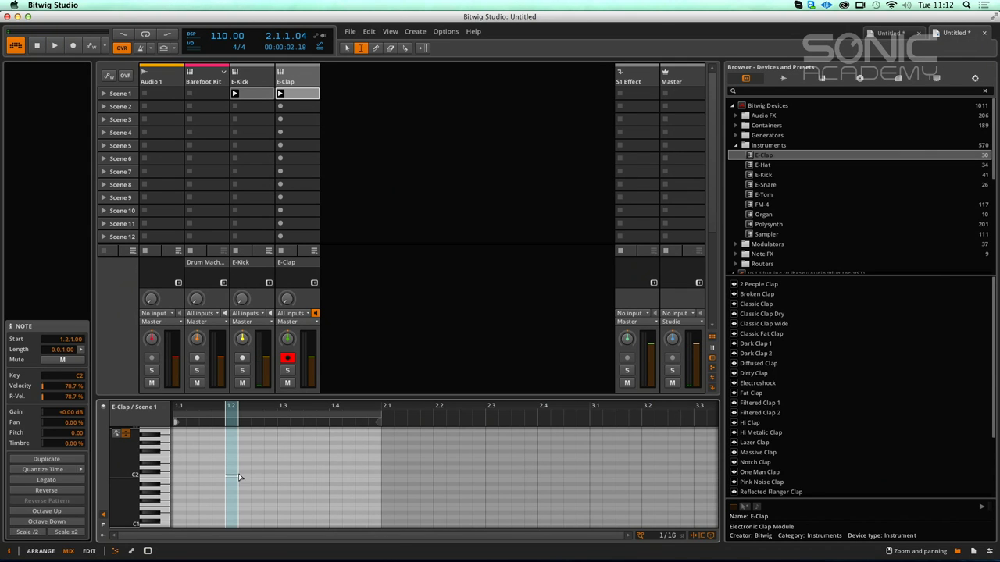
double_click(330, 472)
key(space)
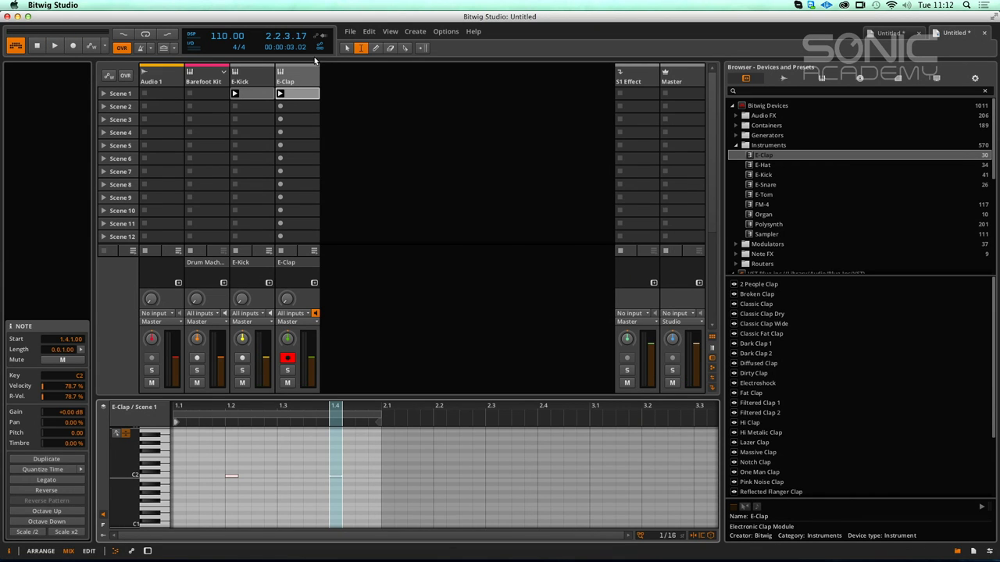
Step: Audition the E-Clap presets 2 People Clap and Broken Clap during playback and settle on Classic Clap
click(301, 70)
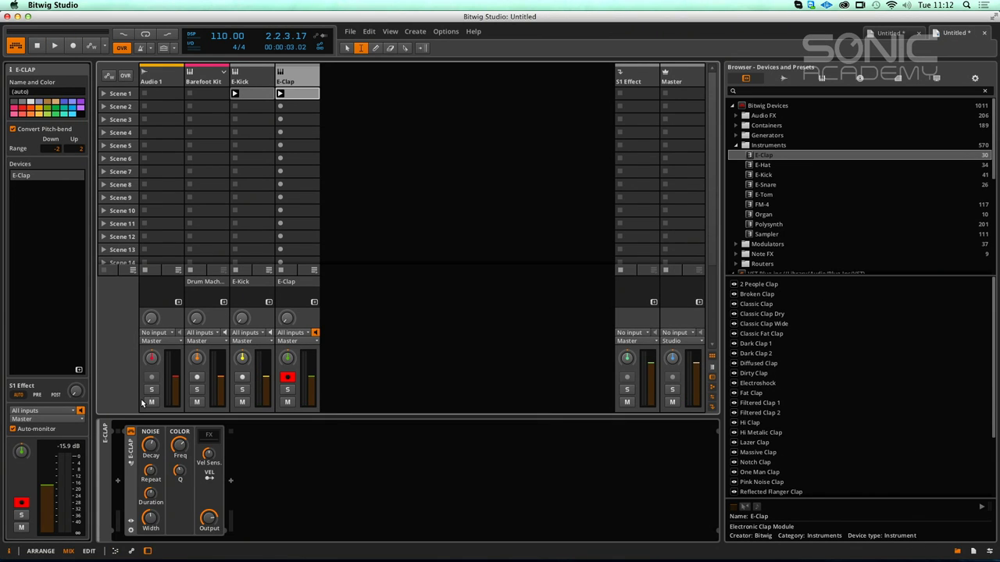
click(132, 464)
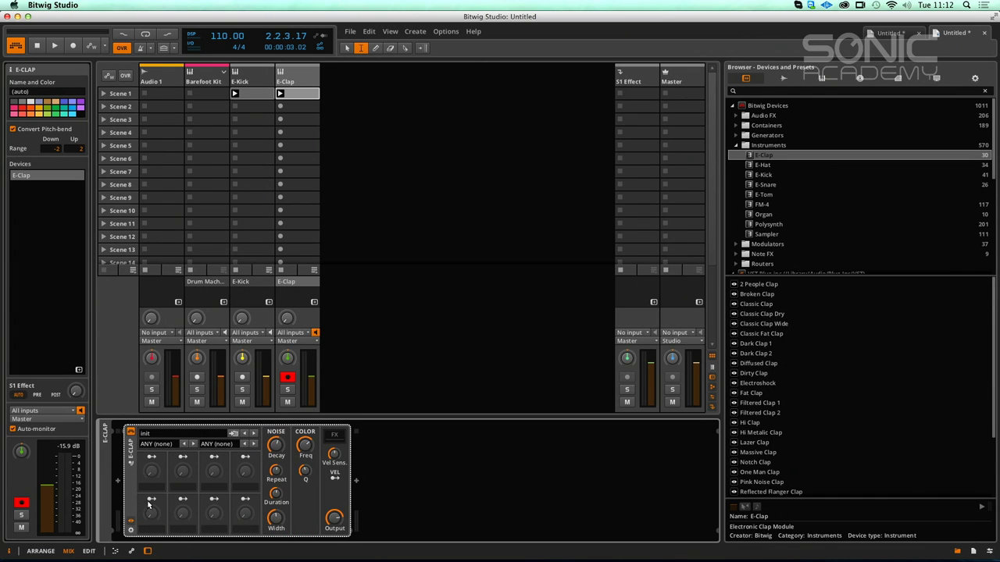
click(254, 434)
key(space)
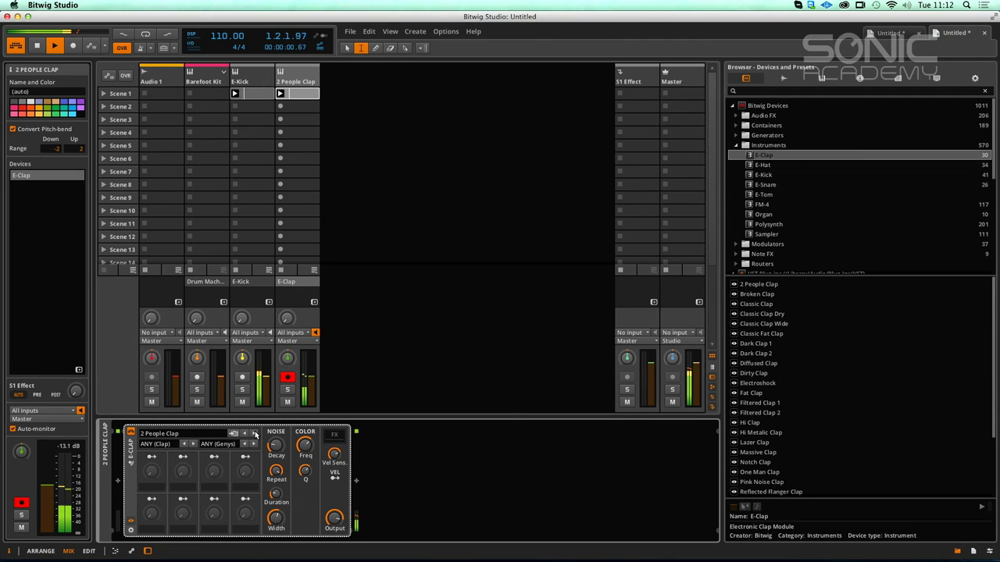
click(256, 434)
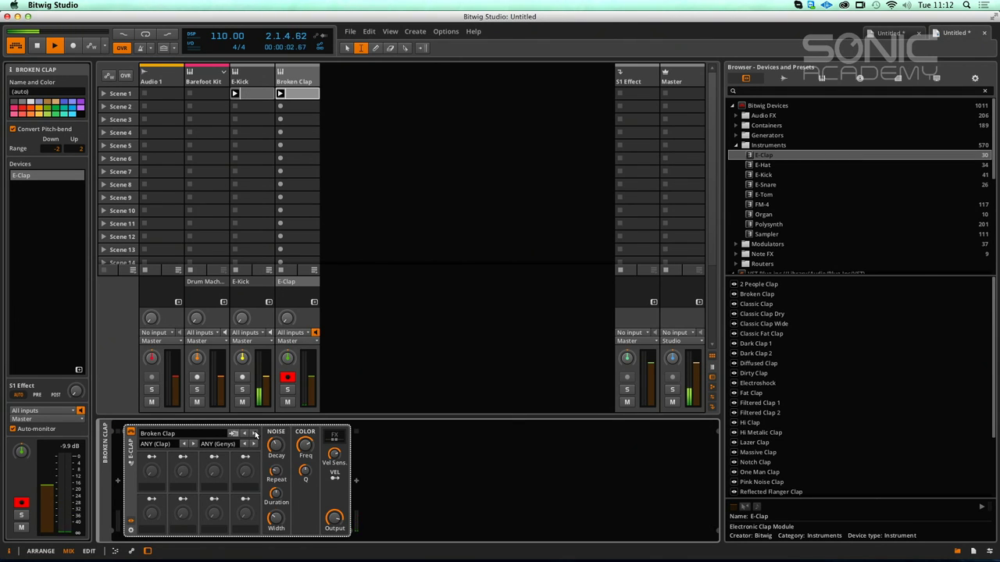
click(255, 434)
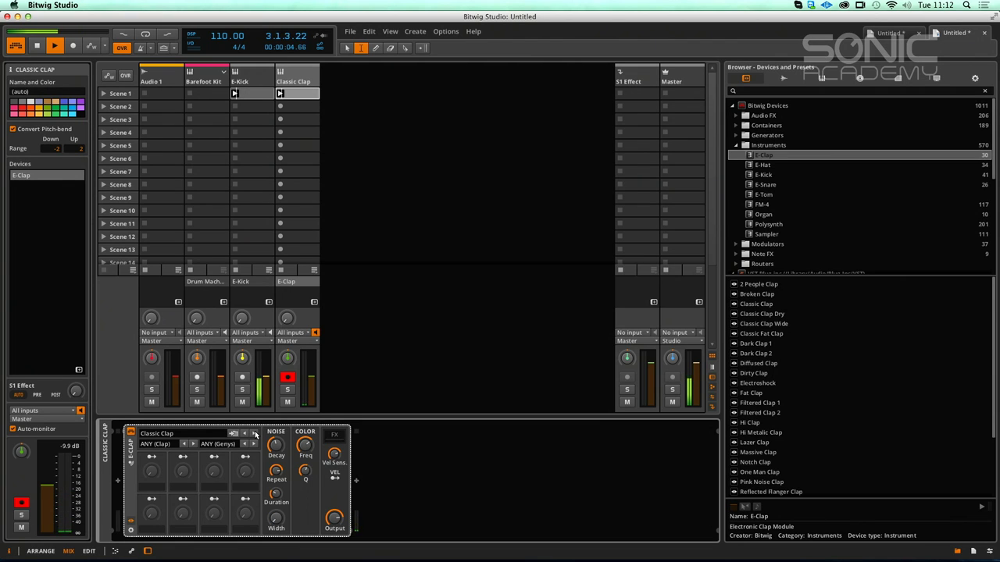
key(space)
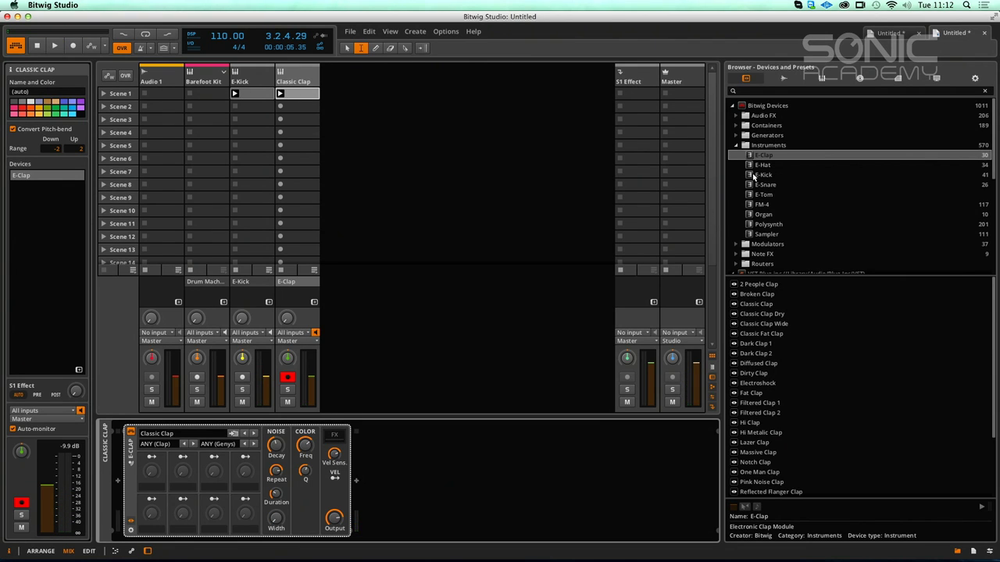
Step: Add an E-Snare instrument track after the clap track and create a clip in its Scene 1 slot, launched during playback
drag(766, 187, 331, 92)
double_click(350, 96)
click(326, 93)
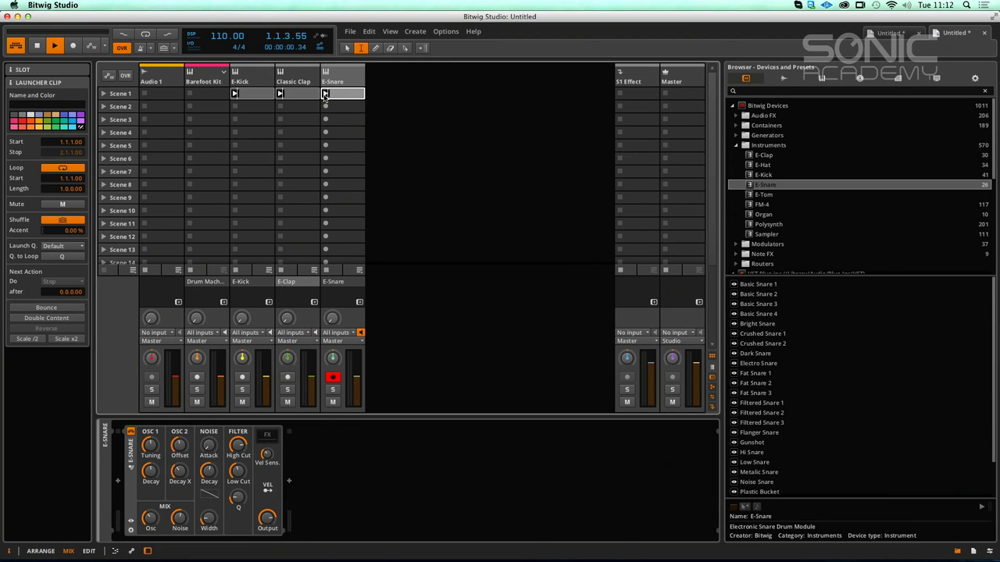
double_click(339, 94)
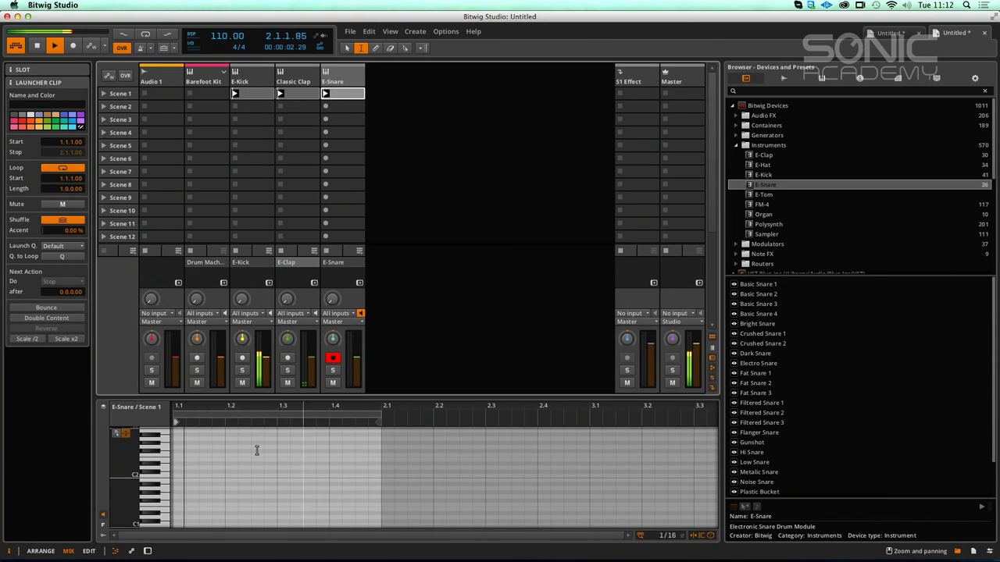
Step: Place C#2 snare notes at 1.1.4, 1.2.2, 1.3.3 and 1.4.3, and set the project tempo to 124 BPM
double_click(205, 472)
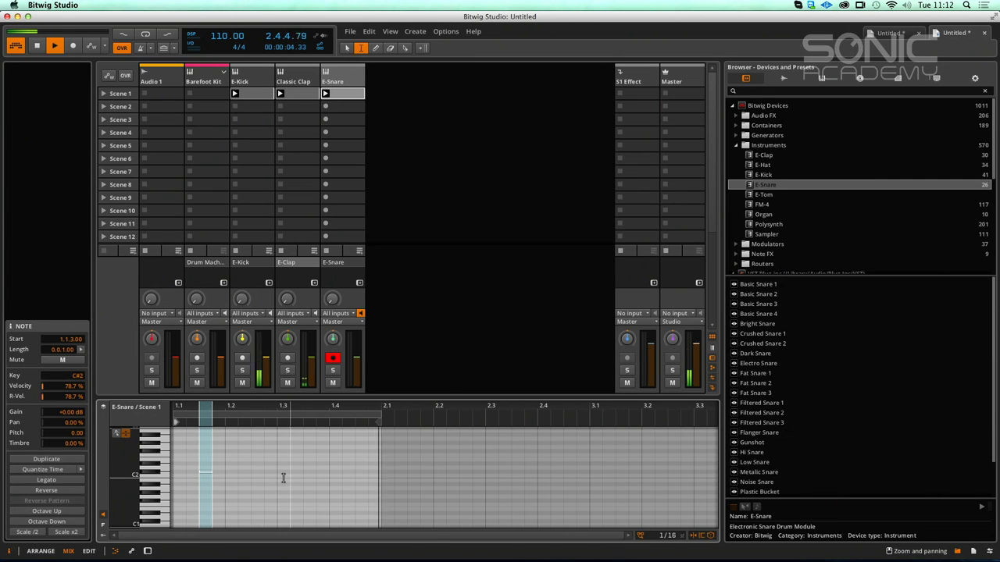
drag(210, 472, 230, 473)
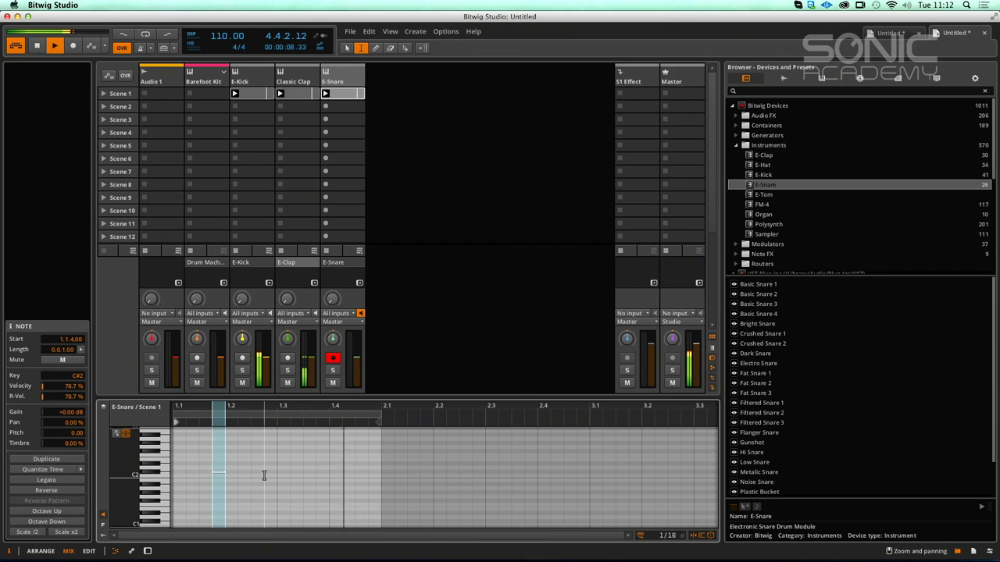
click(247, 472)
double_click(248, 472)
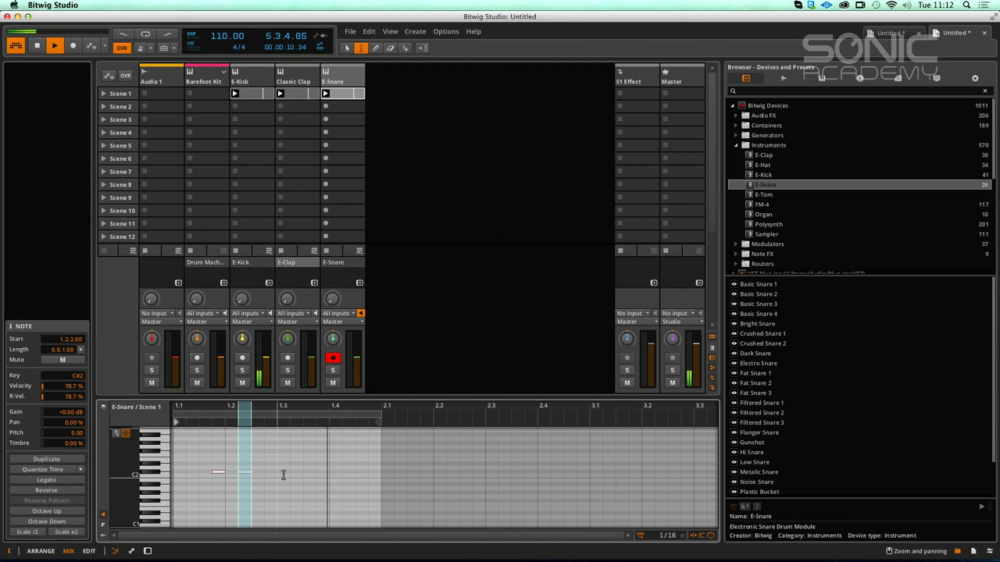
double_click(313, 473)
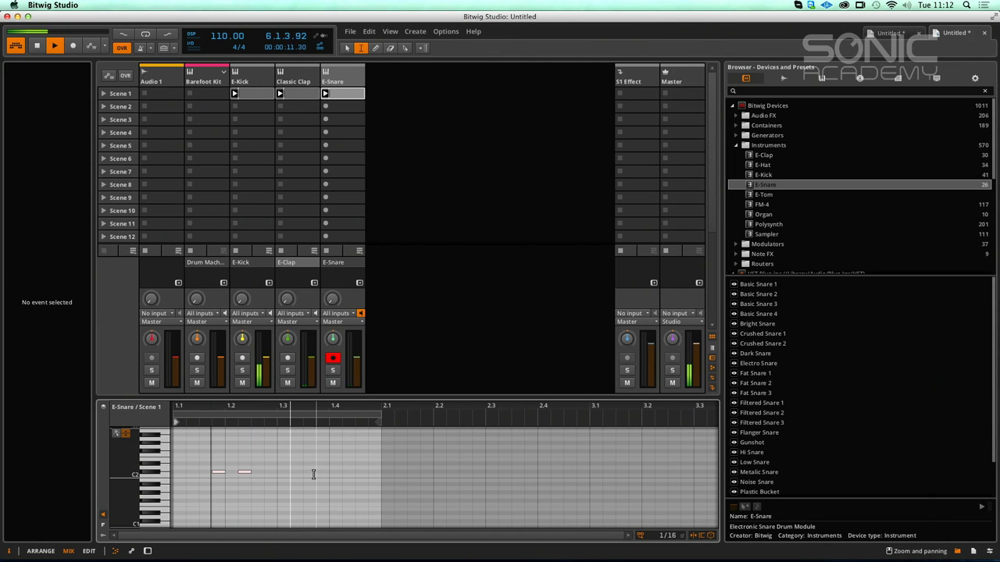
double_click(359, 472)
drag(229, 37, 229, 25)
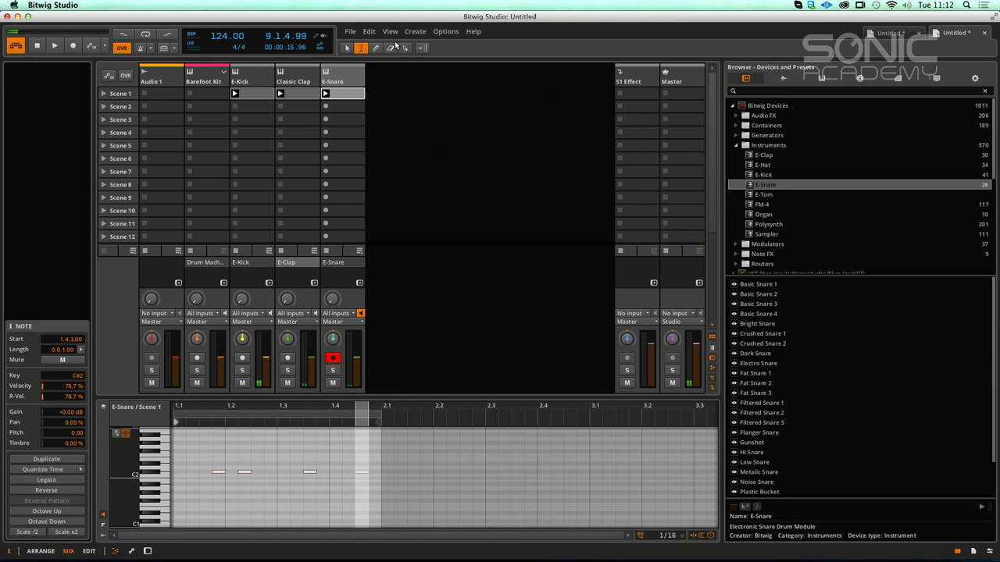
Step: Audition the E-Snare presets from Basic Snare 1 onward during playback and settle on Crushed Snare 1
click(344, 86)
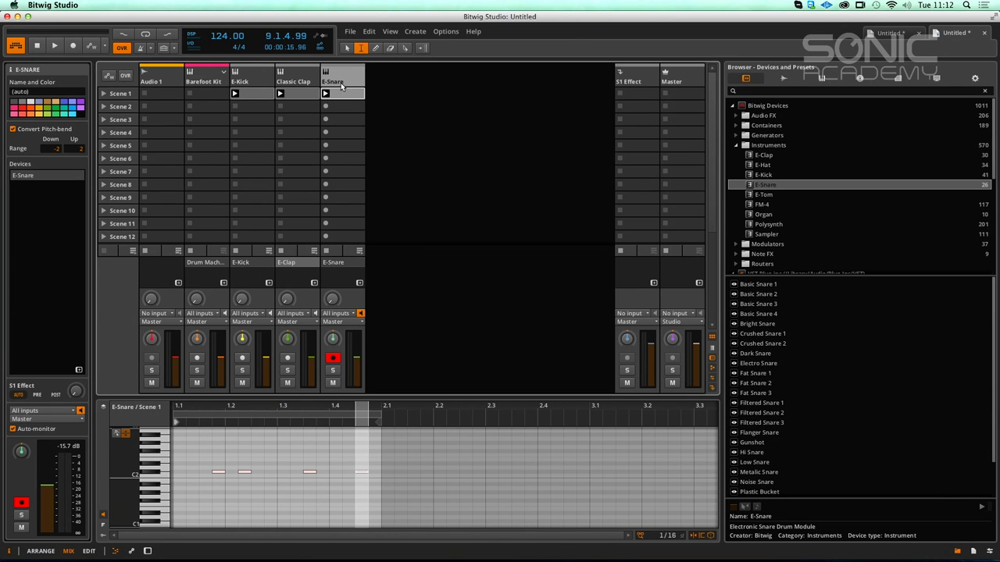
key(d)
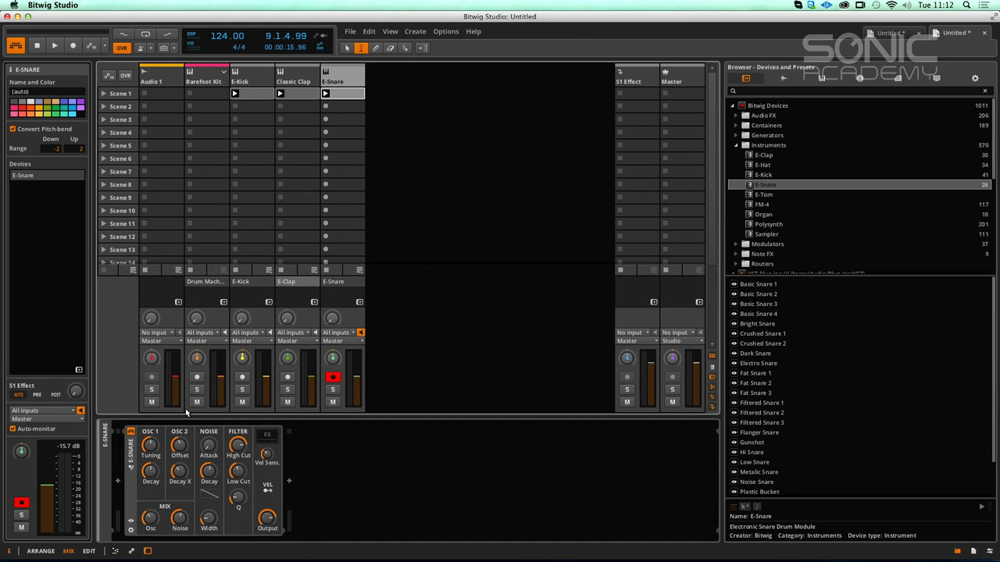
click(132, 521)
click(253, 433)
key(space)
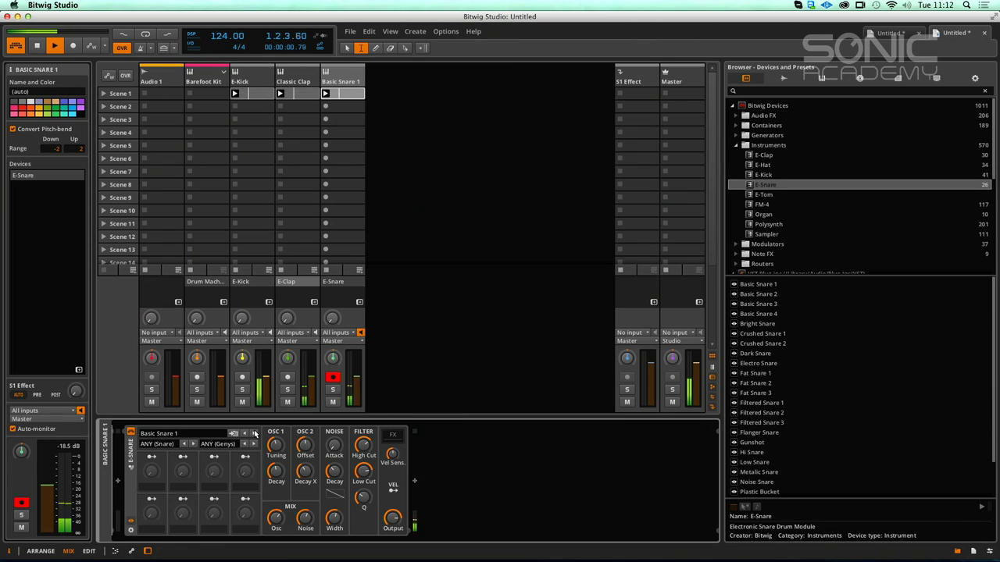
click(254, 433)
click(254, 433)
click(254, 434)
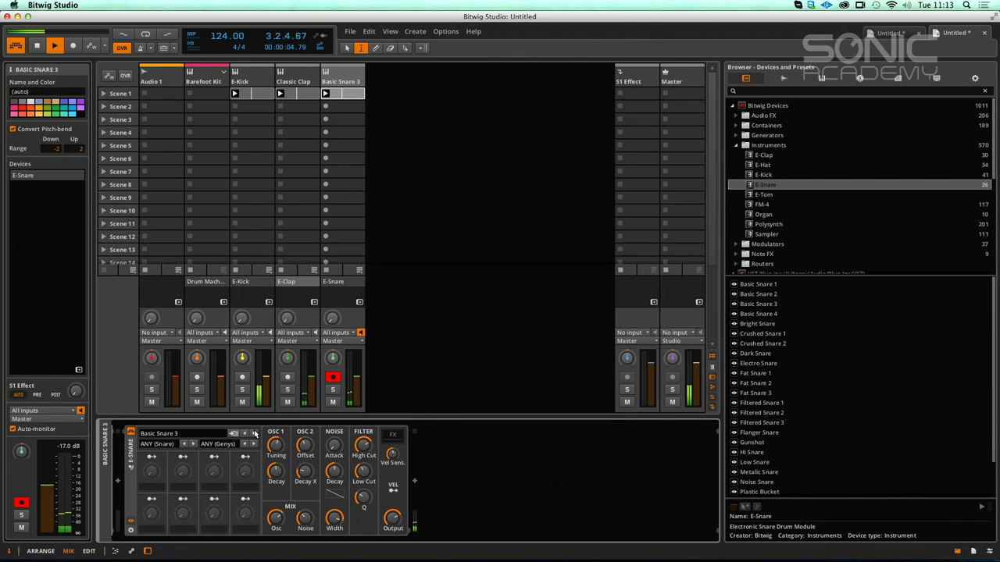
click(254, 433)
click(254, 433)
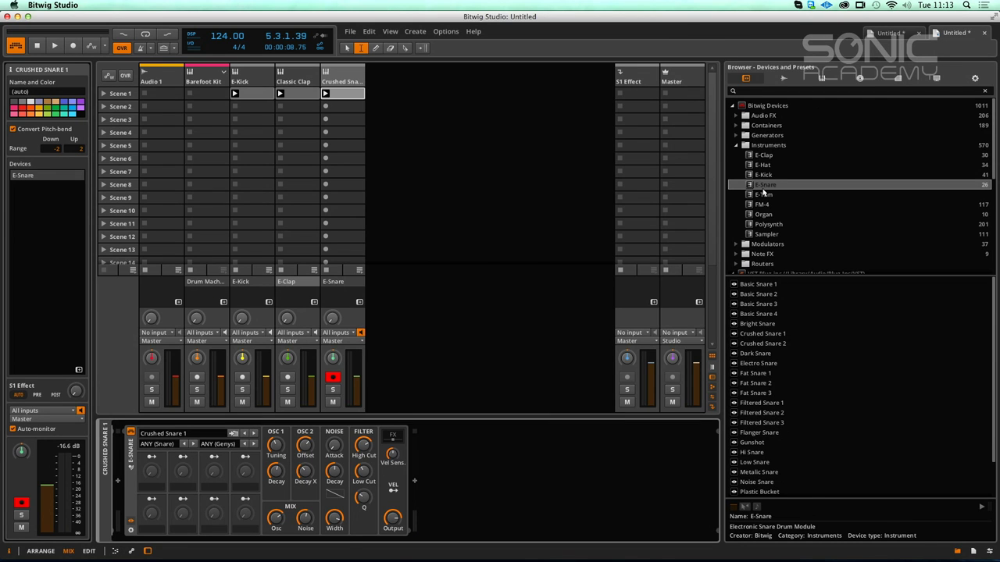
Step: Add an E-Tom instrument track after the snare, create a Scene 1 clip during playback, and open it for note editing
drag(763, 196, 383, 98)
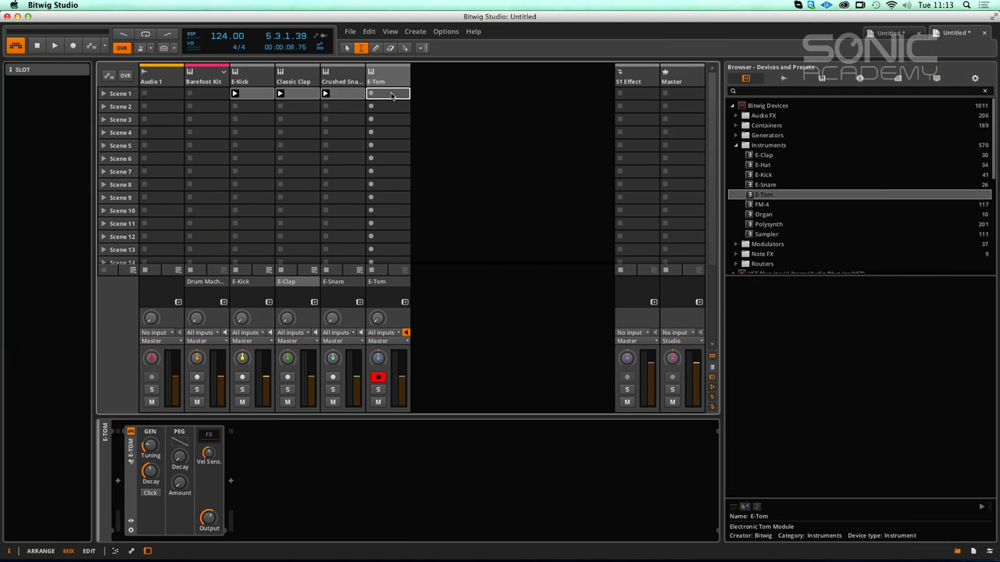
key(space)
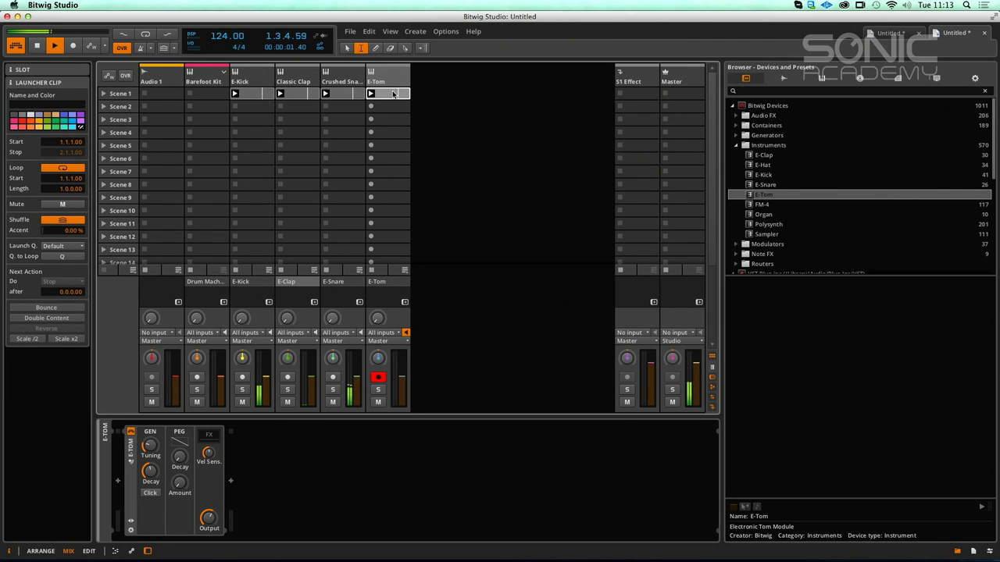
double_click(392, 94)
Step: Place tom notes at differing pitches at 1.1.3, 1.2.3, 1.3.2 and 1.4.3, starting on C#2 and ending on C2
click(204, 471)
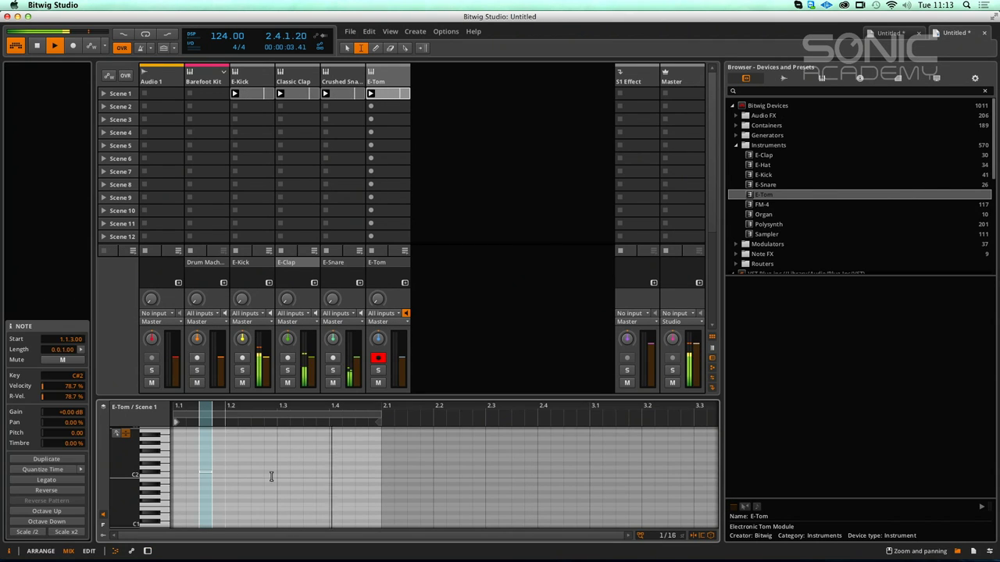
click(257, 467)
click(296, 459)
click(360, 477)
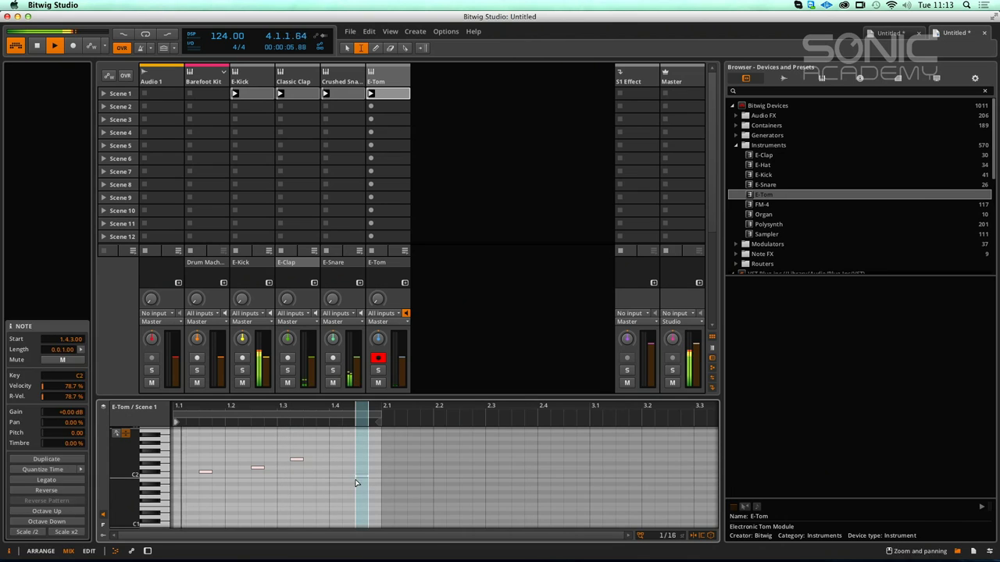
Step: Mute the snare track and show the E-Tom device with its preset and macro section during playback
click(332, 383)
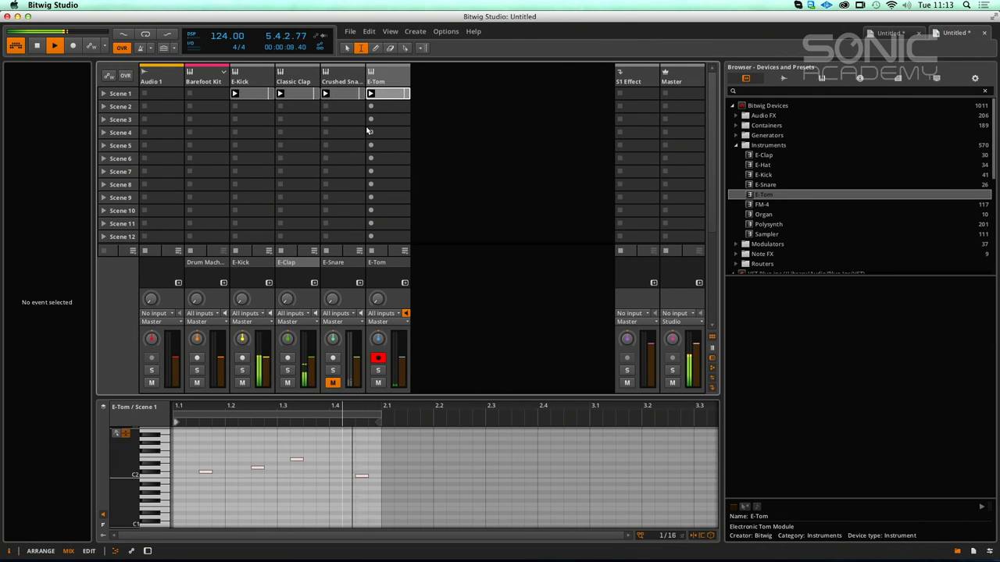
double_click(393, 80)
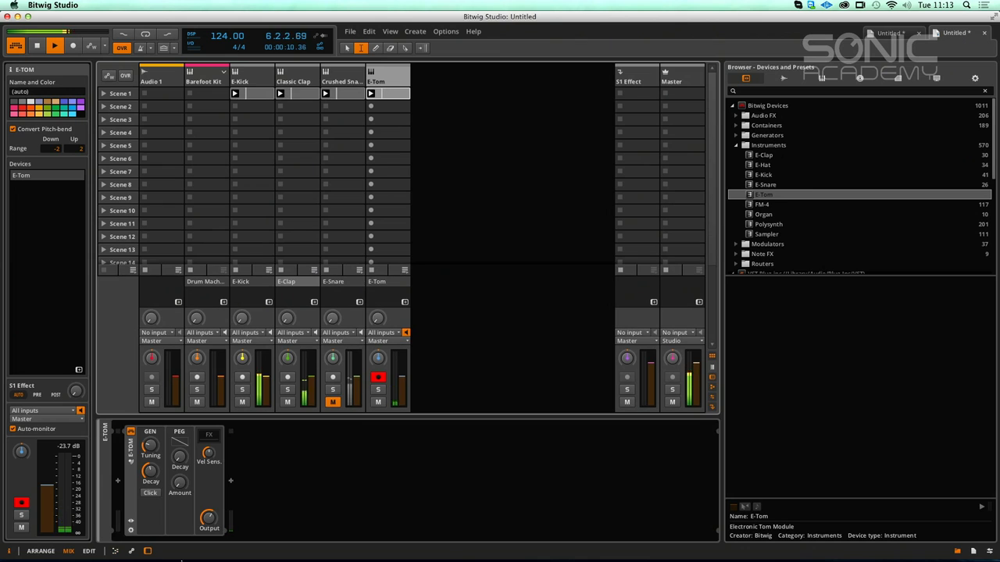
click(132, 531)
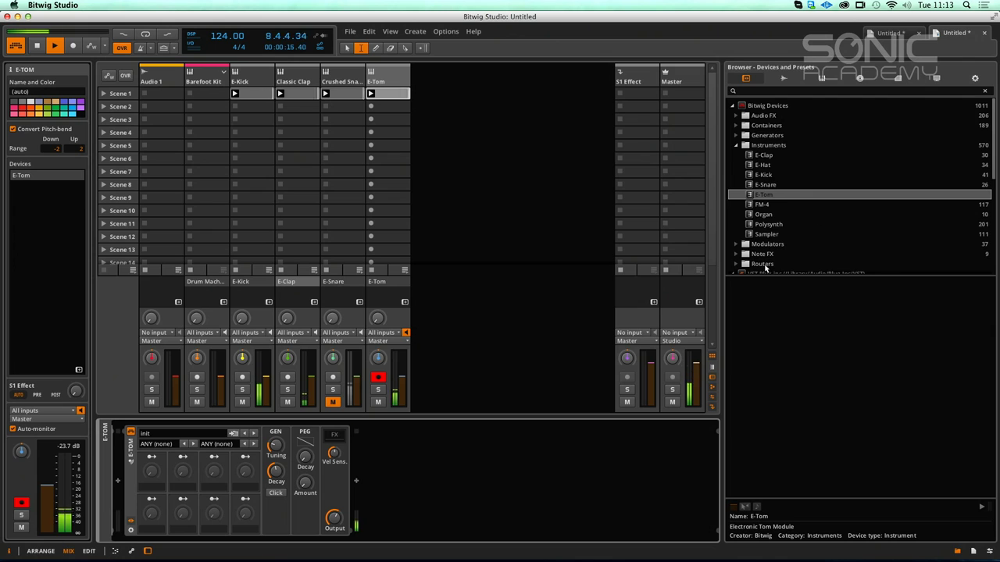
Step: Adjust the E-Tom's Tuning and pitch envelope while listening, and stop playback
drag(275, 445, 276, 406)
drag(275, 445, 307, 441)
key(space)
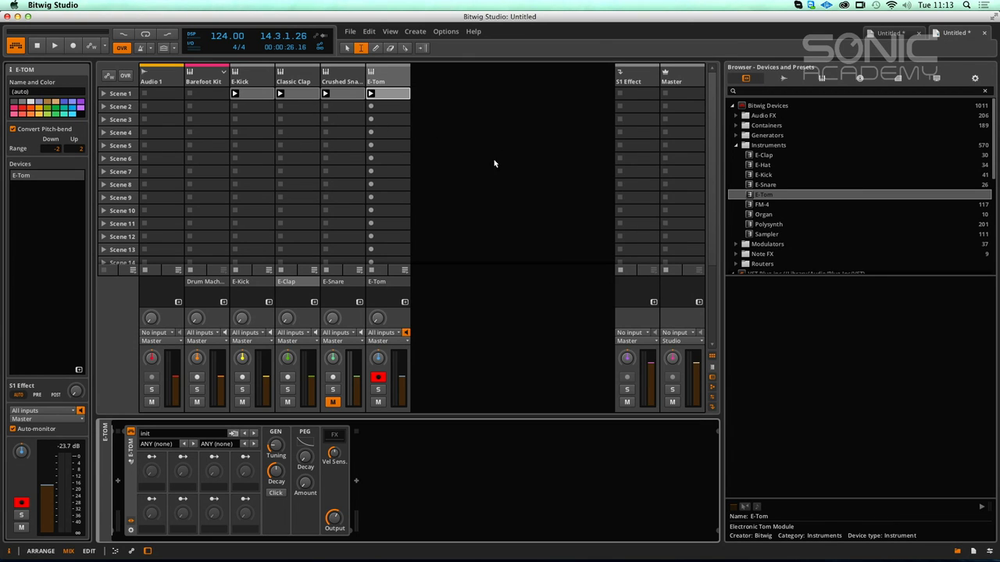
Step: Delete the clap, snare and tom tracks, and add a Polysynth instrument track after E-Kick
key(Delete)
key(Delete)
key(Delete)
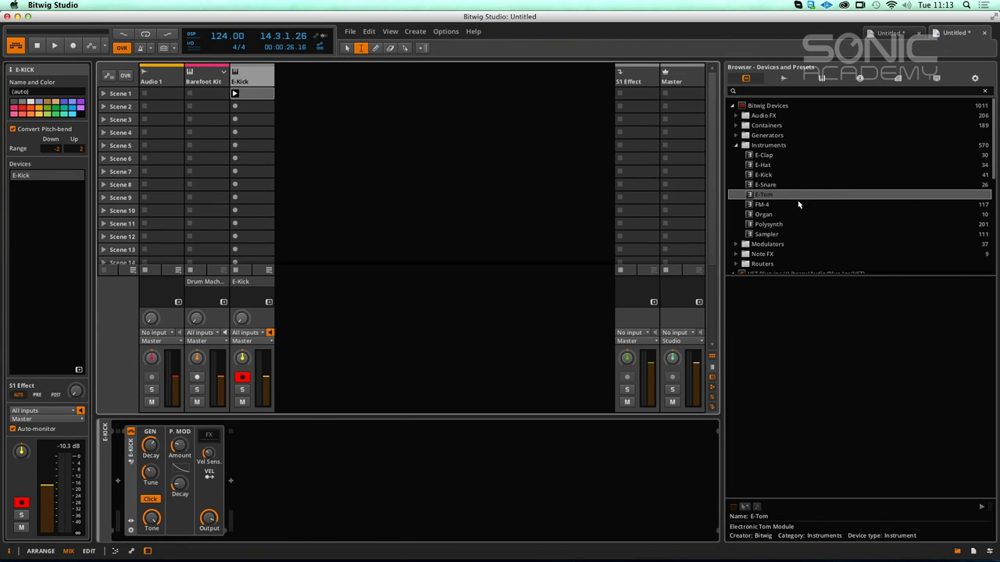
drag(773, 226, 312, 94)
click(307, 79)
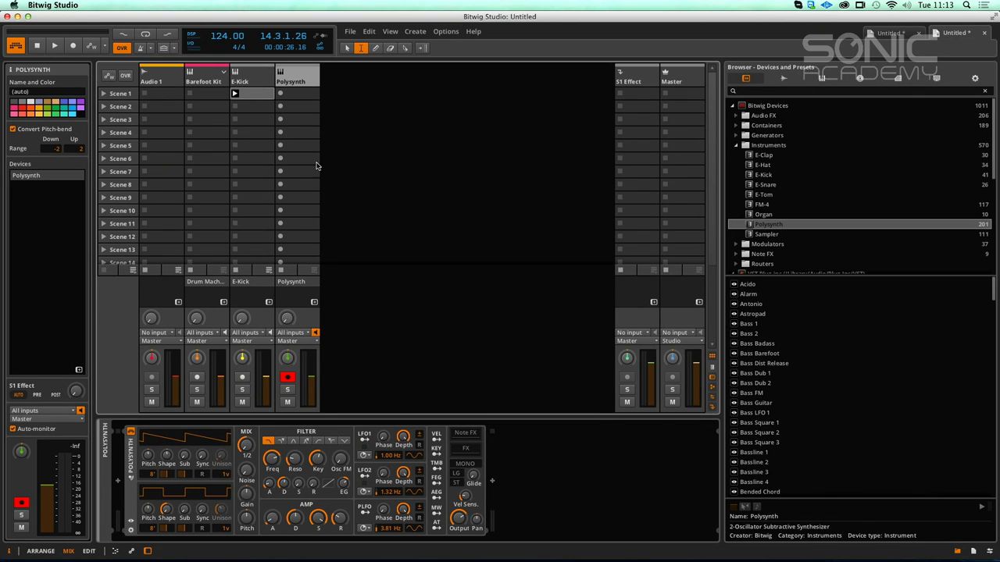
Step: Create and launch a Scene 1 clip on the Polysynth track and open it for note editing
double_click(294, 95)
click(281, 95)
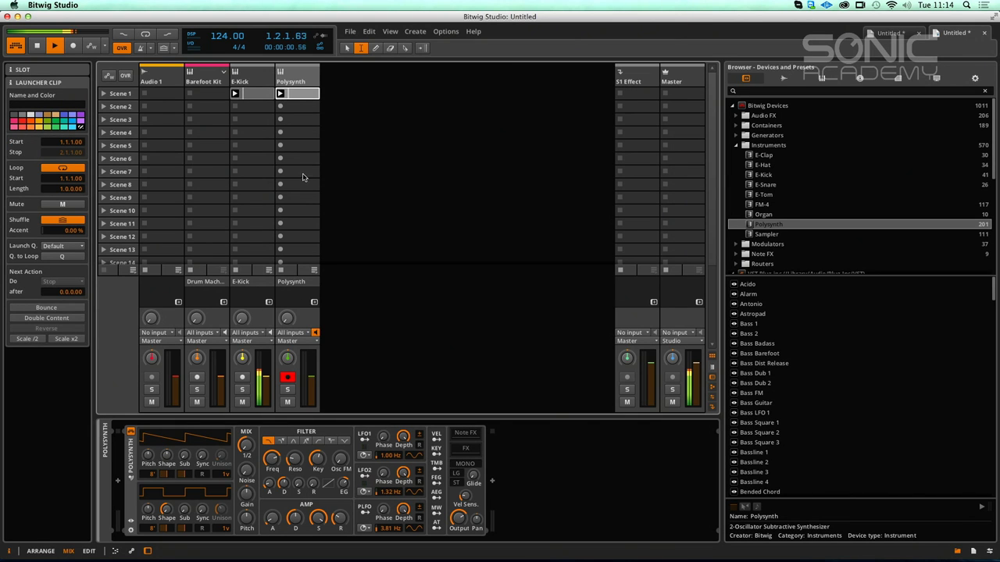
double_click(304, 98)
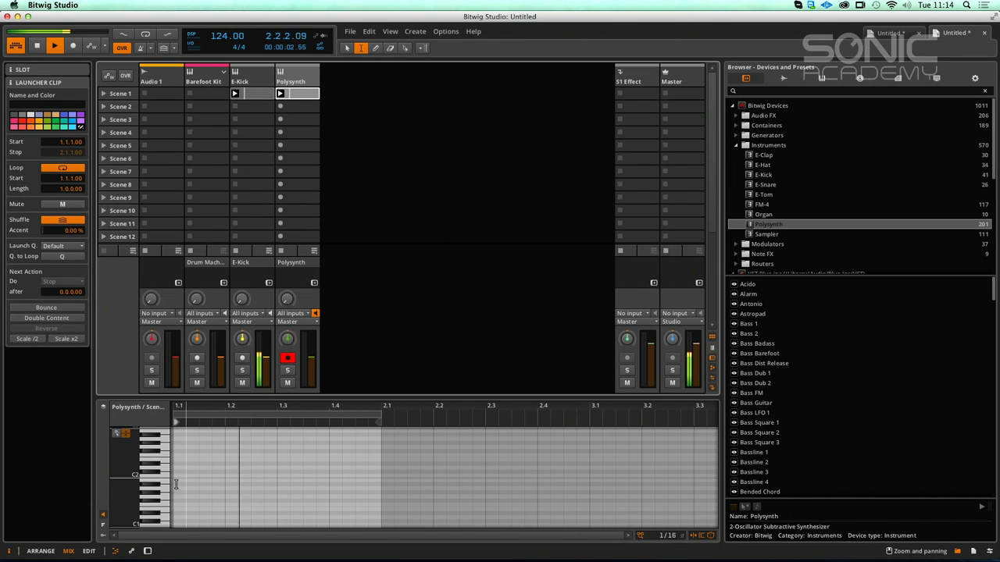
Step: Draw a one-bar line of sixteenth notes on C1, with C#1 at 1.1.2 and 1.3.2, leaving 1.1.4, 1.2.4, 1.3.3 and 1.4.2 empty
drag(122, 494, 127, 450)
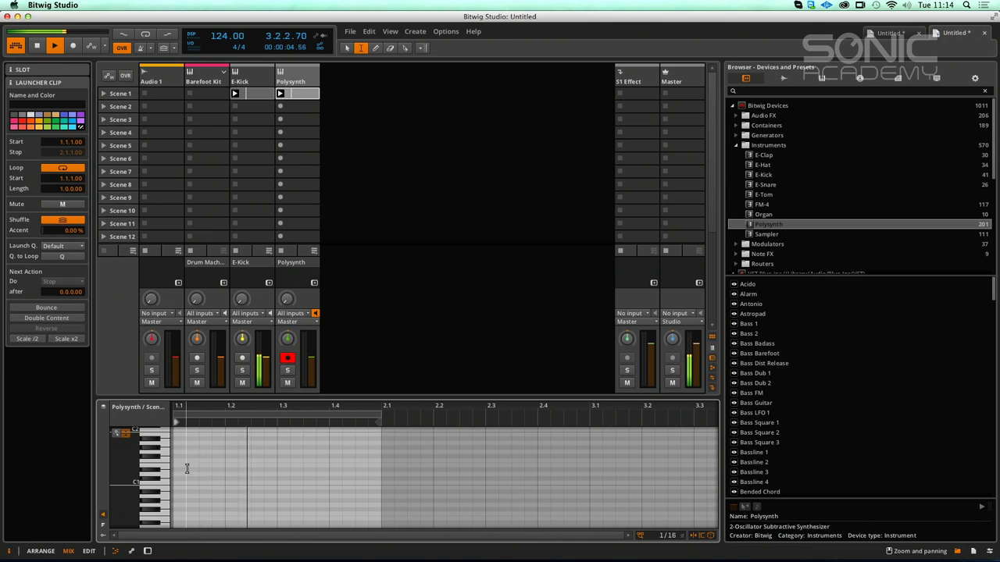
click(374, 49)
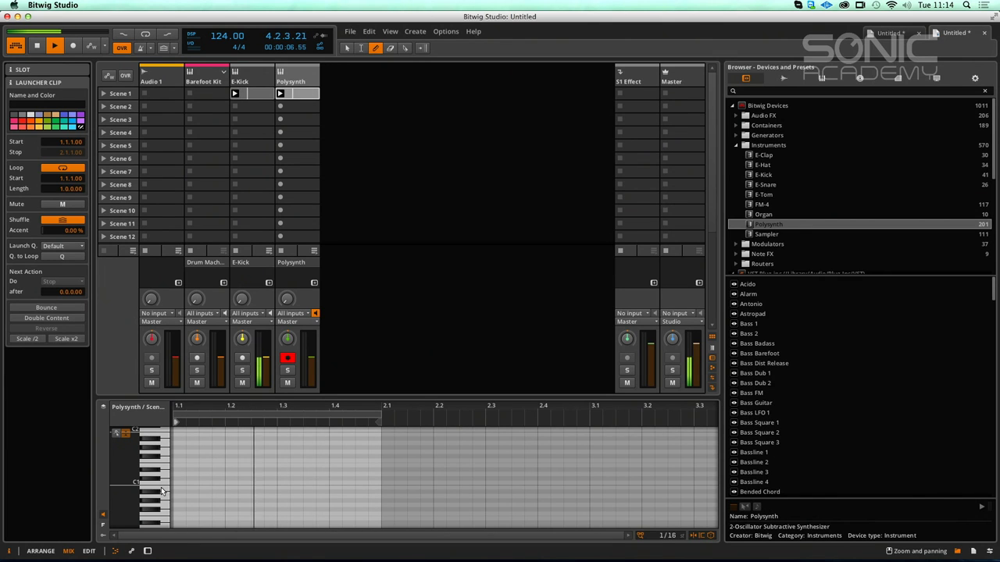
click(182, 483)
click(192, 479)
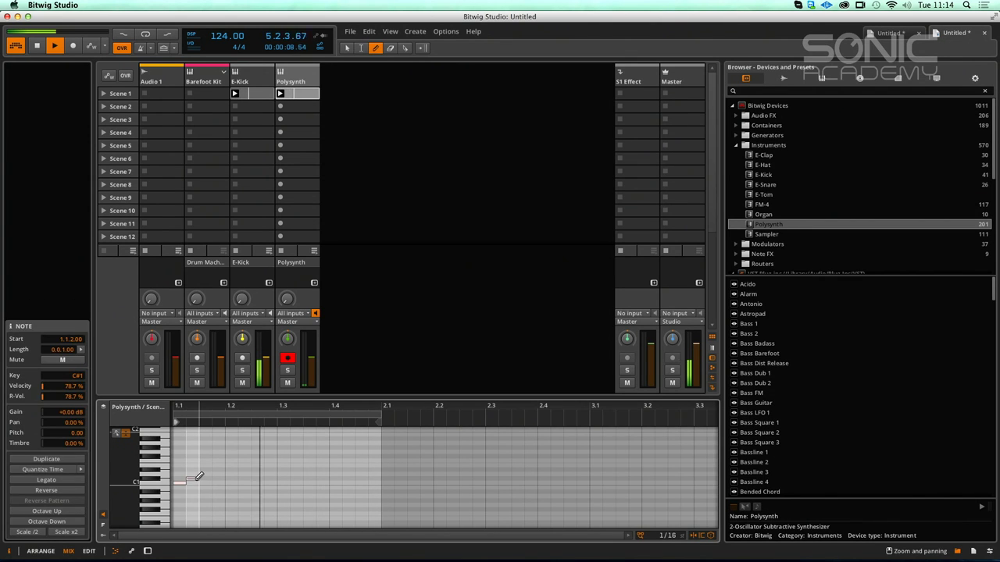
click(204, 483)
click(230, 483)
click(244, 483)
click(258, 482)
click(282, 483)
click(296, 479)
click(322, 483)
click(335, 483)
click(361, 482)
click(375, 483)
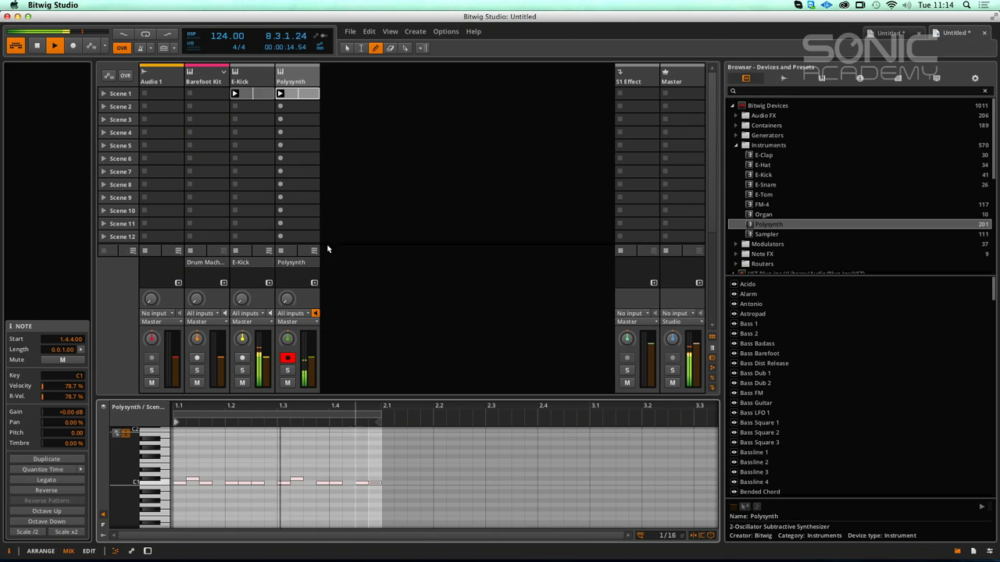
Step: Lower the C#1 note at 1.1.2 to C1 and move the one at 1.3.2 below C1
key(1)
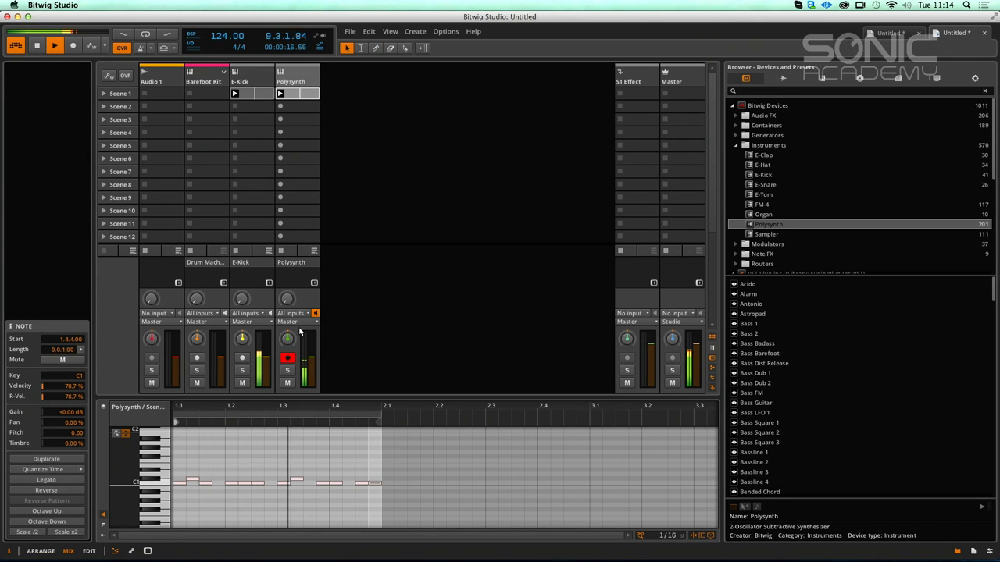
click(198, 481)
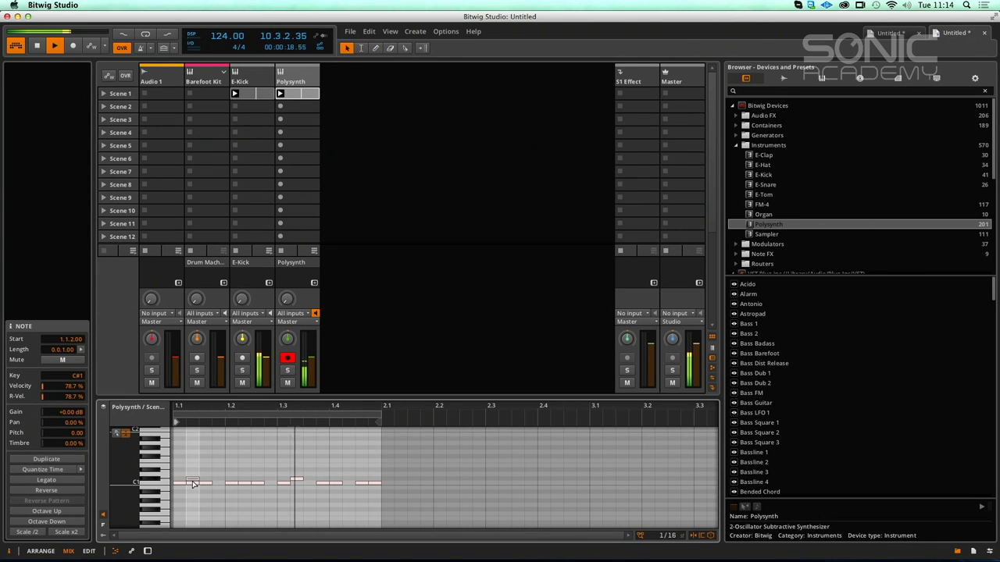
click(296, 479)
drag(296, 480, 296, 493)
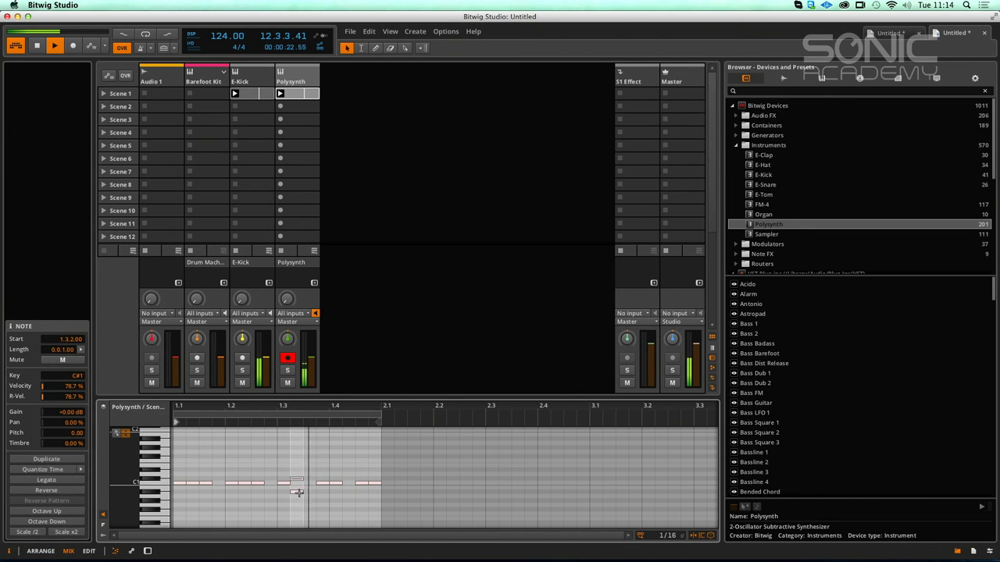
Step: Show the Polysynth device controls, solo its track and restart playback
double_click(311, 75)
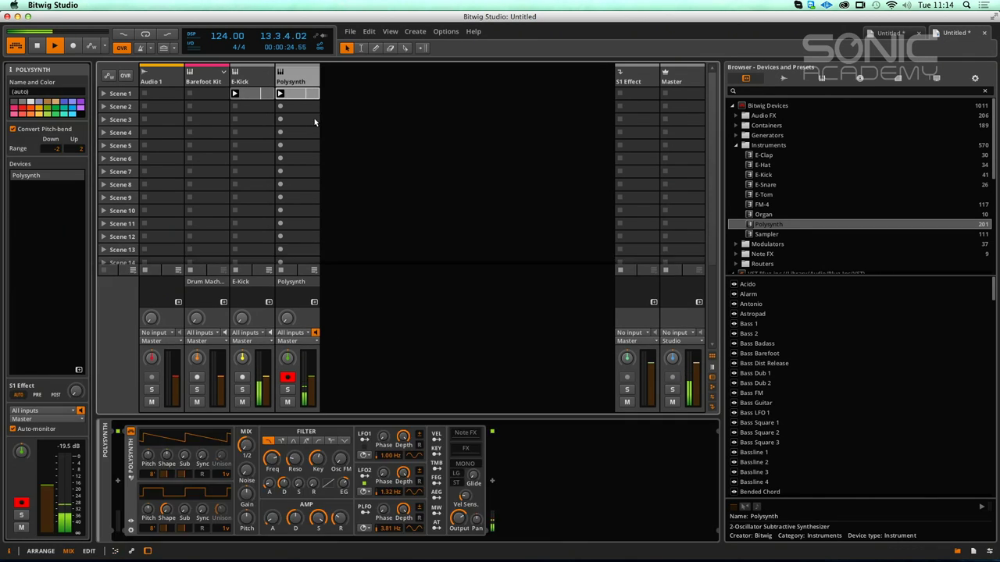
key(space)
click(288, 390)
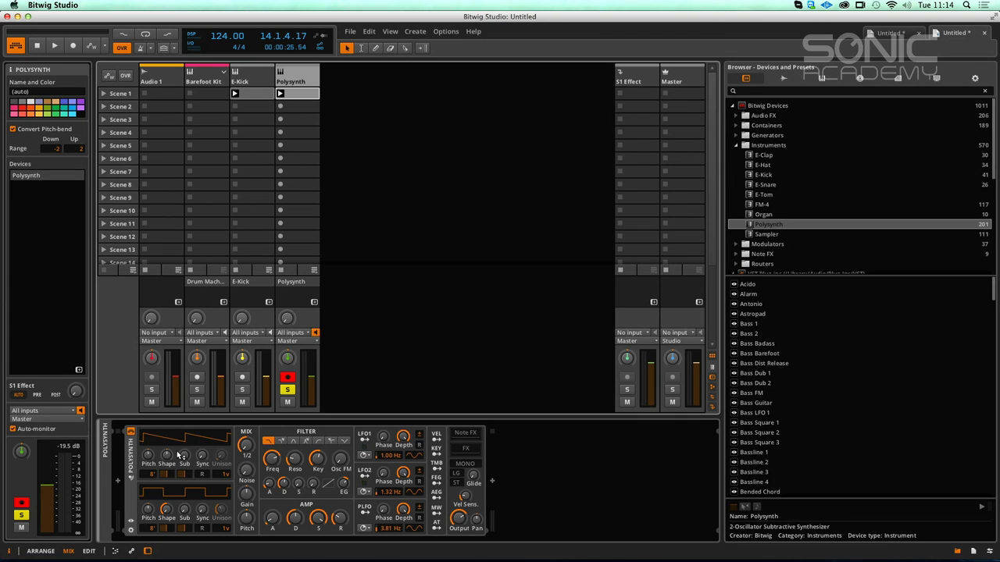
key(space)
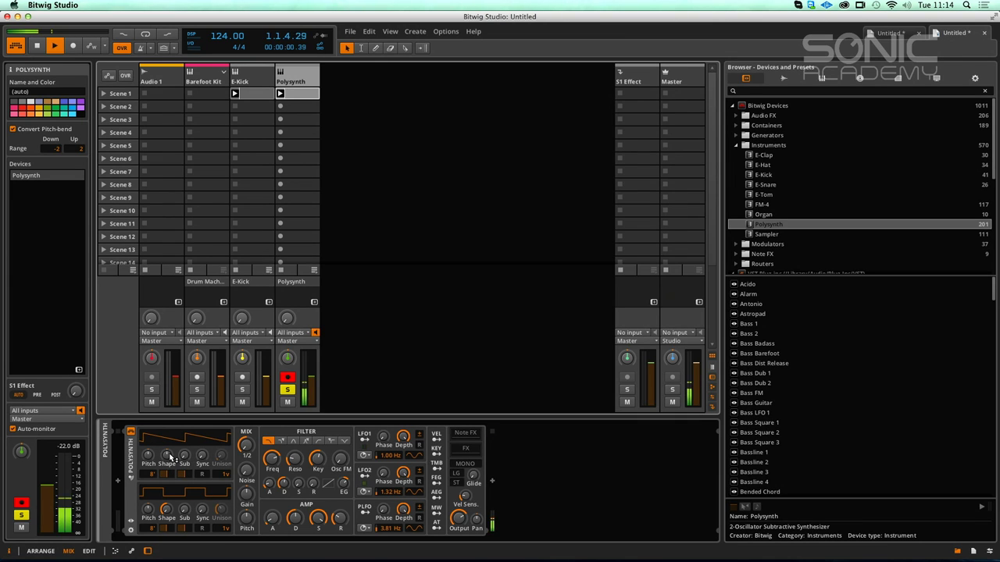
Step: Vary oscillator 1's Shape and Sub level to hear their effect, and return both to their initial settings
mouse_move(166, 455)
mouse_down()
mouse_move(166, 447)
mouse_move(167, 496)
mouse_move(166, 397)
mouse_move(166, 469)
mouse_move(166, 437)
mouse_up()
key(space)
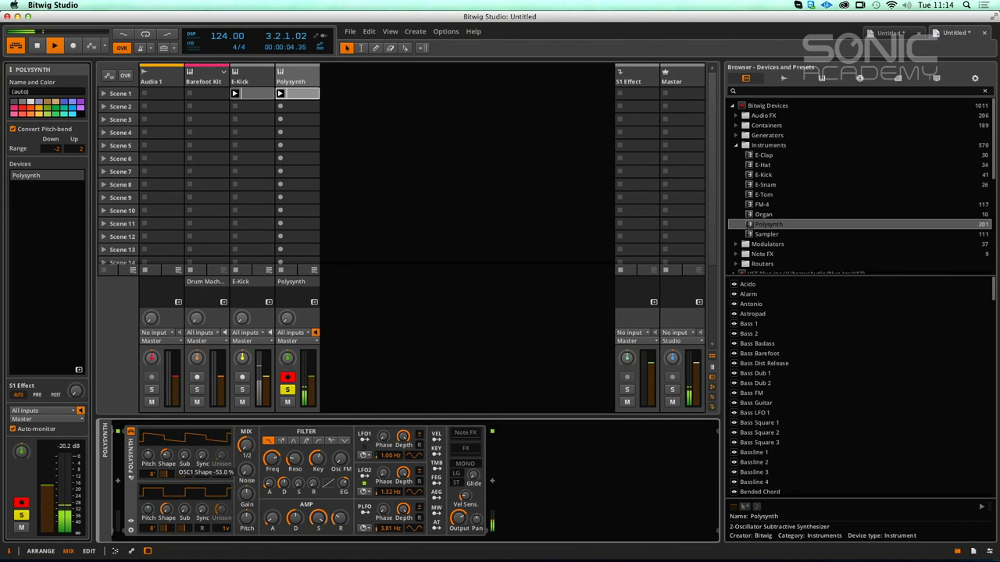
mouse_move(166, 454)
mouse_down()
mouse_move(166, 442)
mouse_move(184, 453)
mouse_up()
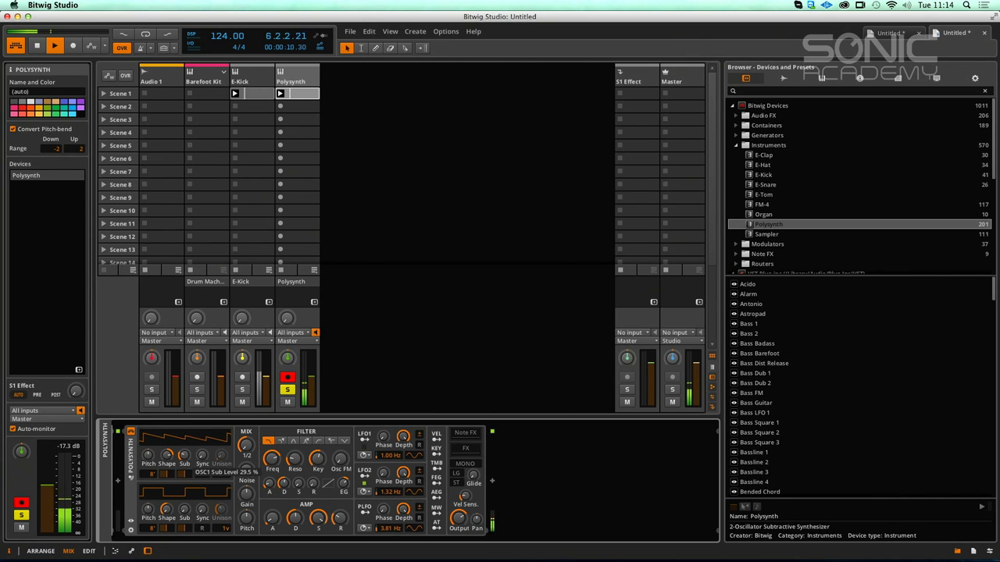
drag(184, 456, 203, 473)
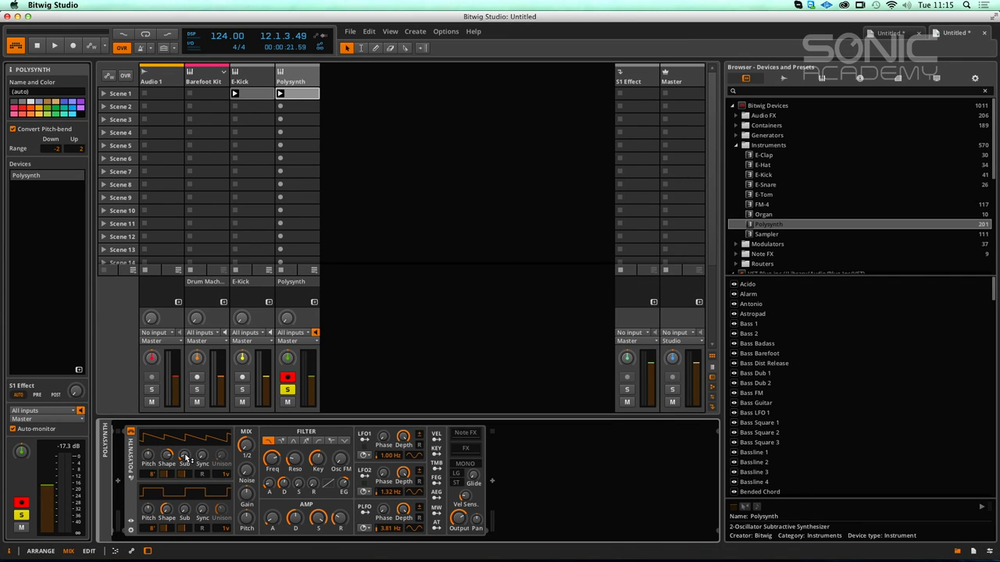
mouse_move(167, 456)
mouse_down()
mouse_move(167, 484)
mouse_move(167, 460)
mouse_up()
Step: Set oscillator 1 to 16 unison voices and raise its Unison amount during playback
key(space)
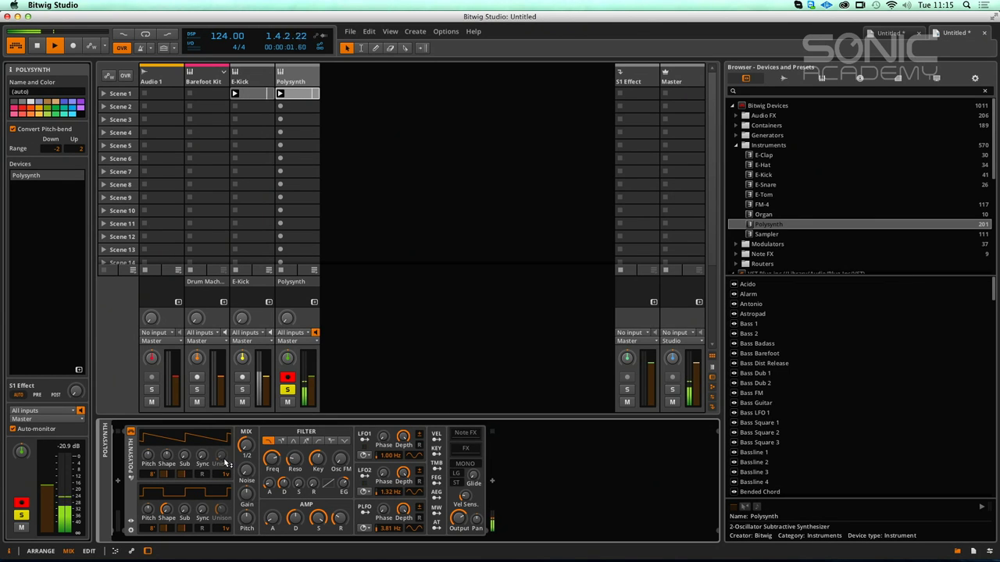
drag(226, 475, 226, 465)
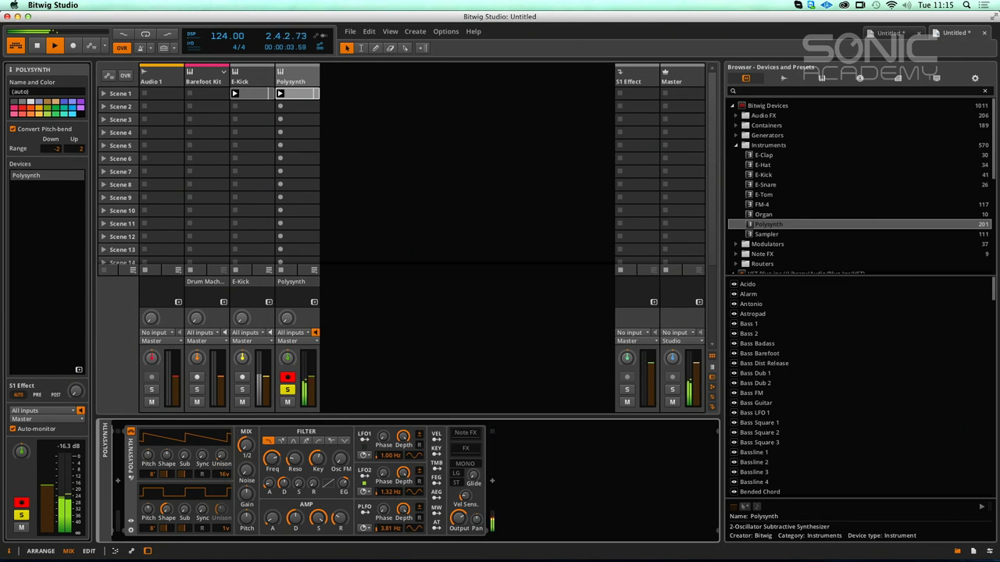
drag(224, 456, 224, 447)
key(space)
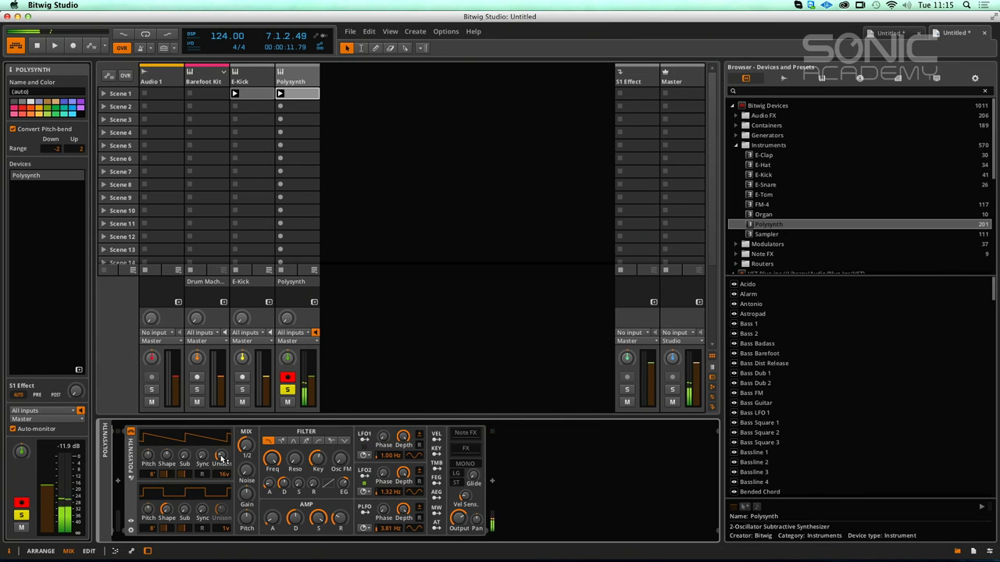
mouse_move(221, 458)
drag(222, 458, 227, 446)
Step: Lower the filter frequency and set the filter envelope to about +45.44 st depth with a curve of -0.71
mouse_move(272, 458)
mouse_down()
mouse_move(272, 473)
mouse_move(272, 452)
mouse_move(275, 465)
mouse_up()
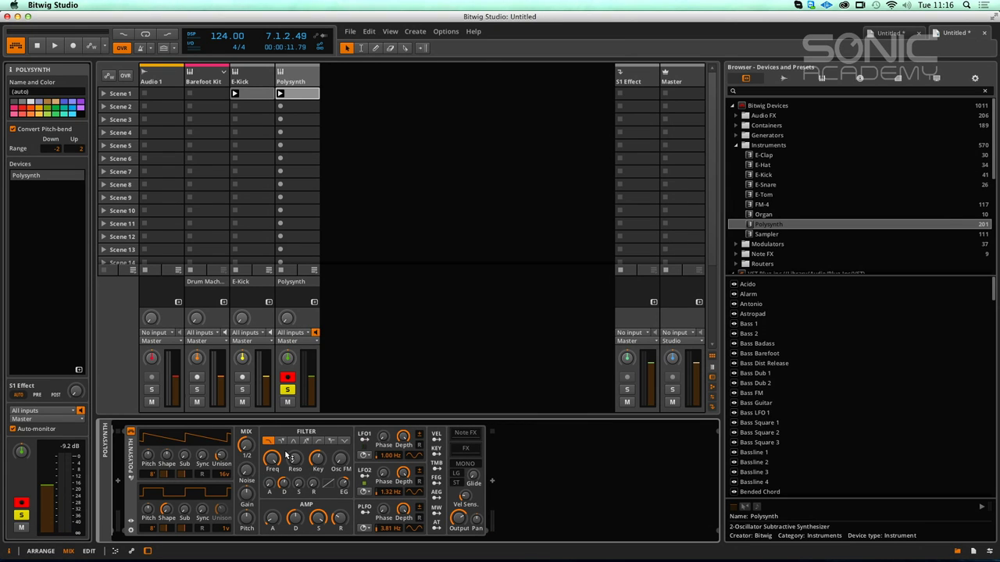
drag(328, 484, 328, 511)
drag(271, 459, 272, 523)
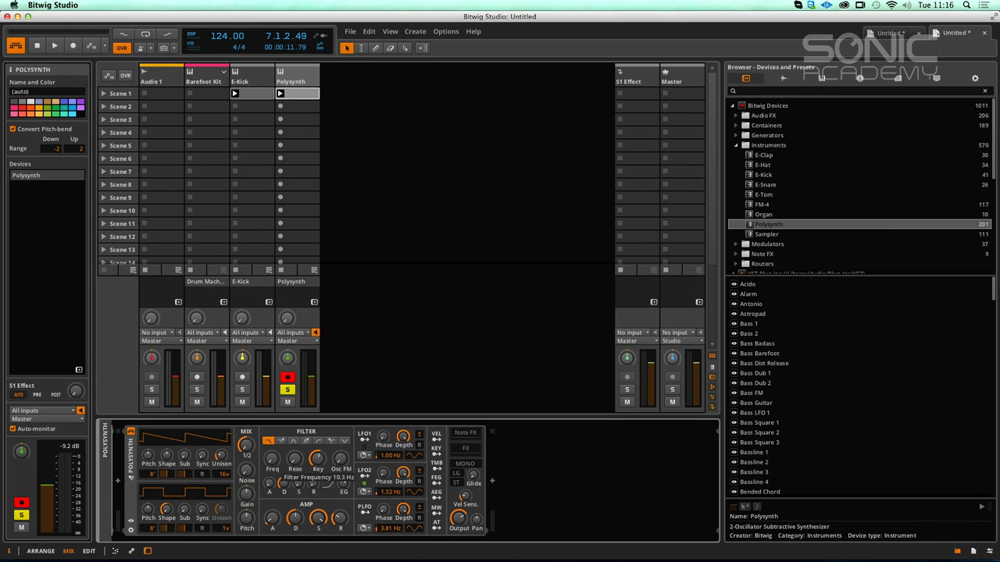
drag(272, 459, 272, 457)
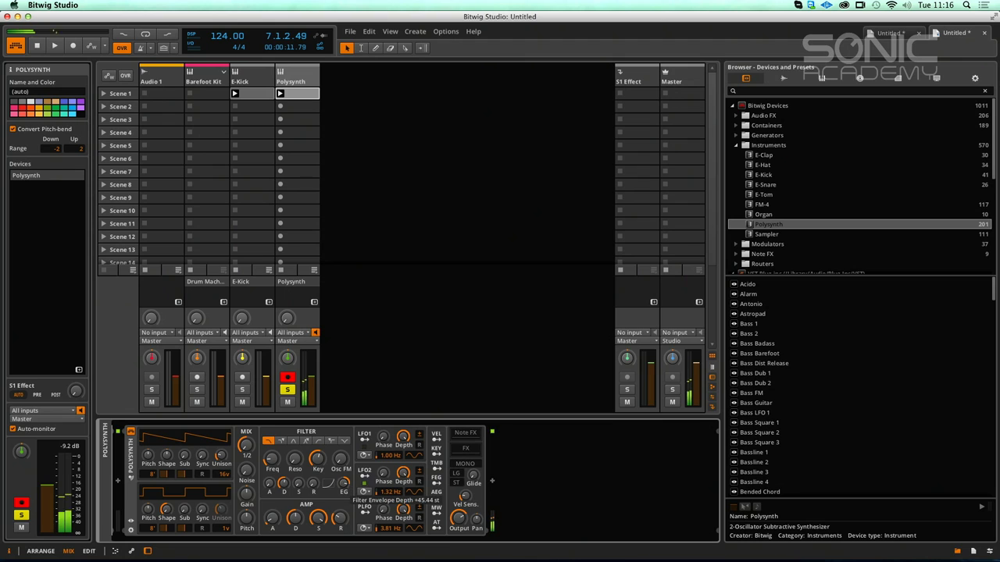
drag(329, 486, 330, 512)
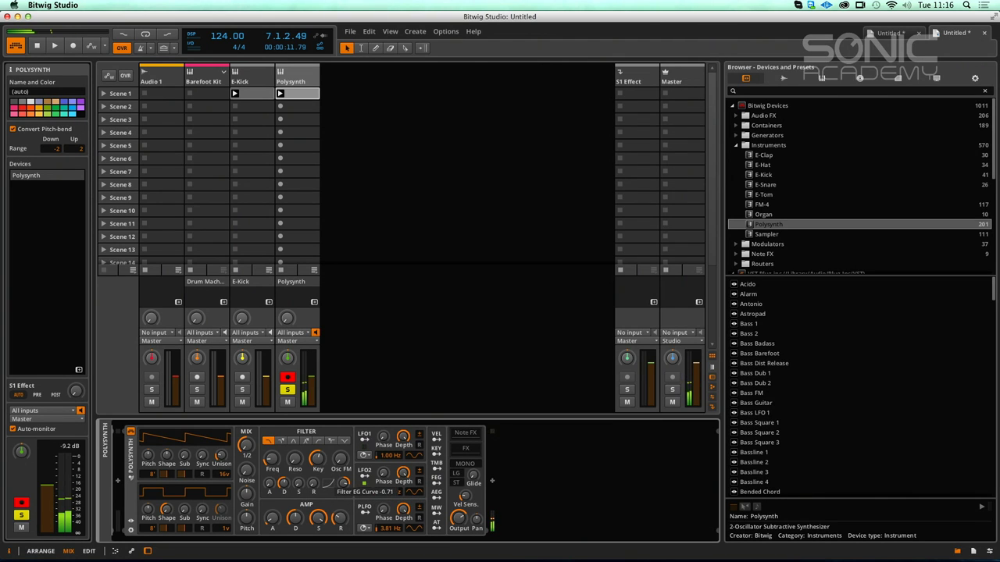
drag(273, 462, 273, 454)
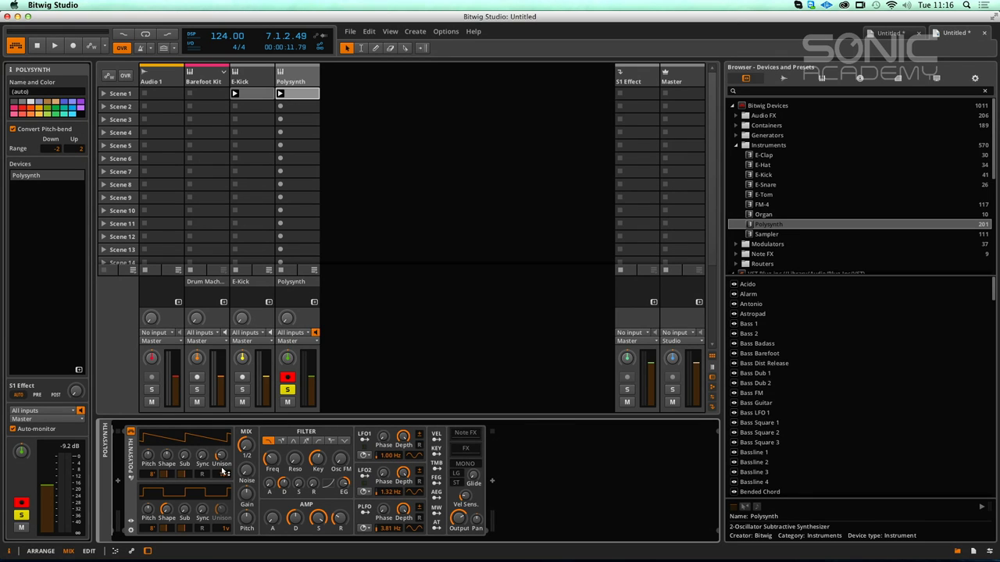
Step: Return oscillator 1 to one unison voice and try its sub oscillator settings, leaving the Sub level at 0%
drag(184, 479, 184, 444)
drag(226, 476, 227, 508)
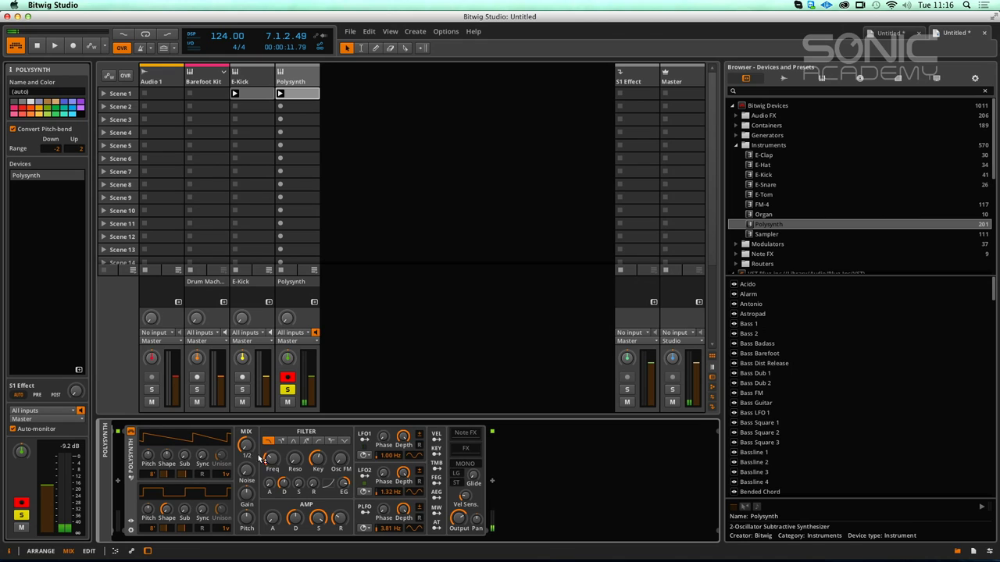
mouse_move(184, 474)
mouse_down()
mouse_move(183, 447)
mouse_move(189, 478)
mouse_up()
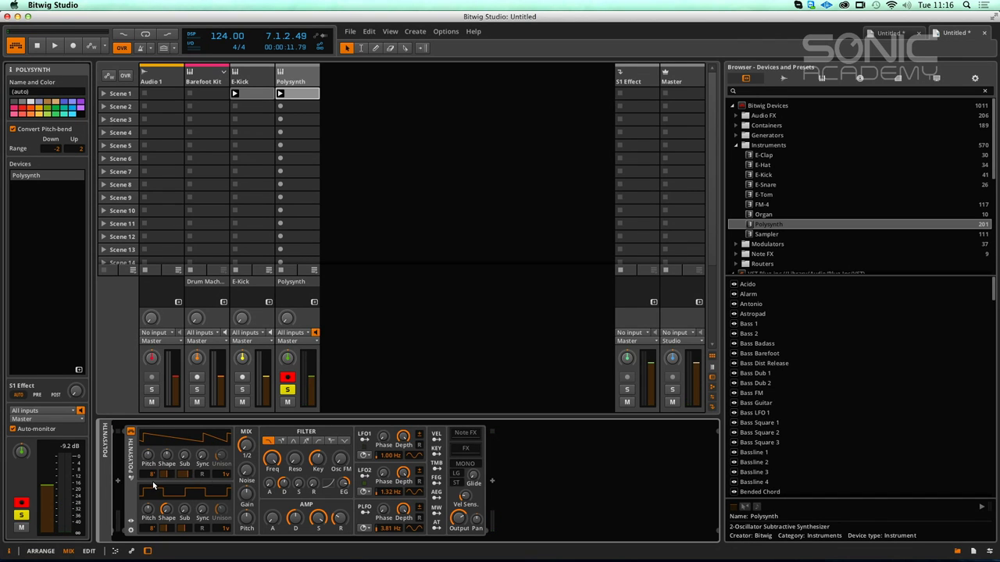
drag(189, 476, 189, 494)
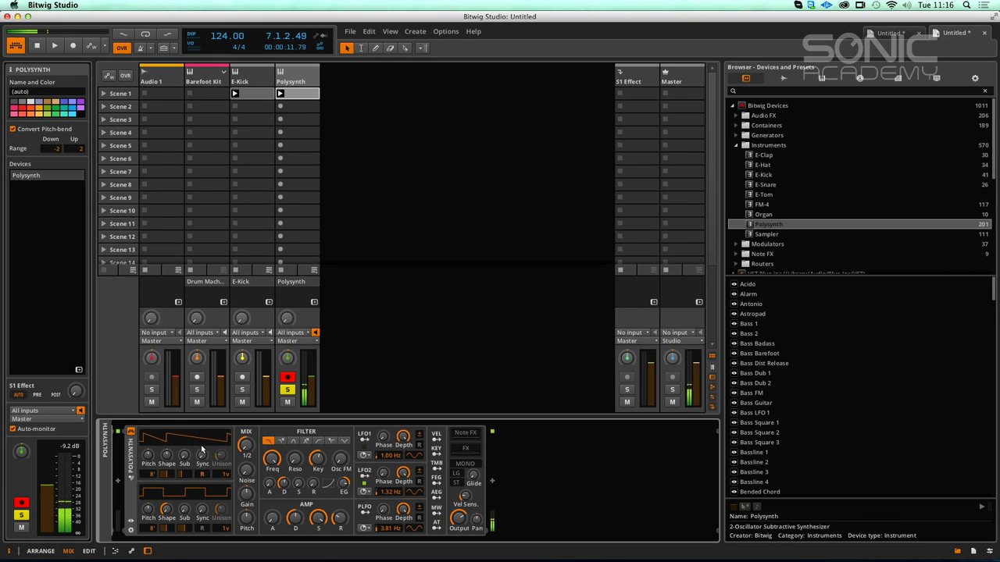
drag(184, 454, 172, 473)
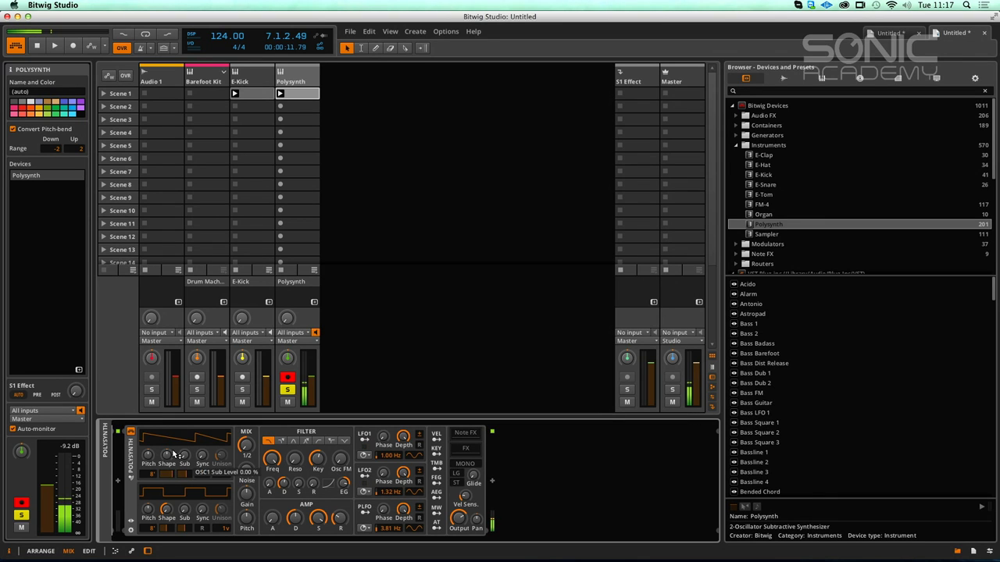
Step: Vary oscillator 1's Shape through to a pulse waveform and adjust its Sync
drag(167, 455, 153, 475)
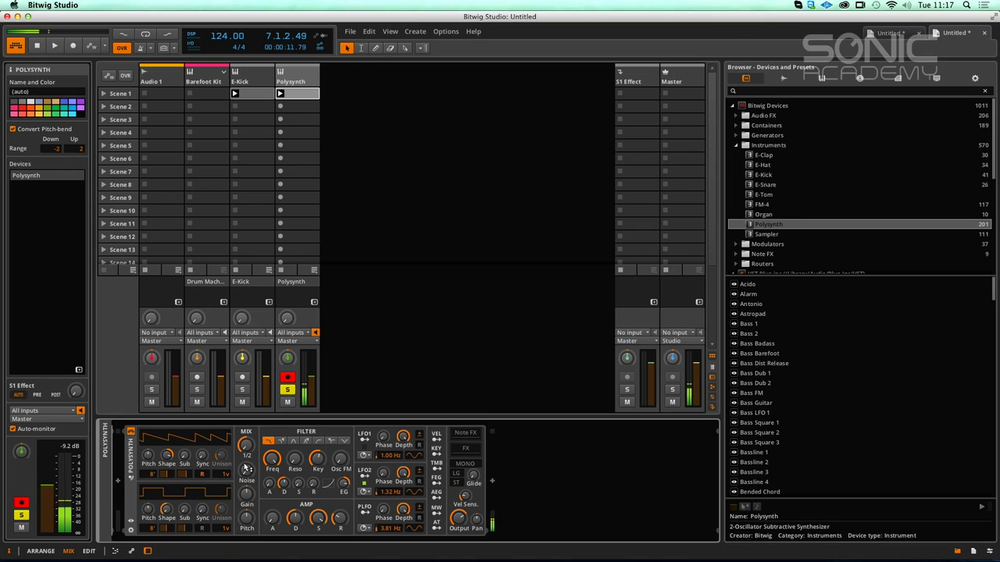
drag(167, 456, 201, 444)
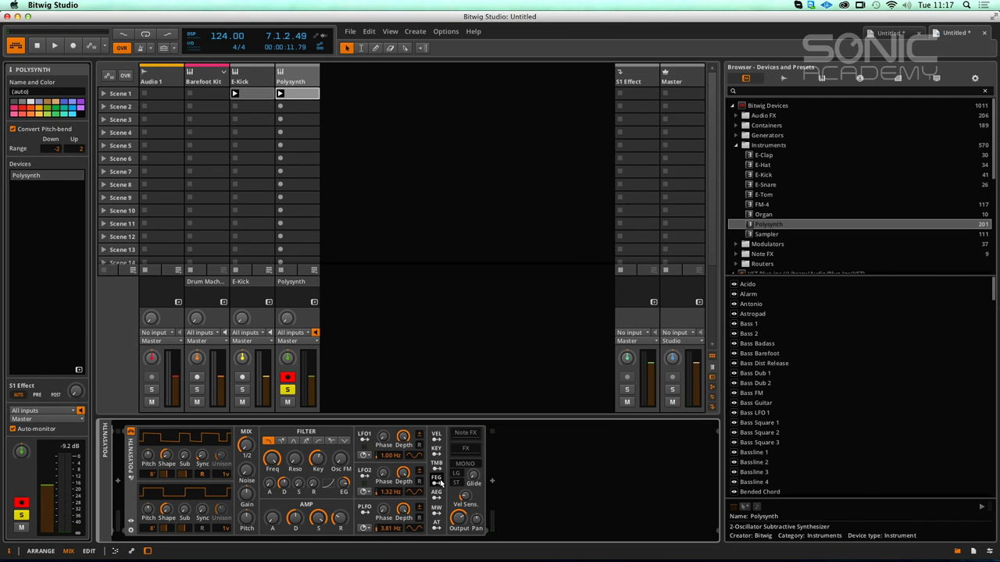
Step: Modulate oscillator 1's Sync with the filter envelope, adjusting that envelope and lowering the filter frequency
click(437, 485)
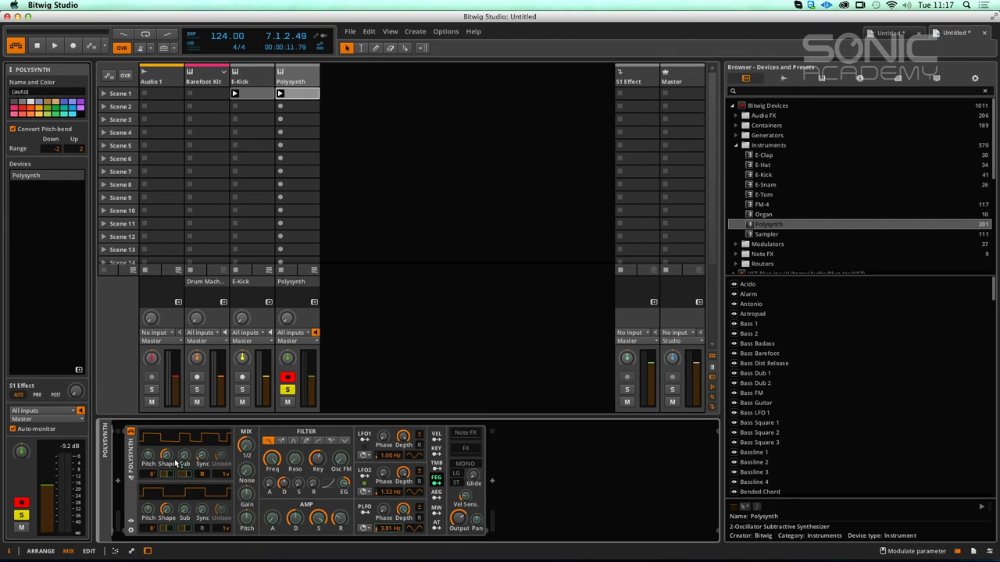
drag(202, 455, 201, 435)
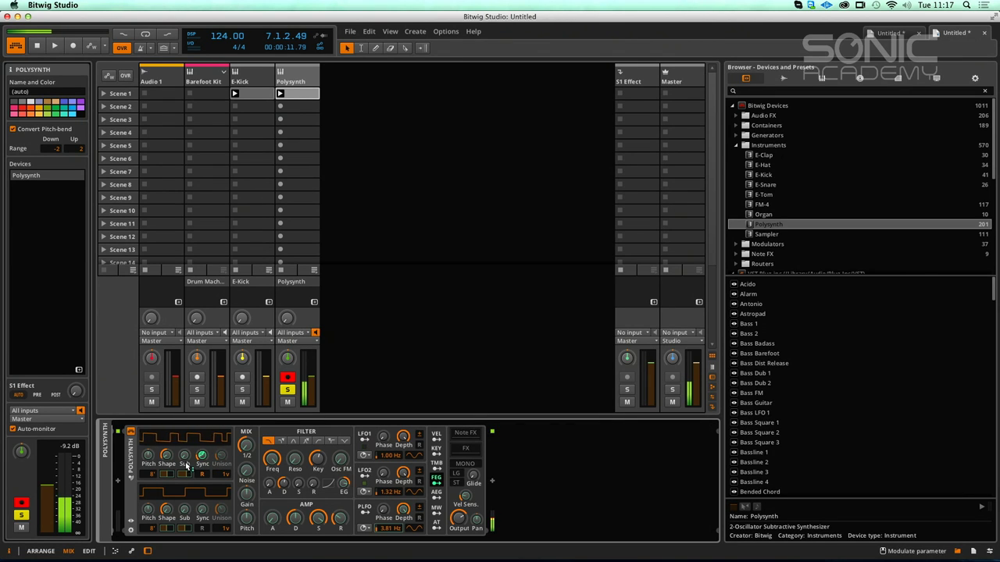
drag(202, 455, 202, 457)
drag(170, 474, 185, 495)
drag(285, 484, 286, 470)
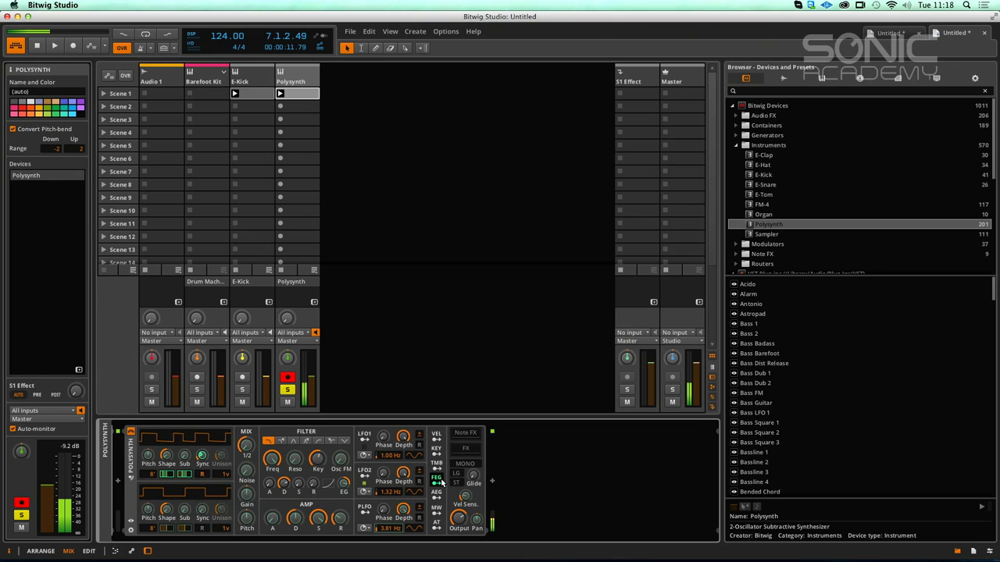
drag(272, 459, 272, 501)
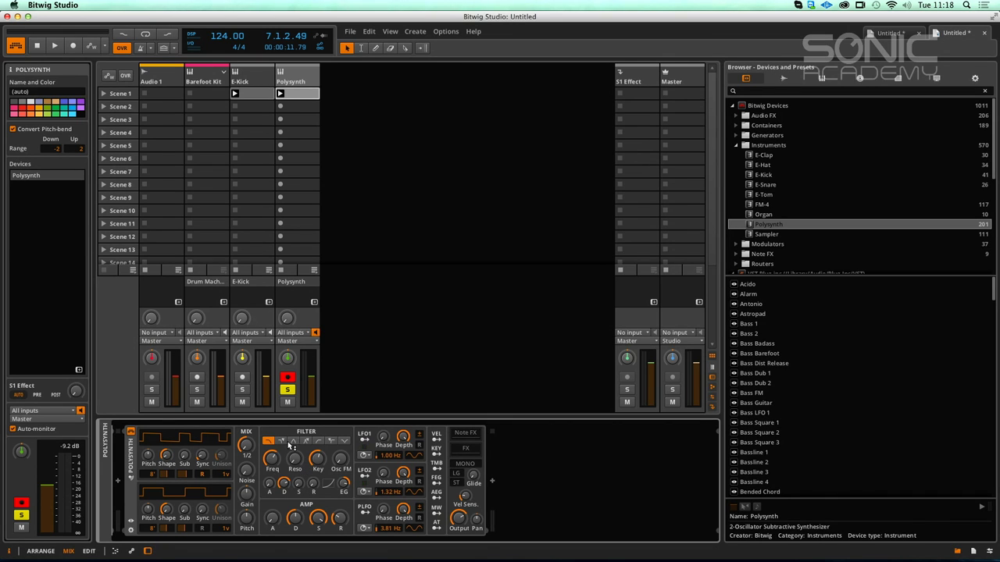
Step: During playback, try other pitch and Sync settings on oscillator 1 and raise the filter frequency to about 8.62 kHz
key(space)
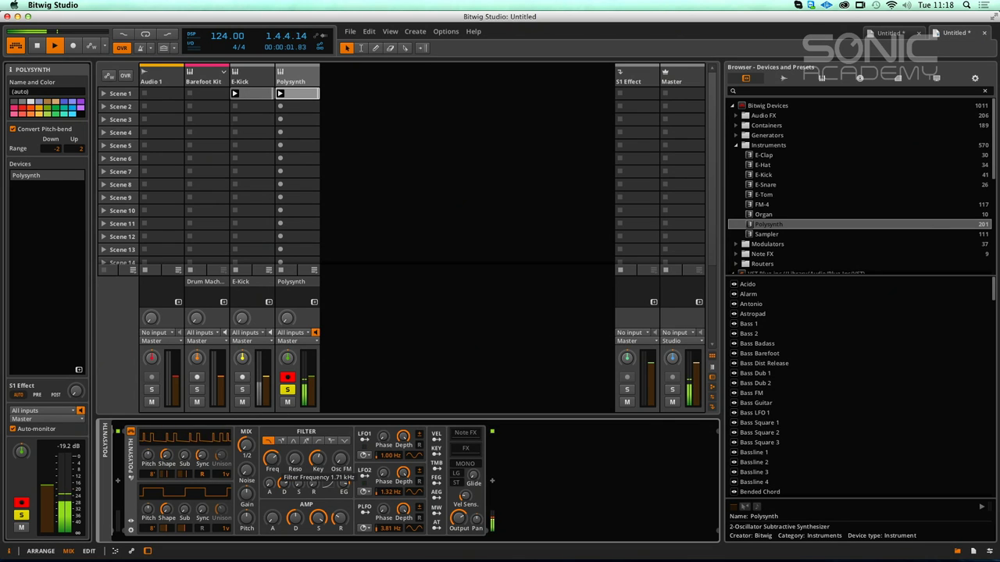
drag(153, 475, 153, 467)
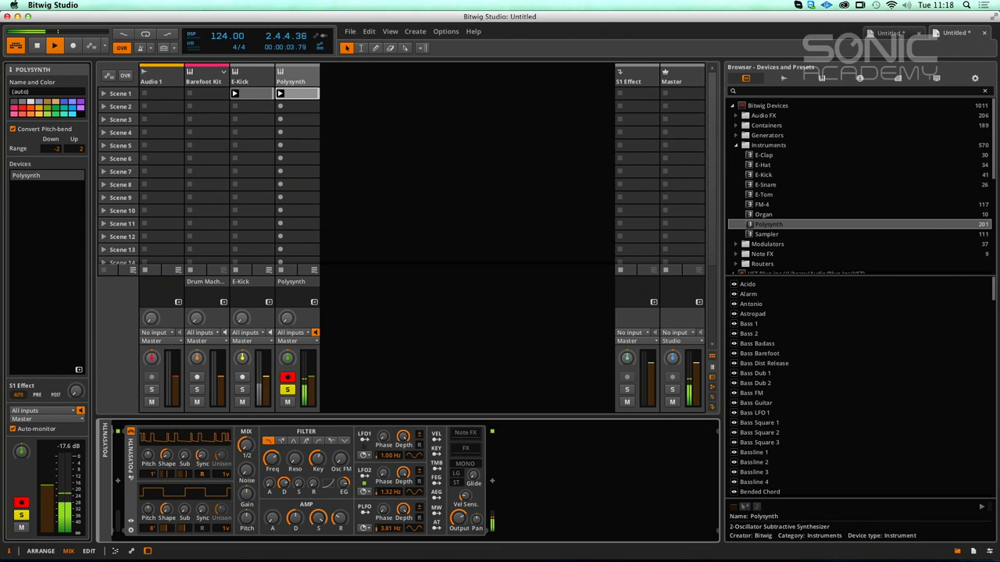
drag(272, 459, 283, 480)
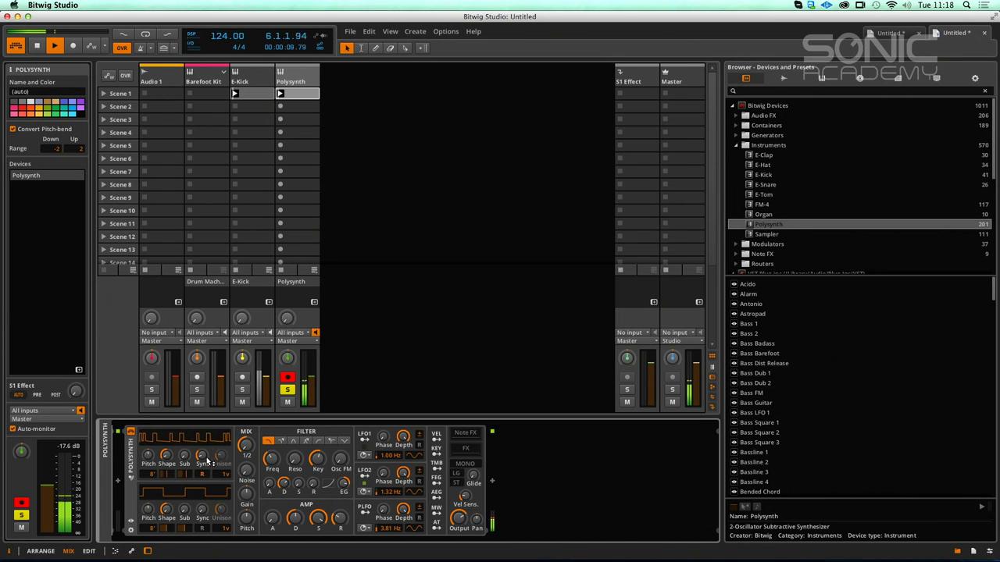
drag(203, 461, 167, 478)
drag(272, 461, 272, 434)
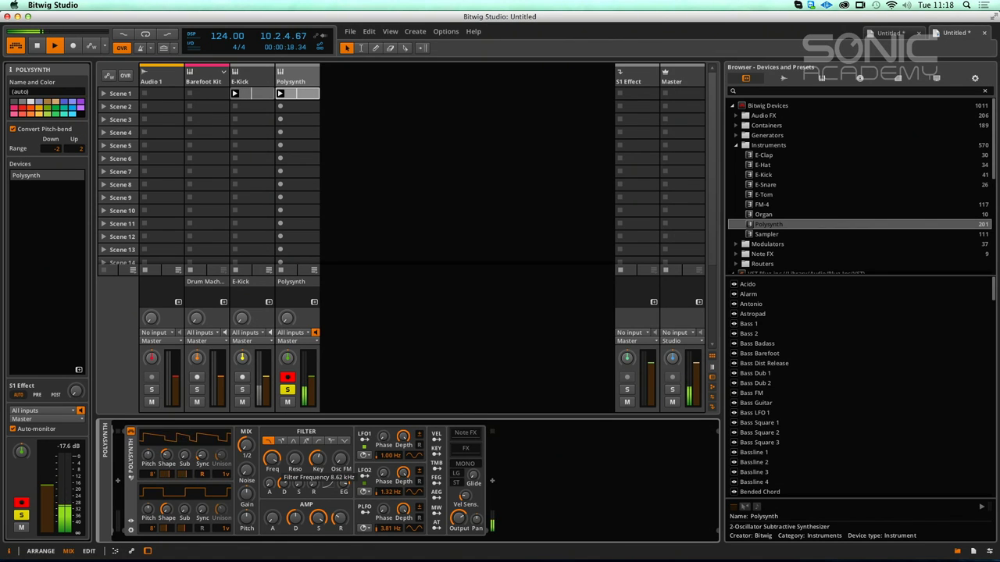
Step: Set oscillator 1 to 10 unison voices and 4' pitch, adjusting its Unison amount and Shape during playback
click(203, 474)
drag(226, 474, 226, 454)
key(space)
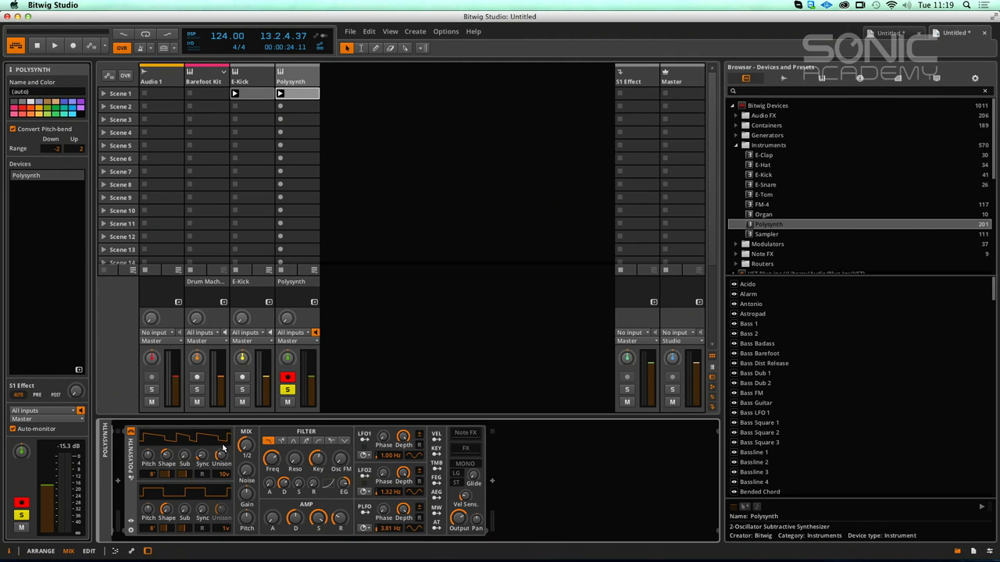
key(space)
drag(224, 457, 223, 445)
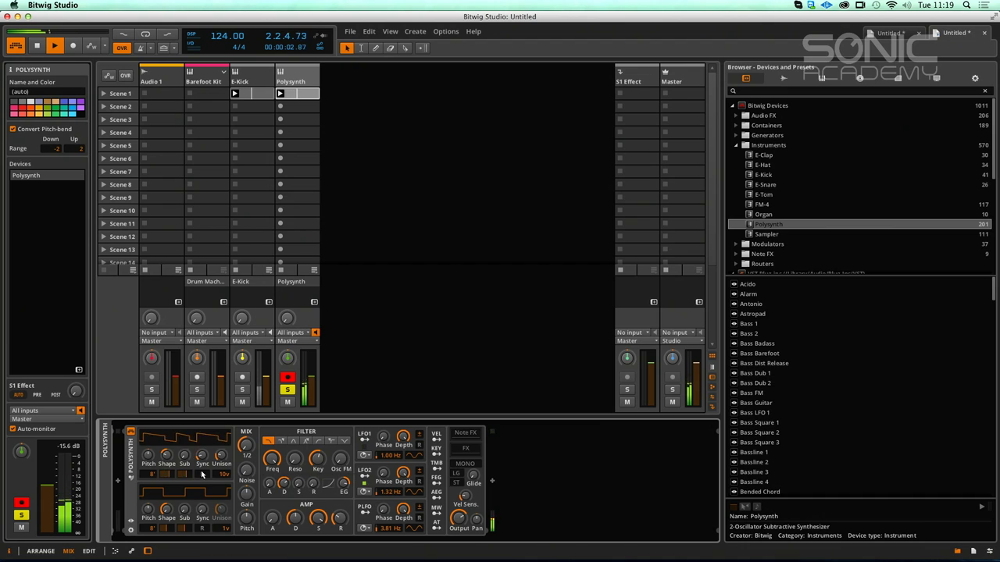
drag(154, 474, 167, 431)
key(space)
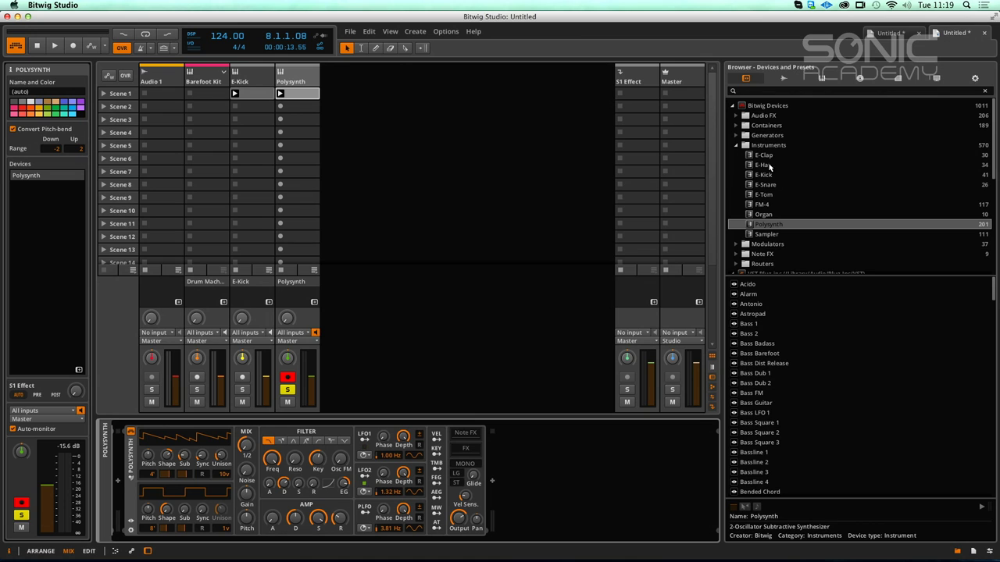
Step: Add an FM-4 instrument on a new track after Polysynth and set the first-row operator 2 value in its matrix to 16
drag(762, 204, 375, 98)
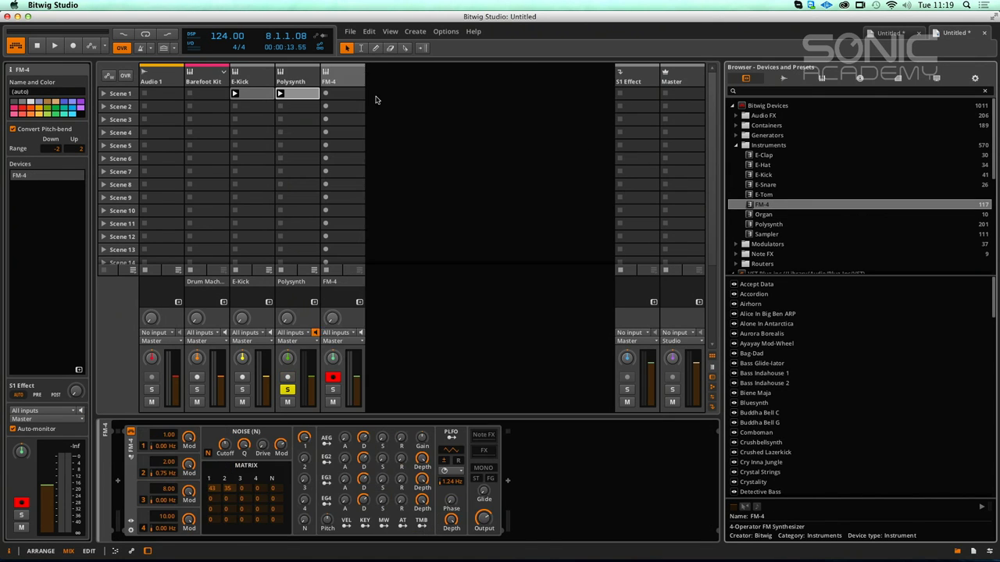
click(308, 82)
click(344, 74)
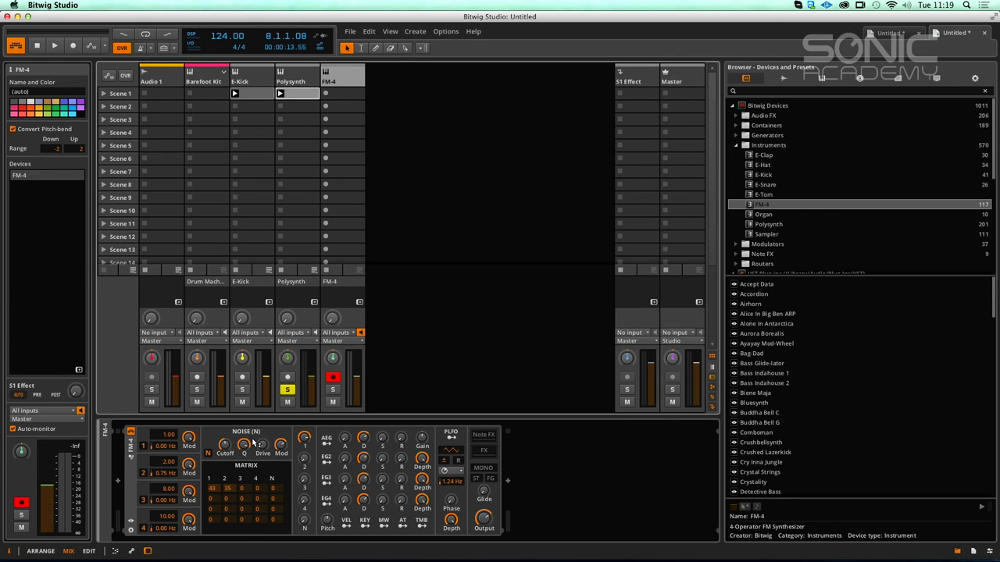
drag(232, 491, 224, 532)
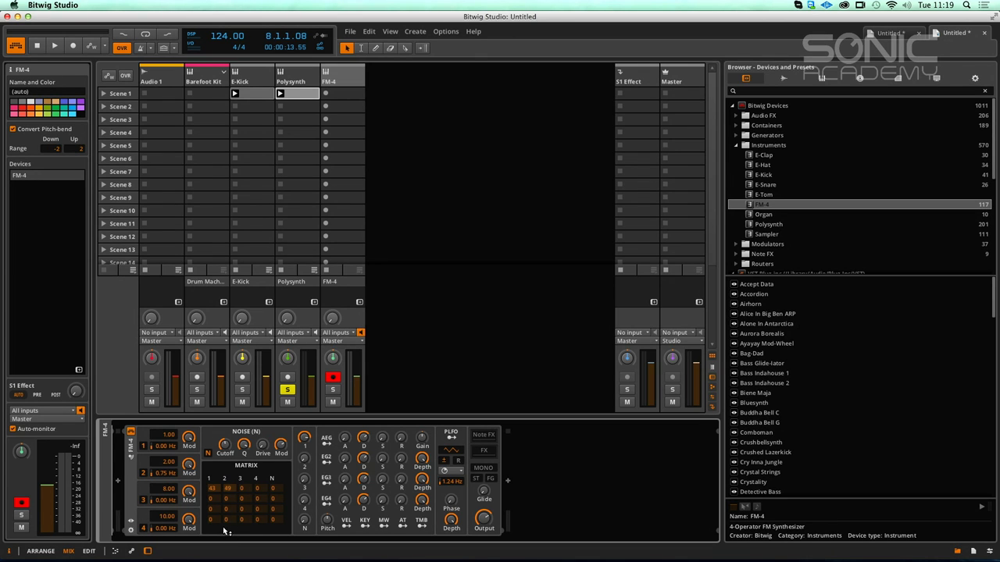
Step: Show the FM-4's preset and macro section and solo its track
click(131, 522)
key(d)
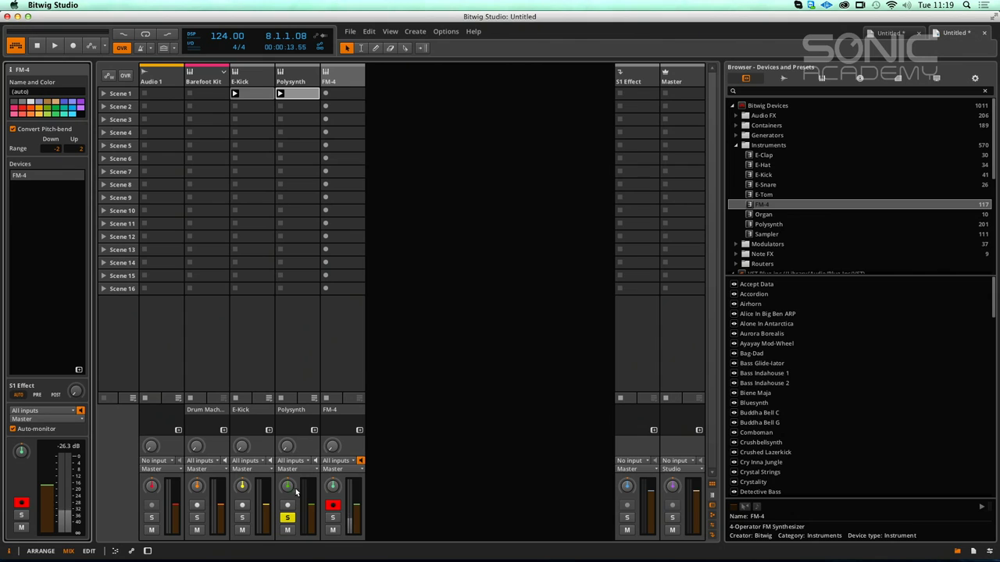
key(d)
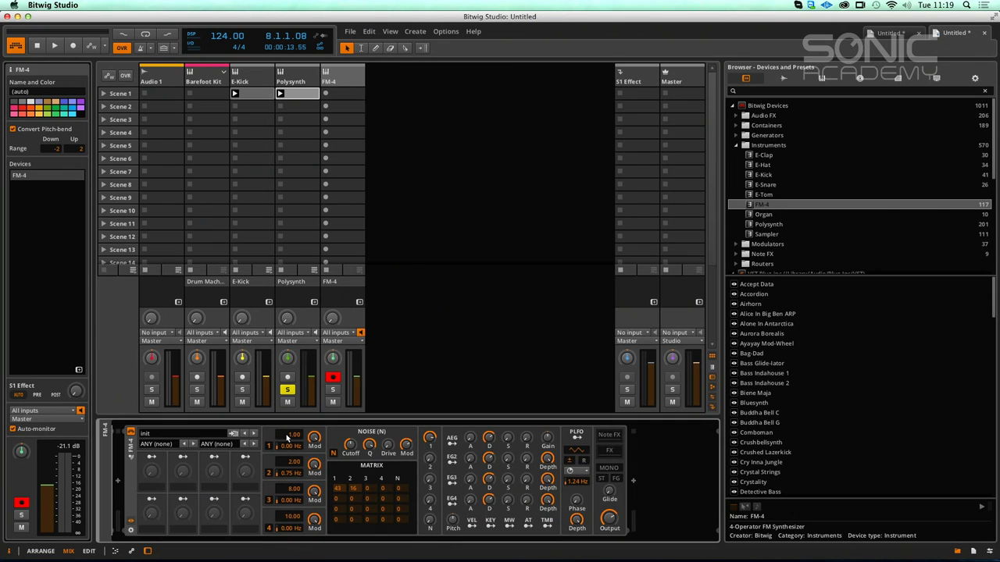
click(333, 389)
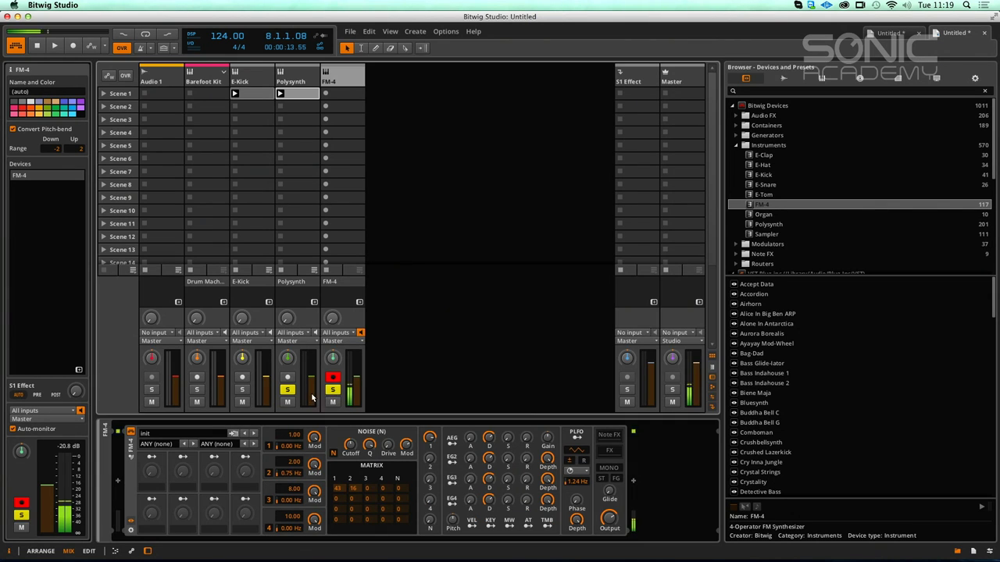
Step: Audition the FM-4 presets in order on the soloed track, from Accept Data through to Drop Bombs
click(255, 433)
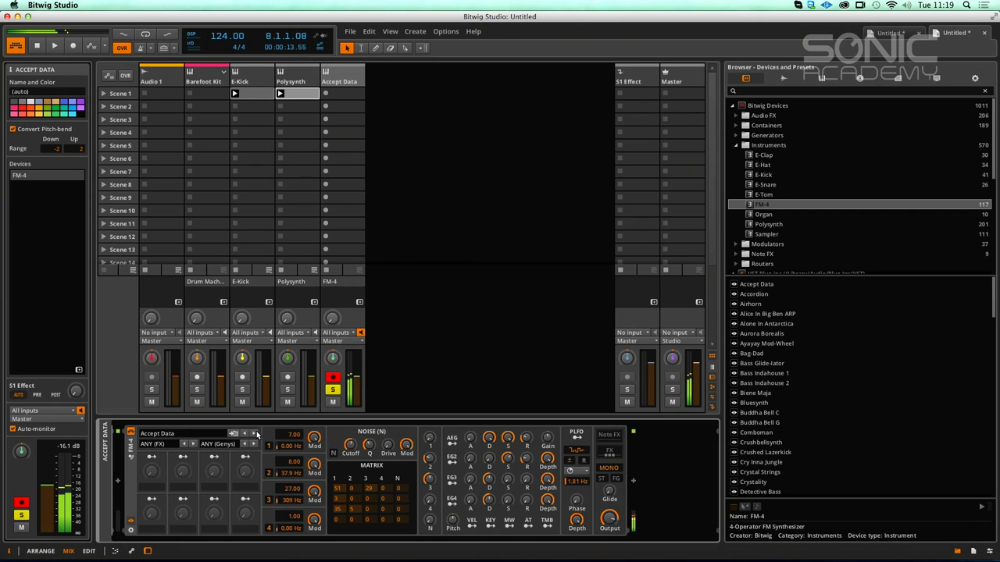
click(255, 434)
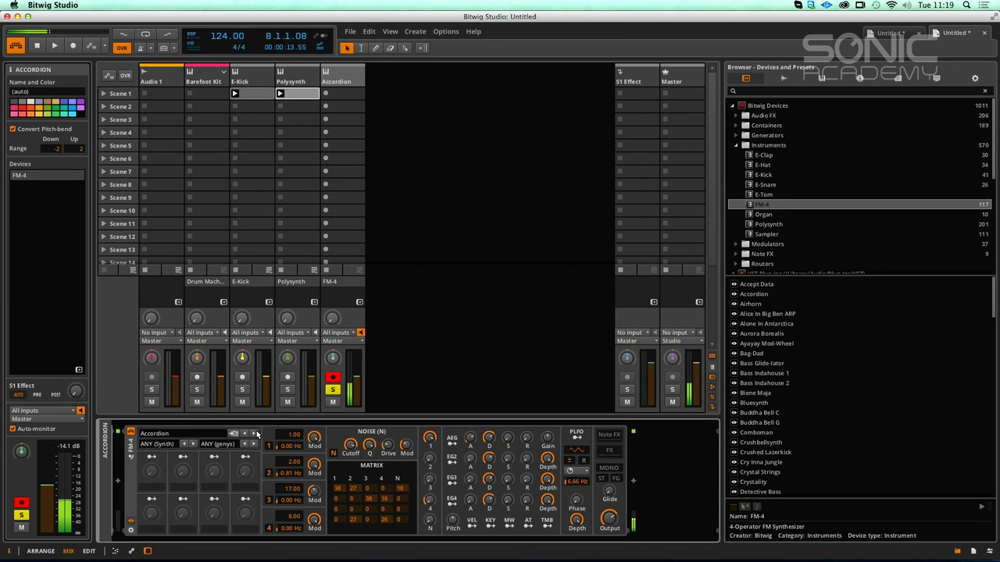
click(255, 433)
click(254, 433)
click(254, 433)
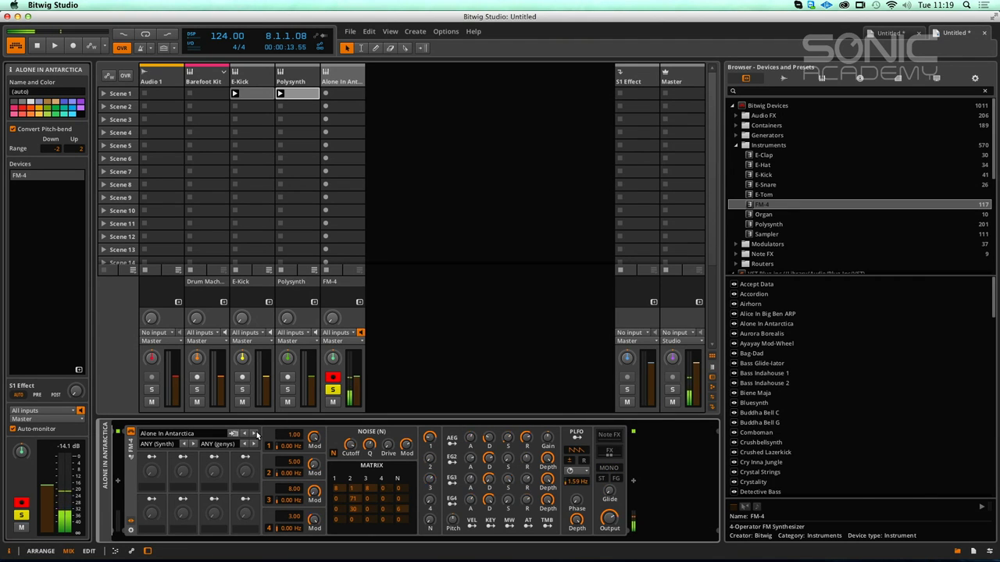
click(255, 433)
click(255, 433)
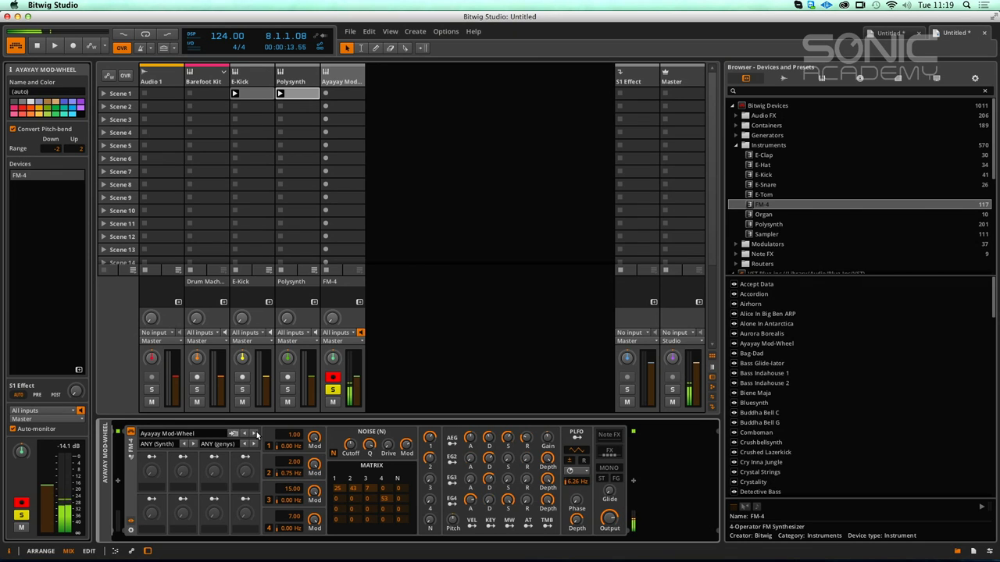
click(254, 433)
click(254, 433)
click(254, 434)
click(255, 434)
click(254, 434)
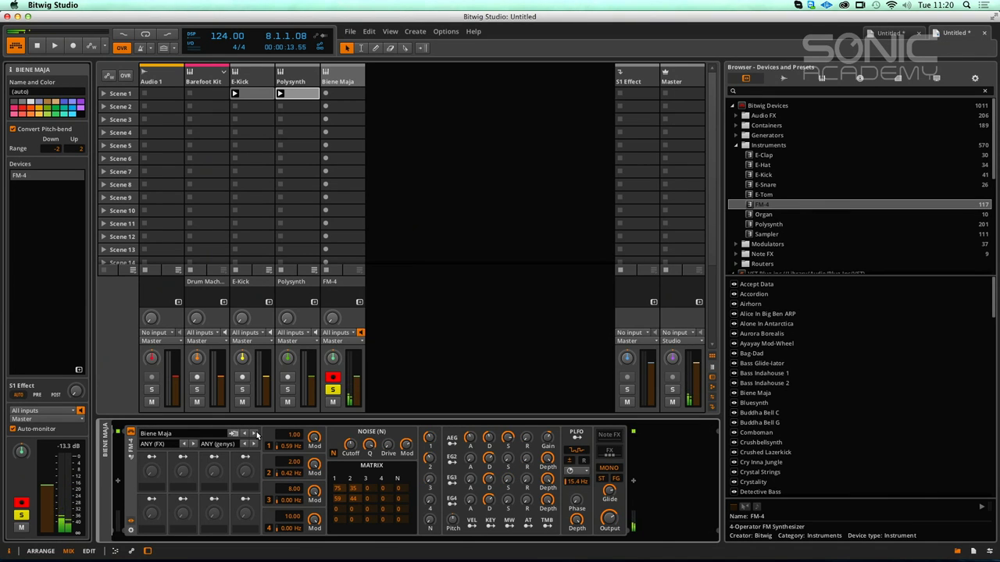
click(254, 433)
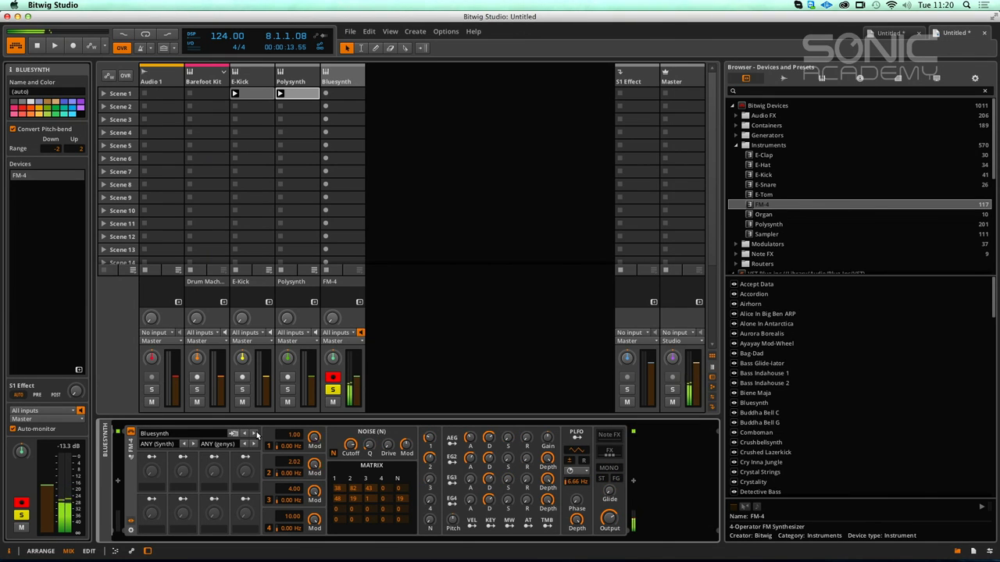
click(255, 434)
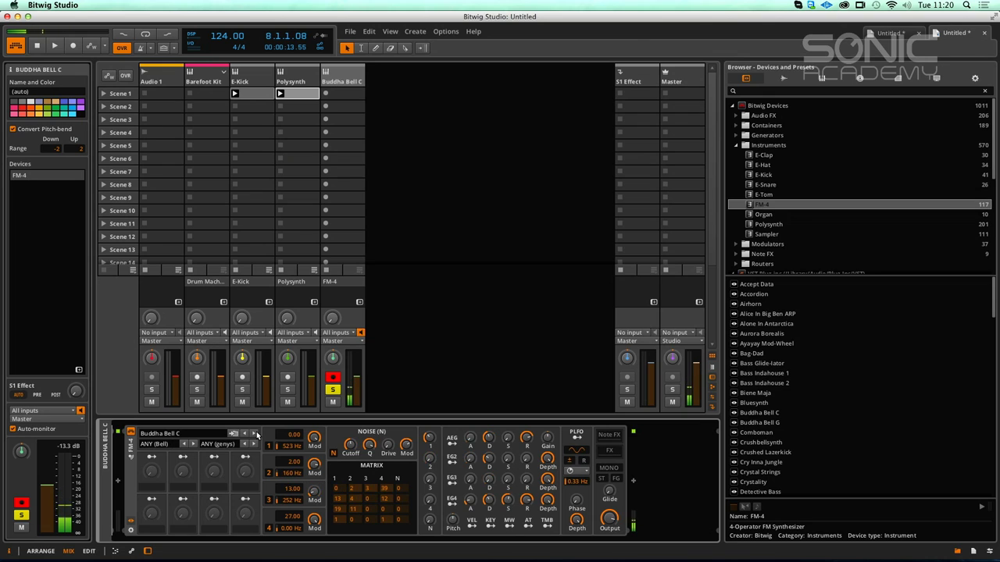
click(255, 434)
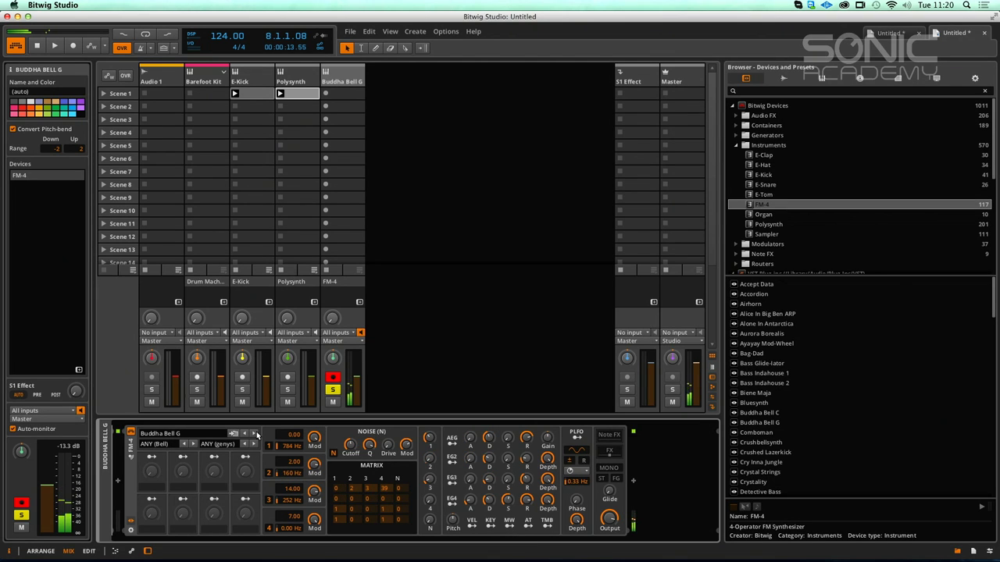
click(255, 434)
click(255, 433)
click(254, 433)
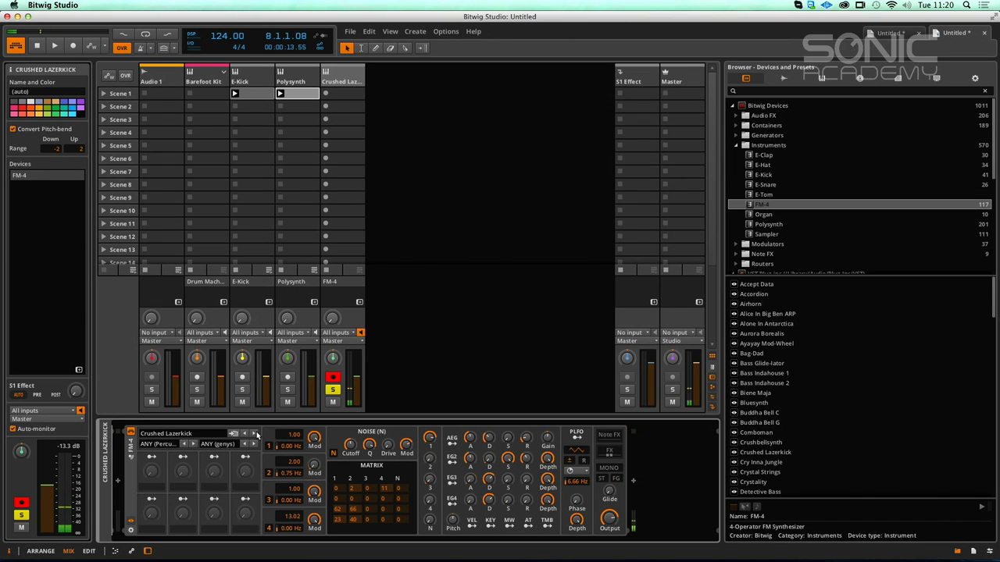
click(255, 433)
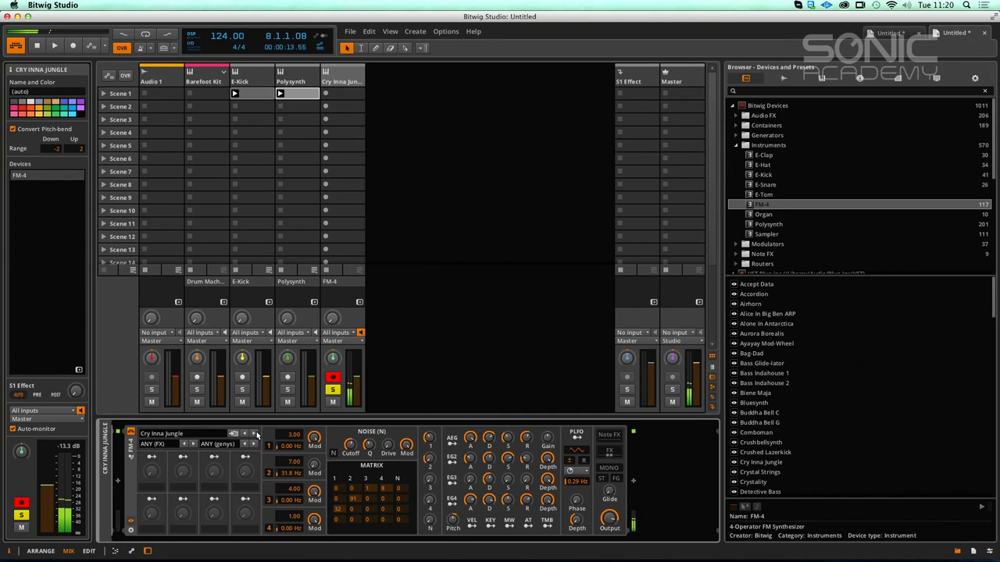
click(255, 433)
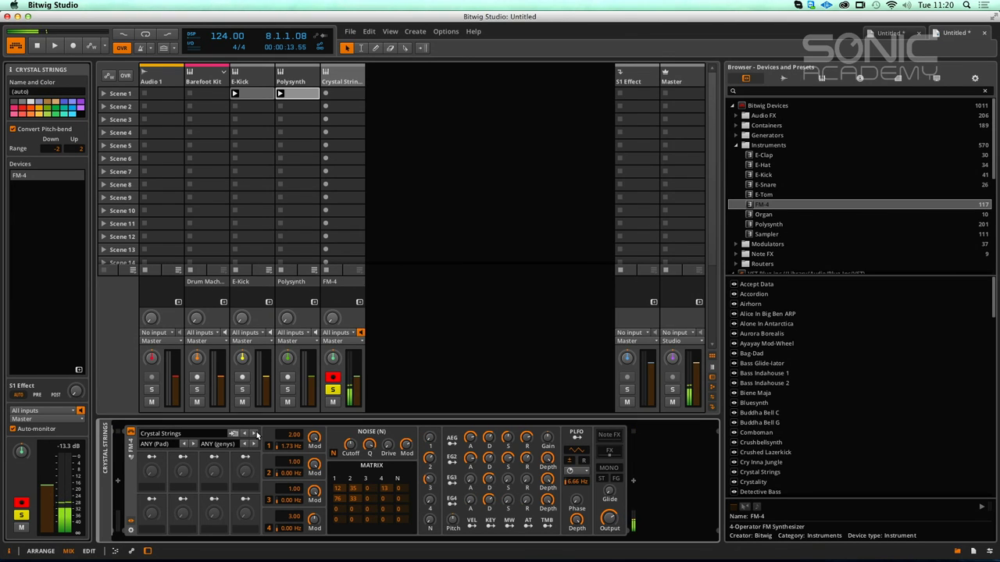
click(254, 434)
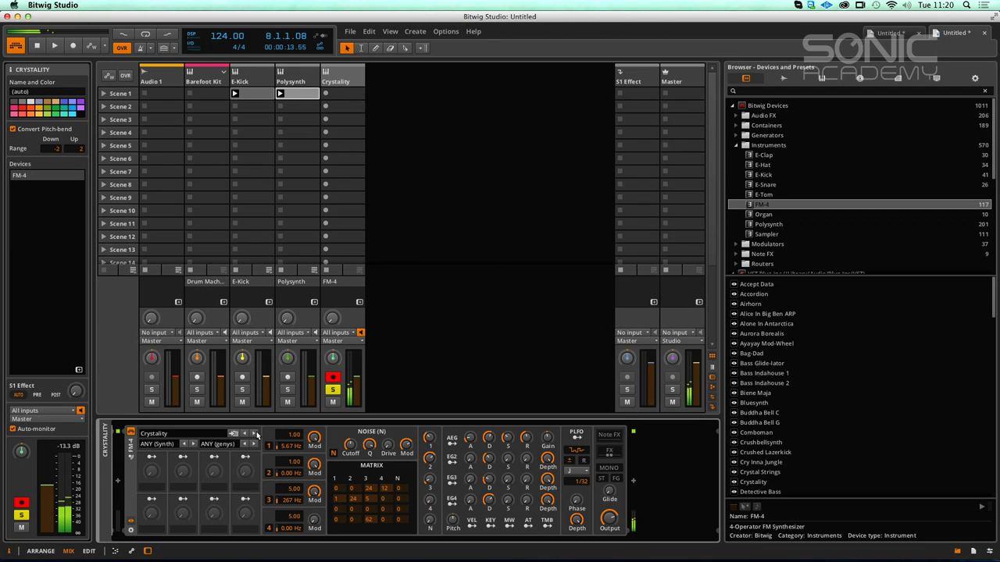
click(255, 433)
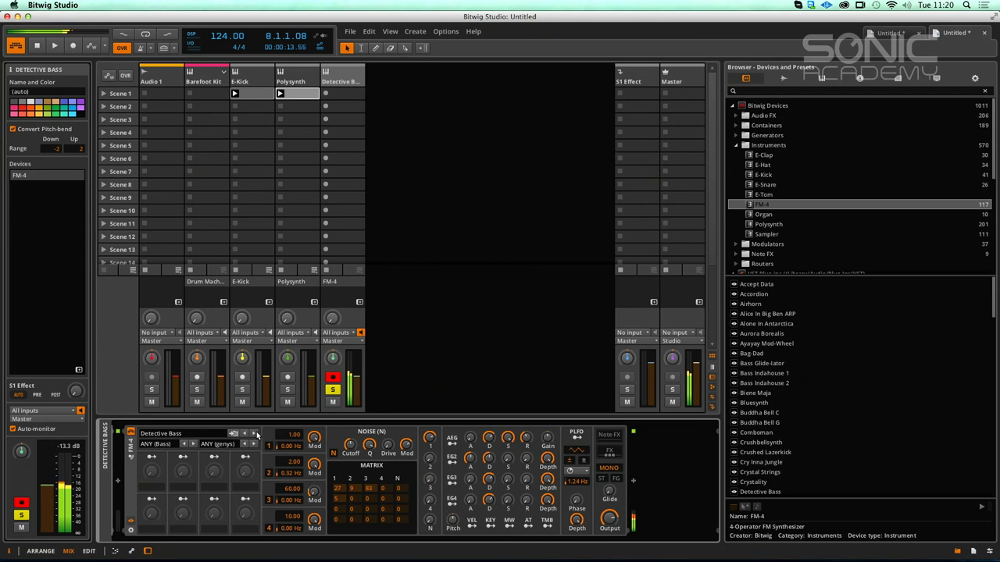
click(254, 433)
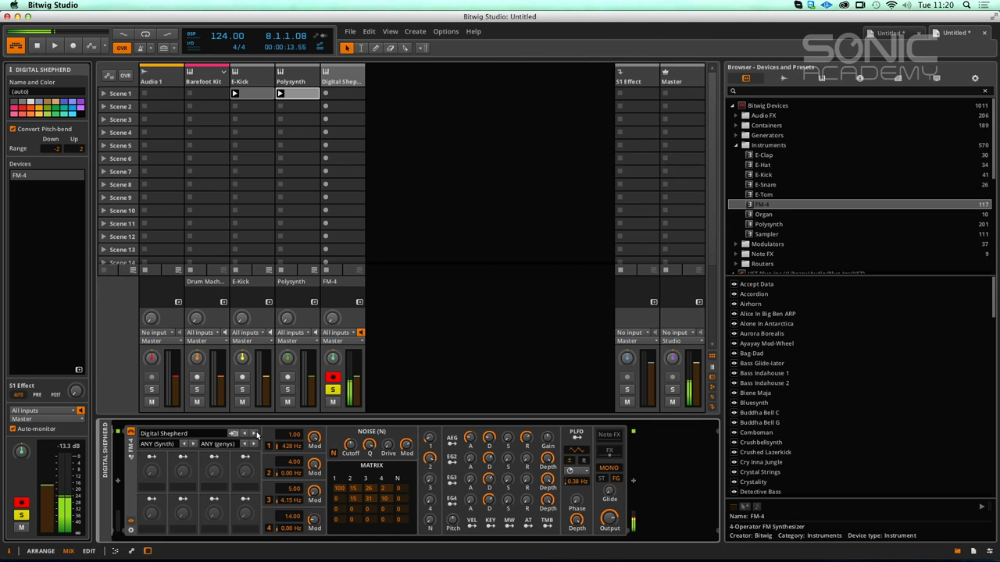
click(255, 434)
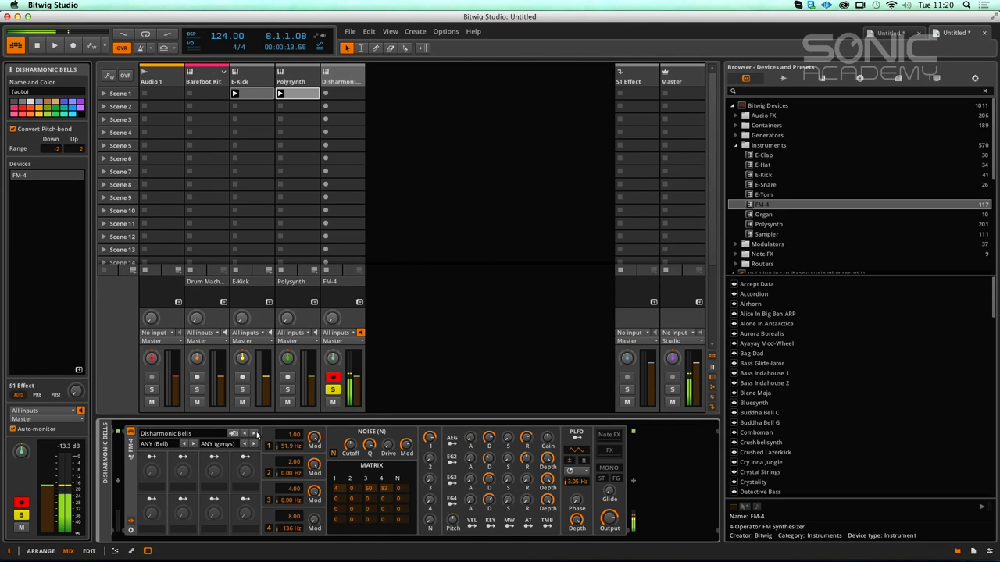
click(255, 433)
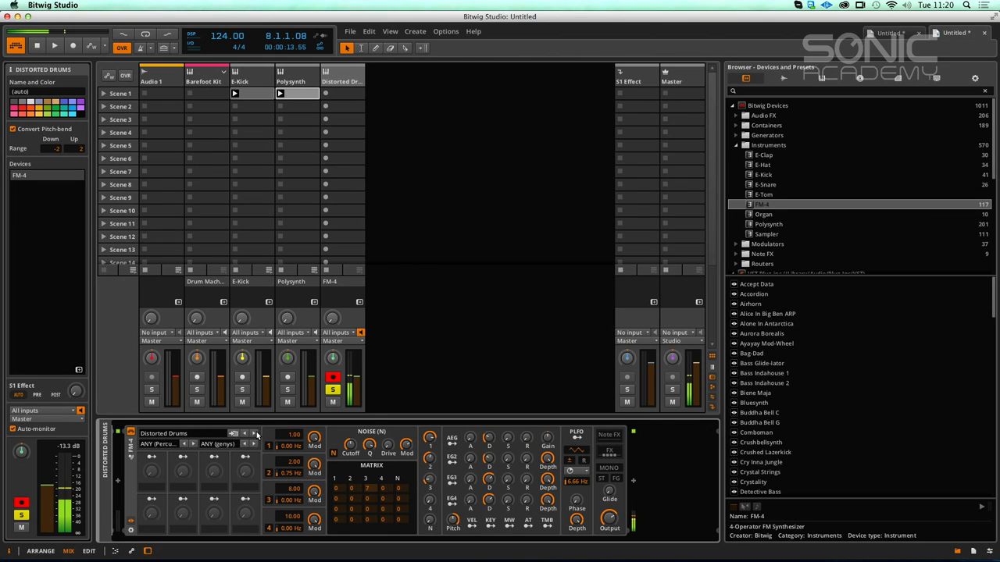
click(255, 433)
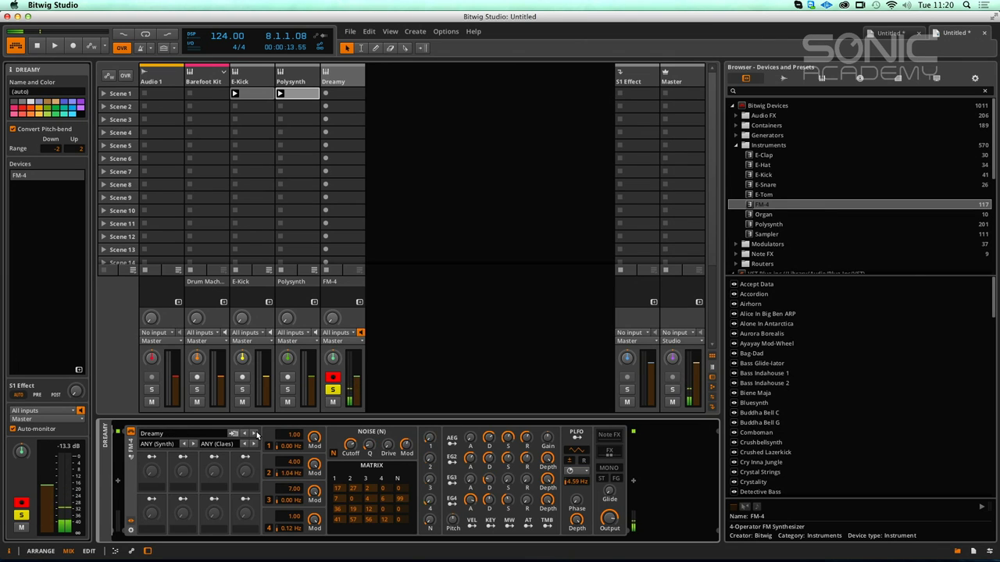
click(255, 433)
click(255, 433)
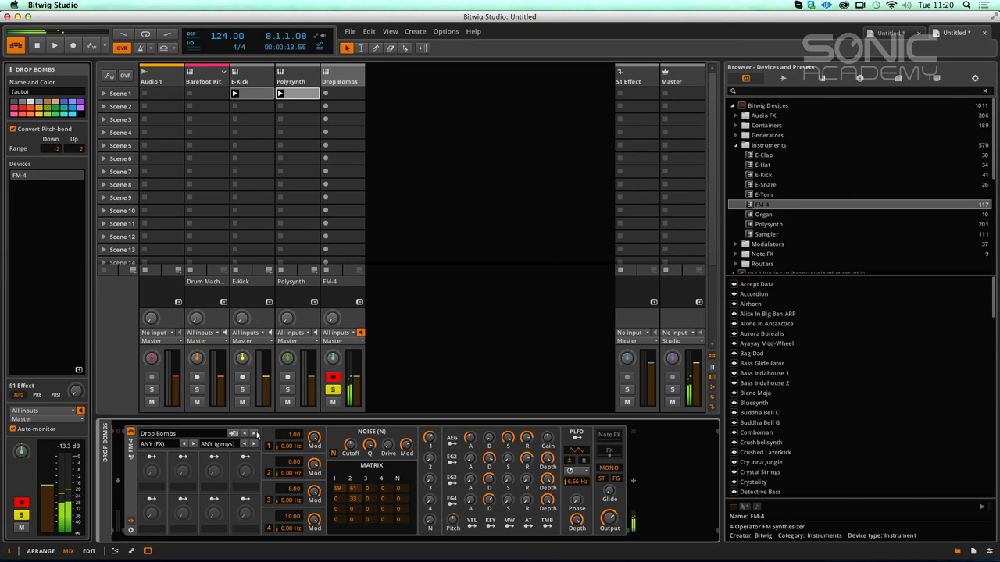
Step: Inspect the Reverb nested in the FX chain of the FM-4's Drop Bombs preset
click(611, 452)
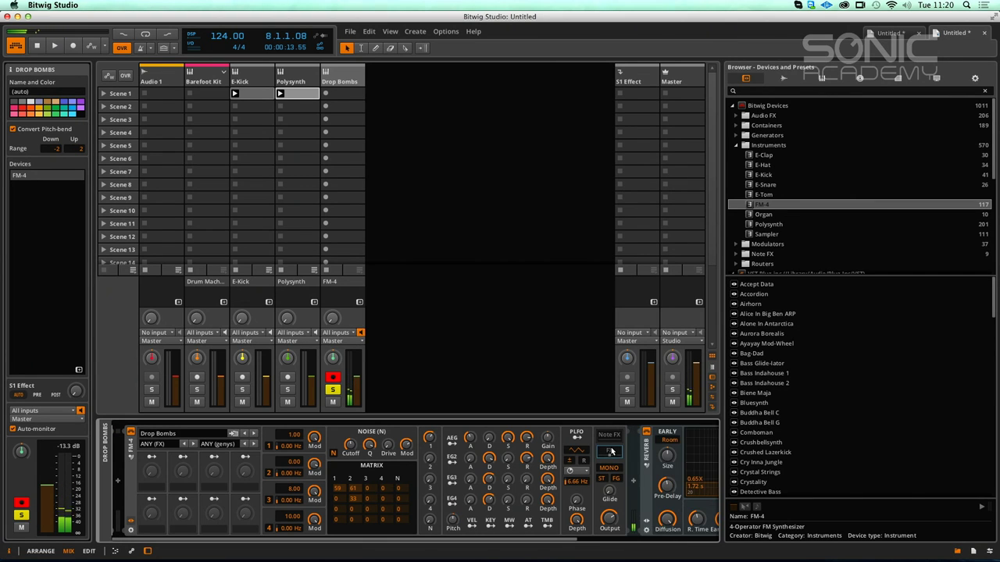
drag(266, 541, 406, 541)
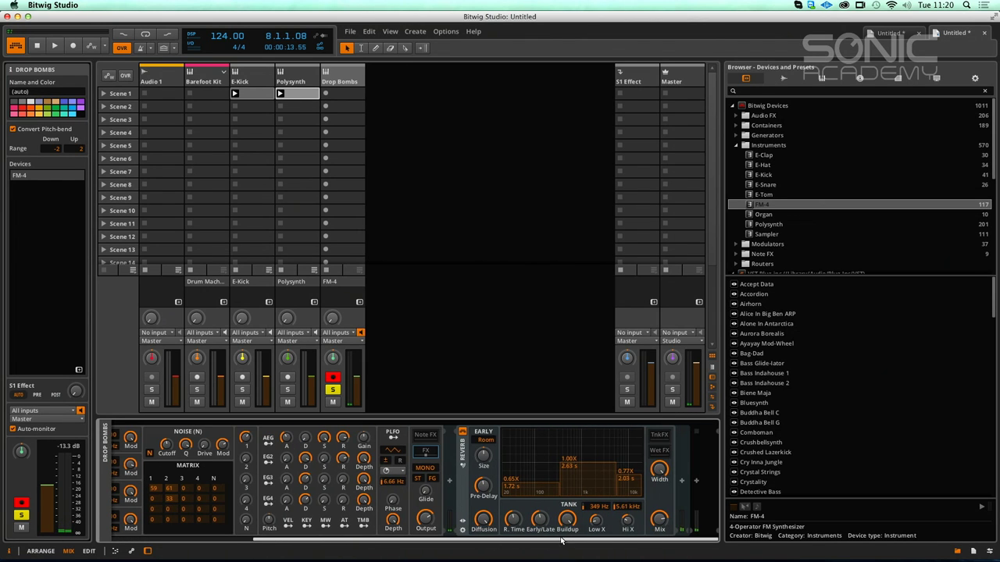
click(426, 452)
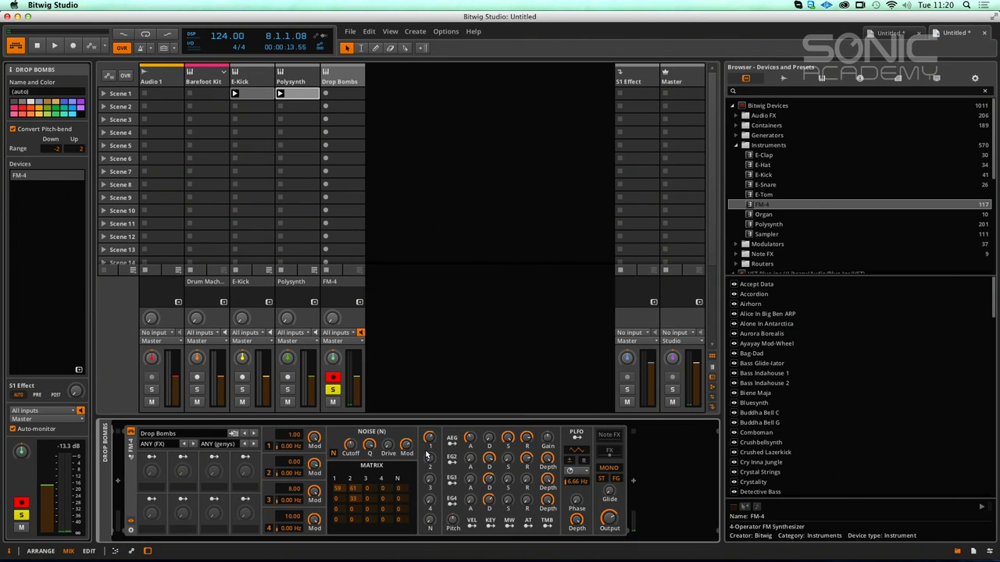
click(609, 452)
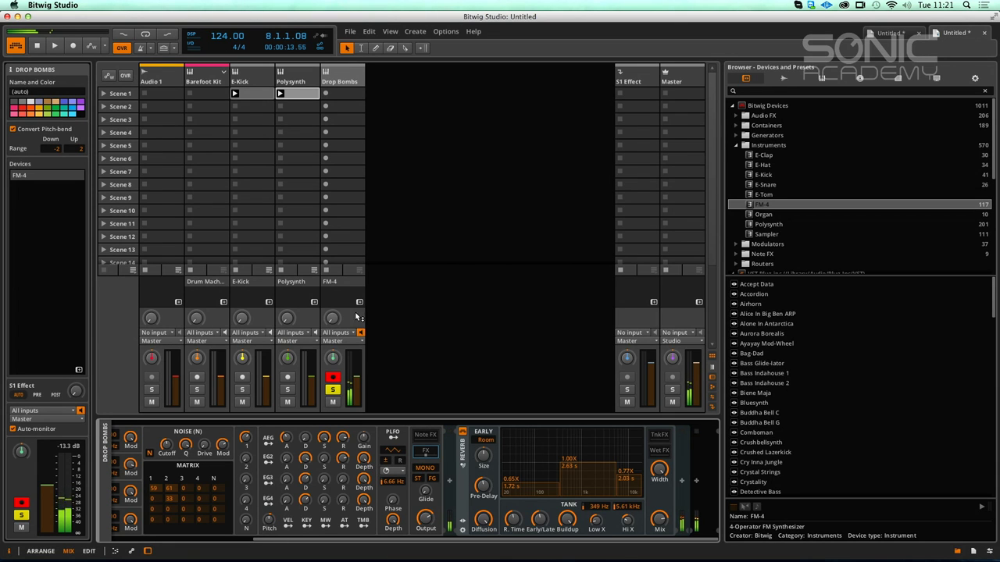
Step: Delete the Drop Bombs track and add an Organ instrument on a new track after Polysynth
click(348, 69)
key(Delete)
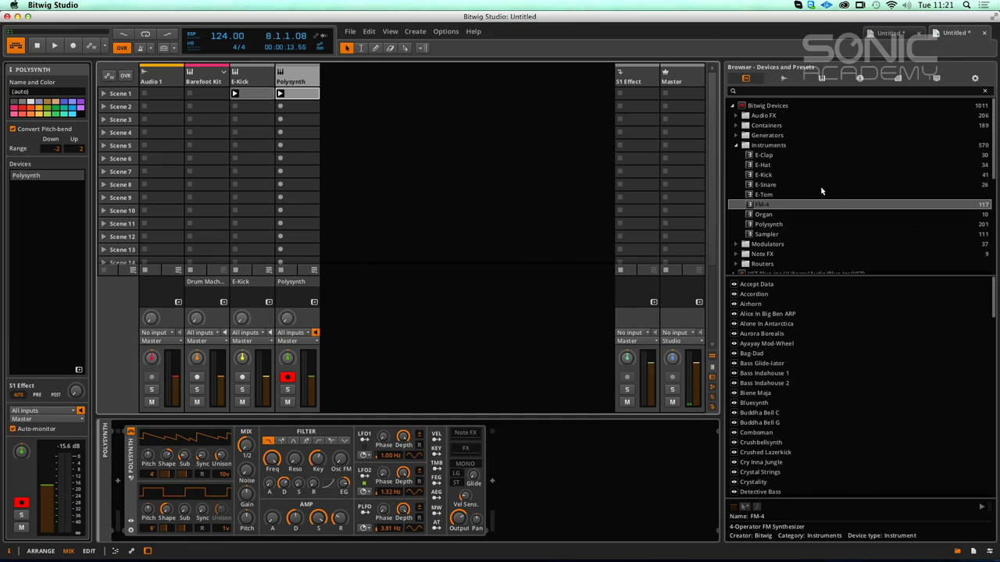
drag(766, 216, 349, 94)
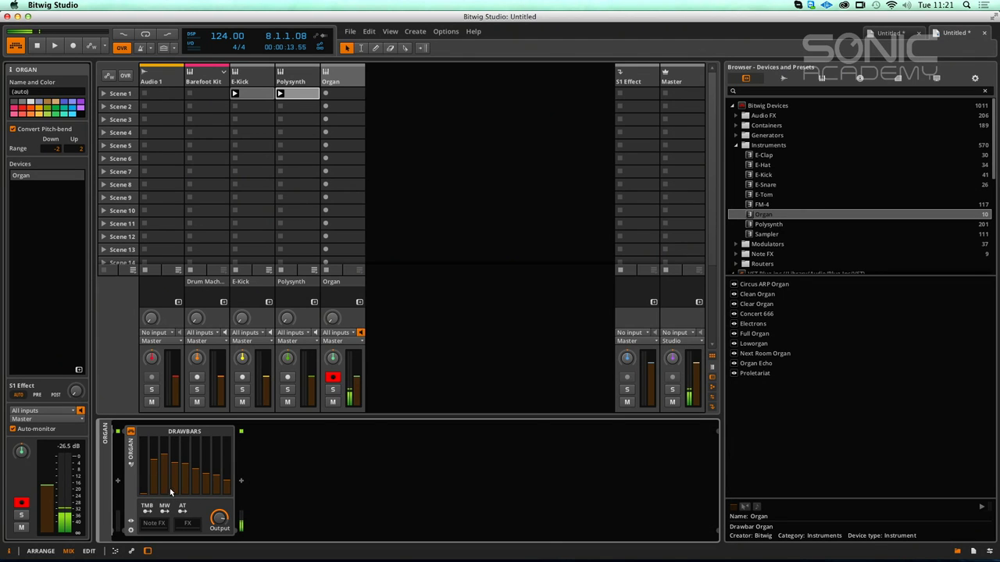
Step: Reshape the Organ's drawbar levels, pulling down the middle bars and raising the first ones while auditioning the sound
drag(164, 476, 175, 513)
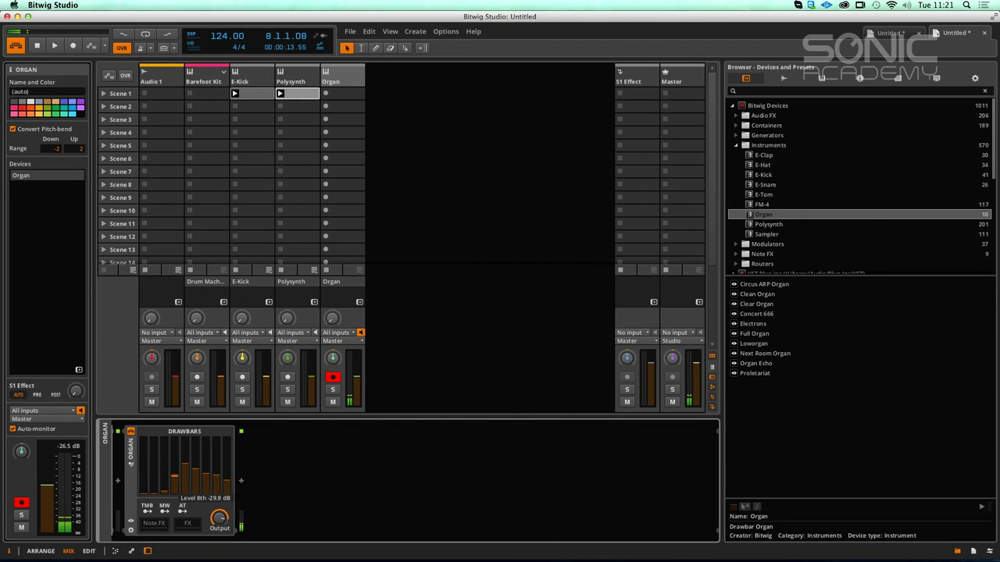
drag(183, 465, 192, 491)
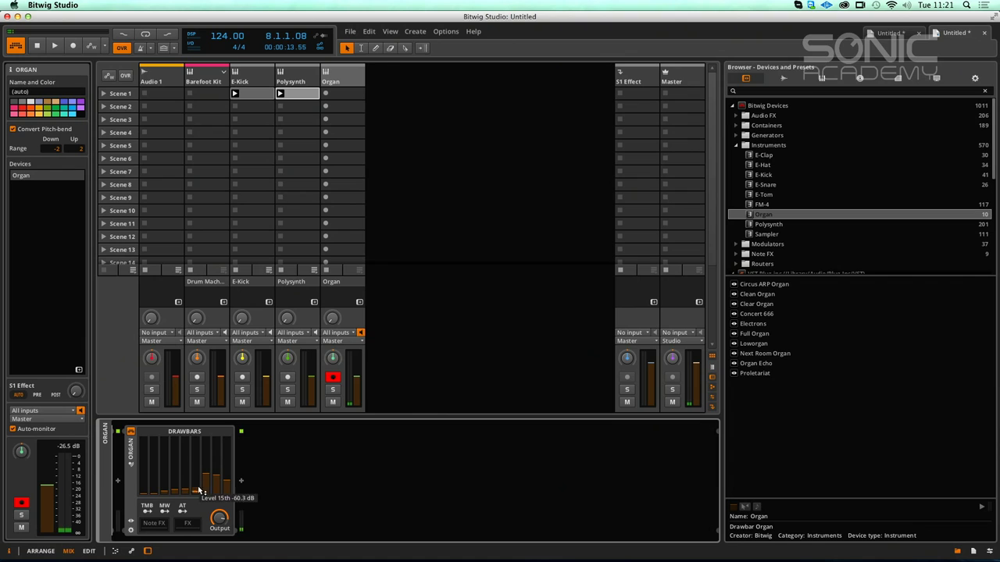
mouse_move(149, 469)
mouse_down()
mouse_move(149, 443)
mouse_move(186, 466)
mouse_up()
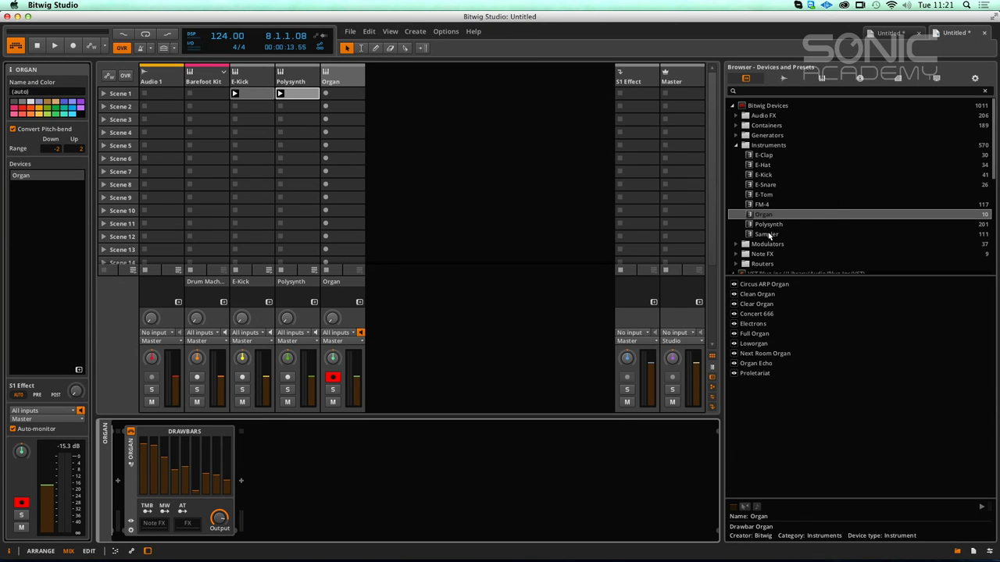
Step: Add a Sampler on a new track after Organ and load its Acoustic Piano (Nektar) preset
drag(771, 236, 410, 93)
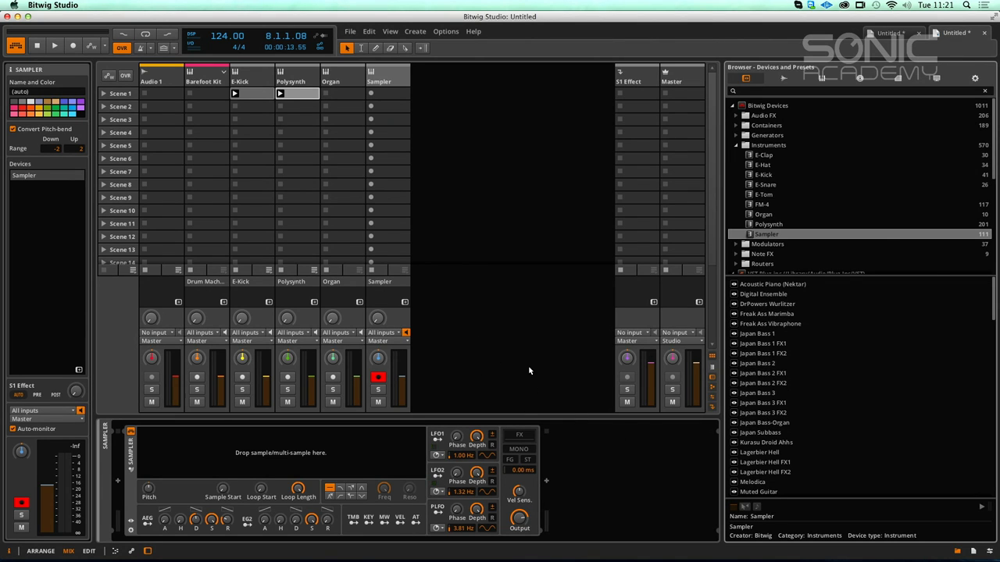
click(760, 286)
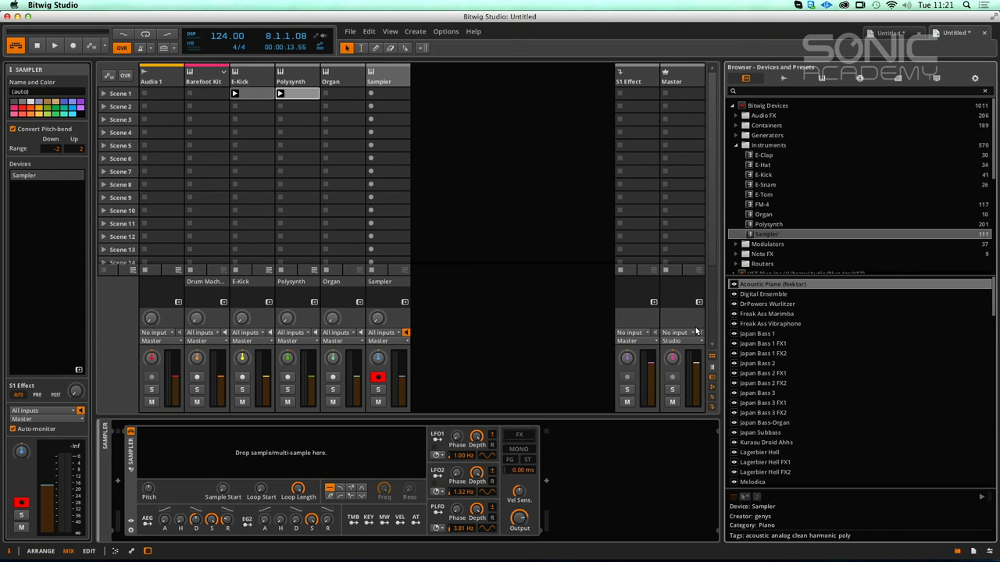
click(129, 521)
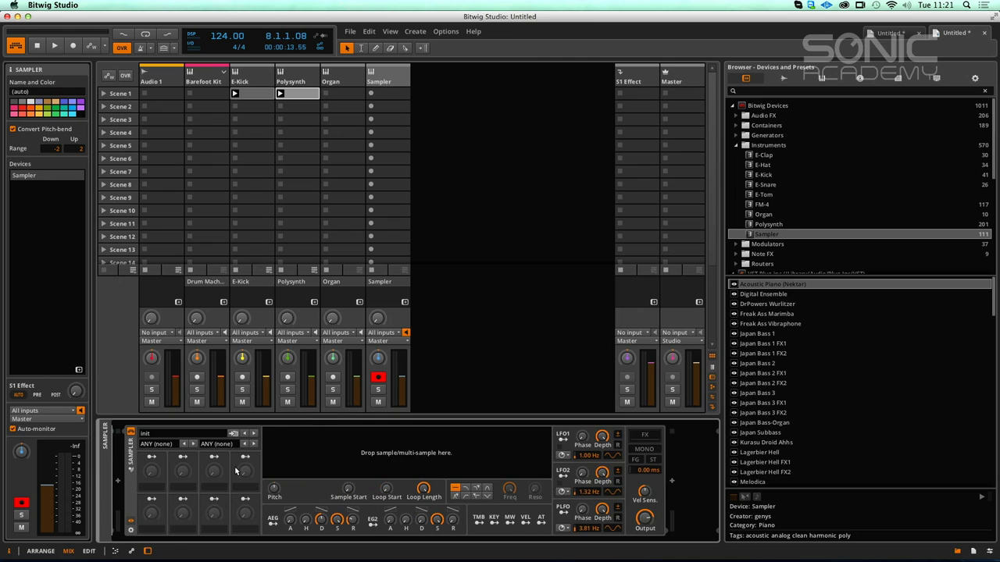
click(252, 434)
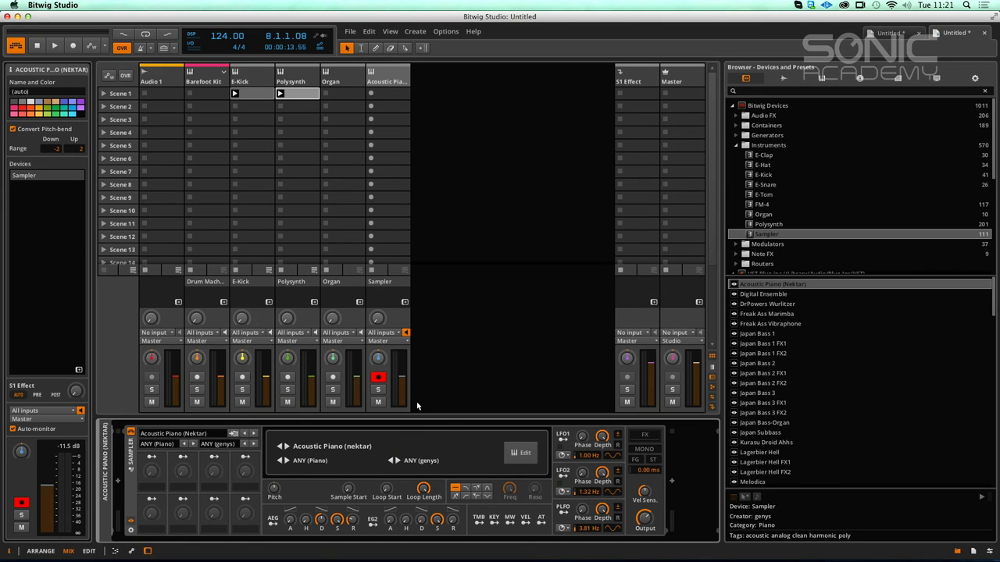
Step: Load the Japan Bass 1 preset into the Sampler and step forward to Japan Bass 1 FX2
click(753, 335)
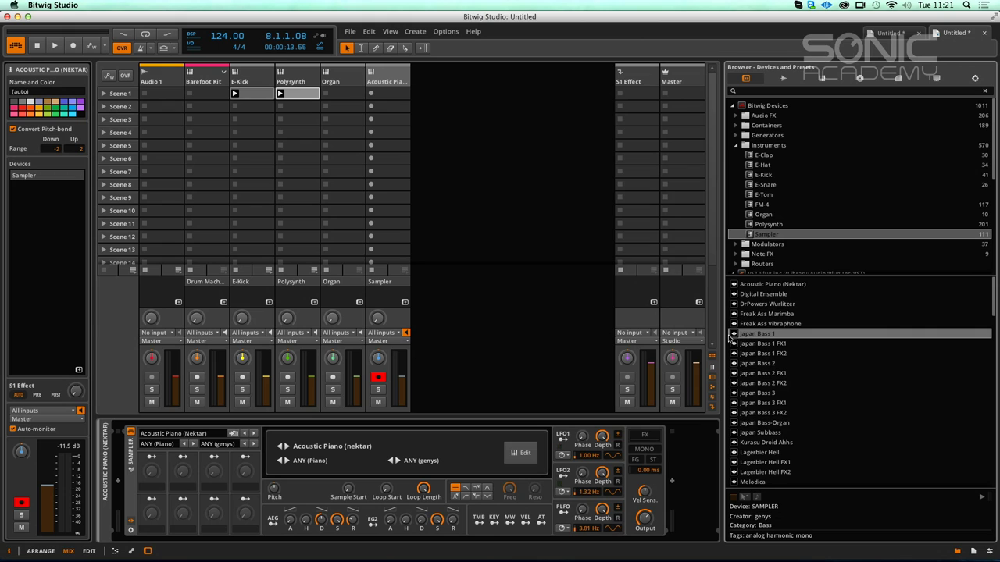
drag(214, 439, 214, 439)
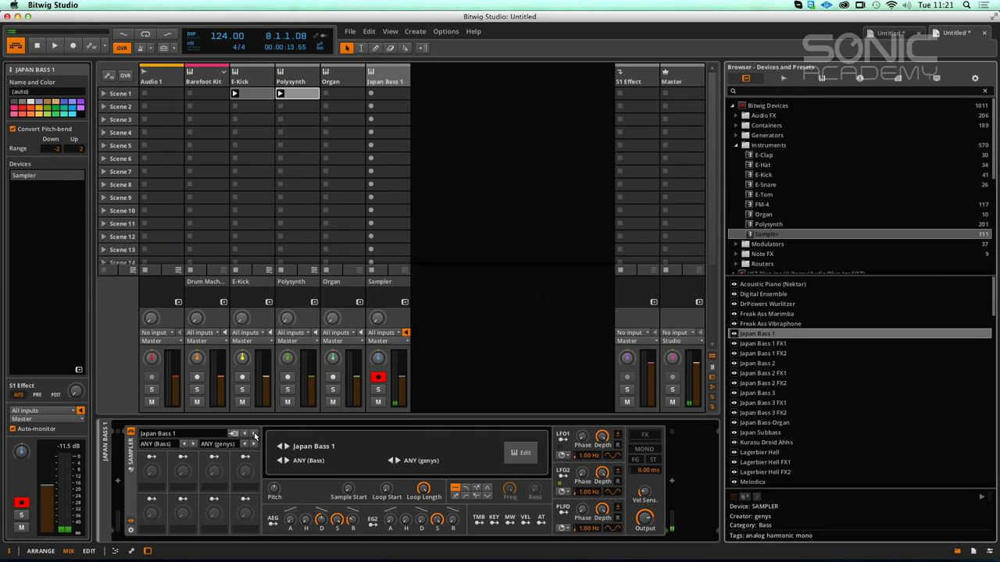
click(254, 433)
click(254, 434)
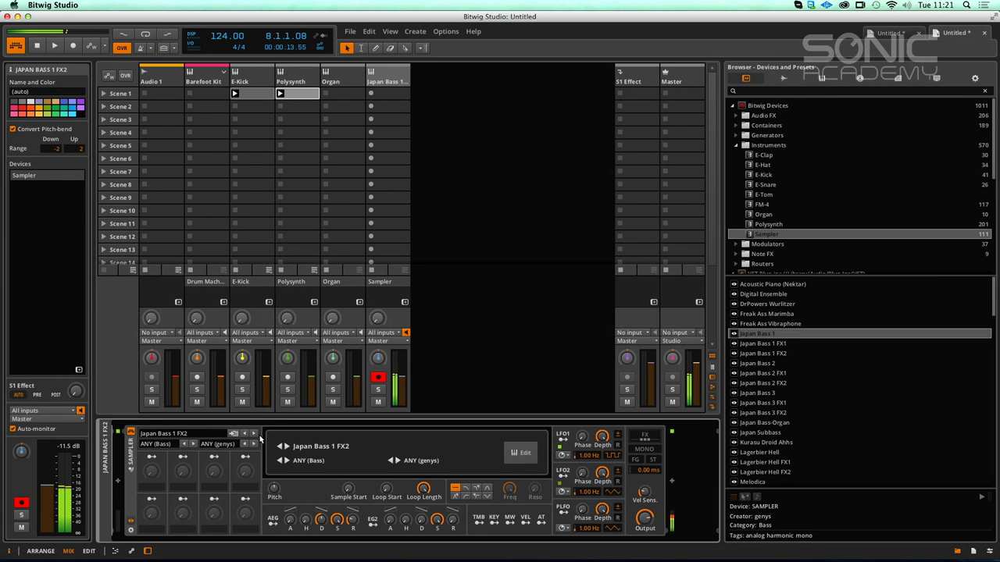
Step: Examine the key and velocity zones of Japan Bass 1 FX2 in the Multisample Editor, and close the editor
click(518, 454)
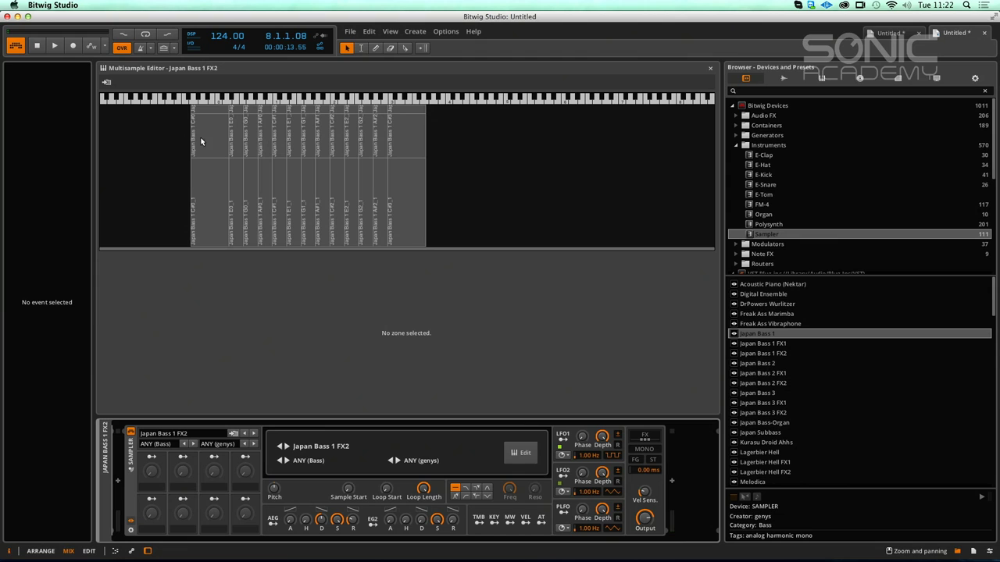
click(407, 137)
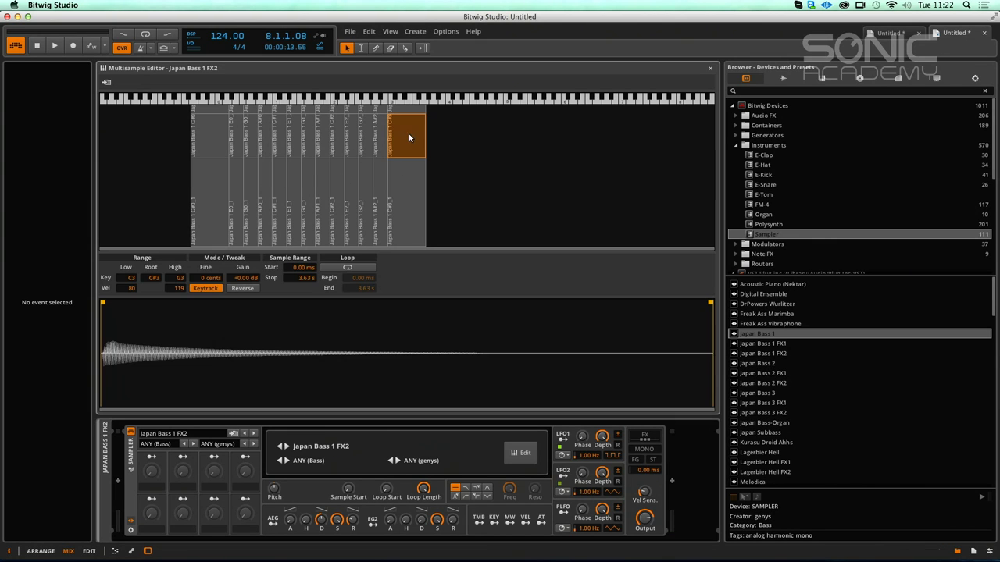
click(379, 143)
click(380, 193)
click(405, 209)
click(398, 141)
click(395, 115)
click(364, 135)
click(323, 148)
click(292, 153)
click(294, 195)
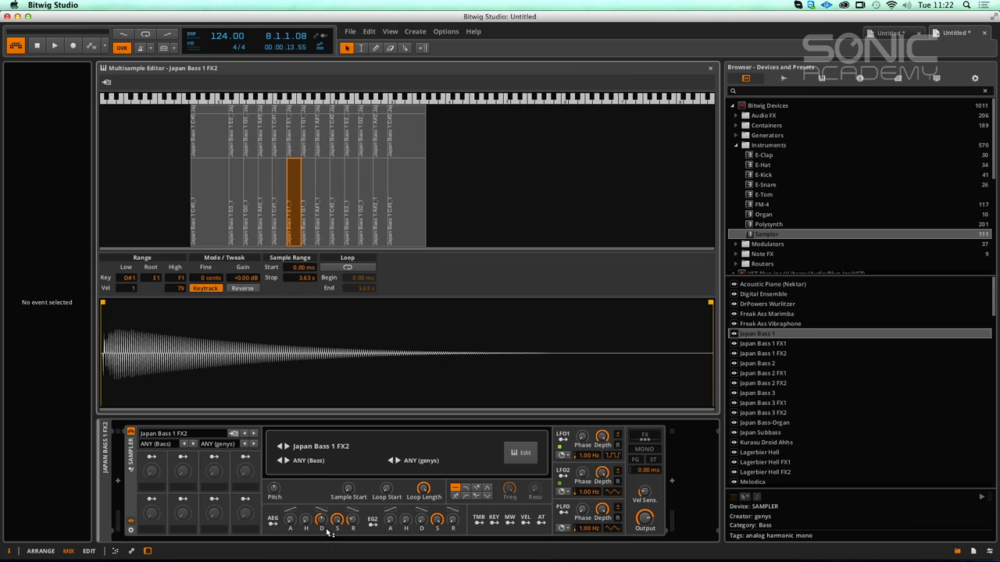
click(514, 457)
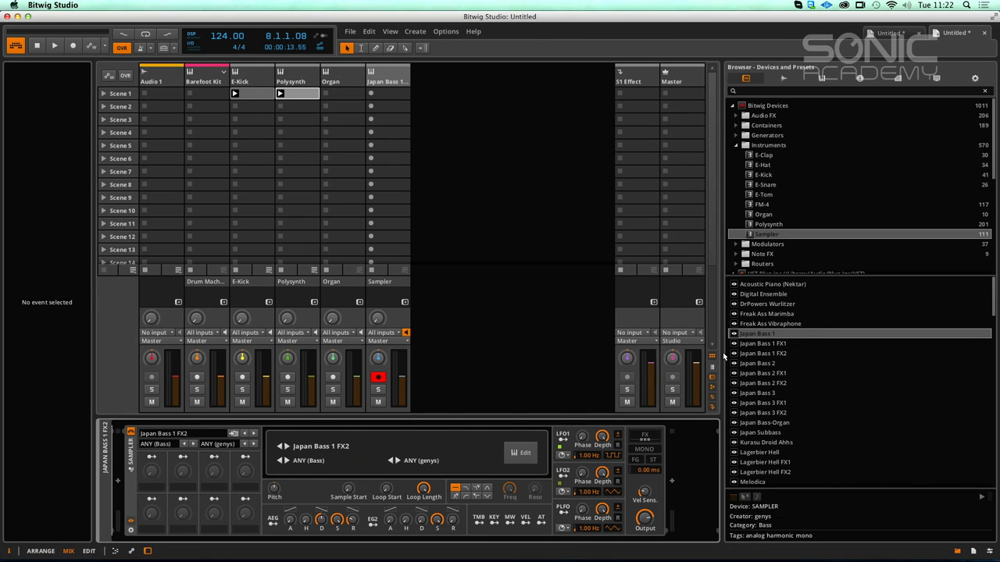
Step: Add a Ladder filter after the Sampler on the Japan Bass track
click(445, 127)
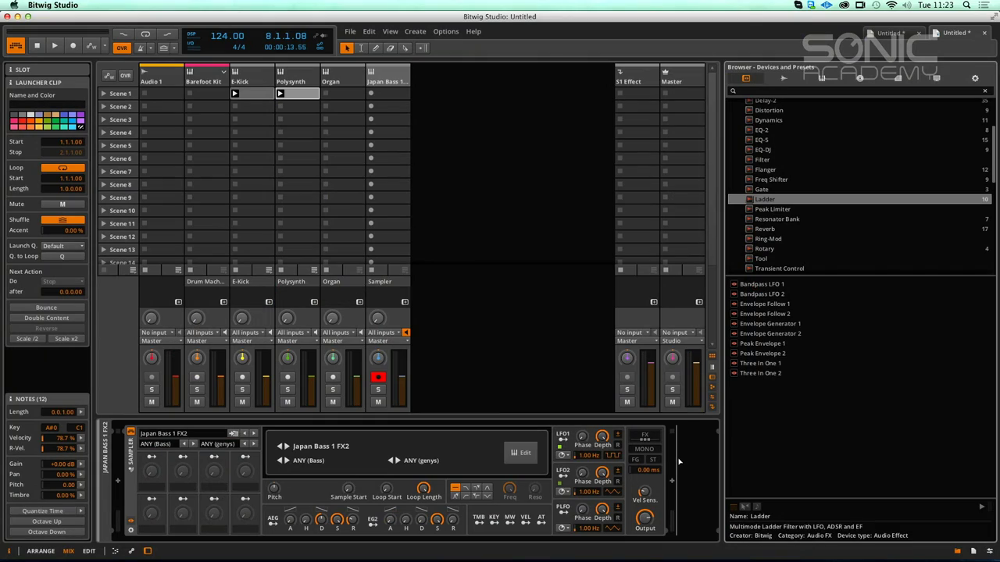
drag(484, 542, 599, 539)
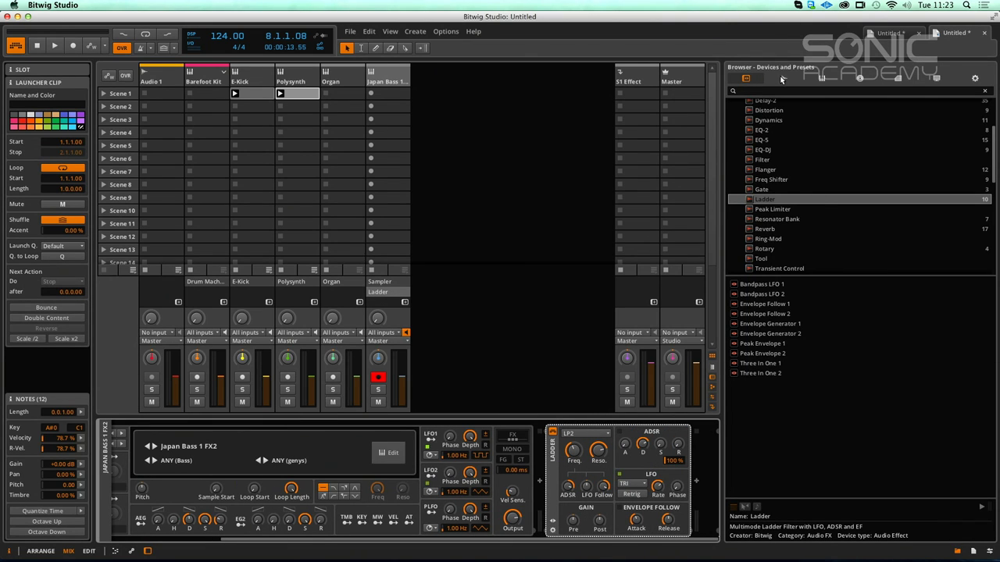
Step: Find the 84OLDSCHOOL1 sample under 70s breakbeats, Partition A, 01-084OLDSH1 and turn on both sample preview options
click(783, 78)
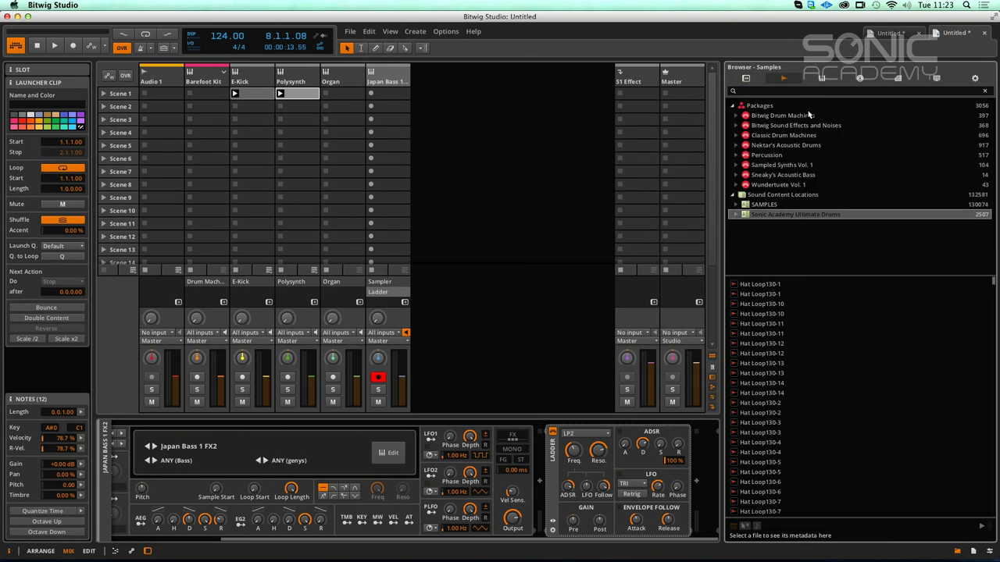
click(735, 204)
click(740, 224)
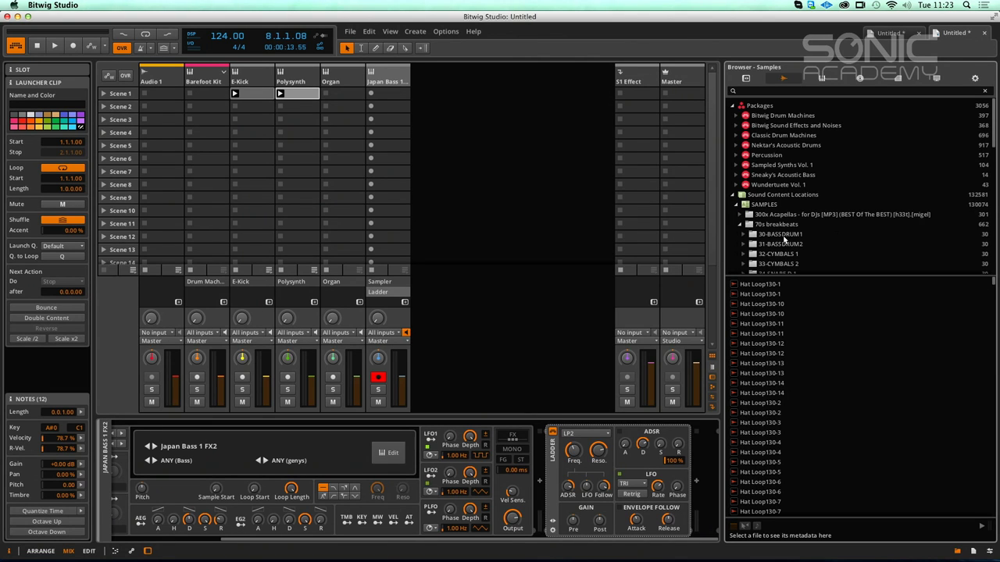
scroll(798, 211, down, 3)
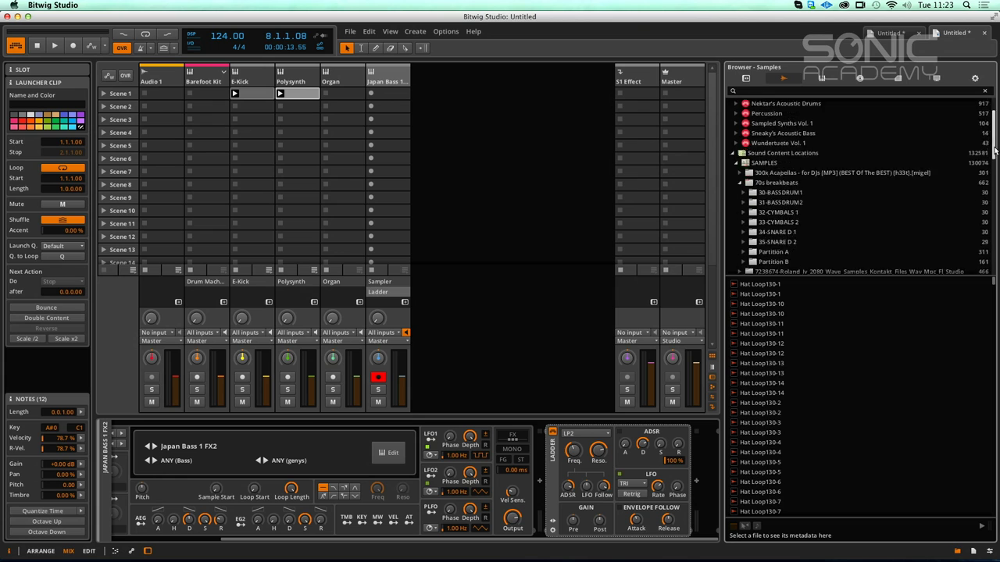
click(743, 216)
click(747, 224)
click(780, 235)
click(764, 284)
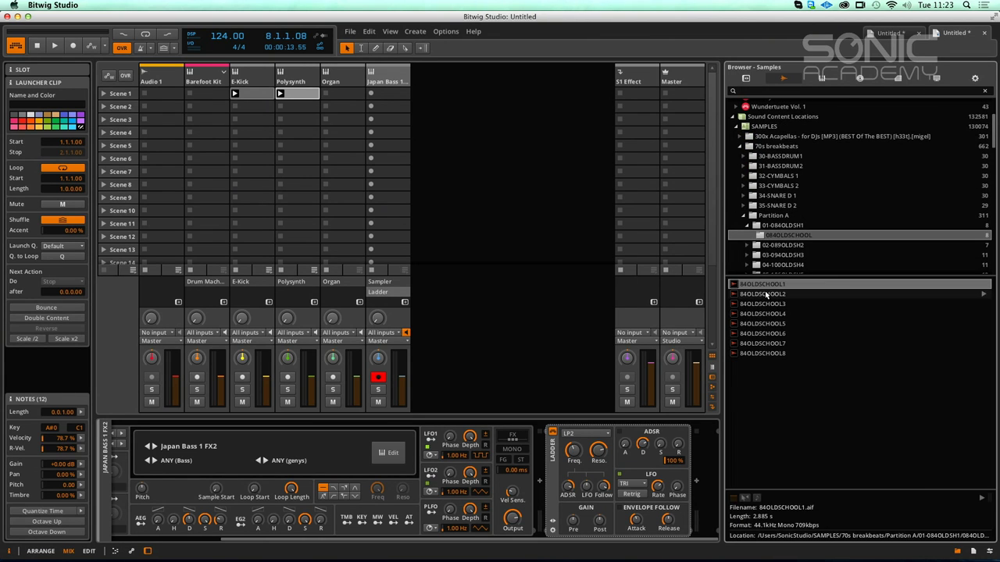
click(744, 498)
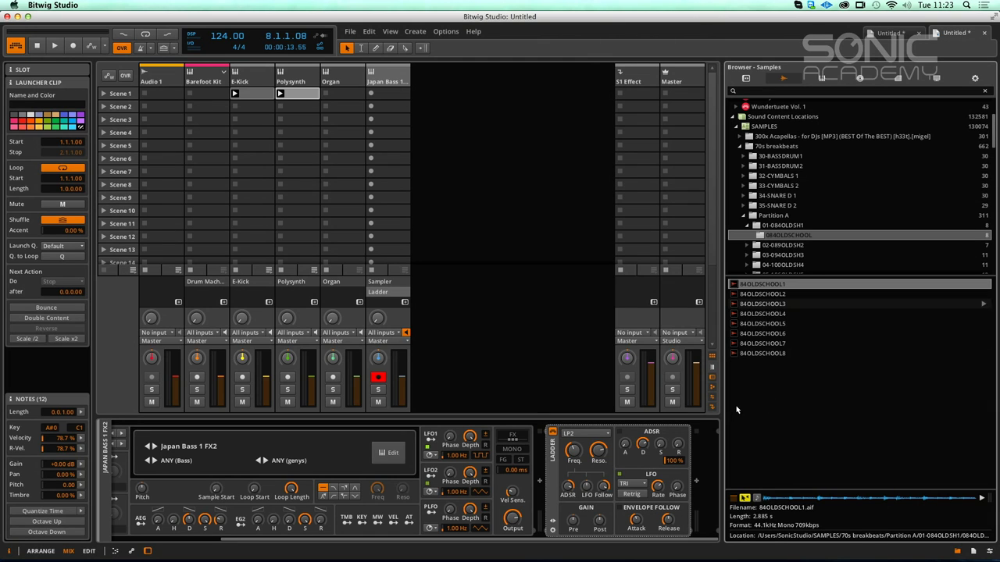
click(756, 499)
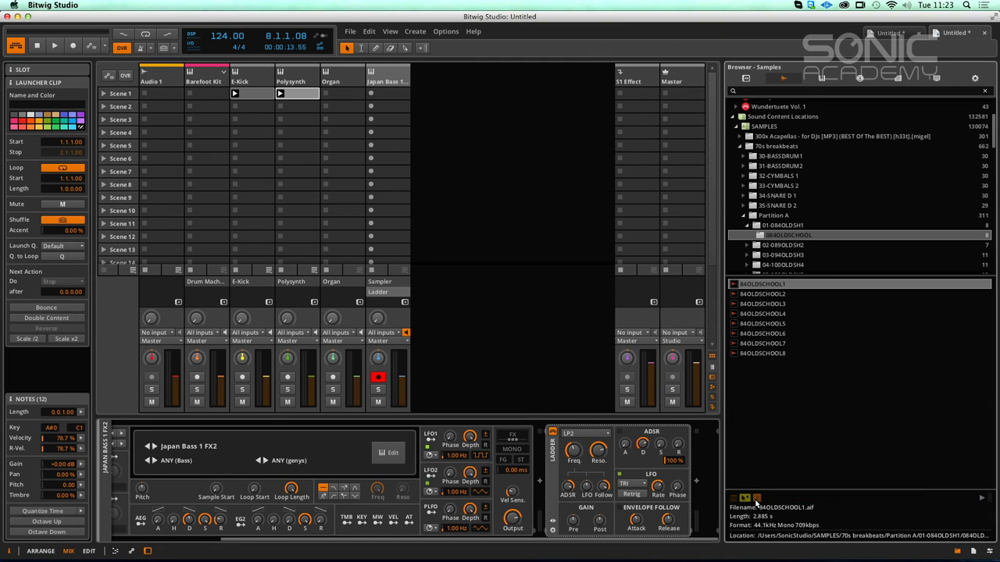
Step: Place 84OLDSCHOOL1 in Audio 1's Scene 1 slot and launch it, stopping the E-Kick and Polysynth clips
drag(761, 286, 147, 95)
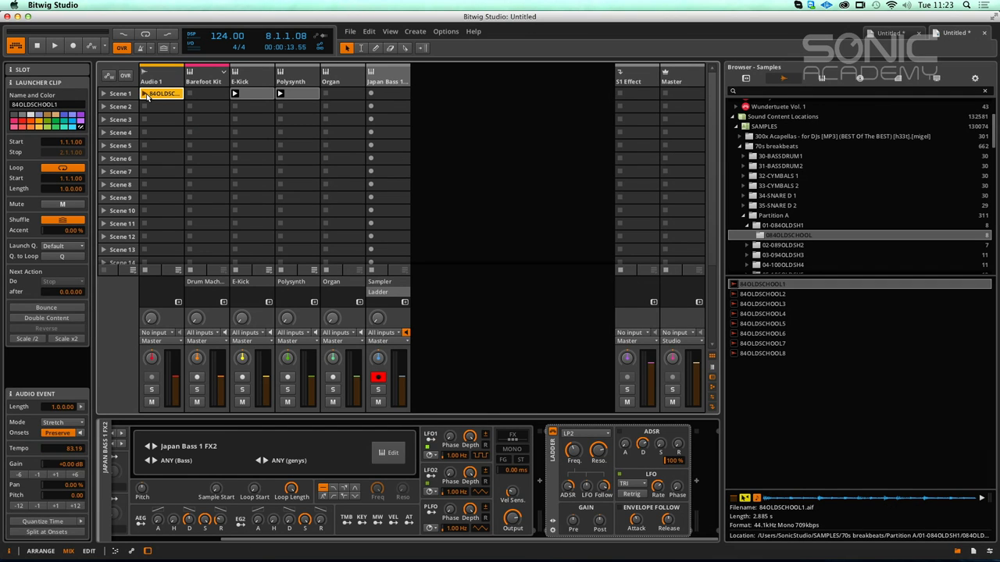
click(146, 94)
click(236, 270)
click(280, 270)
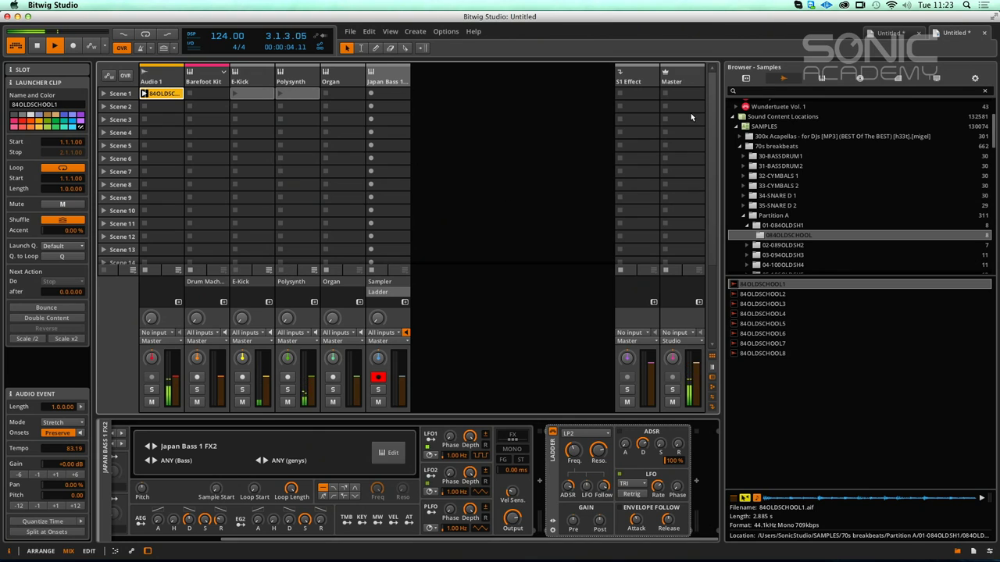
Step: Add a Ladder filter to the Audio 1 track and stop playback
click(746, 78)
drag(765, 199, 160, 281)
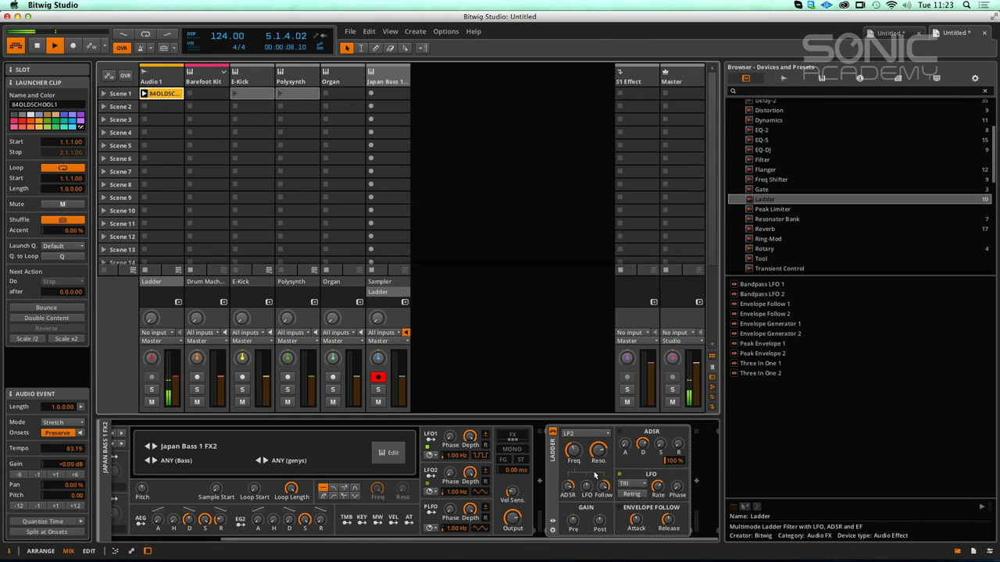
key(space)
Step: Lower the ADSR modulation amount and adjust the cutoff frequency on the Japan Bass track's Ladder
drag(569, 487, 568, 499)
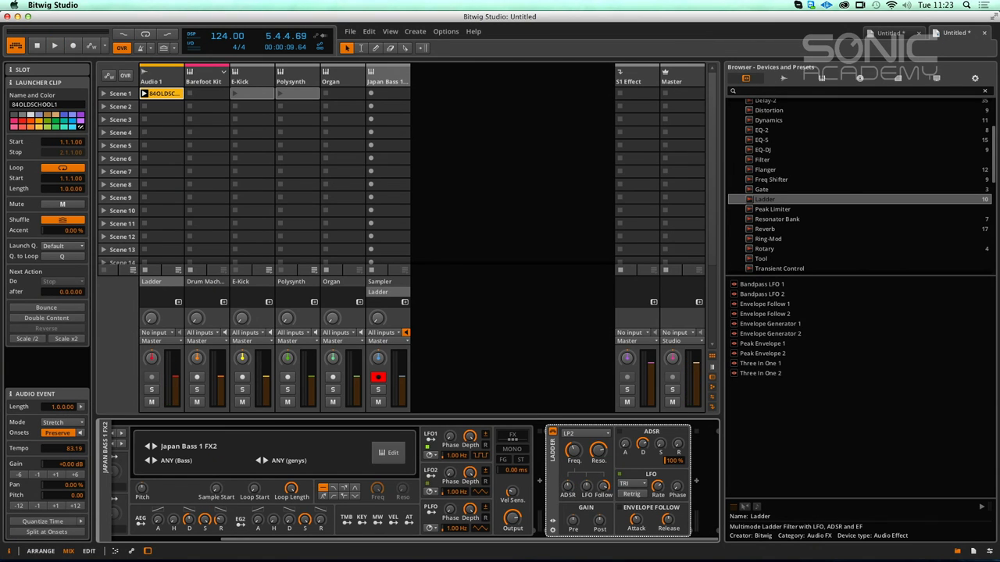
key(space)
drag(574, 452, 574, 456)
key(space)
Step: Lower the ADSR modulation amount on Audio 1's Ladder and adjust its frequency and resonance during playback
click(159, 80)
key(space)
drag(147, 486, 147, 501)
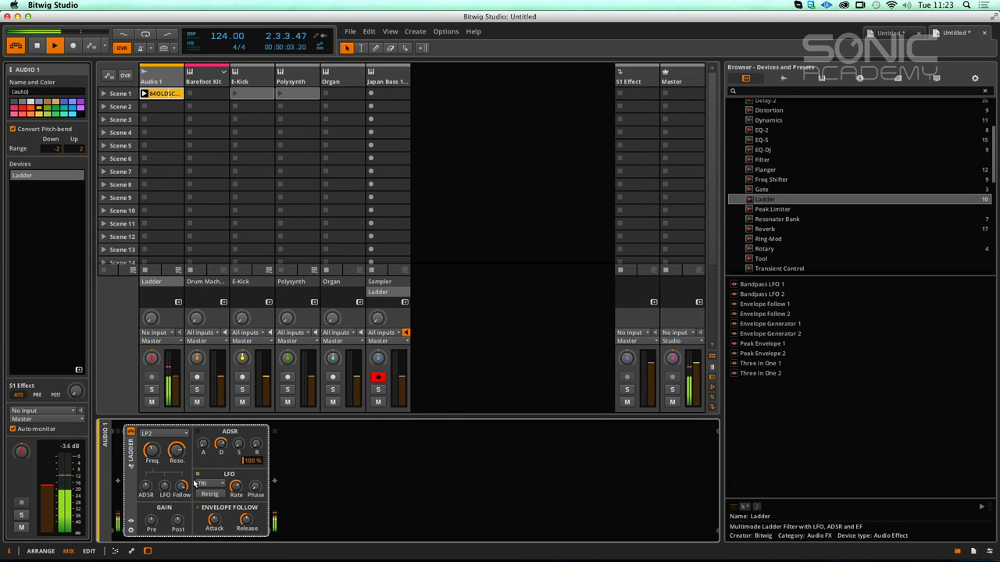
drag(153, 452, 172, 433)
click(177, 450)
Step: Switch Audio 1's Ladder filter type to LP4 and set its resonance to about 73.5 %
click(172, 434)
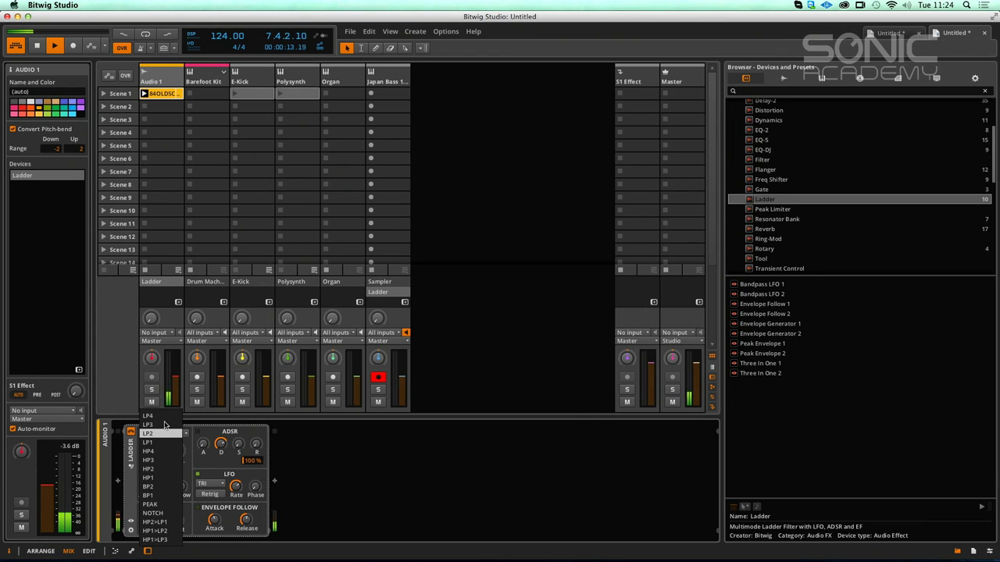
click(156, 416)
click(177, 449)
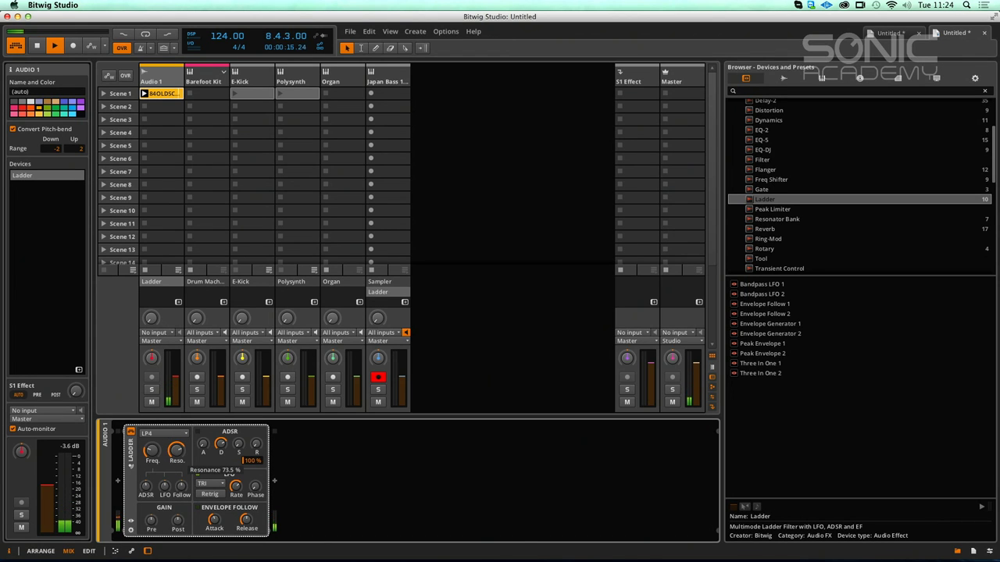
Step: Lower the frequency of Audio 1's Ladder filter and stop playback
drag(152, 449, 156, 478)
key(space)
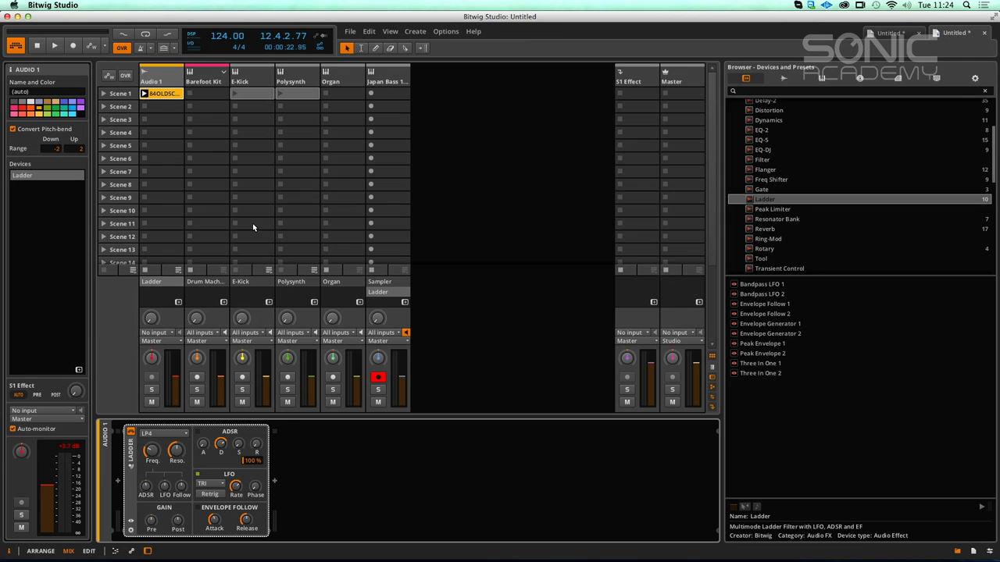
Step: Show the Polysynth track's preset list, close it without choosing a preset, and delete the Polysynth device
click(297, 72)
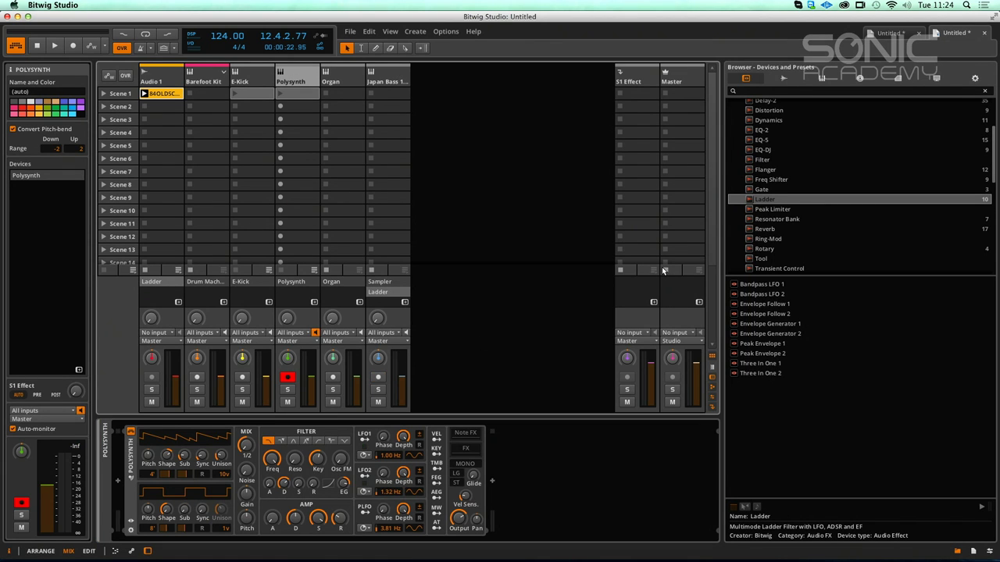
click(131, 469)
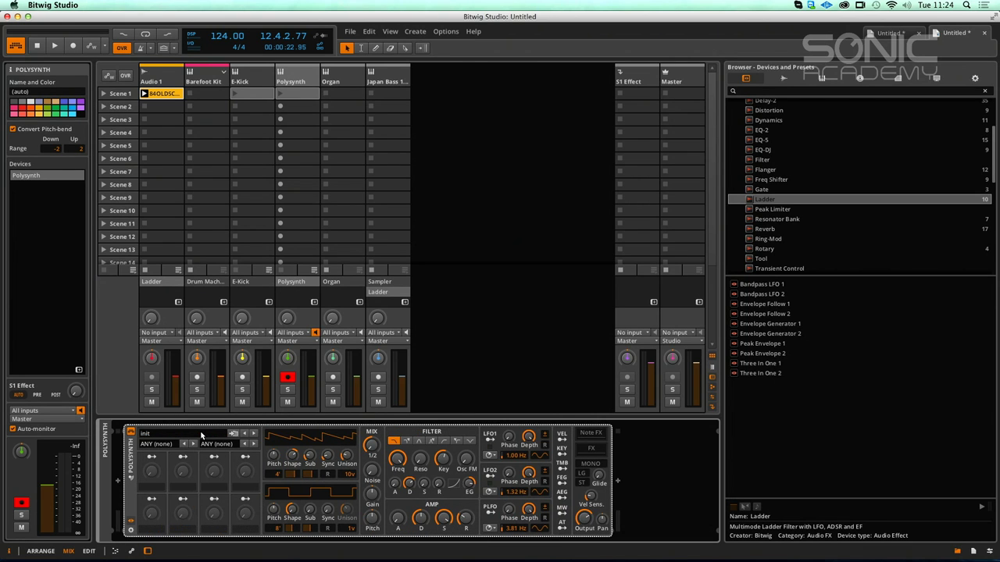
click(189, 435)
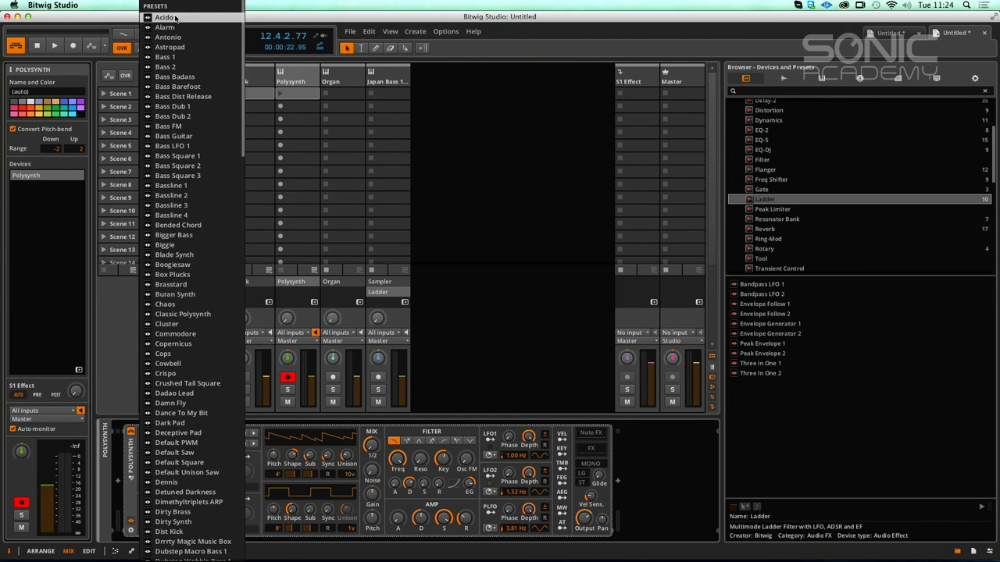
click(128, 472)
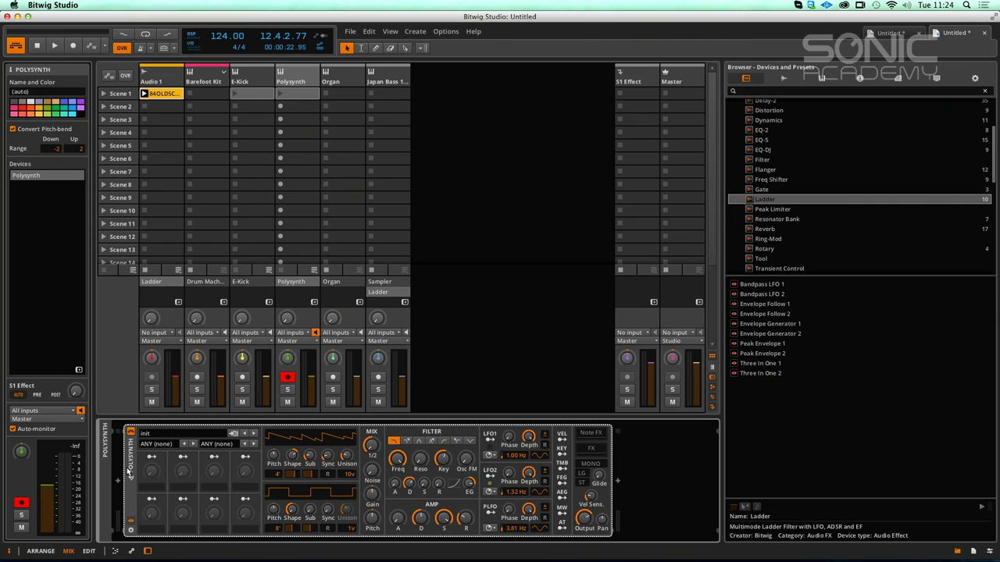
key(Delete)
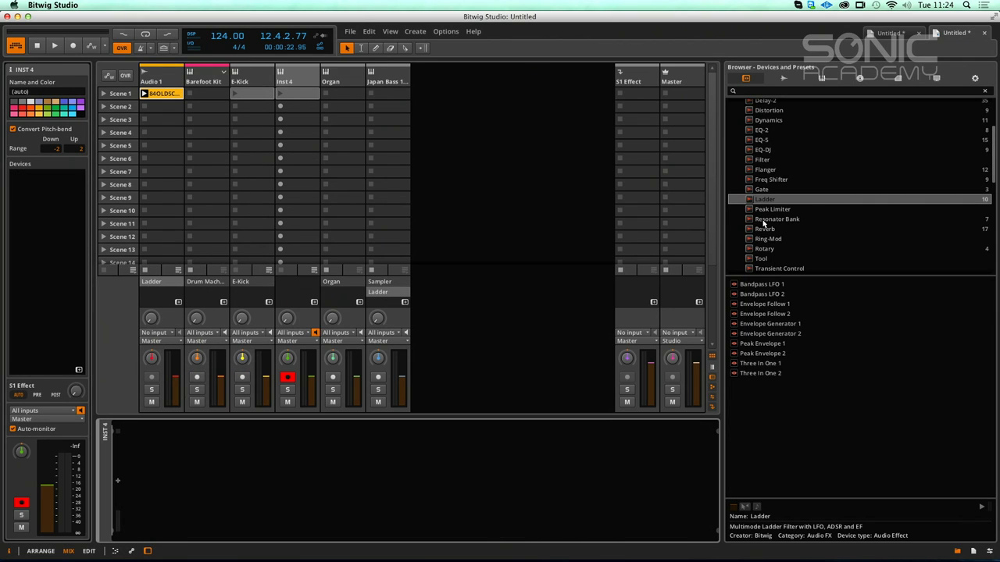
Step: Add a new track holding a Polysynth instrument after the Japan Bass track
click(989, 162)
mouse_move(989, 159)
mouse_down()
mouse_move(994, 219)
mouse_move(990, 142)
mouse_up()
scroll(877, 136, up, 8)
click(736, 116)
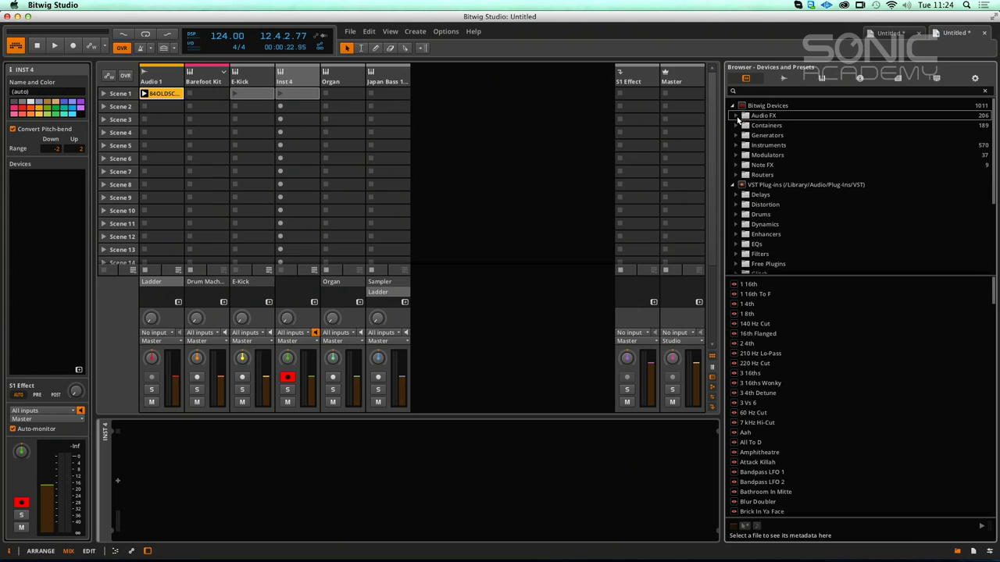
click(736, 145)
drag(776, 225, 436, 129)
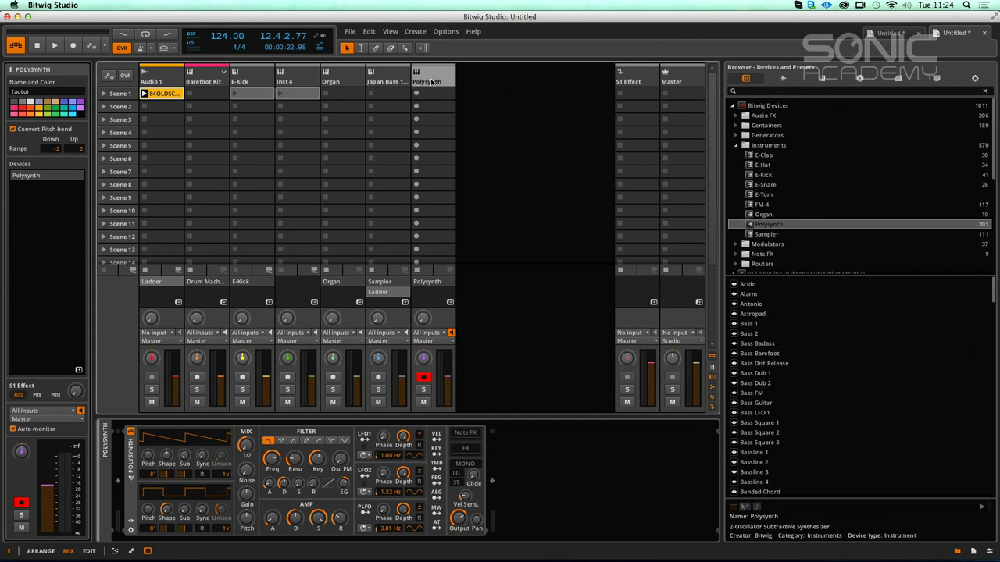
Step: Add a Ladder filter from the Audio FX devices after the Polysynth on the new track
click(736, 146)
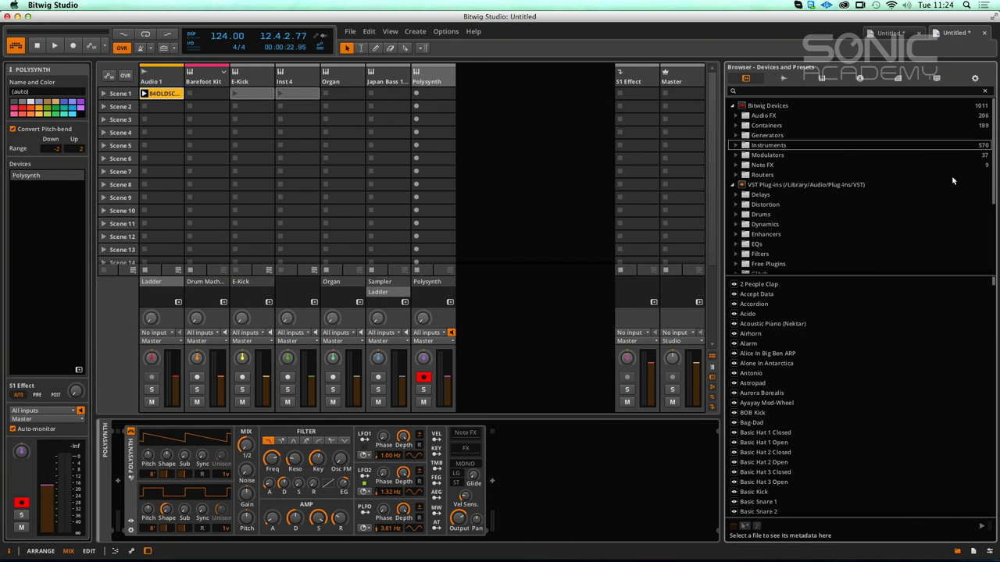
mouse_move(995, 186)
mouse_down()
mouse_move(995, 250)
mouse_move(995, 176)
mouse_up()
click(733, 106)
click(733, 106)
click(732, 107)
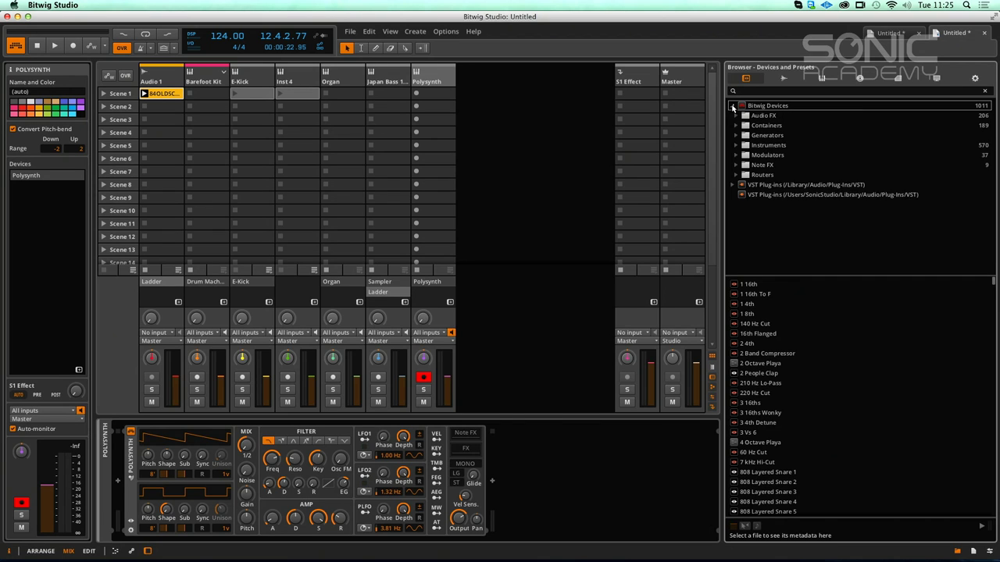
click(736, 116)
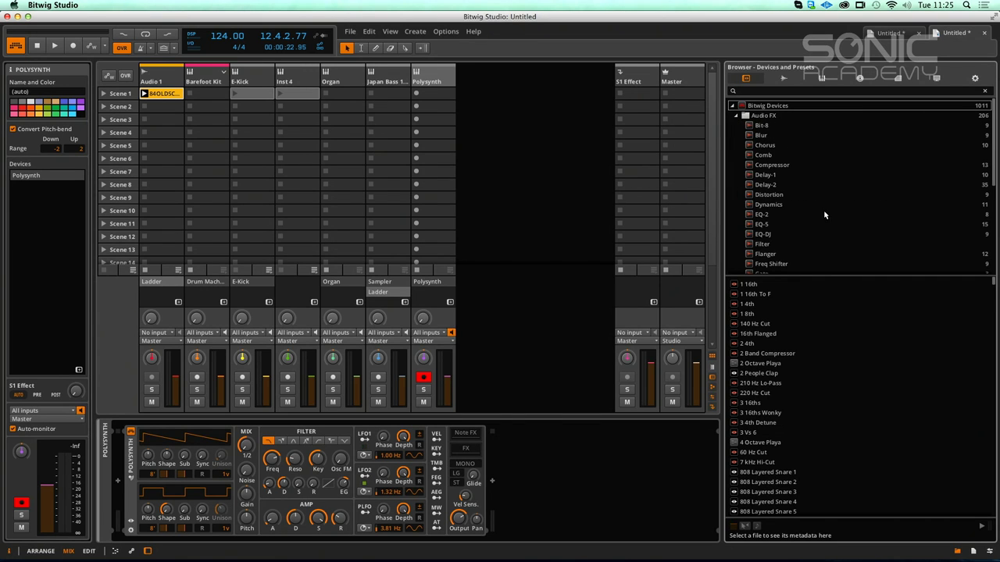
scroll(766, 205, down, 3)
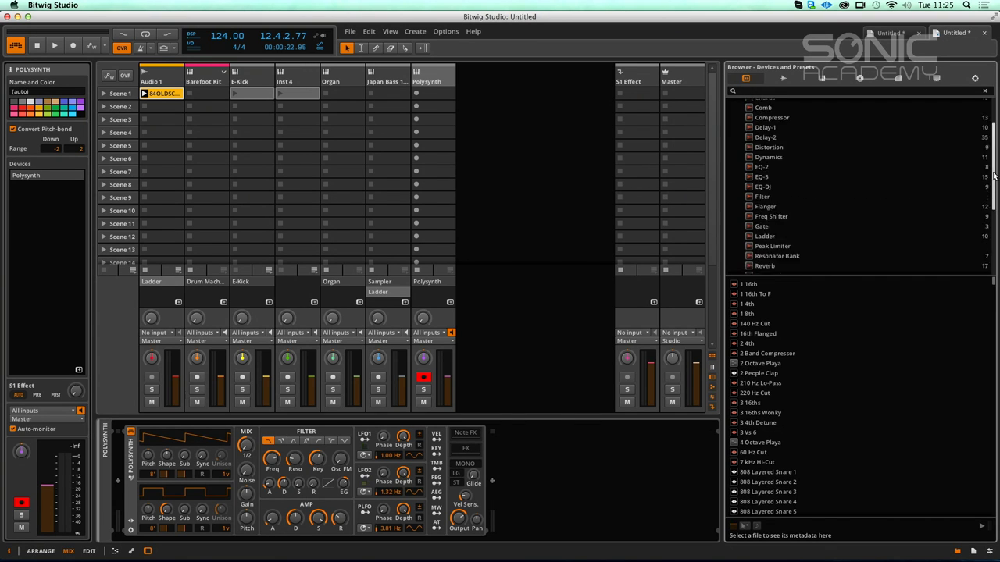
drag(765, 215, 534, 476)
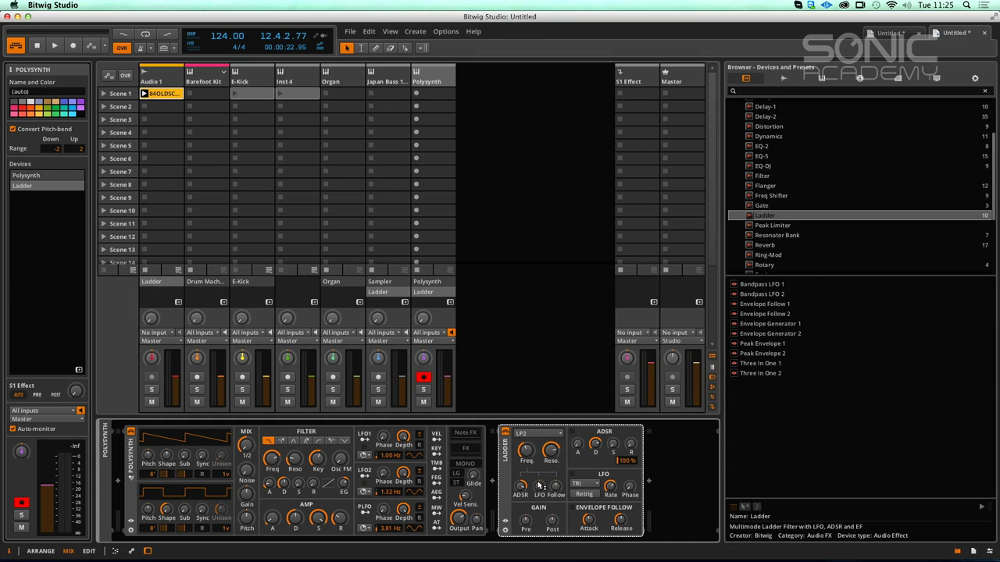
Step: Open the Polysynth's Note FX chain and adjust the frequency and ADSR modulation amount of the Ladder behind it
click(464, 434)
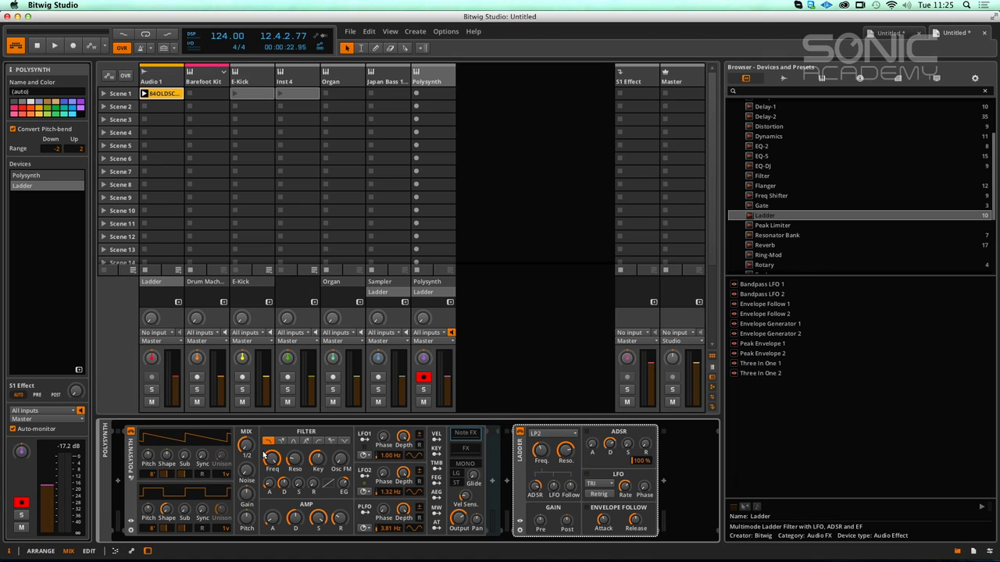
drag(537, 454, 542, 484)
drag(542, 452, 542, 451)
drag(536, 489, 535, 494)
drag(331, 483, 331, 483)
mouse_move(541, 451)
mouse_down()
mouse_move(541, 439)
mouse_move(545, 455)
mouse_up()
drag(544, 439, 544, 406)
Step: Delete the Ladder and Polysynth devices from the new track
key(Delete)
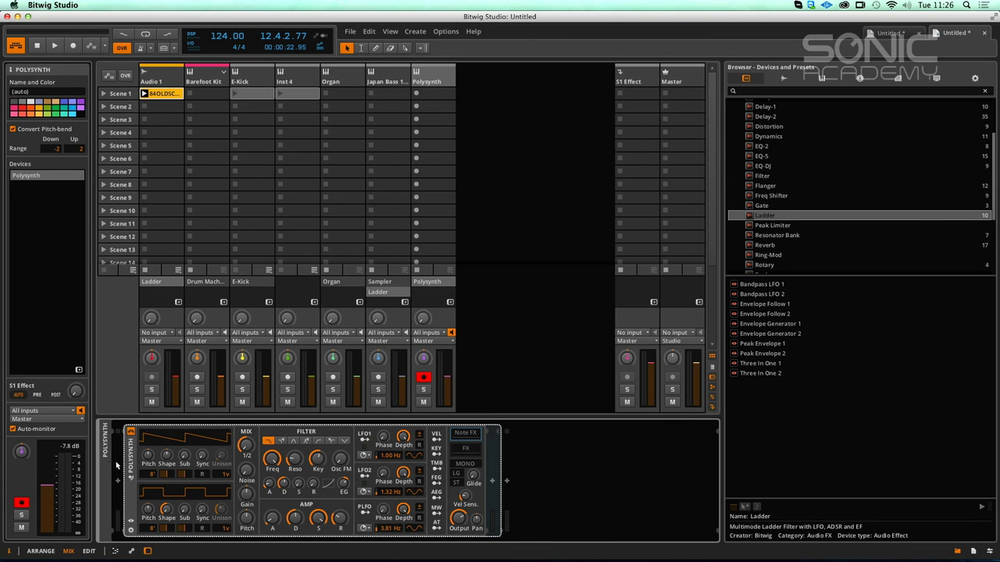
key(Delete)
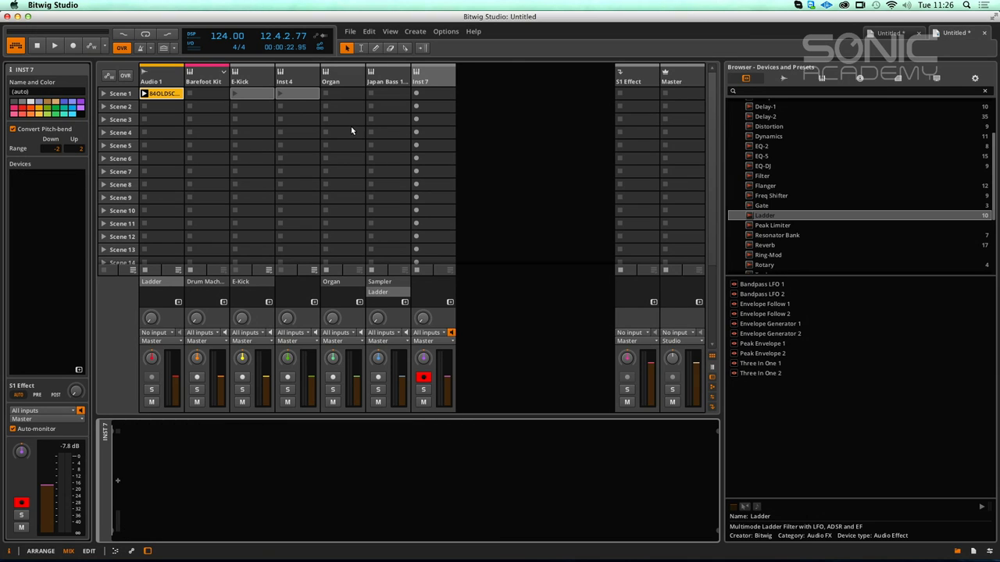
Step: Delete the Scene 1 clips on the E-Kick and Inst 4 tracks
click(269, 94)
key(Delete)
click(293, 96)
key(Delete)
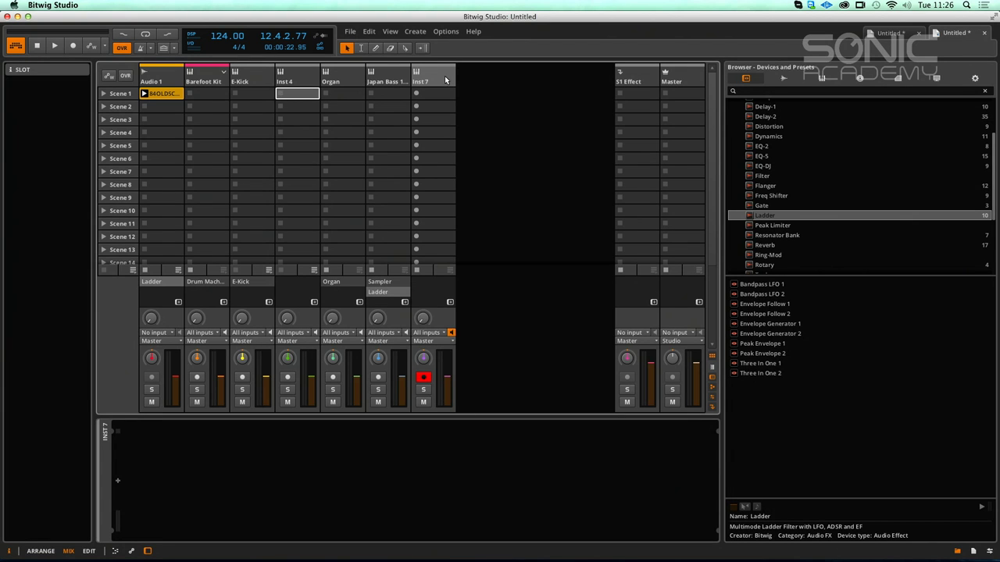
Step: Delete the Inst 7, Japan Bass, Organ, Inst 4 and E-Kick tracks
click(445, 80)
key(Delete)
key(Delete)
key(Delete)
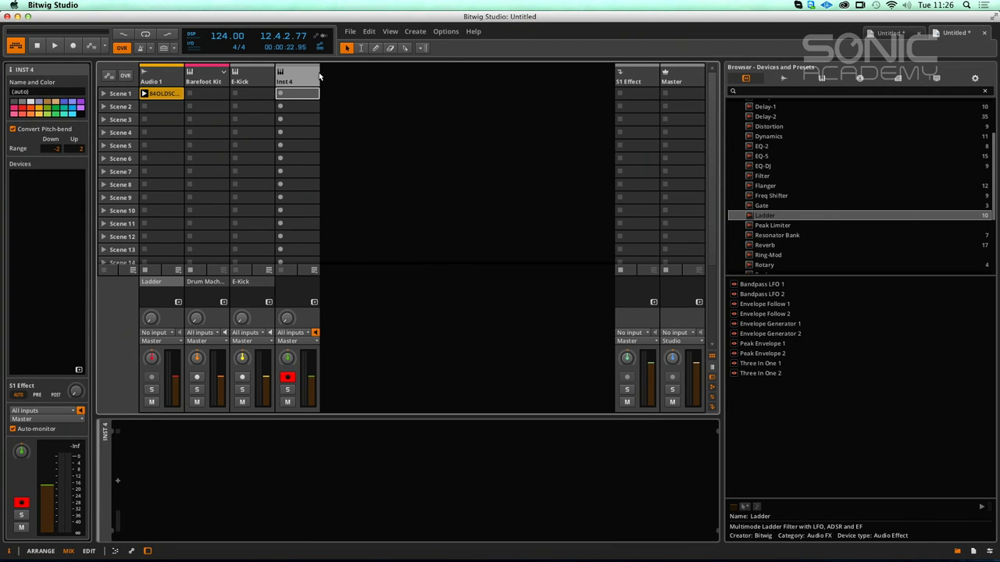
key(Delete)
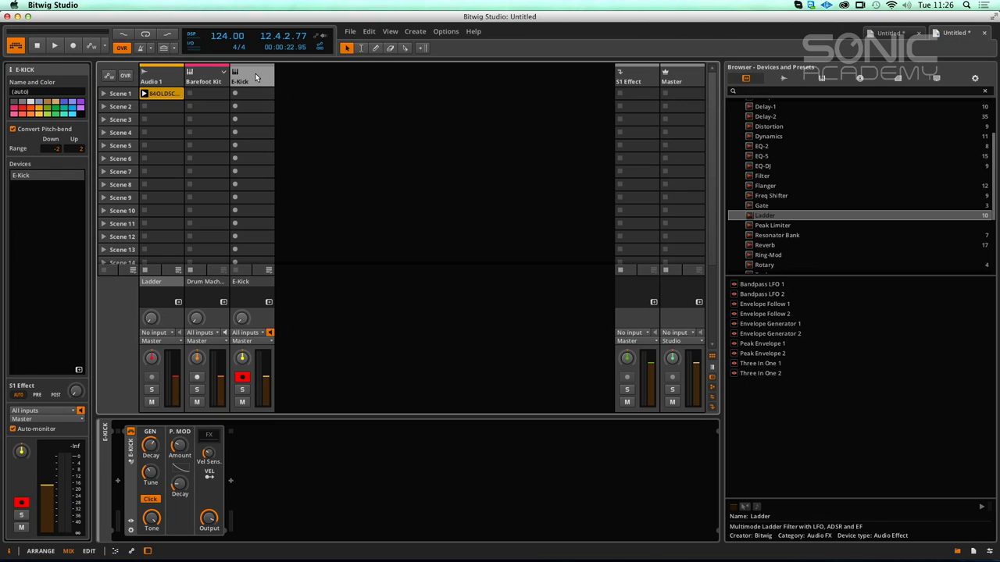
key(Delete)
drag(994, 209, 994, 173)
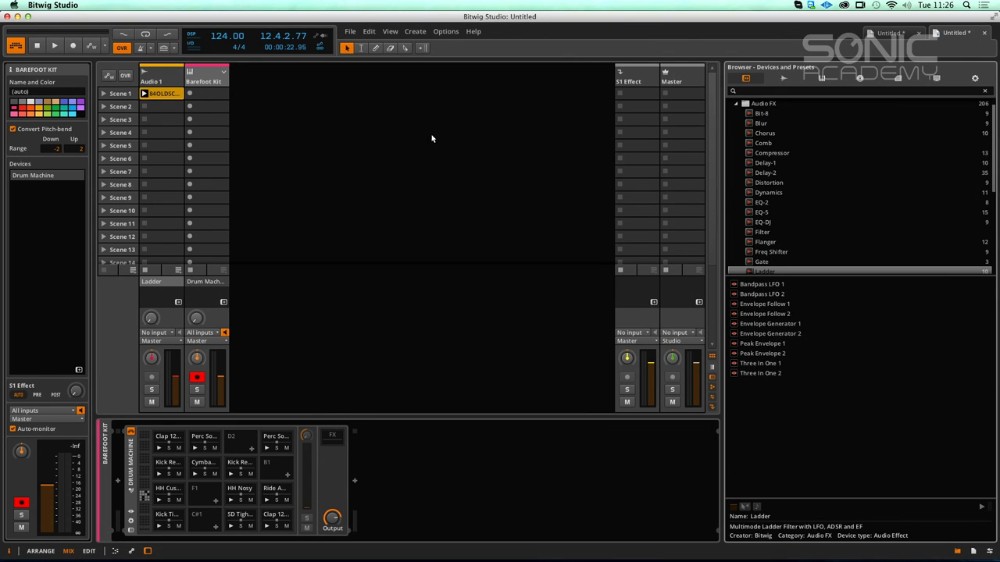
Step: Undo the track deletions and the removal of Inst 4's Scene 1 clip
key(super+z)
key(super+z)
key(super+z)
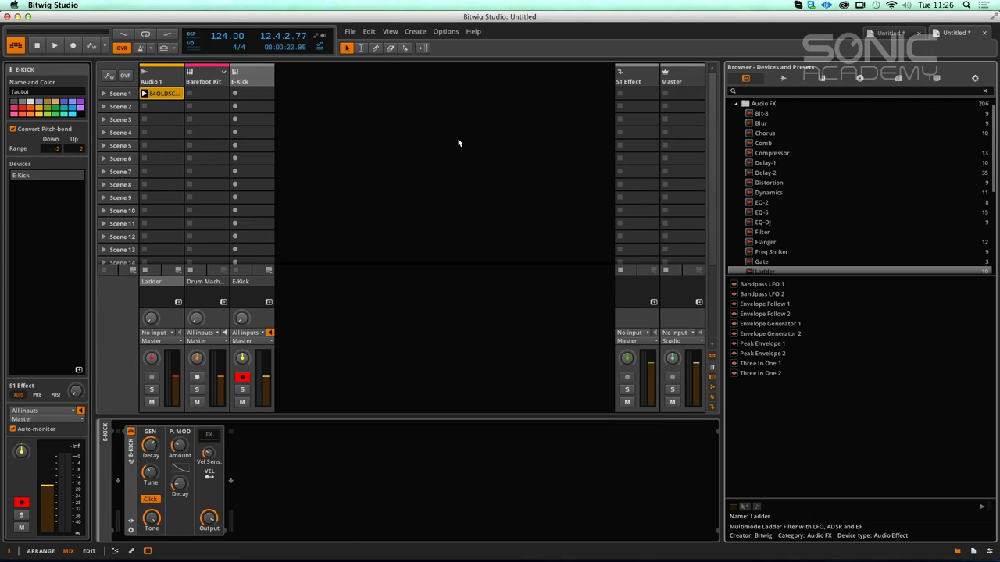
key(super+z)
key(super+z)
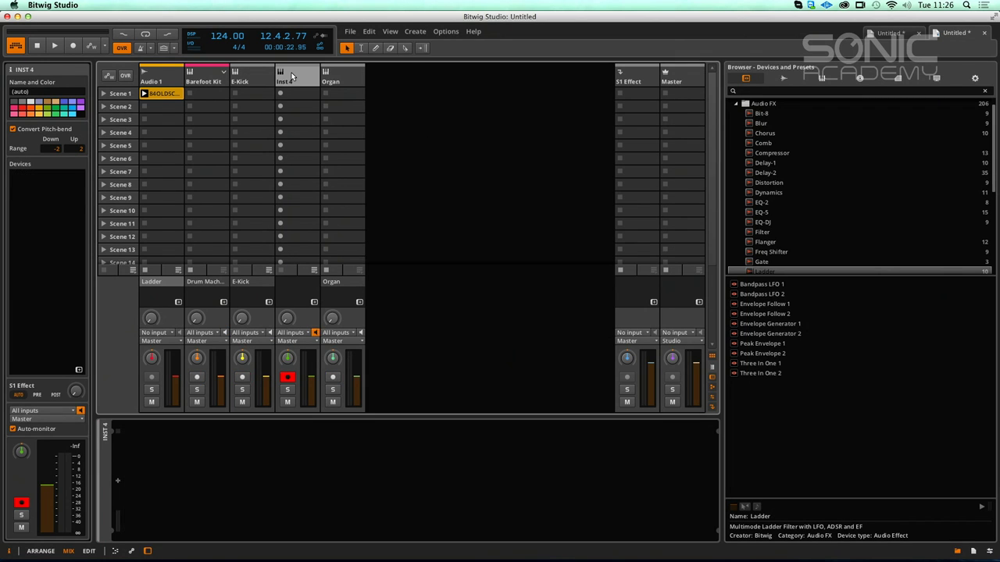
key(super+z)
key(super+z)
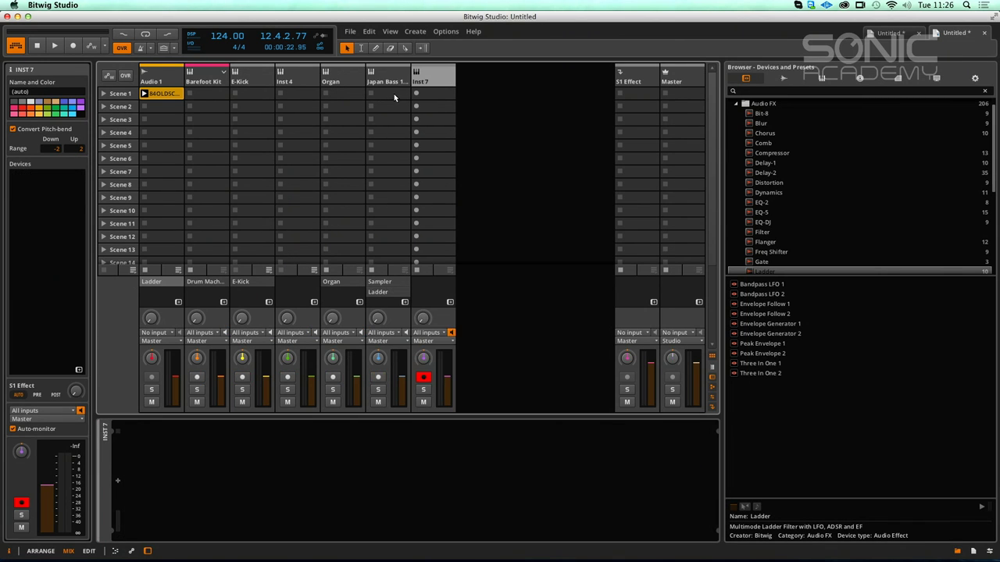
Step: Move Inst 4's Scene 1 clip to the Scene 1 slot of Inst 7 and play it briefly
click(301, 81)
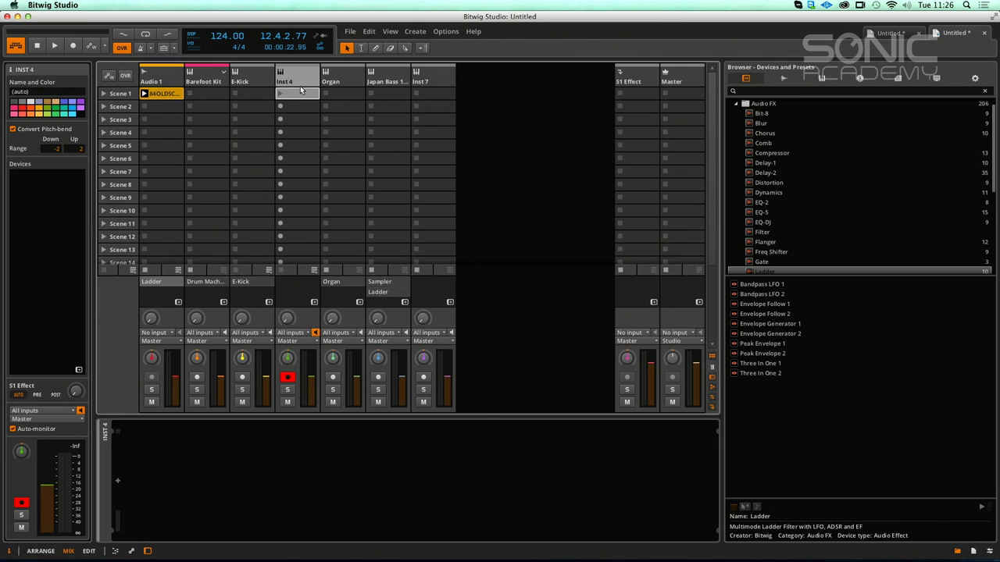
click(299, 93)
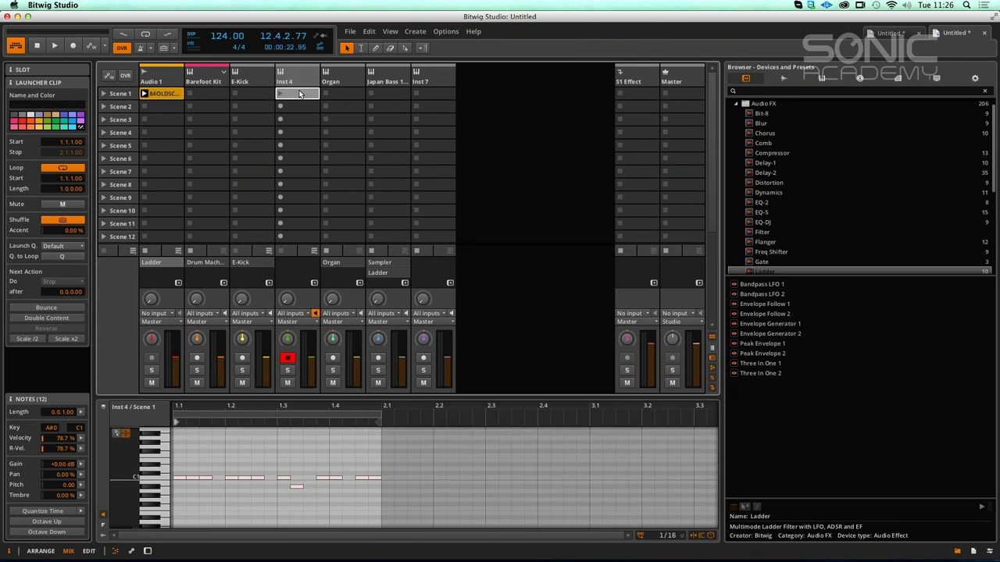
drag(432, 100, 433, 99)
click(417, 94)
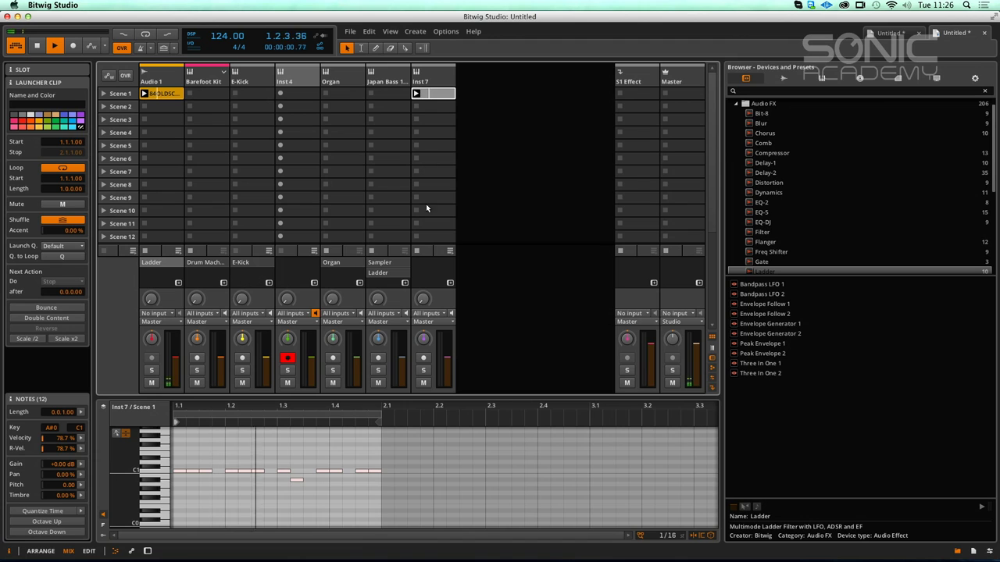
click(442, 96)
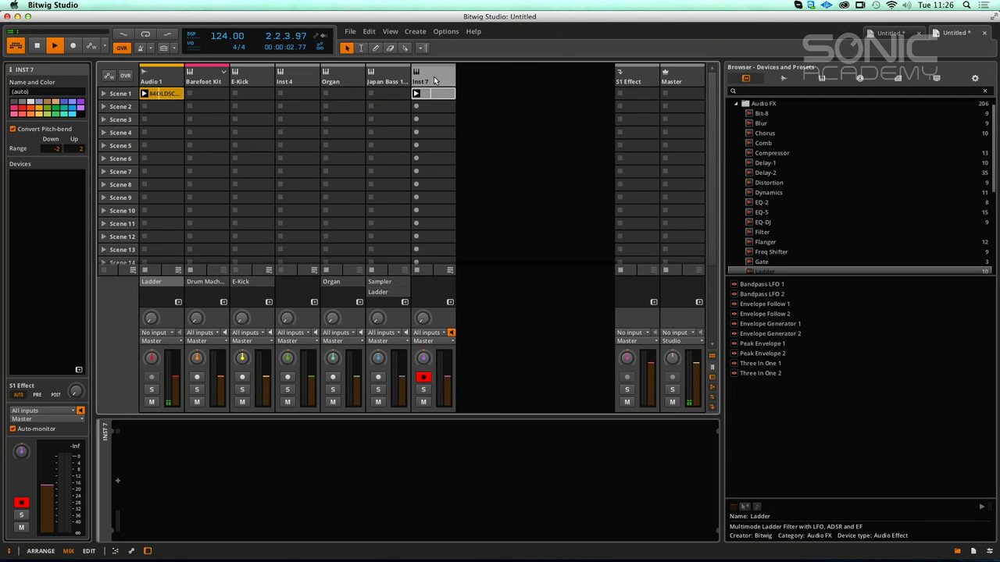
key(space)
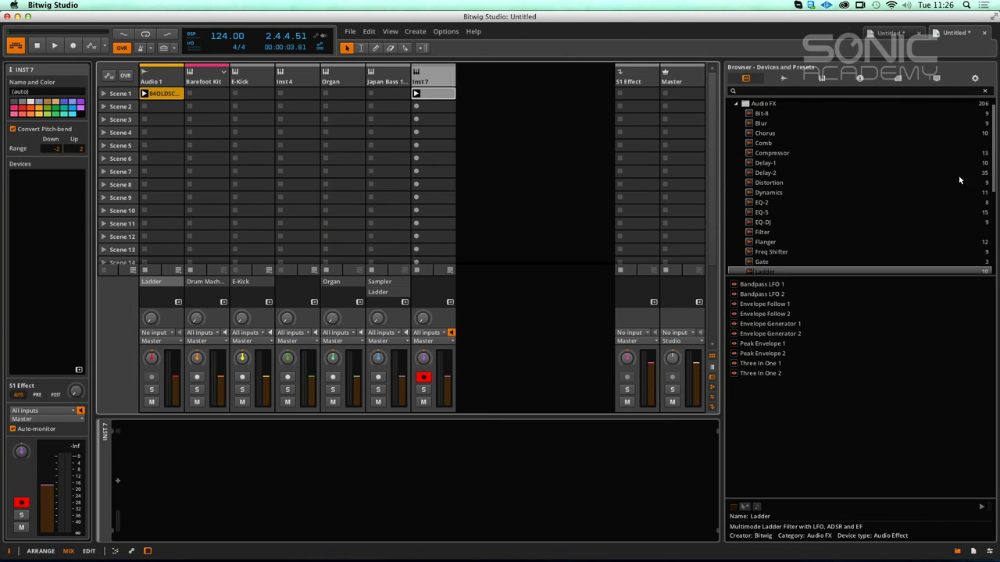
Step: Add a Polysynth from the Instruments devices to the Inst 7 track and start playback
drag(990, 158, 993, 206)
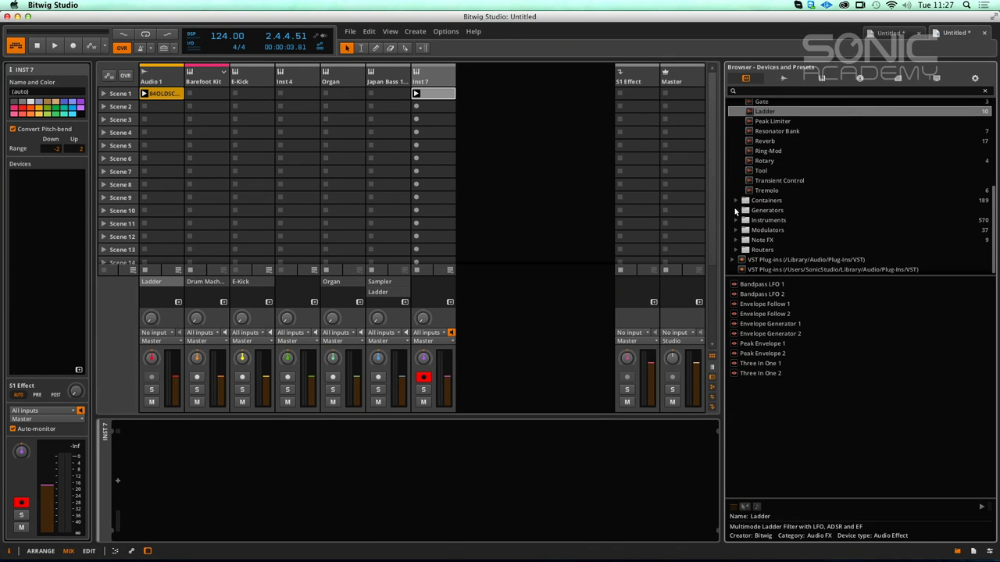
click(734, 221)
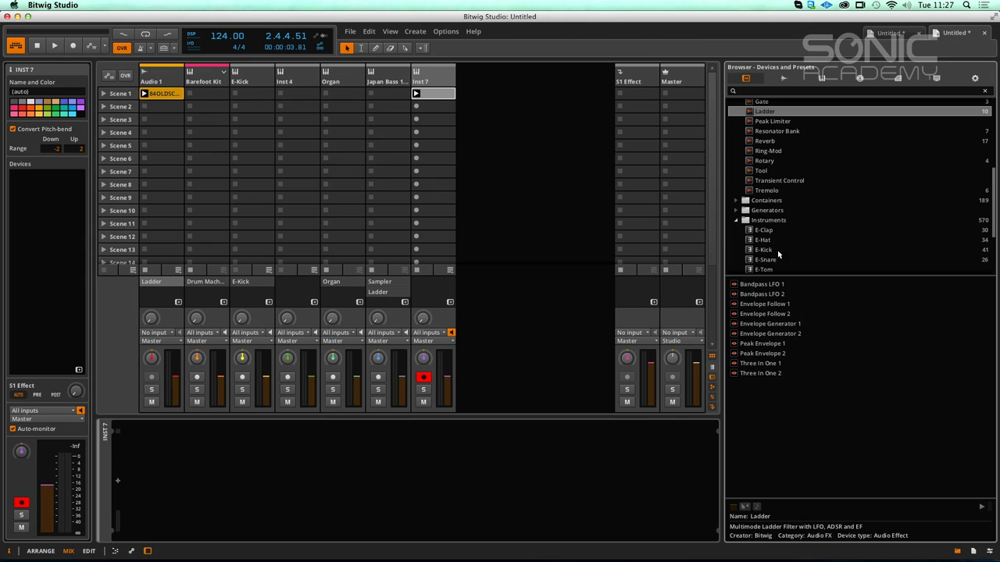
drag(996, 174, 995, 209)
drag(752, 207, 447, 108)
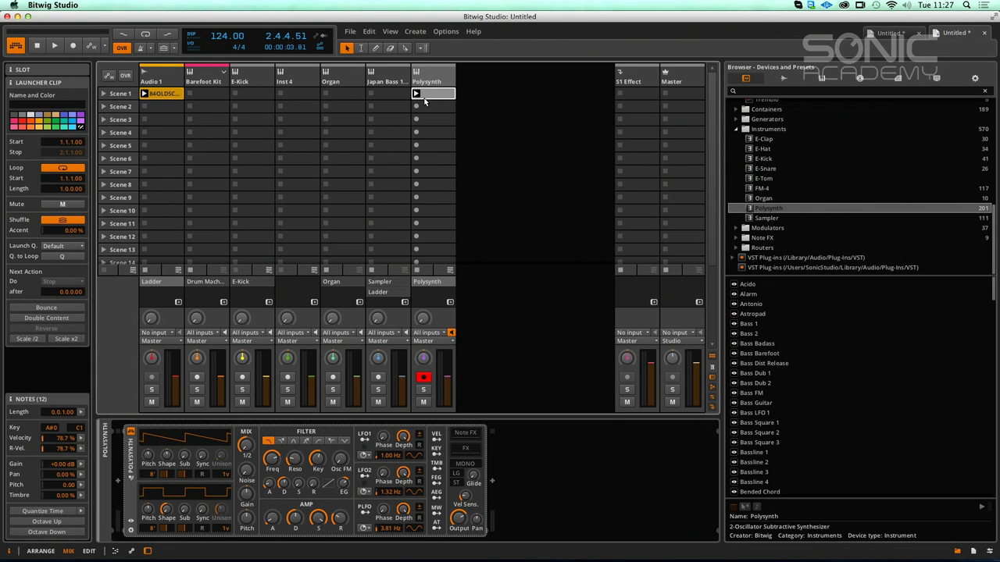
key(space)
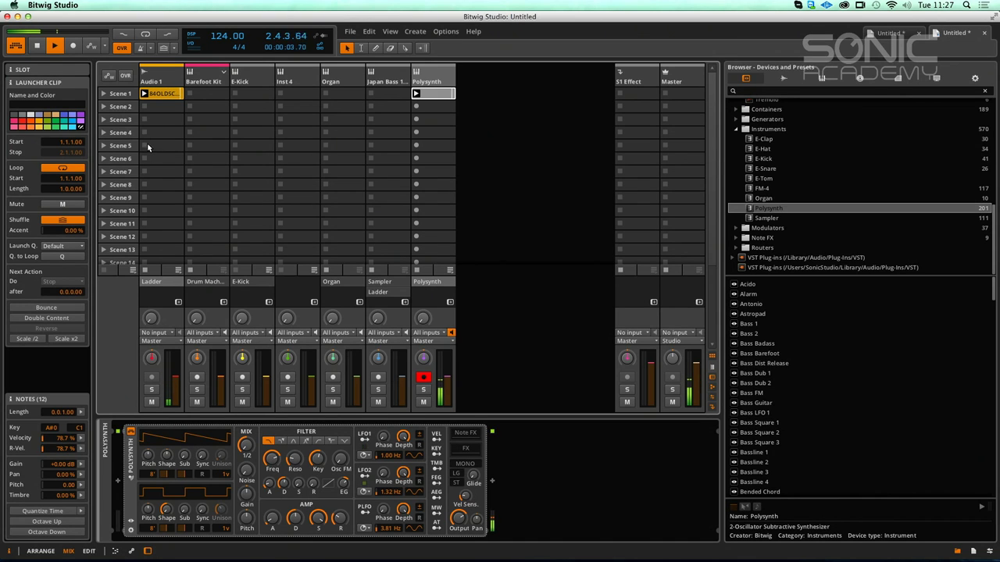
Step: Raise the frequency and lower the resonance of Audio 1's Ladder filter during playback
click(162, 81)
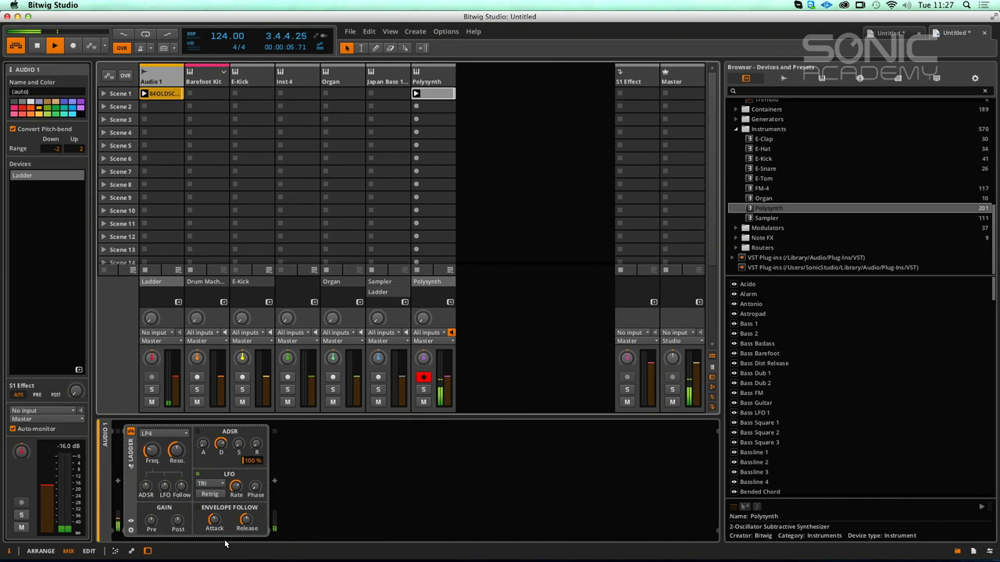
drag(152, 451, 152, 387)
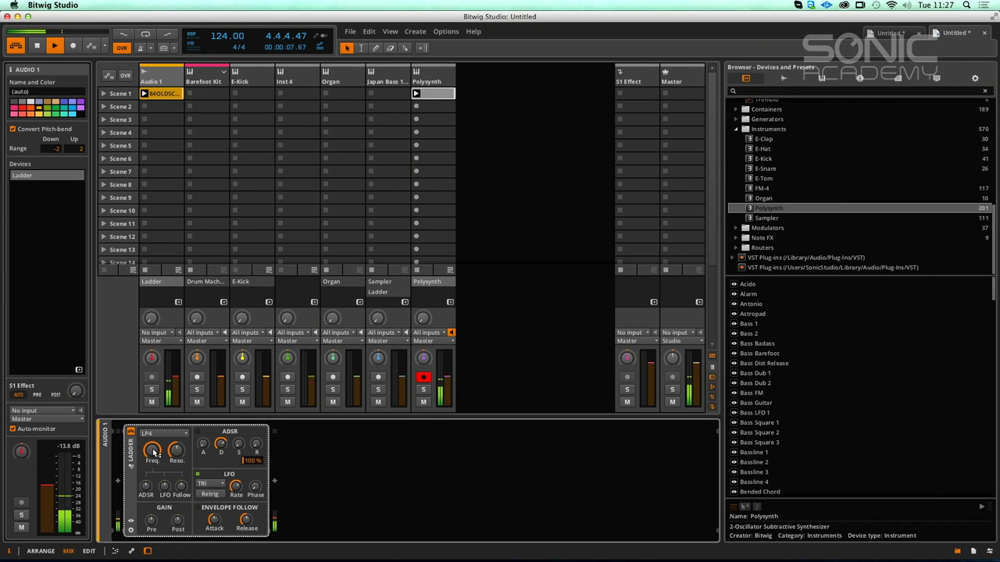
drag(177, 451, 177, 492)
Step: Show the Polysynth track's device, set its second oscillator to 16', and lower the oscillator mix during playback
double_click(435, 96)
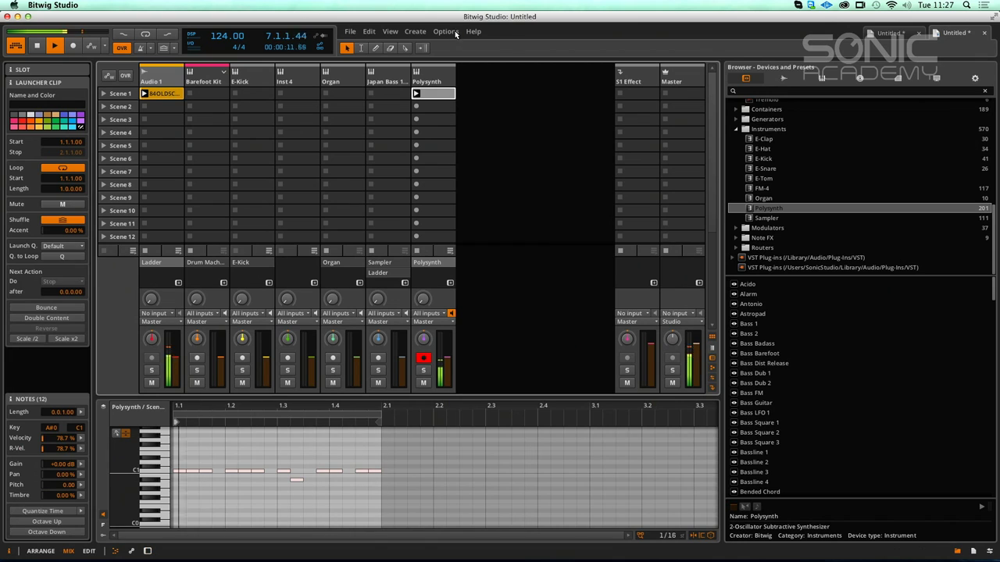
double_click(435, 75)
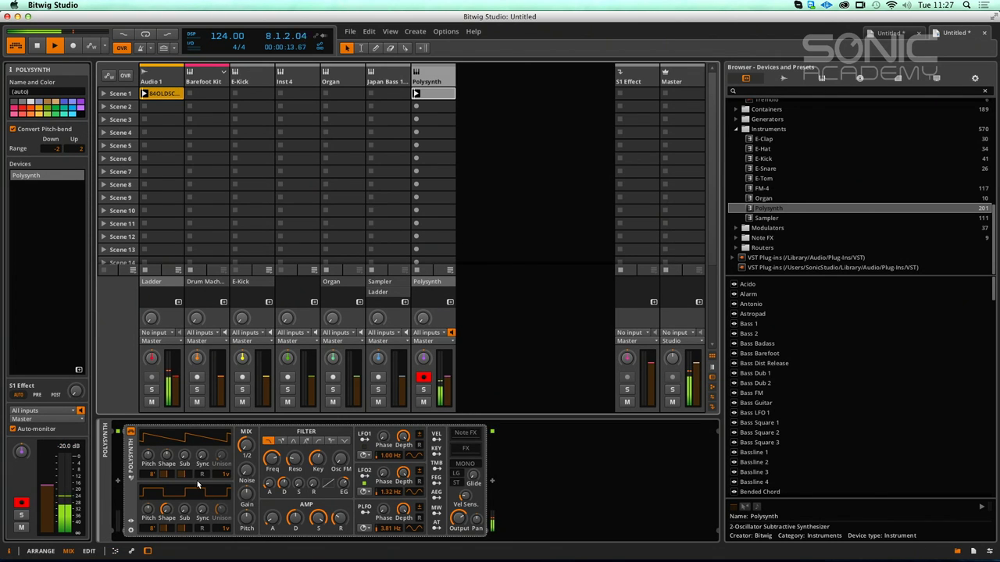
click(272, 467)
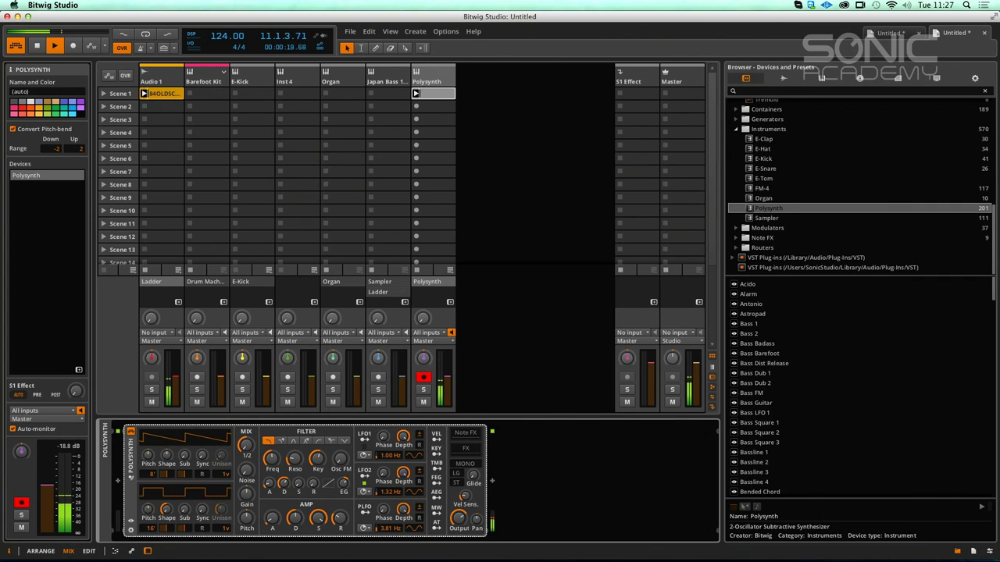
drag(249, 454, 249, 478)
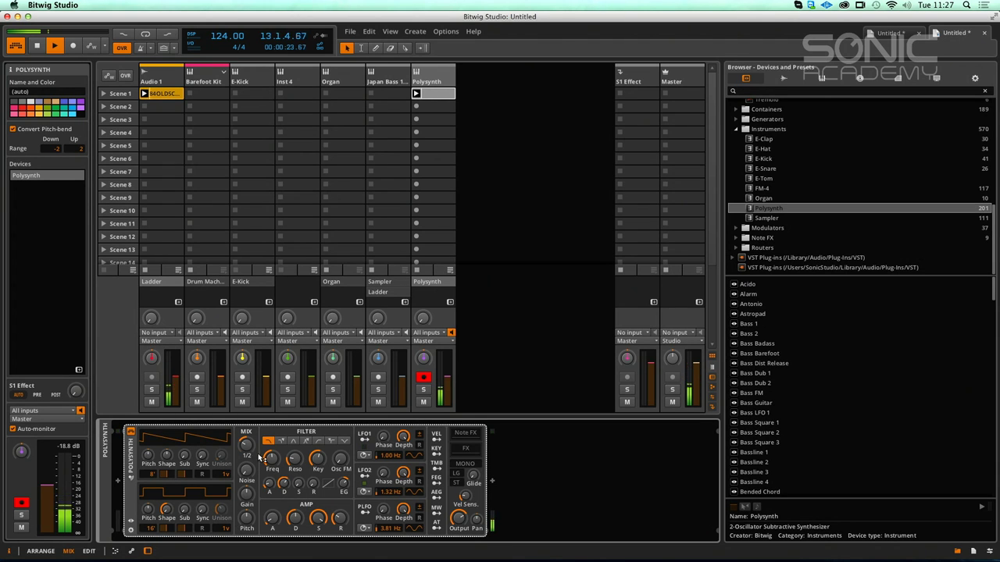
Step: Transpose all notes in the Polysynth track's Scene 1 clip up by seven semitones
double_click(441, 94)
click(333, 485)
drag(448, 459, 102, 502)
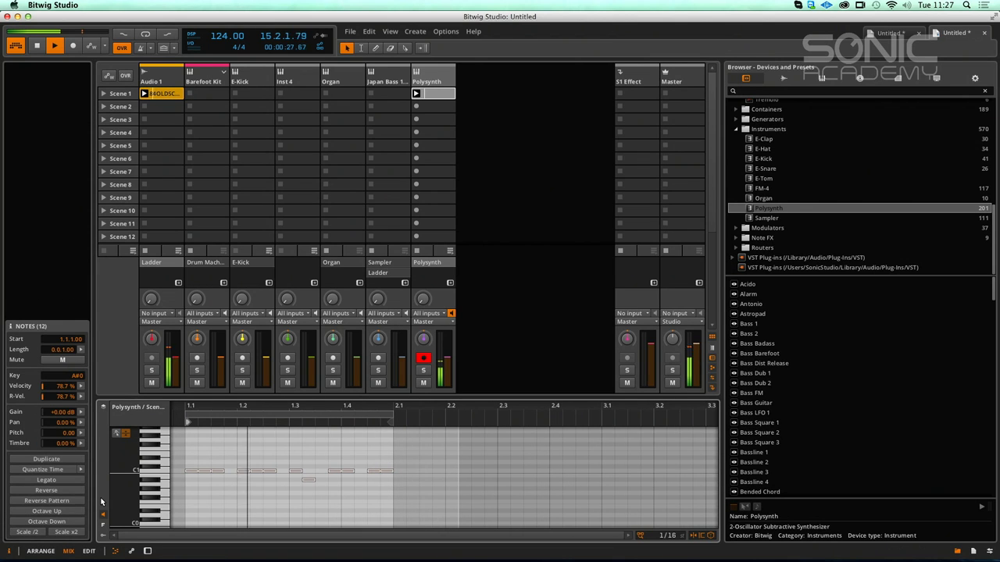
key(Up)
key(Up)
key(Up)
key(Up)
key(Up)
key(Up)
key(Up)
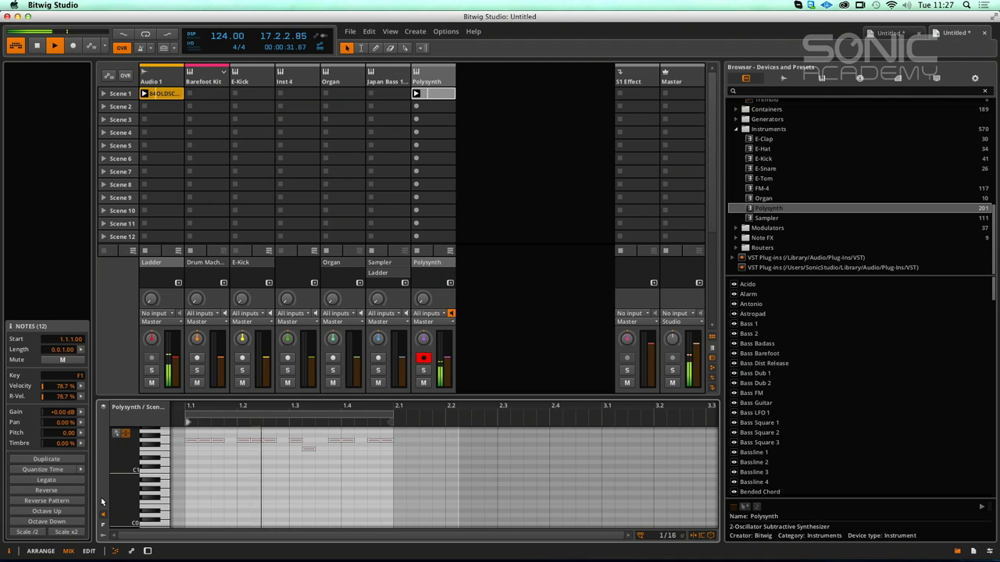
Step: Solo the Polysynth track, stop playback, and bring its device chain back into view
click(425, 371)
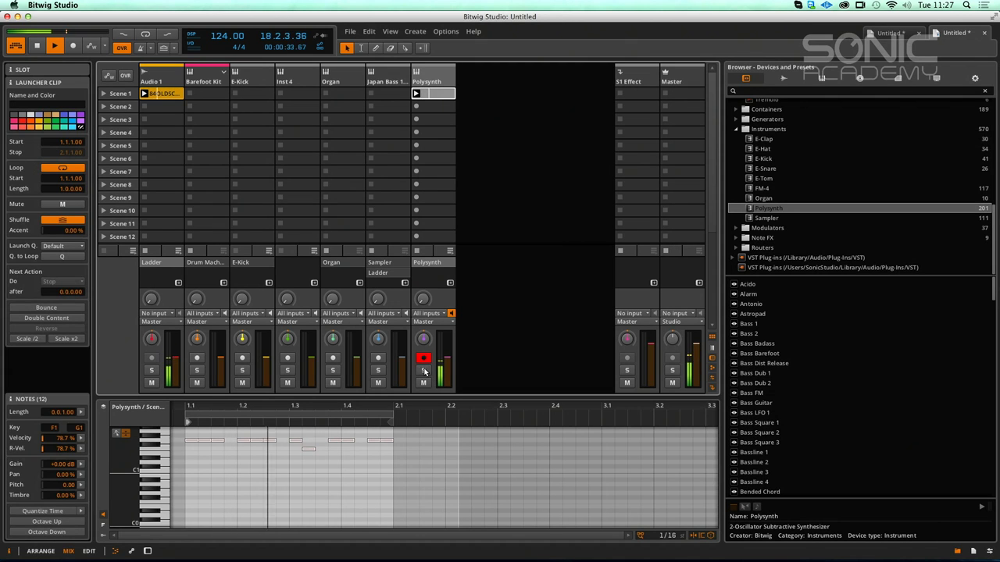
key(space)
click(442, 80)
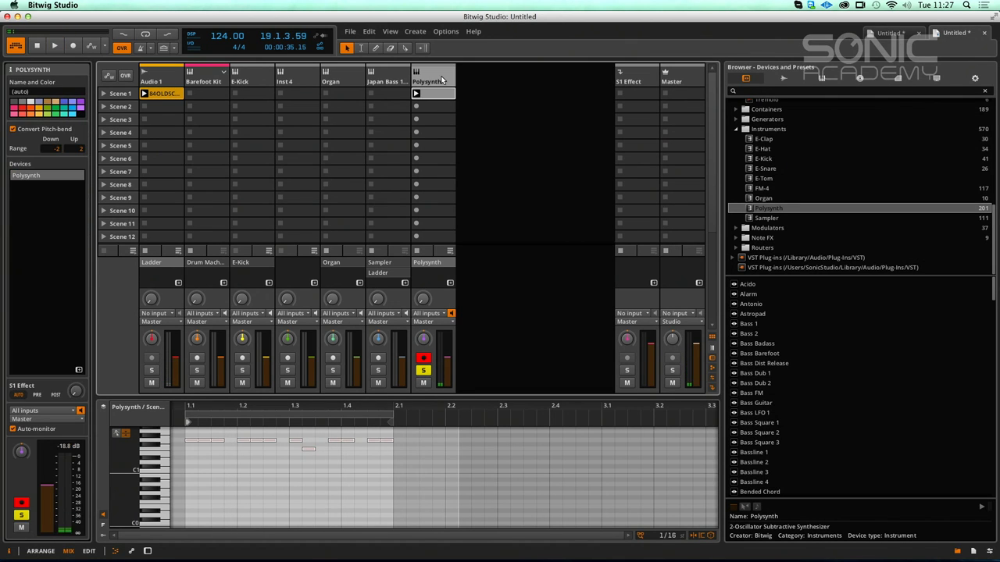
key(d)
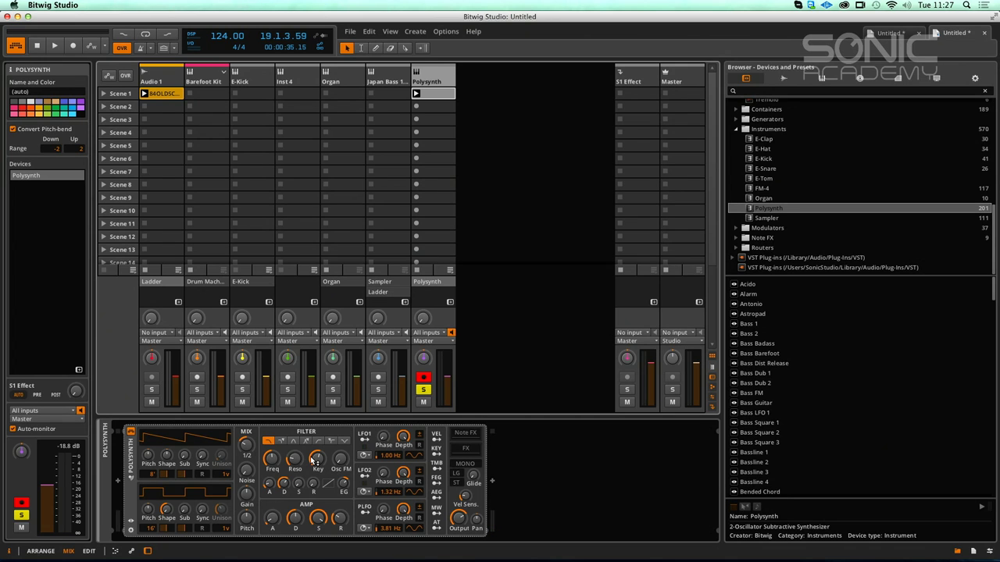
click(273, 460)
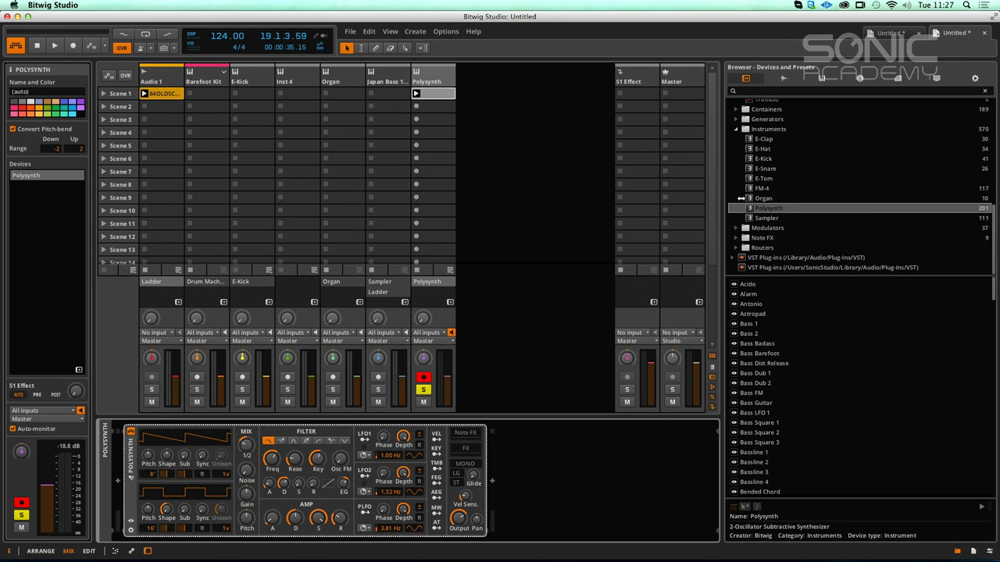
Step: Add a Bit-8 from the Audio FX devices to the Polysynth track and start playback
click(739, 131)
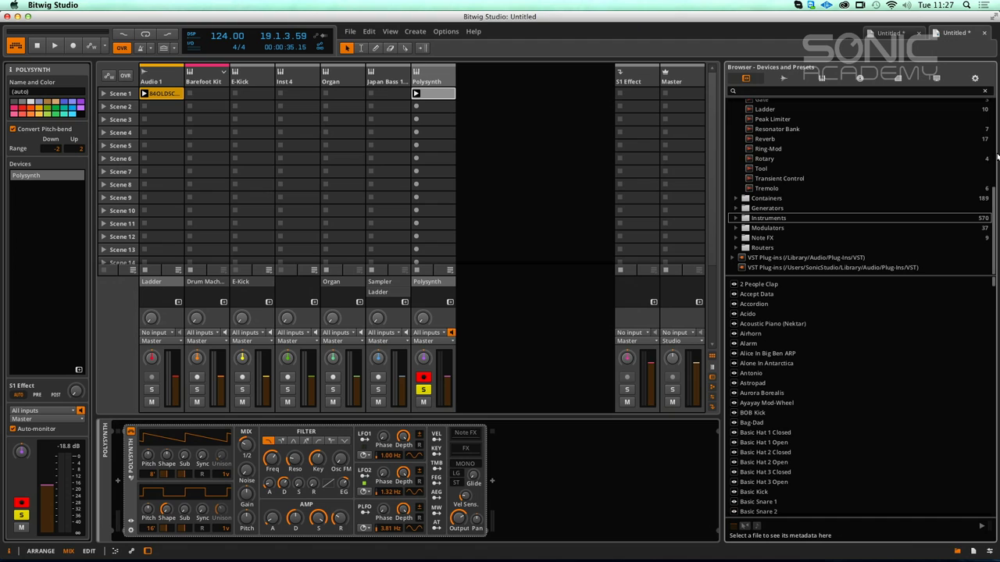
drag(993, 193, 986, 116)
drag(991, 105, 990, 102)
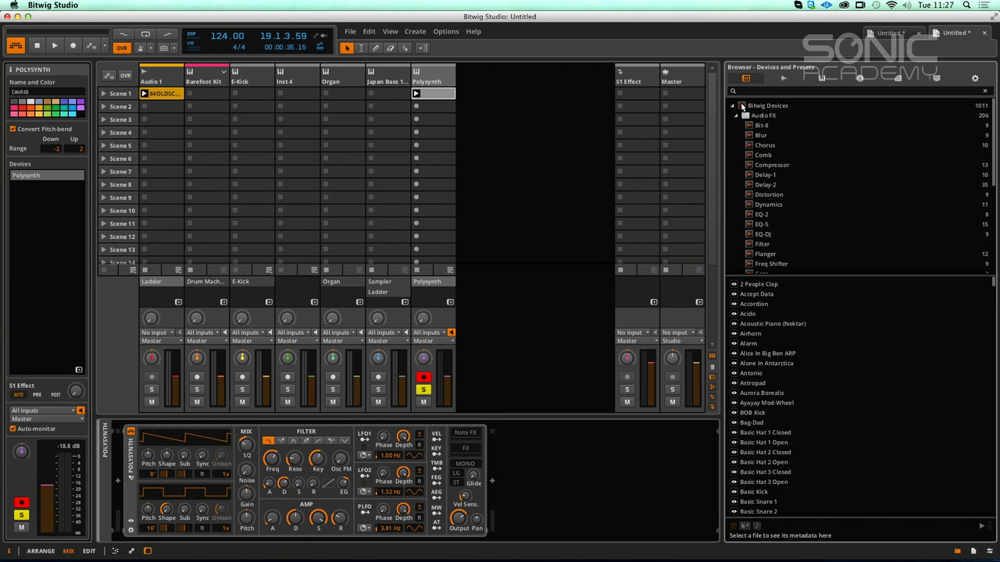
drag(748, 127, 456, 88)
key(space)
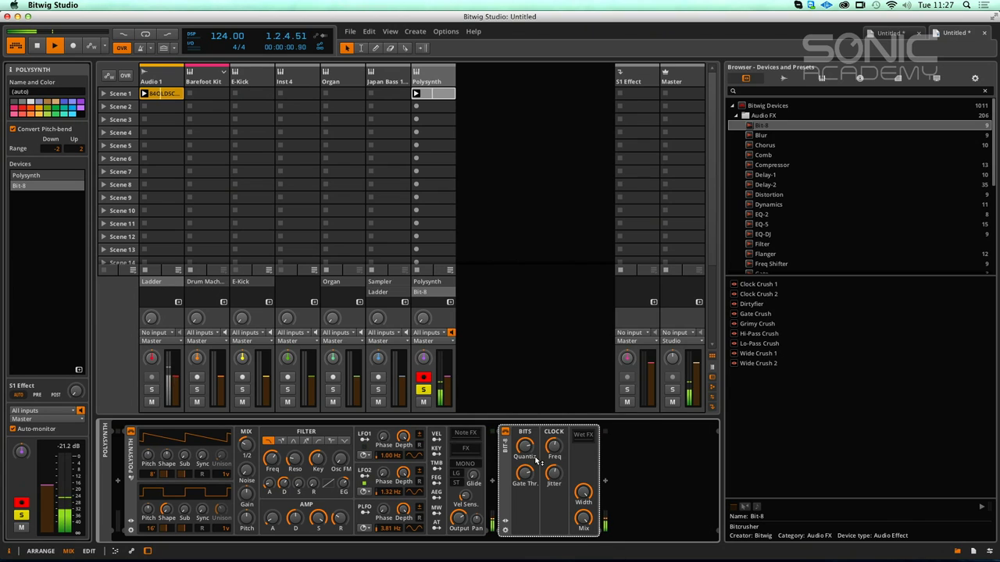
Step: Adjust Bit-8's quantization and lower its clock frequency during playback, then stop and bypass the device
drag(525, 446, 525, 488)
drag(525, 431, 525, 507)
drag(554, 446, 554, 469)
key(space)
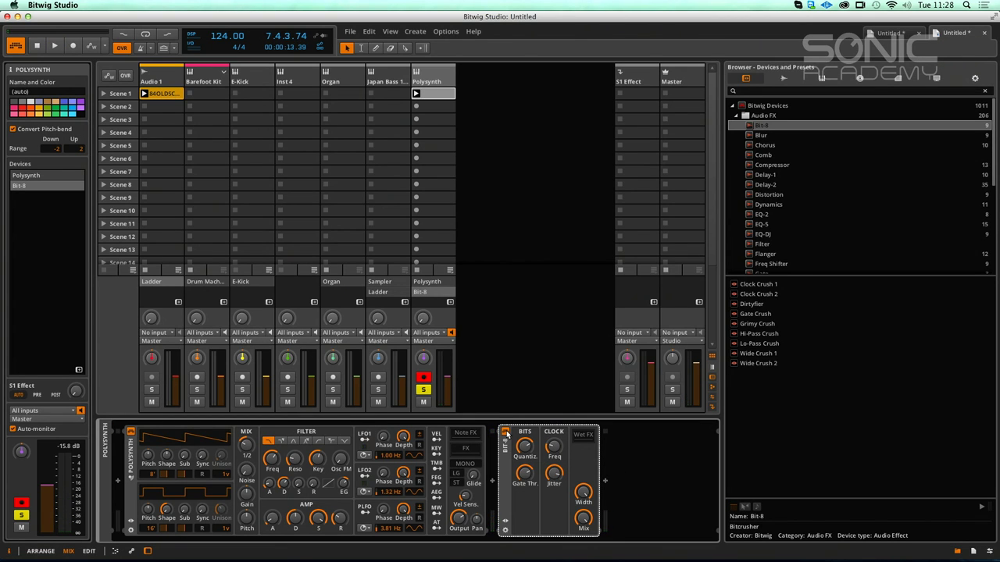
click(505, 432)
Step: Insert Blur between Polysynth and Bit-8 and compare the sound with Blur off and on during playback
click(761, 136)
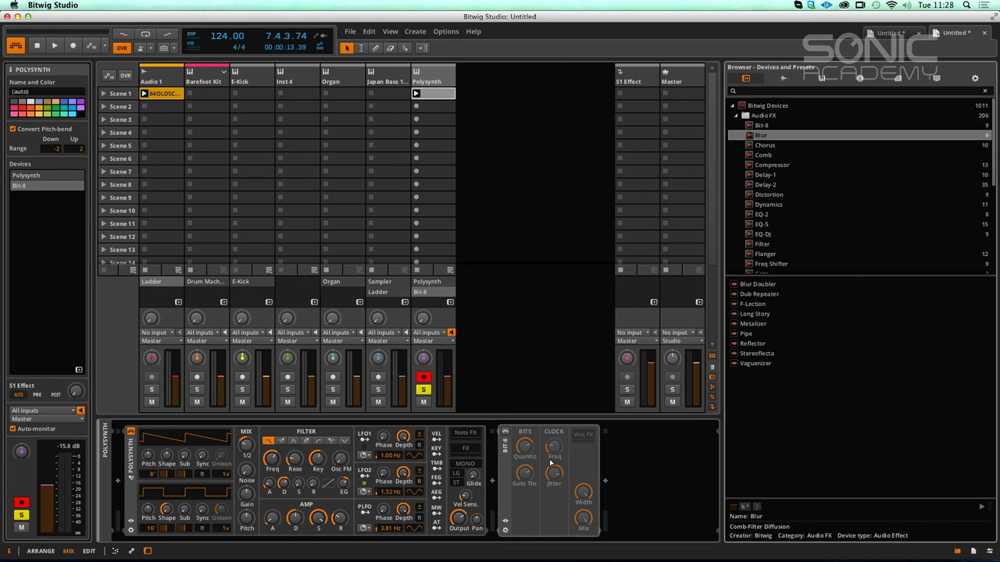
drag(487, 472, 498, 472)
key(space)
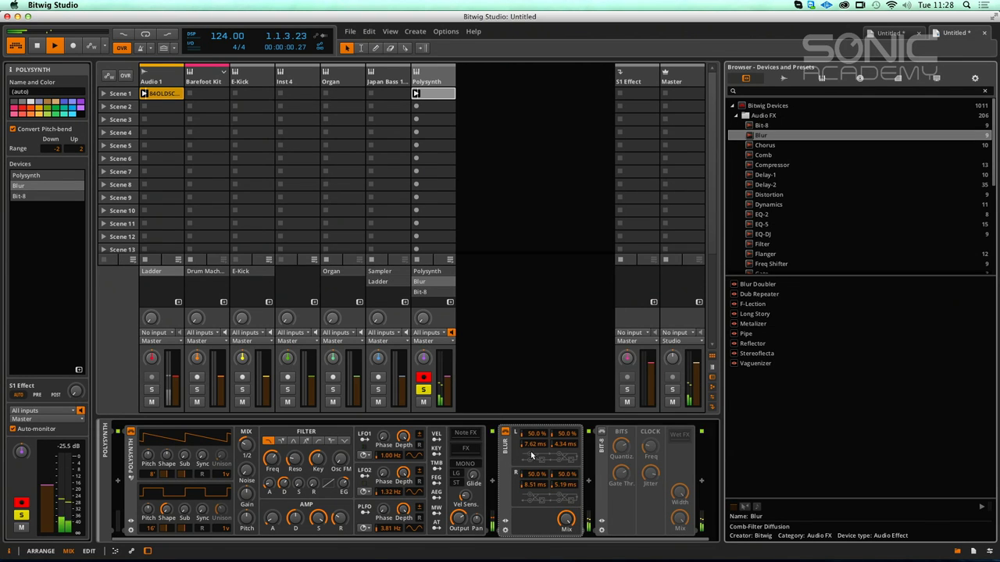
click(506, 433)
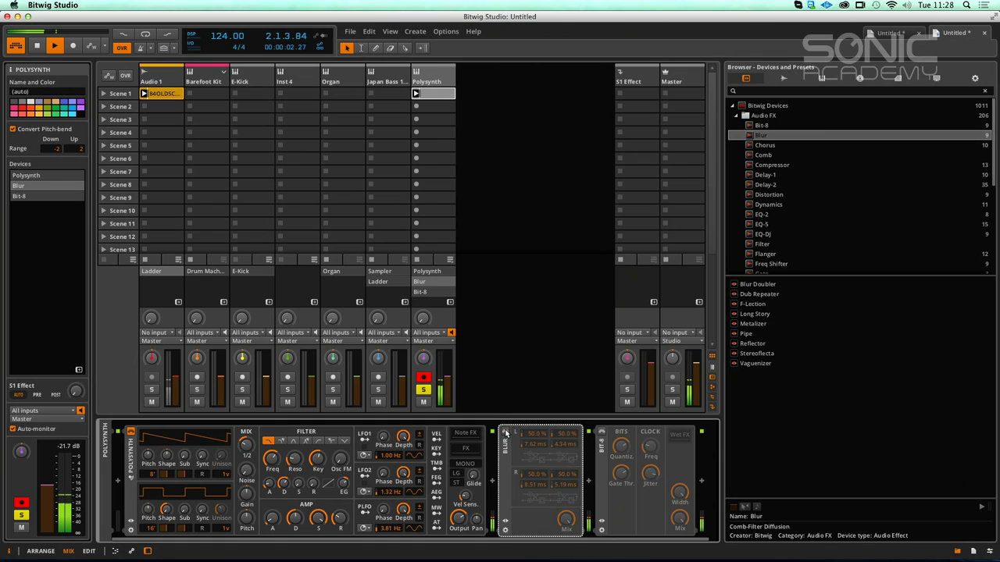
click(505, 434)
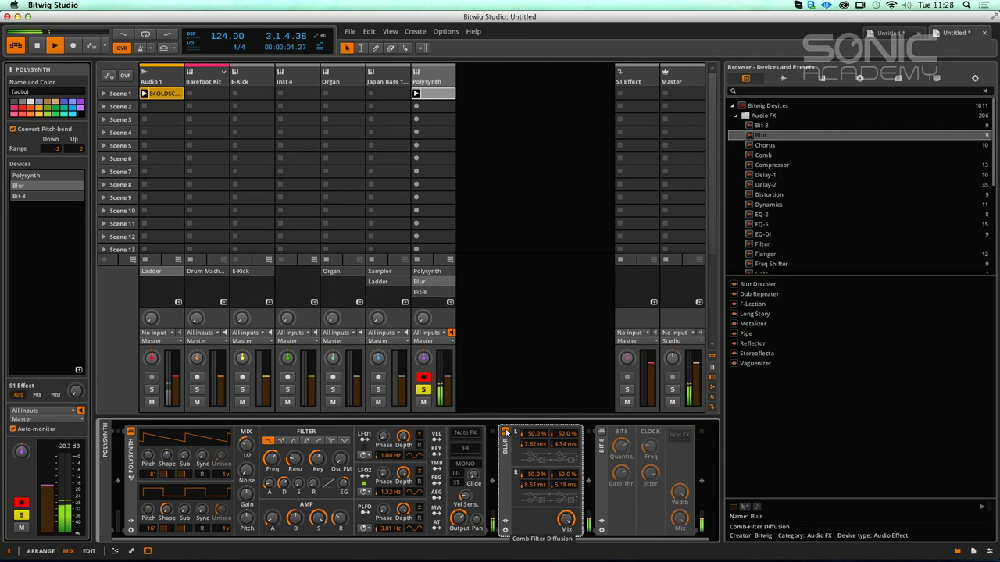
Step: Audition Blur's presets from Blur Doubler through Stereoflecta, then stop playback and bypass Blur
click(505, 521)
click(629, 434)
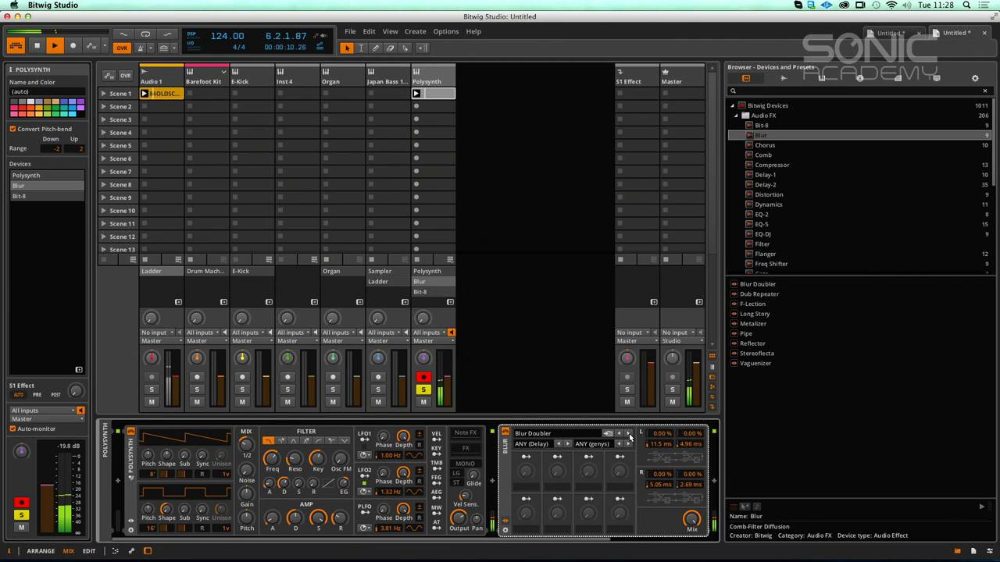
click(628, 434)
click(628, 434)
click(628, 434)
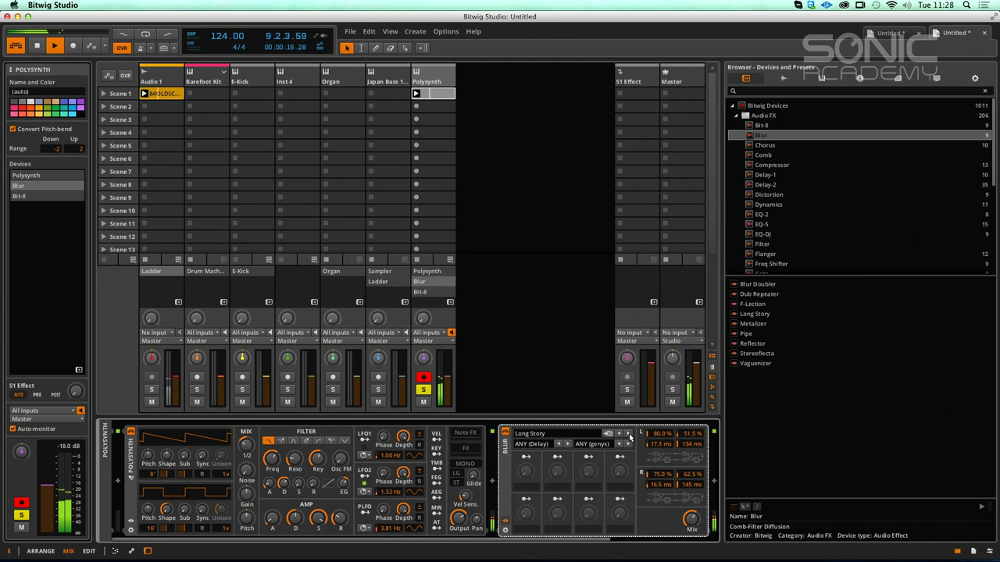
click(629, 434)
click(629, 434)
click(628, 434)
click(630, 436)
key(space)
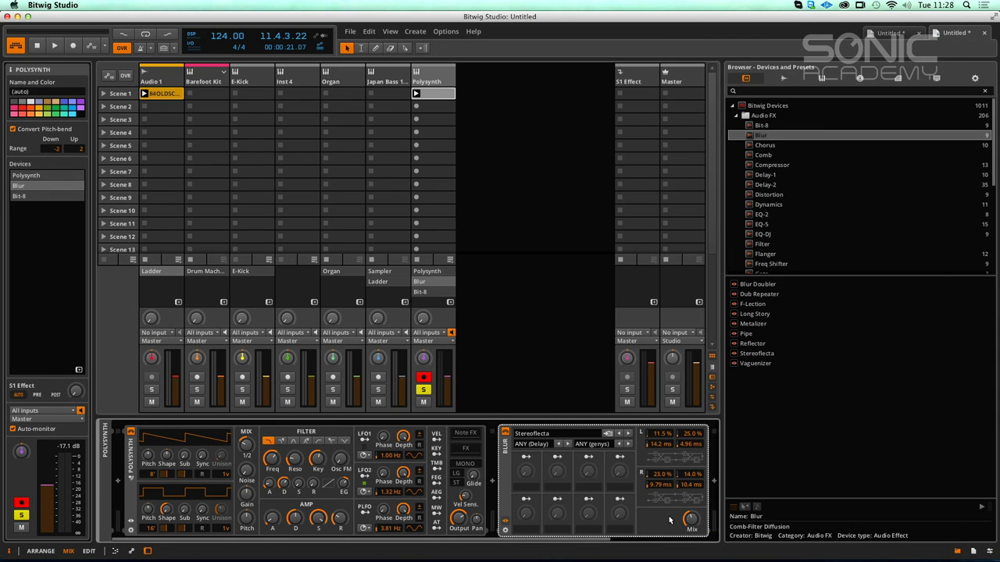
click(506, 433)
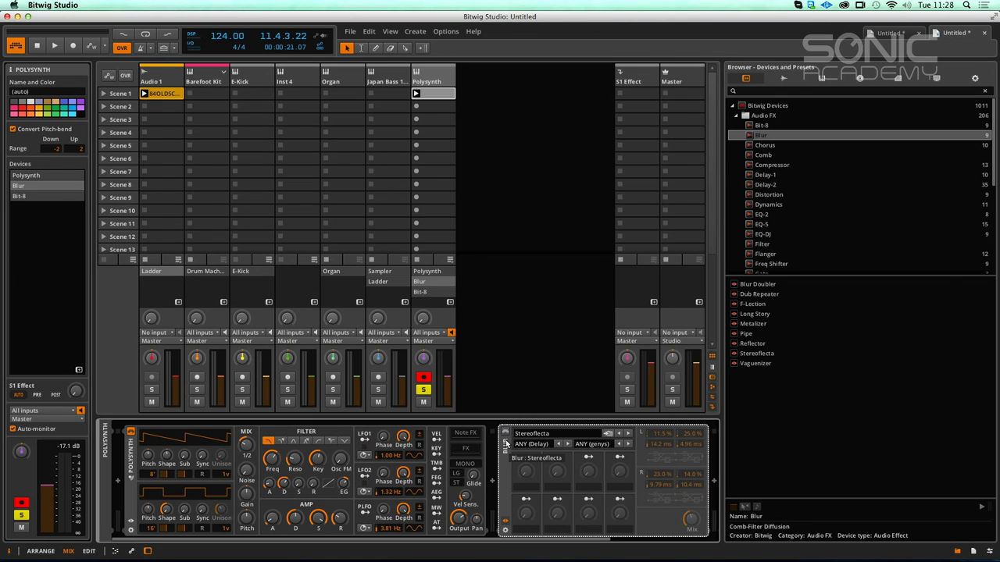
Step: Insert a Chorus between Polysynth and Blur and start playback
click(757, 145)
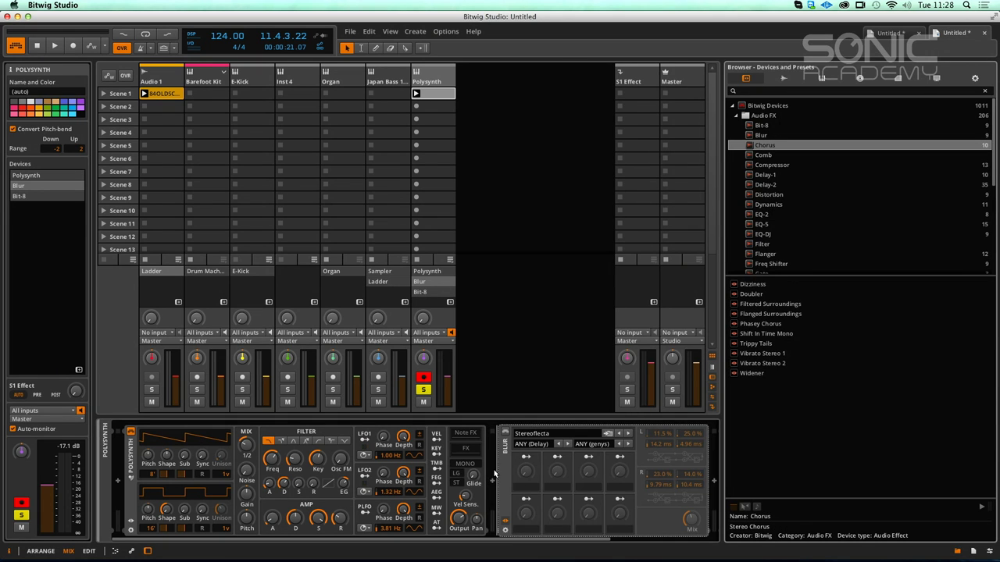
drag(494, 474, 494, 474)
key(space)
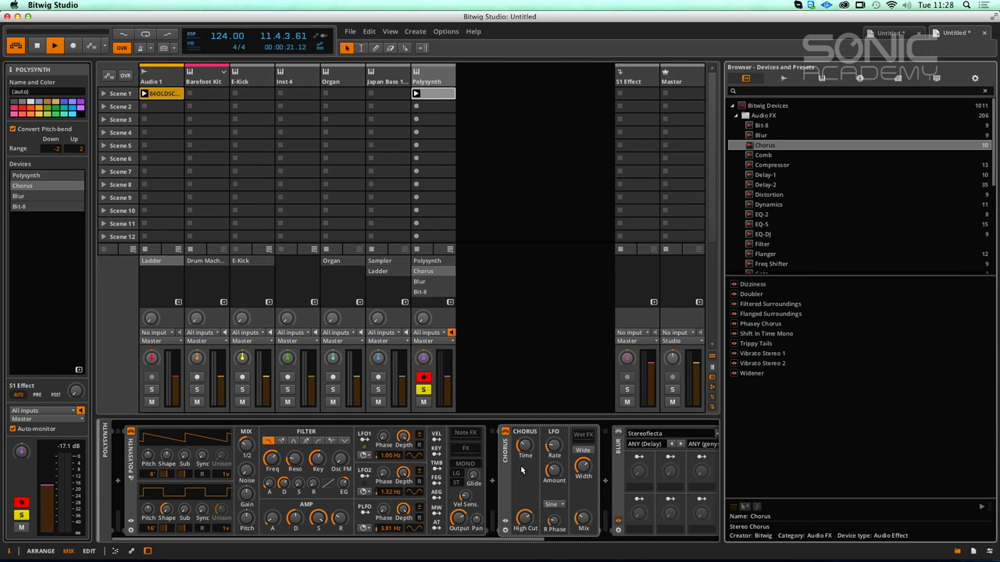
Step: Step through the Chorus presets during playback up to Shift In Time Mono
click(504, 522)
click(627, 434)
click(629, 434)
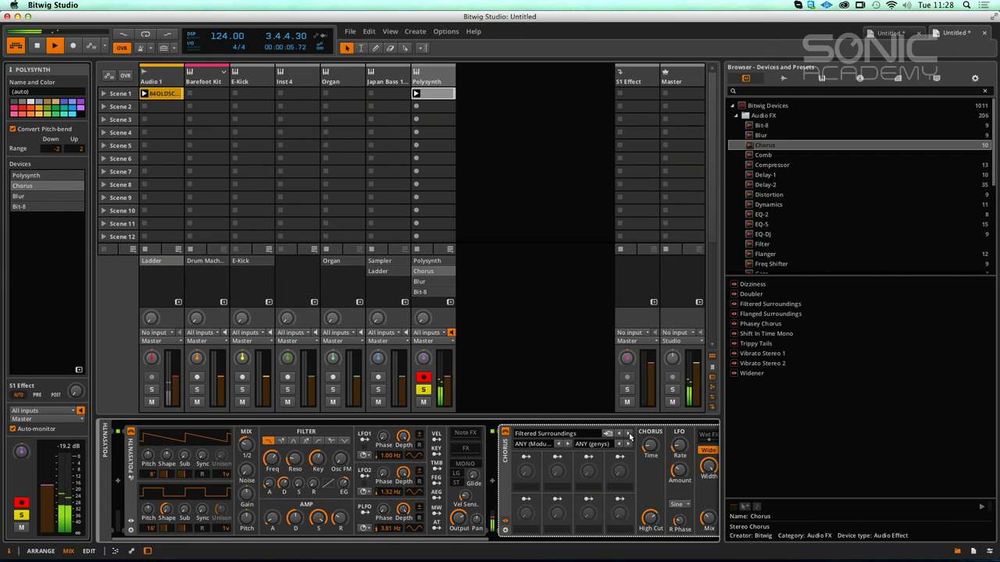
click(630, 435)
click(630, 435)
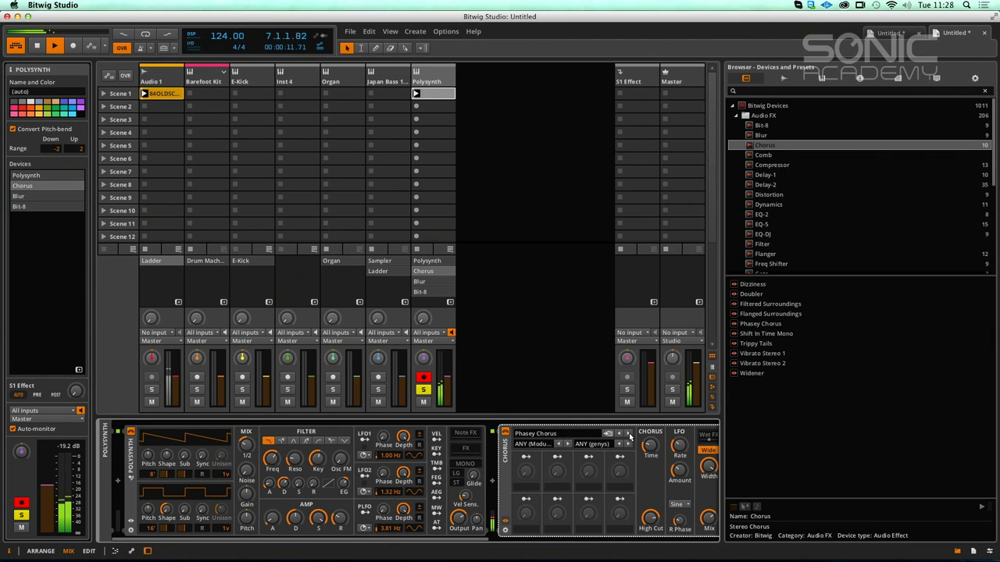
click(629, 435)
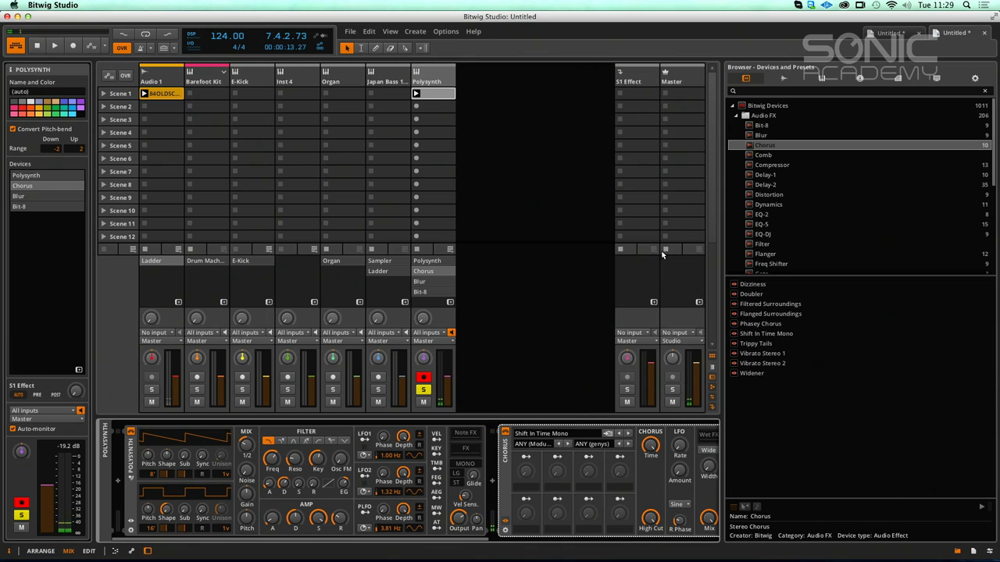
Step: Insert a Comb filter between Polysynth and Chorus and adjust its frequency during playback
drag(765, 155, 516, 422)
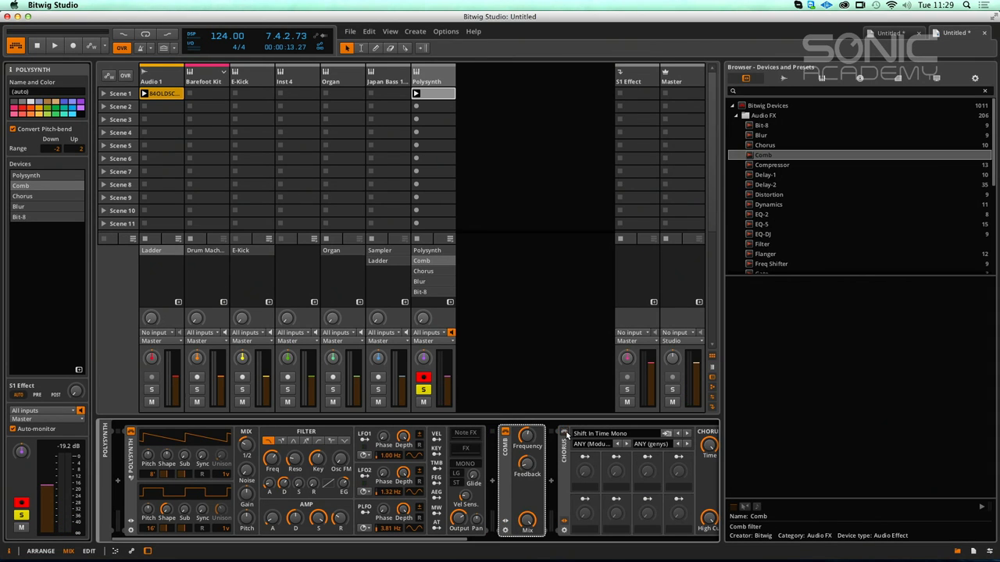
key(space)
mouse_move(527, 435)
mouse_down()
mouse_move(530, 479)
mouse_move(527, 435)
mouse_up()
Step: Insert a Compressor after Comb, start playback, and lower its threshold while raising the ratio
drag(769, 166, 555, 480)
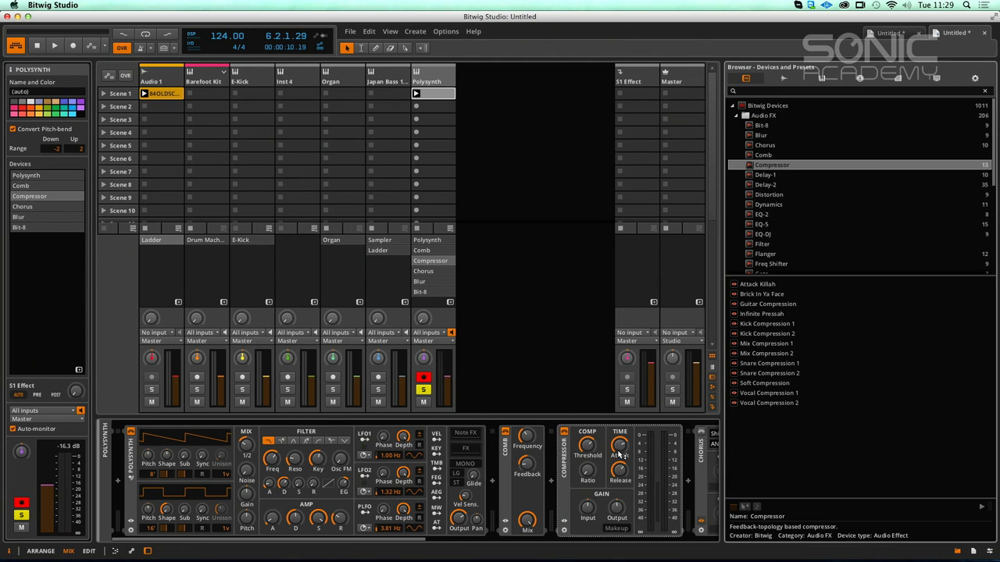
key(space)
click(587, 446)
drag(587, 445, 622, 478)
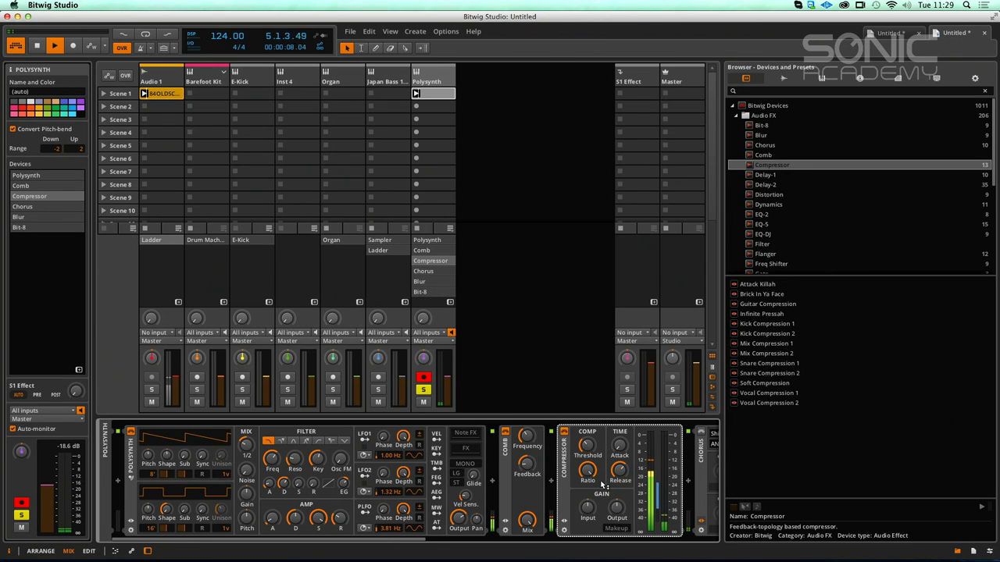
Step: Raise the Compressor's threshold and output gain and adjust its attack and release times during playback
drag(587, 448, 587, 419)
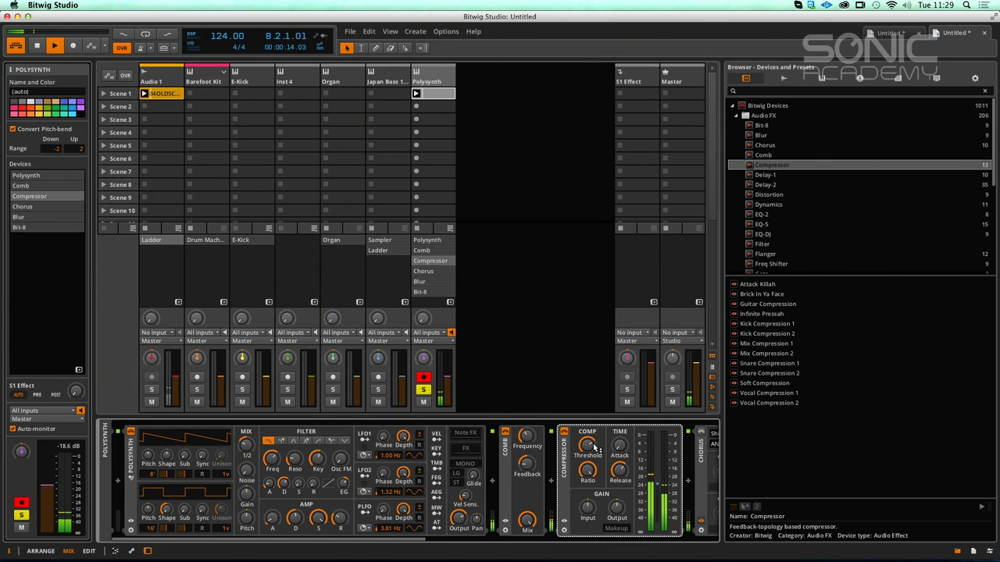
drag(618, 506, 618, 500)
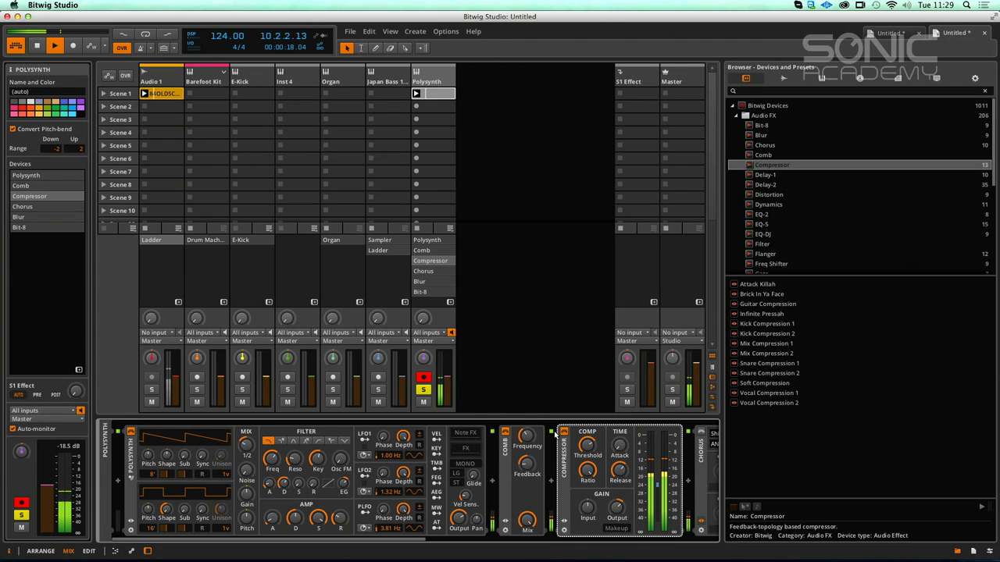
drag(619, 445, 619, 441)
drag(617, 475, 619, 441)
Step: Compare the sound with the Compressor off and on, then stop playback and bypass the Compressor
click(565, 432)
click(565, 432)
key(space)
click(563, 432)
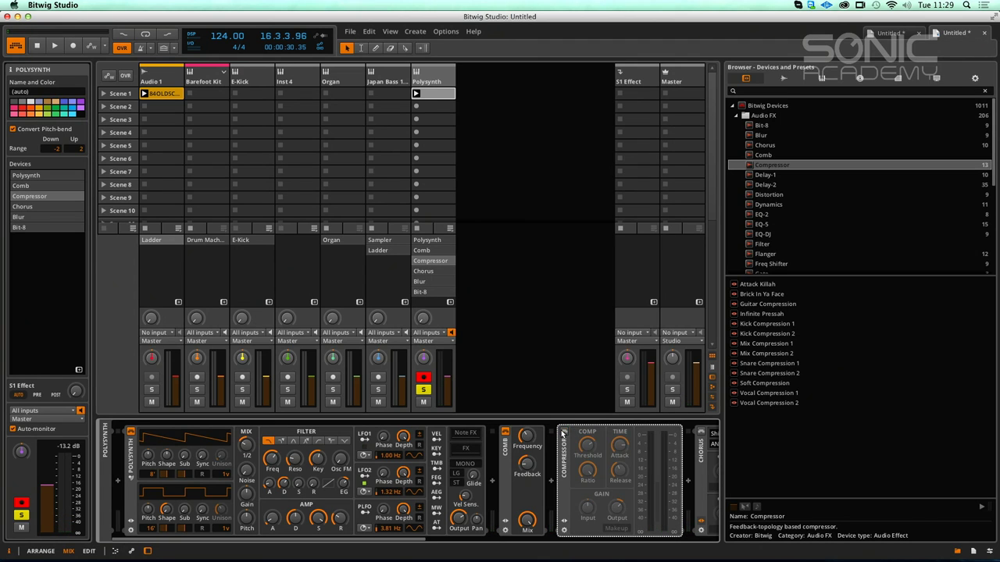
Step: Insert a Dynamics device between Comb and Compressor and bring its controls fully into view
double_click(769, 205)
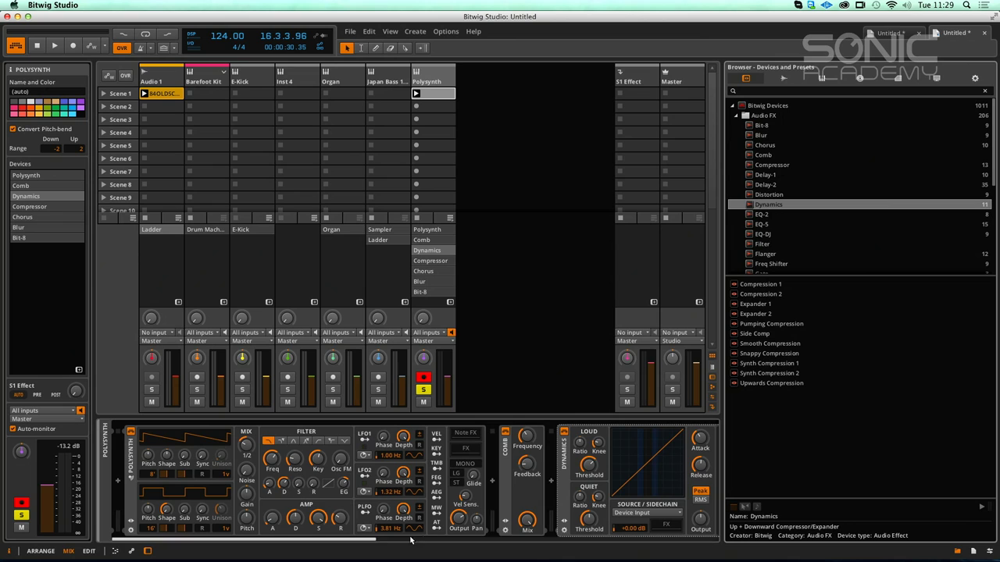
drag(354, 539, 442, 544)
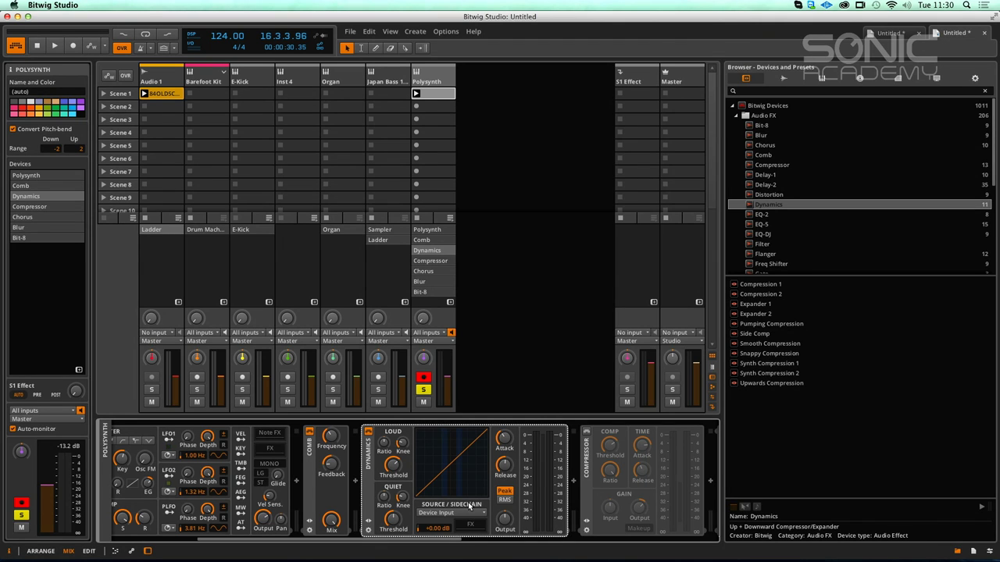
Step: Play the clip and shape the Dynamics response by raising the Loud and Quiet ratios and adjusting the Quiet threshold
key(space)
drag(402, 467, 401, 475)
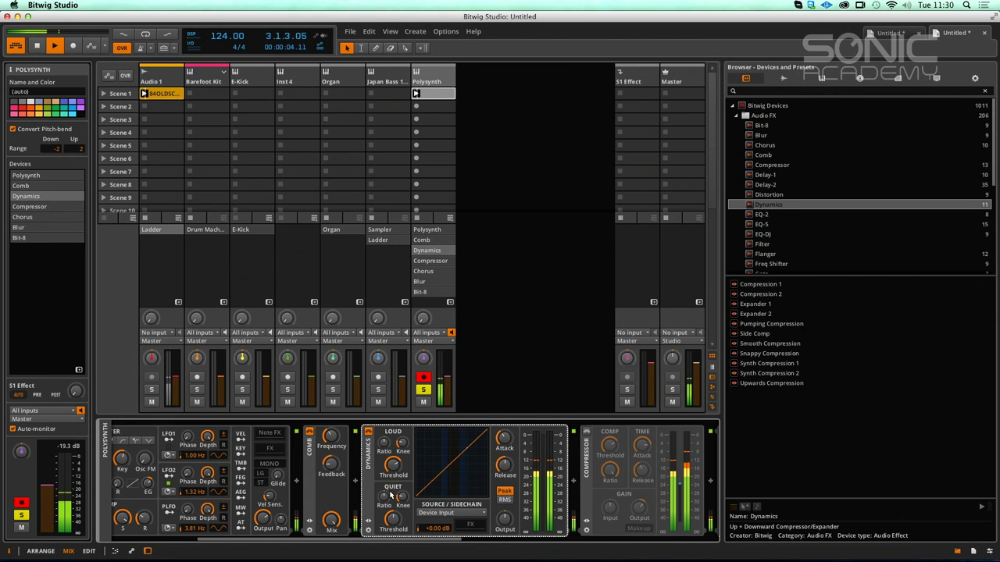
key(space)
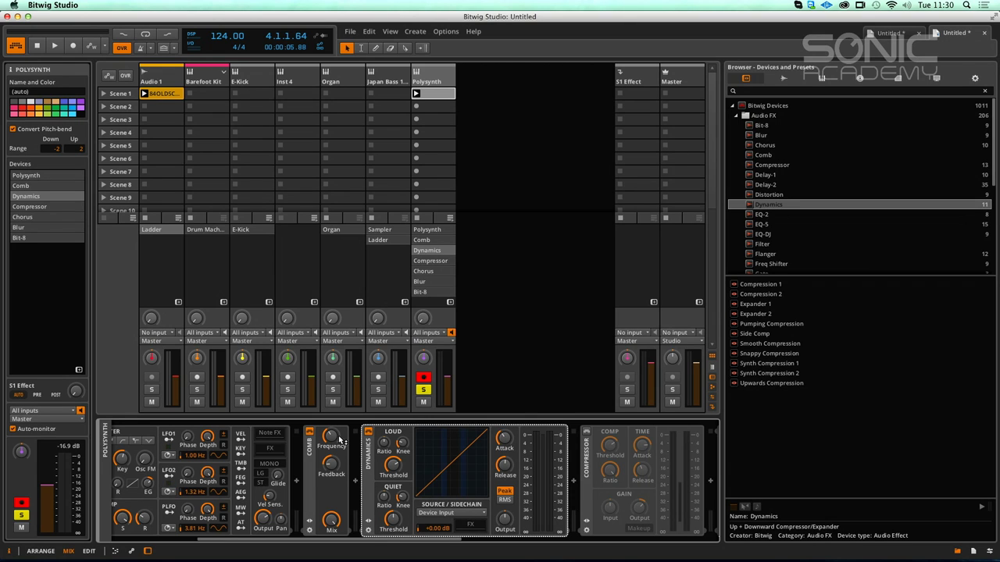
drag(385, 449, 385, 437)
drag(384, 497, 384, 485)
key(space)
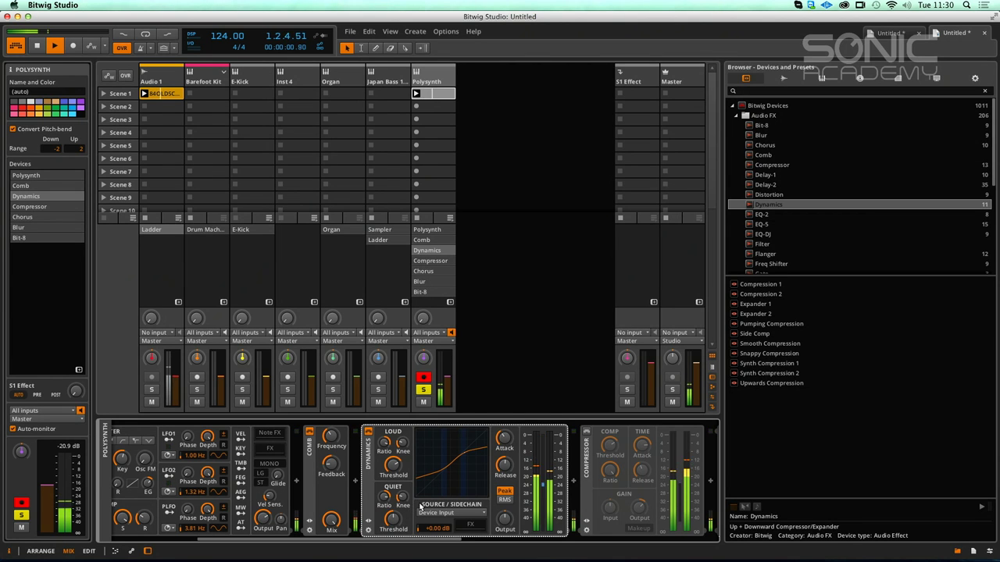
drag(393, 520, 385, 481)
drag(384, 443, 384, 429)
key(space)
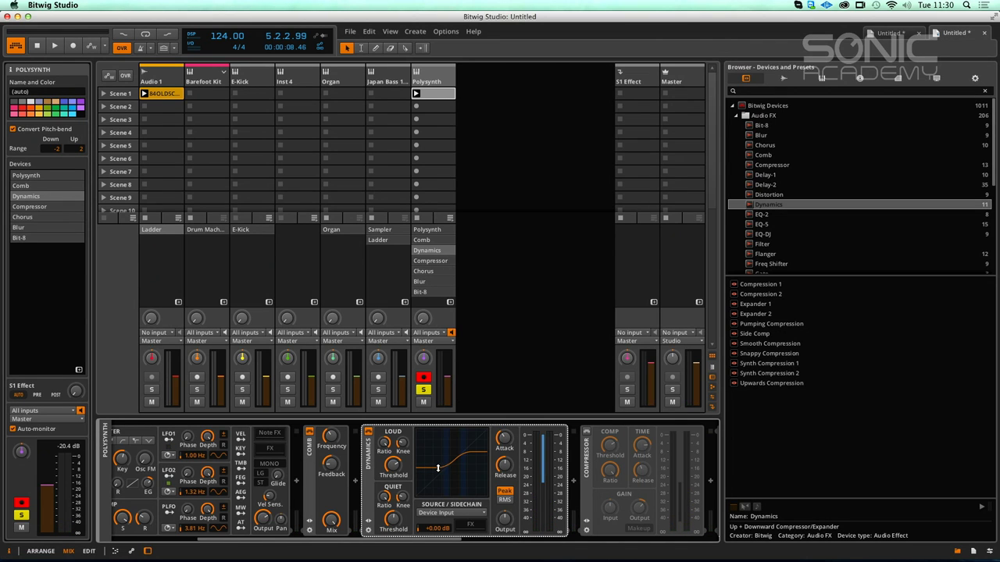
Step: Reshape the Dynamics curve, set its sidechain source to E-Kick (Pre-Fader), and audition it briefly
drag(472, 469, 468, 444)
click(430, 513)
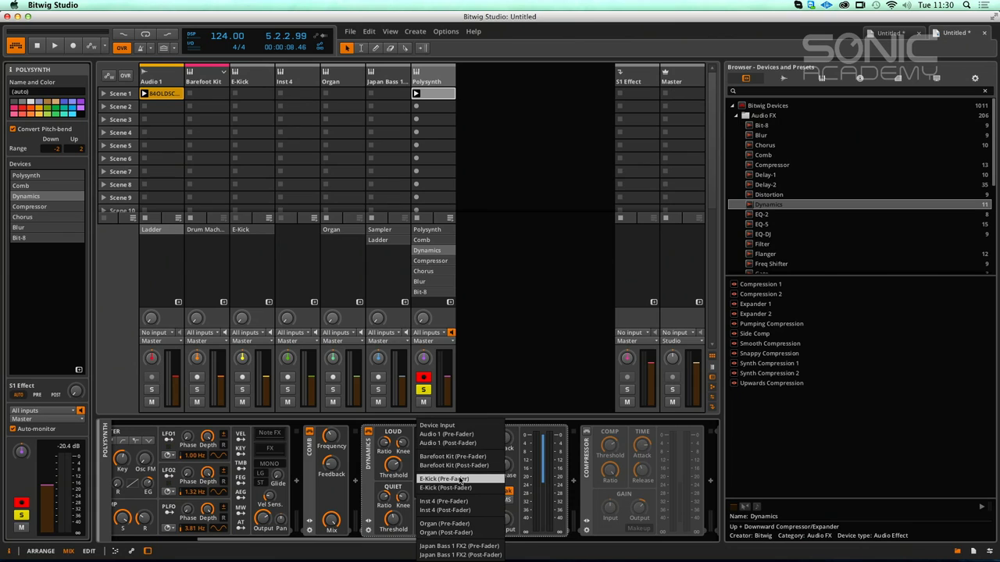
click(435, 477)
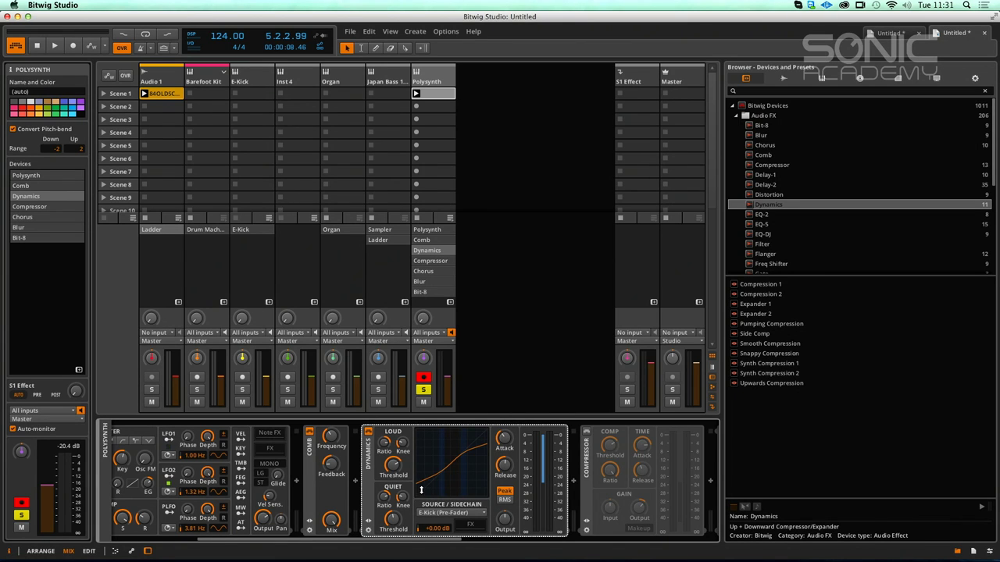
key(space)
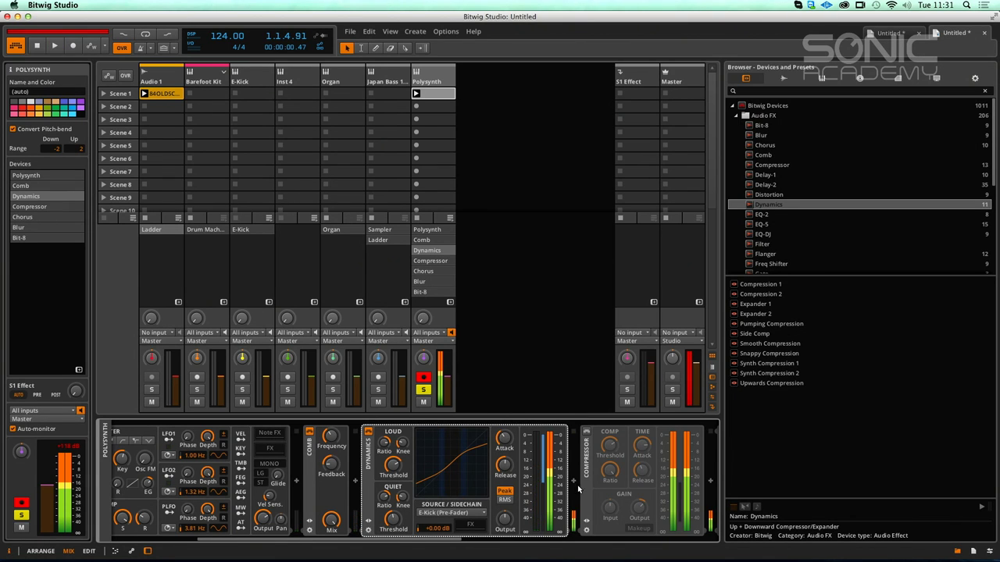
key(space)
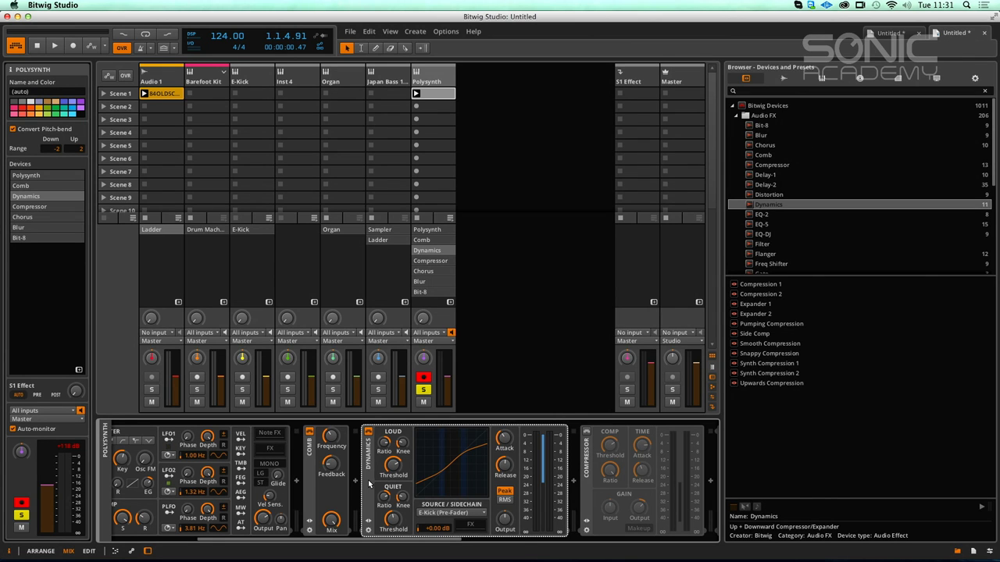
Step: Delete all the effects after the Polysynth instrument, from Dynamics and Compressor through Comb, Chorus, Blur and Bit-8
key(Delete)
key(Delete)
click(310, 485)
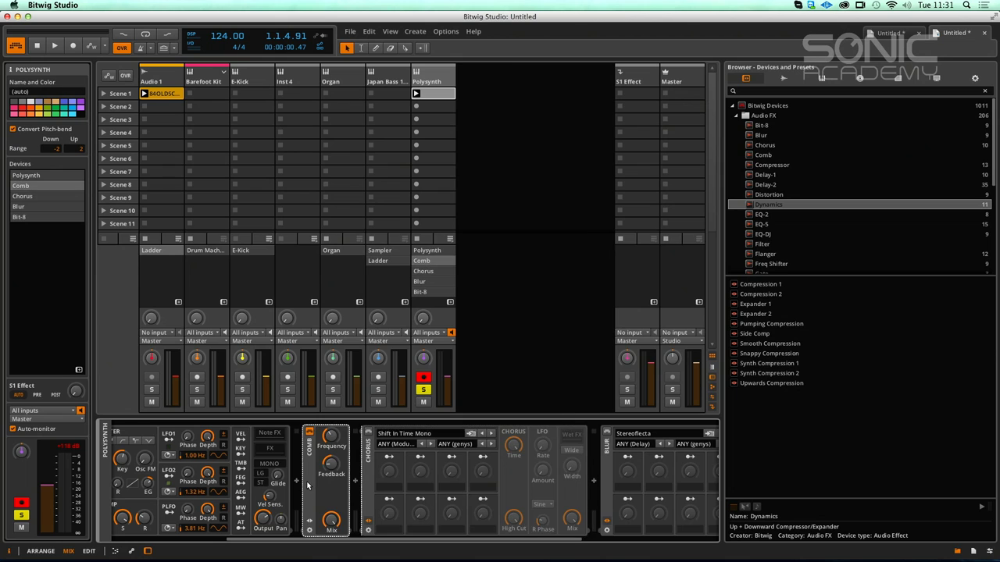
key(Delete)
key(Delete)
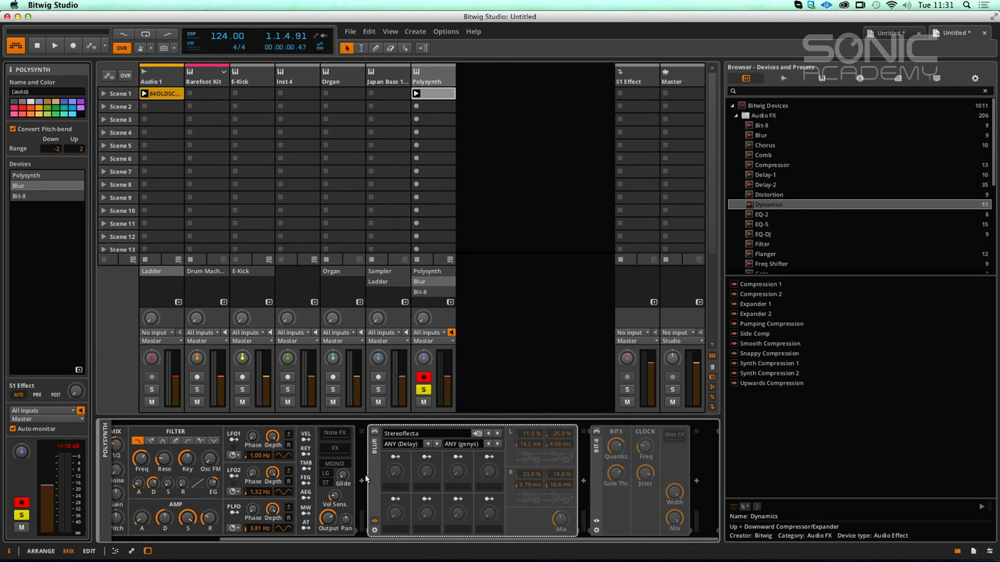
key(Delete)
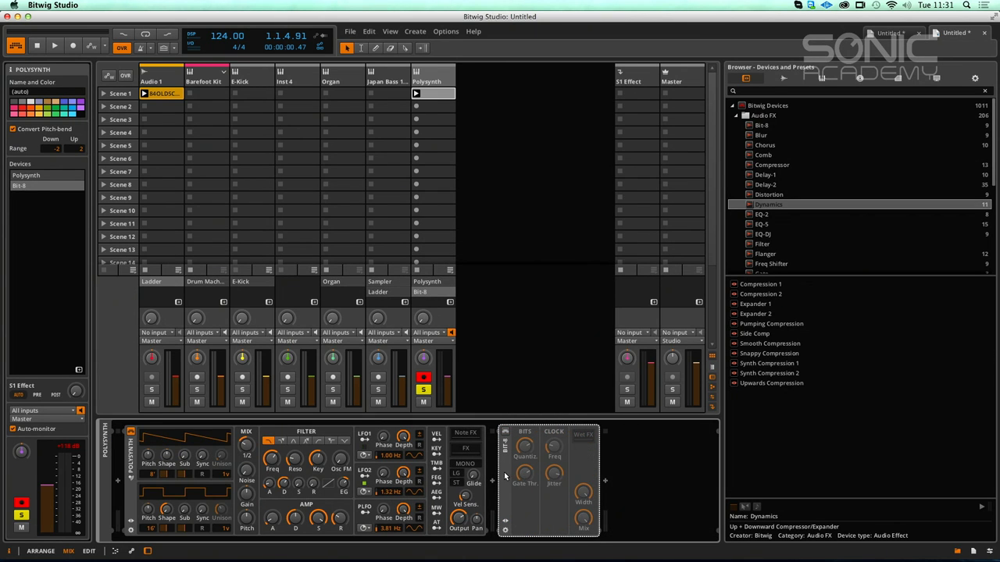
key(Delete)
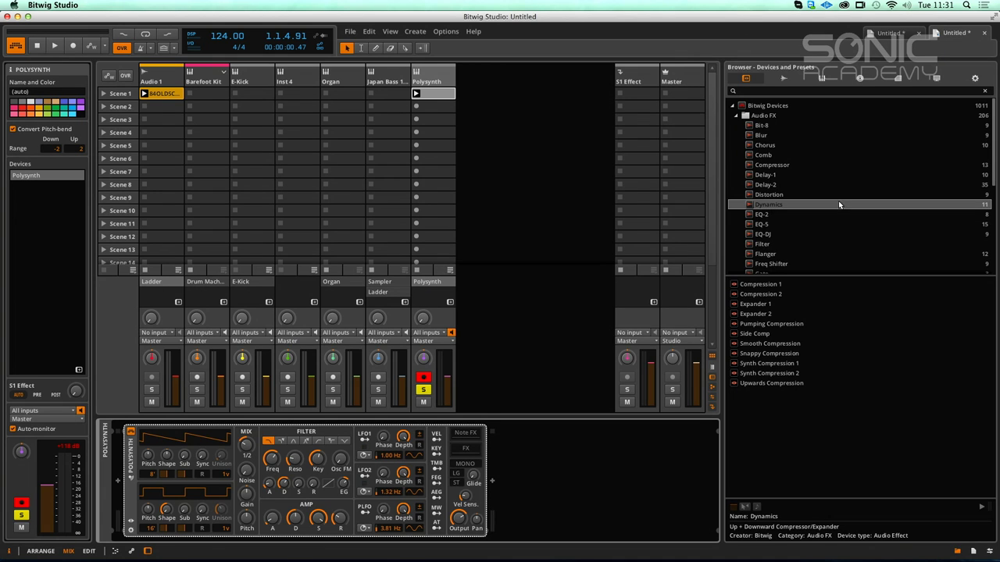
Step: Add a Peak Limiter to the Master track and try raising its gain to about 8.3 dB during playback
scroll(835, 203, down, 5)
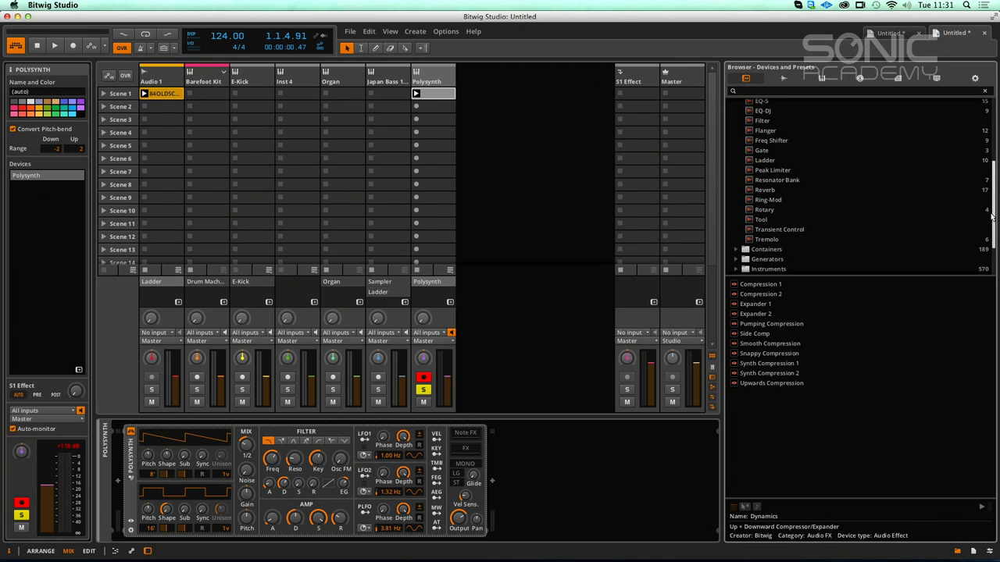
drag(765, 173, 681, 82)
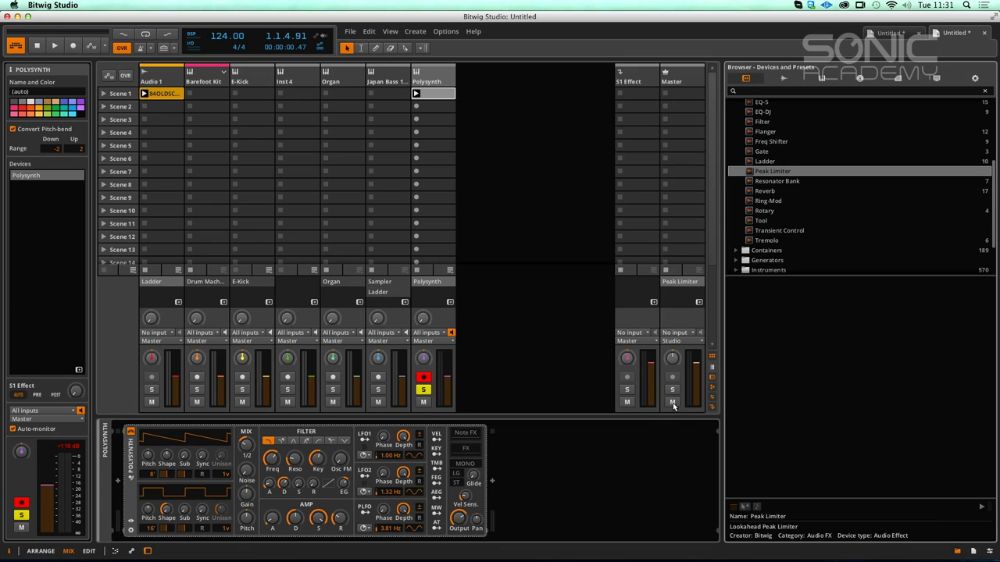
click(684, 81)
key(space)
drag(162, 448, 161, 423)
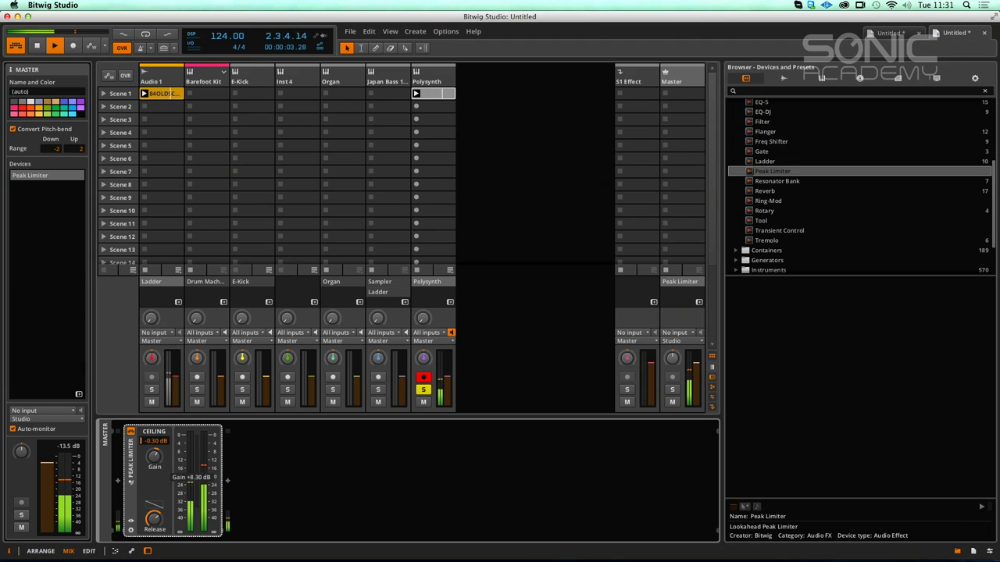
key(space)
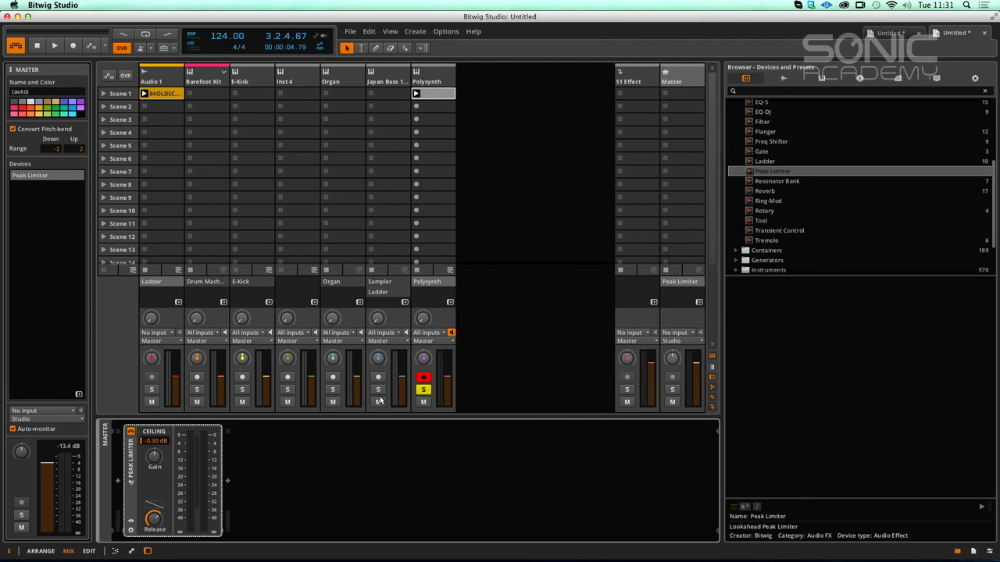
Step: Unsolo the Polysynth track, then raise the Audio 1 volume and the Peak Limiter's gain during playback
click(424, 389)
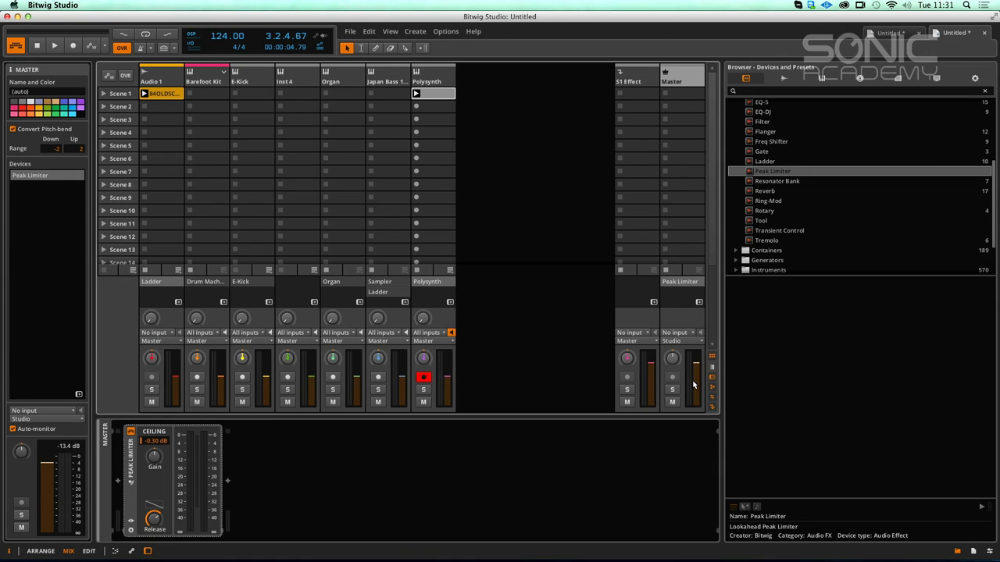
key(space)
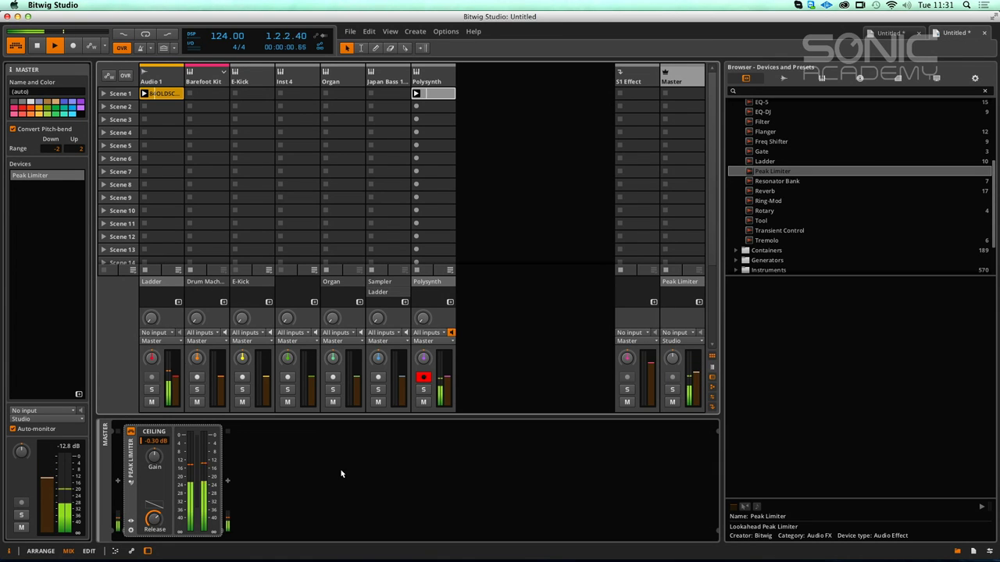
drag(177, 377, 176, 364)
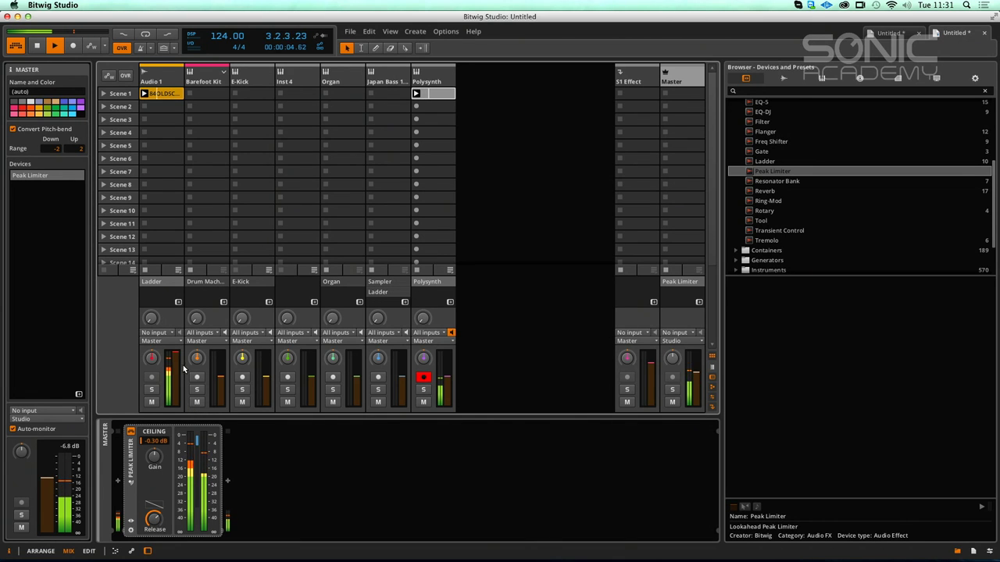
drag(155, 458, 154, 443)
key(space)
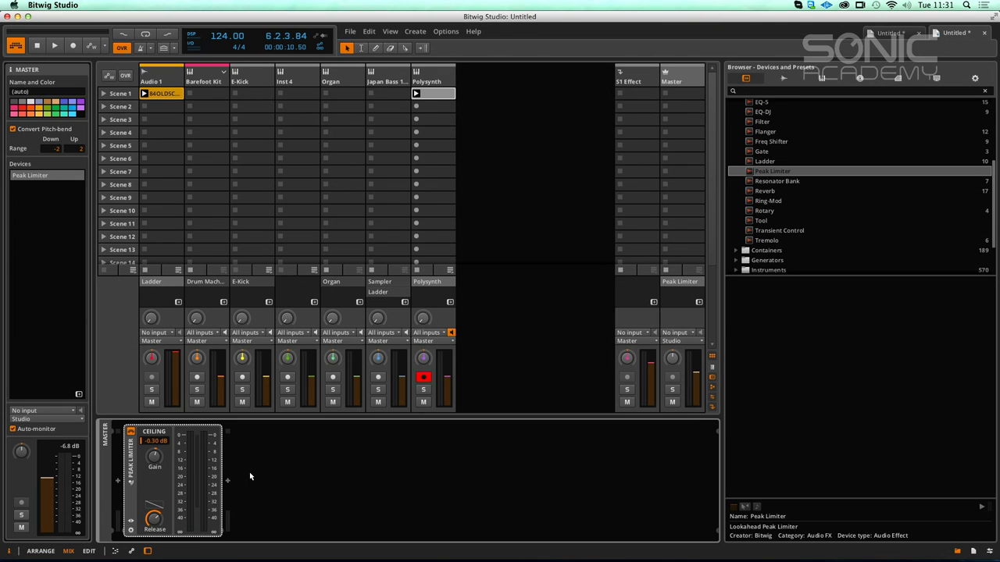
Step: Reset the Peak Limiter's gain and raise the Master volume to about -3.5 dB during playback
drag(162, 466, 154, 466)
double_click(155, 453)
drag(156, 448, 156, 453)
click(694, 375)
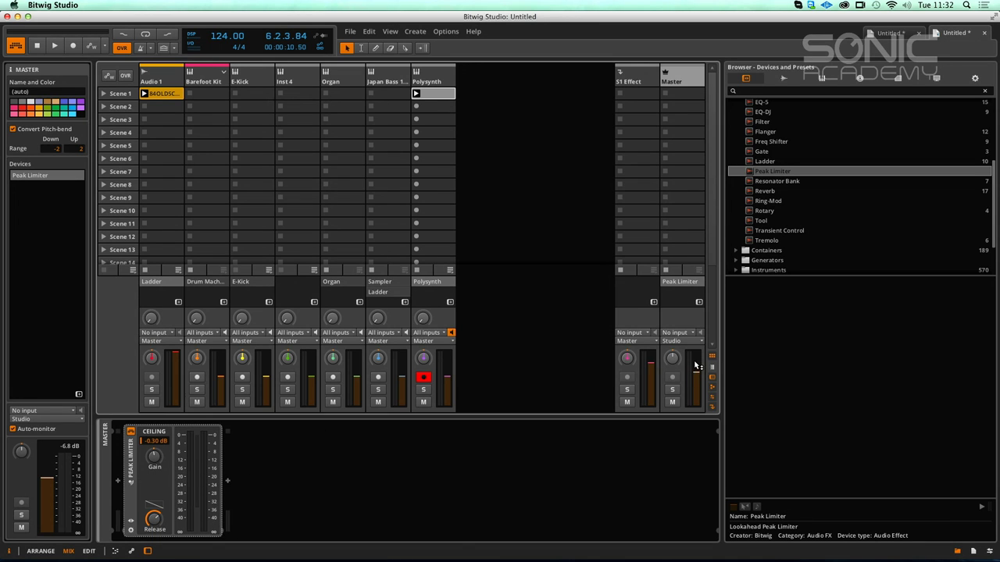
key(space)
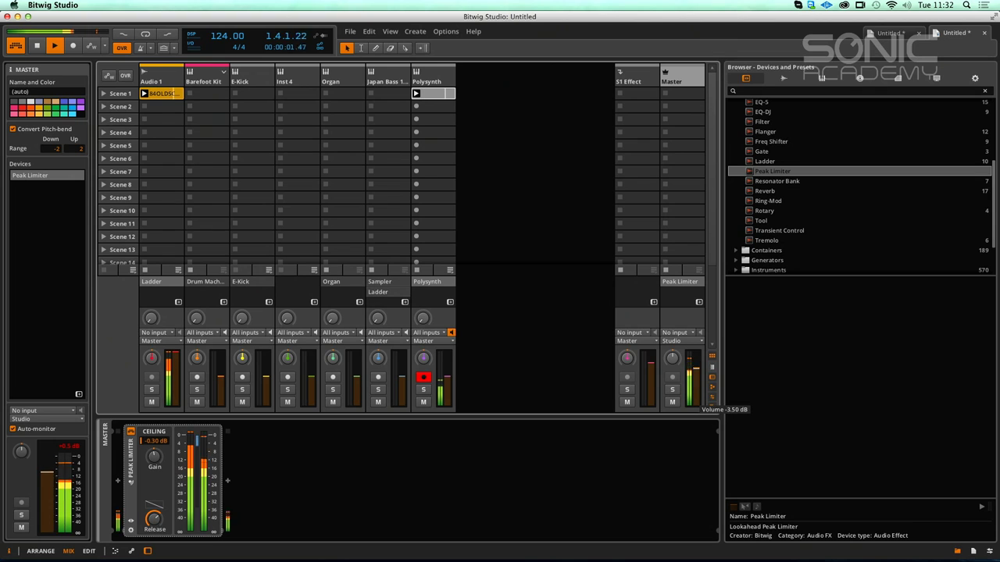
key(space)
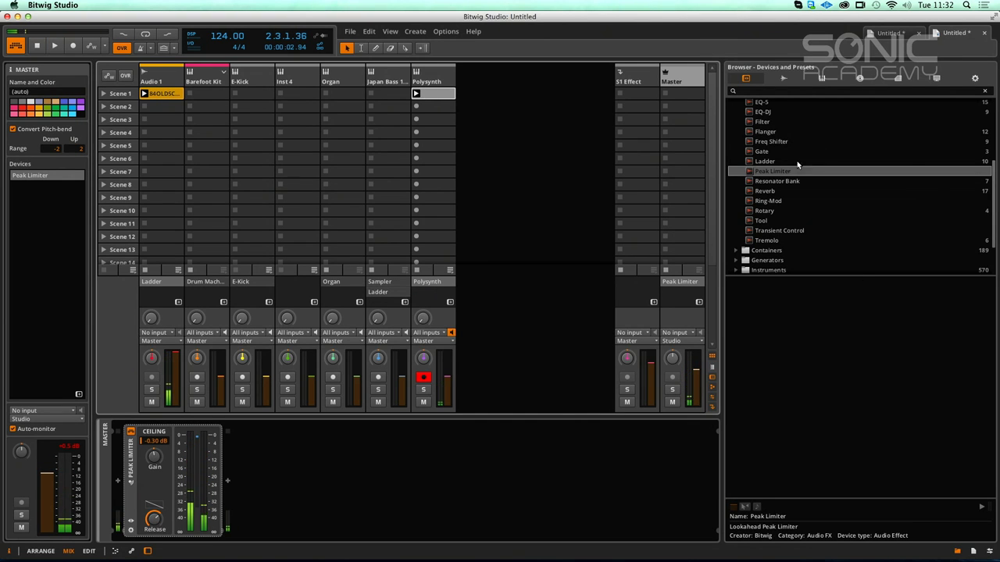
Step: Add a Delay-1 device after Ladder on the Audio 1 track and show that track's device chain
drag(994, 217, 962, 171)
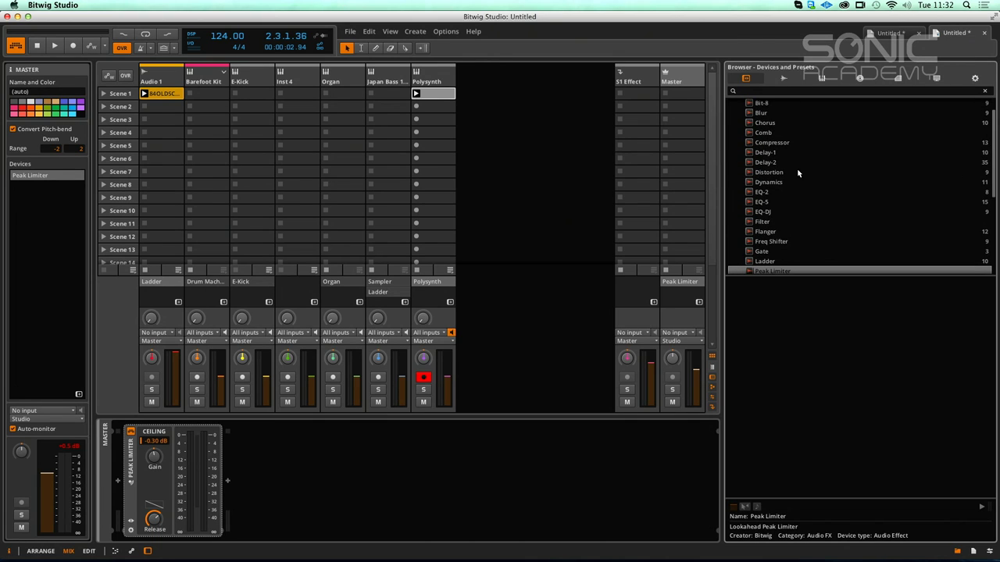
drag(763, 153, 156, 98)
key(space)
double_click(166, 70)
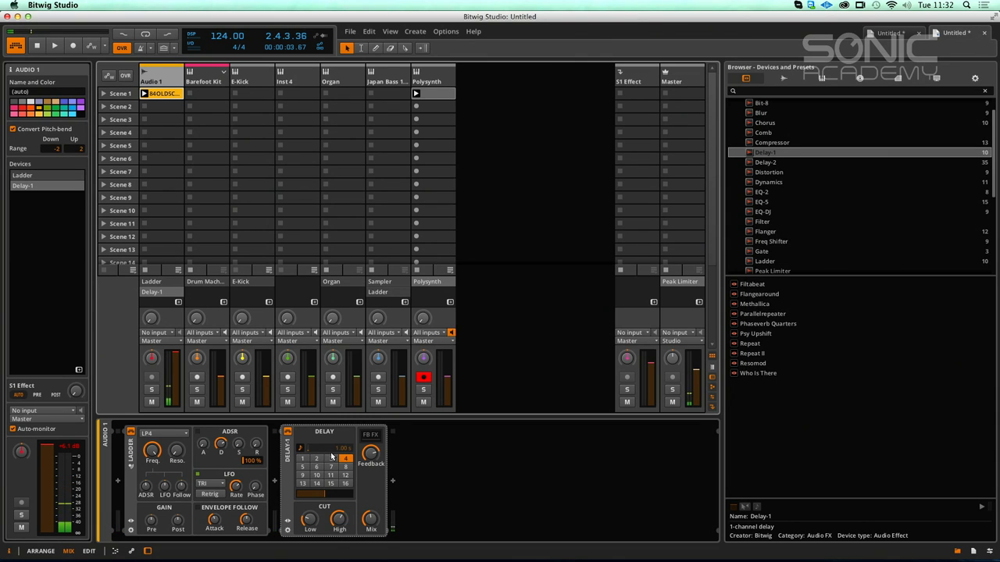
Step: Set Delay-1's synced time to 3 and try its timing offset during playback
click(331, 458)
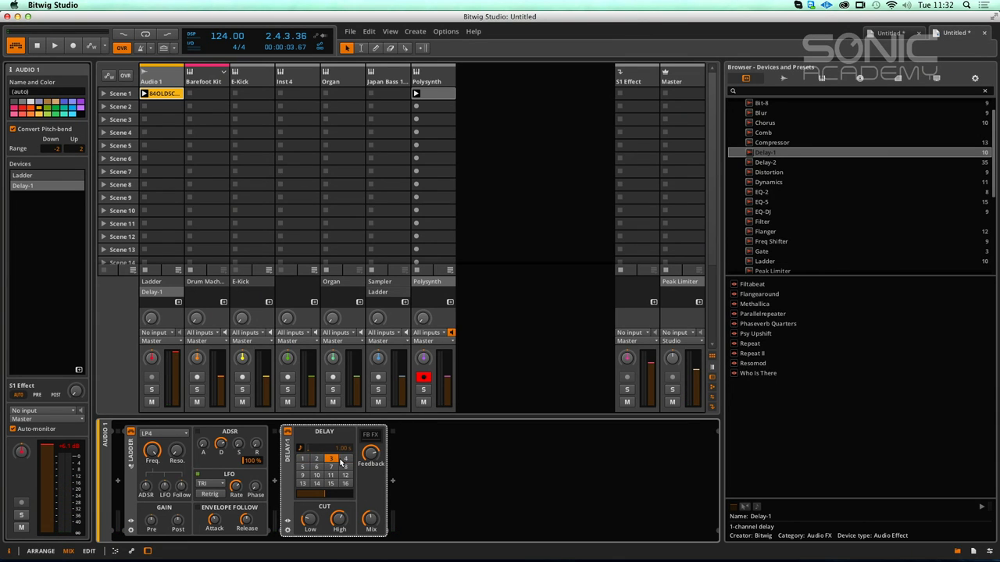
key(space)
mouse_move(322, 494)
mouse_down()
mouse_move(320, 511)
mouse_move(324, 494)
mouse_up()
key(space)
Step: Switch Delay-1 from beat-synced to free time and set the delay to 250 ms while listening
click(300, 449)
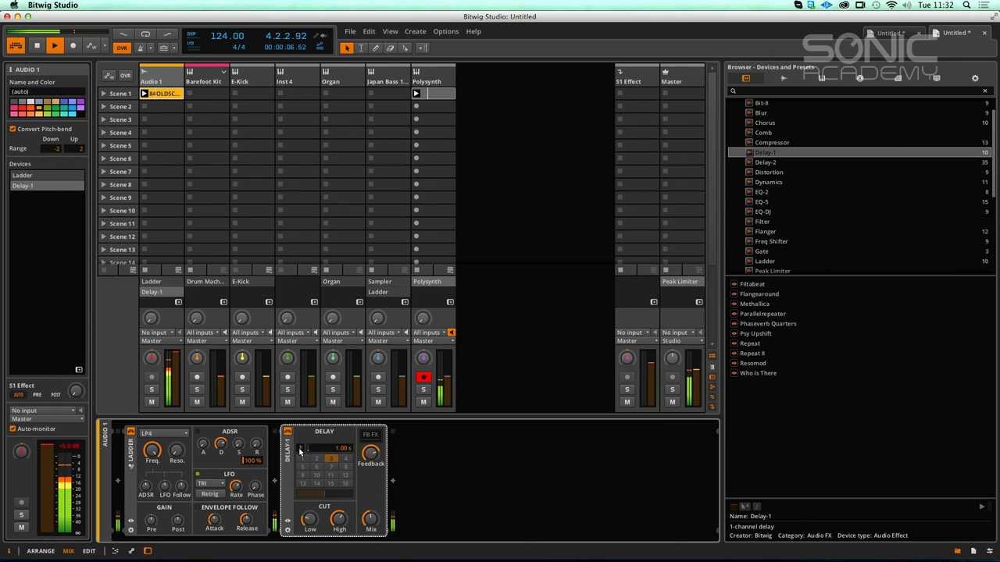
drag(336, 450, 340, 451)
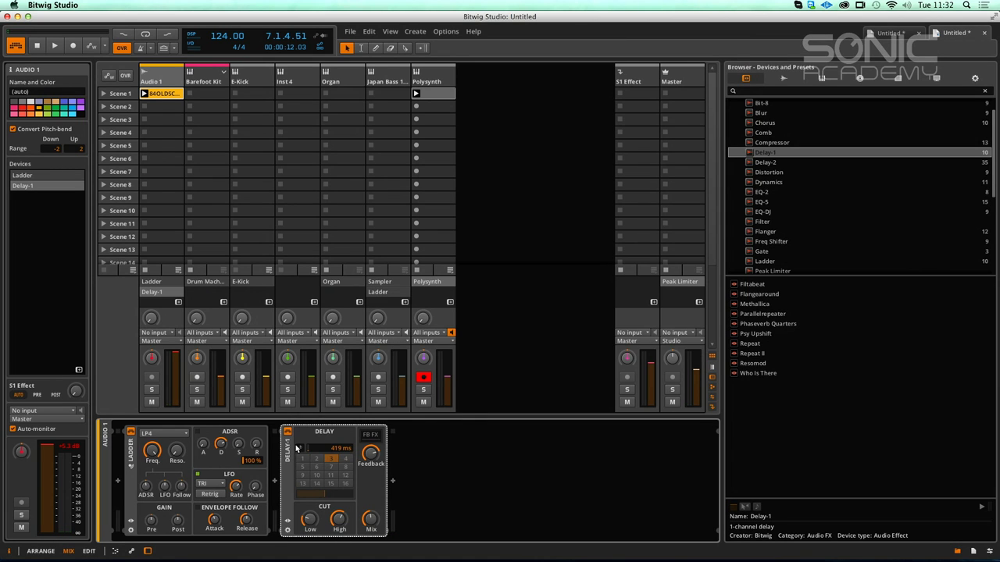
key(space)
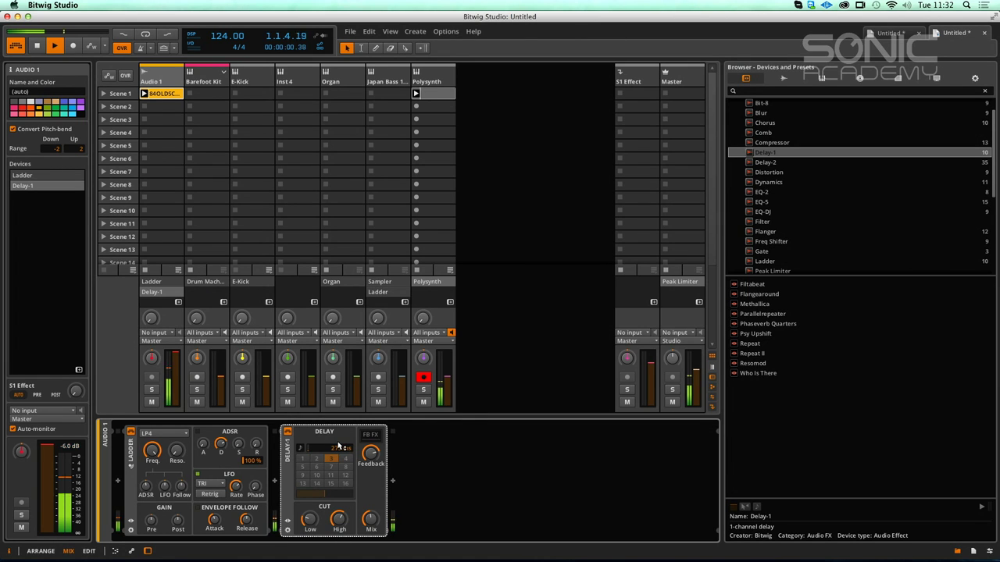
drag(339, 449, 343, 451)
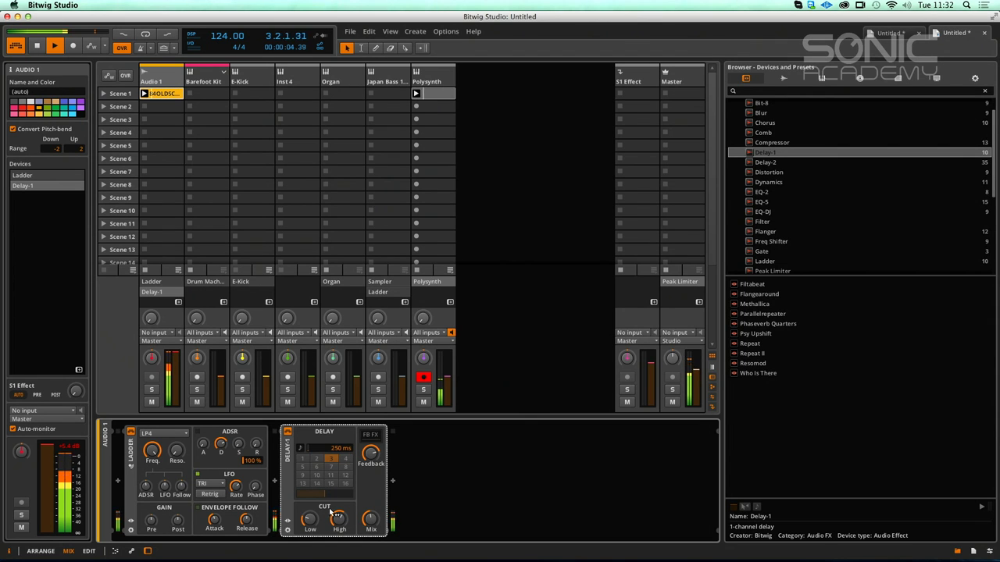
Step: Raise Delay-1's low cut to about 988 Hz, stop playback, and bypass the device
drag(310, 519, 310, 503)
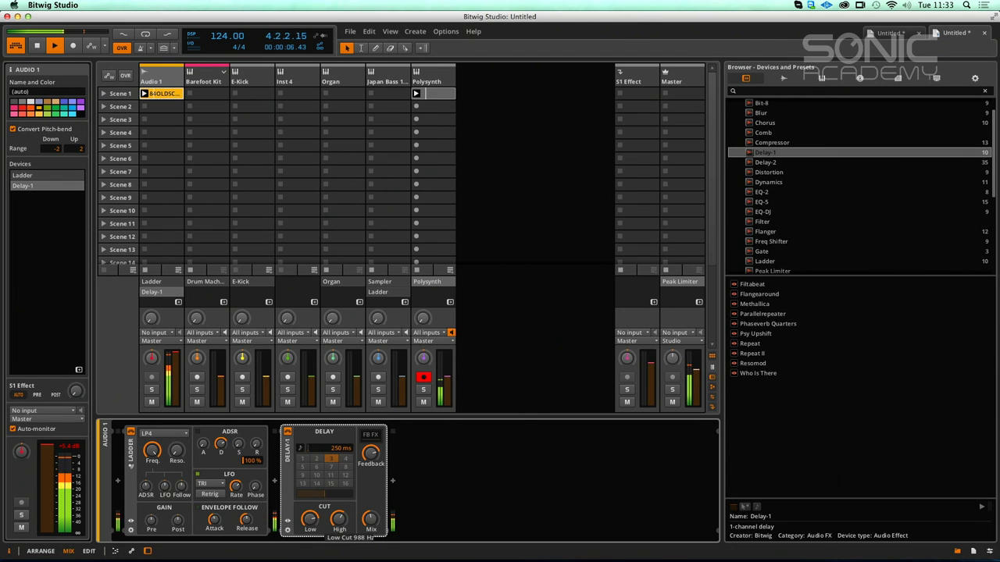
key(space)
click(287, 432)
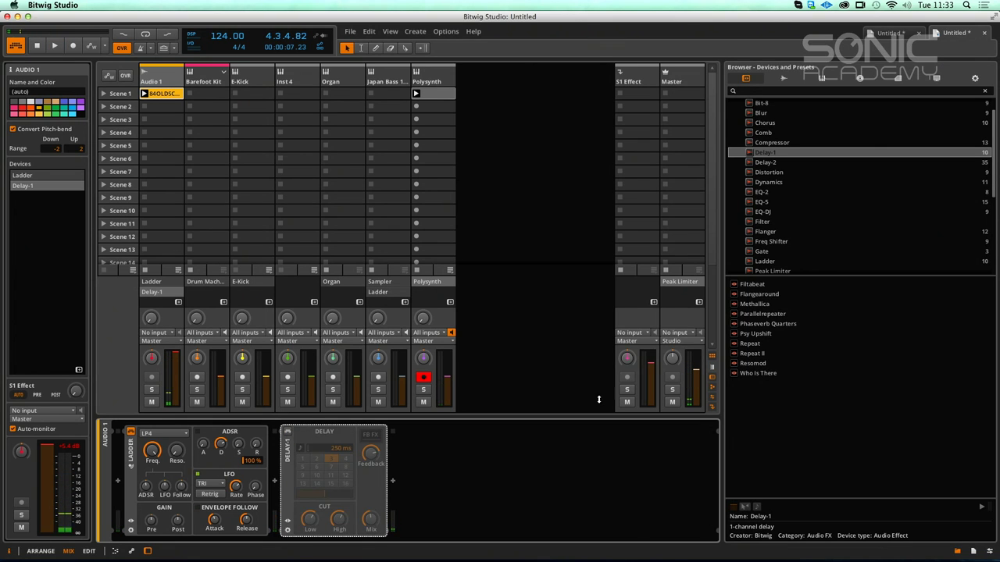
Step: Insert a Delay-2 device after Delay-1 on Audio 1 and audition it briefly
drag(763, 163, 467, 459)
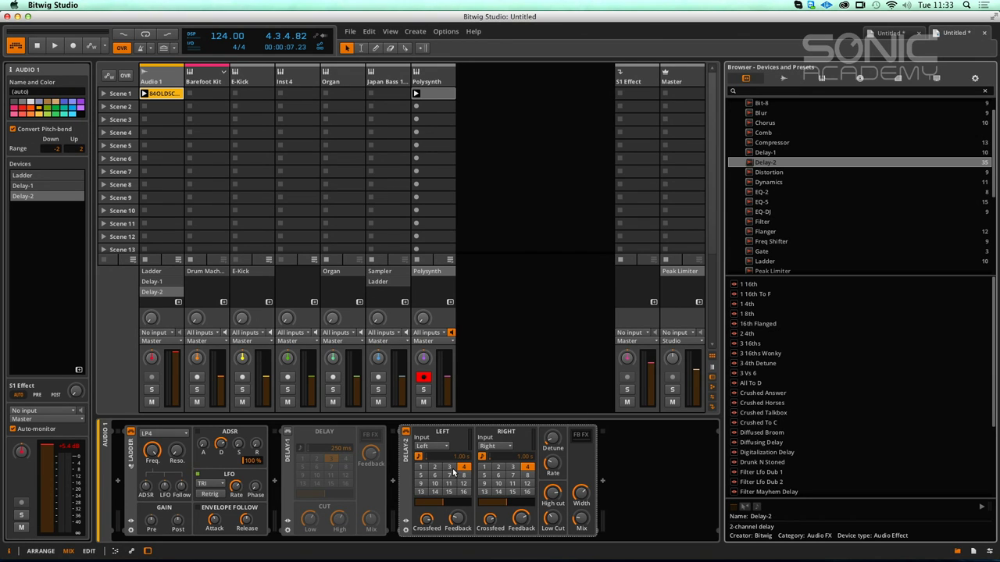
key(space)
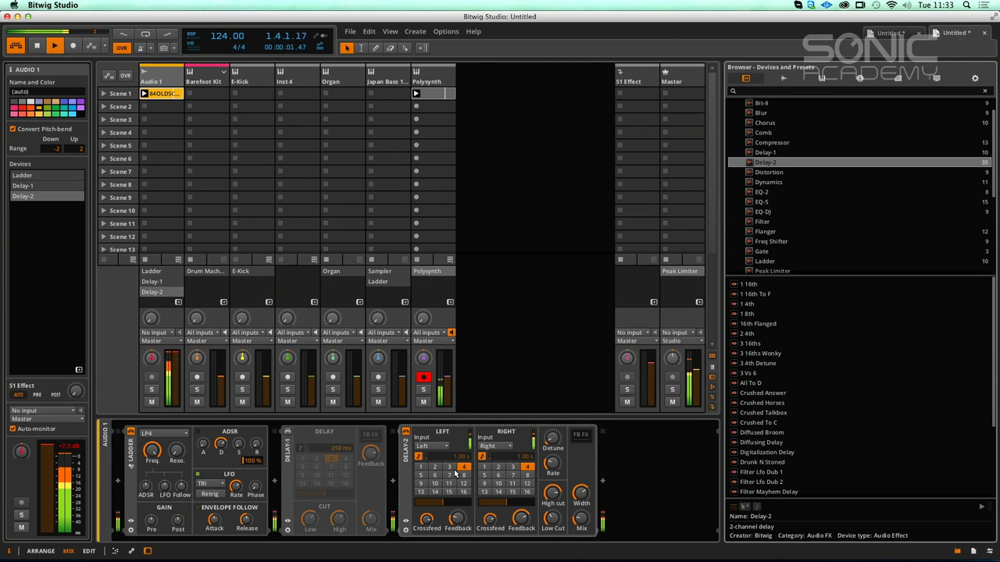
key(space)
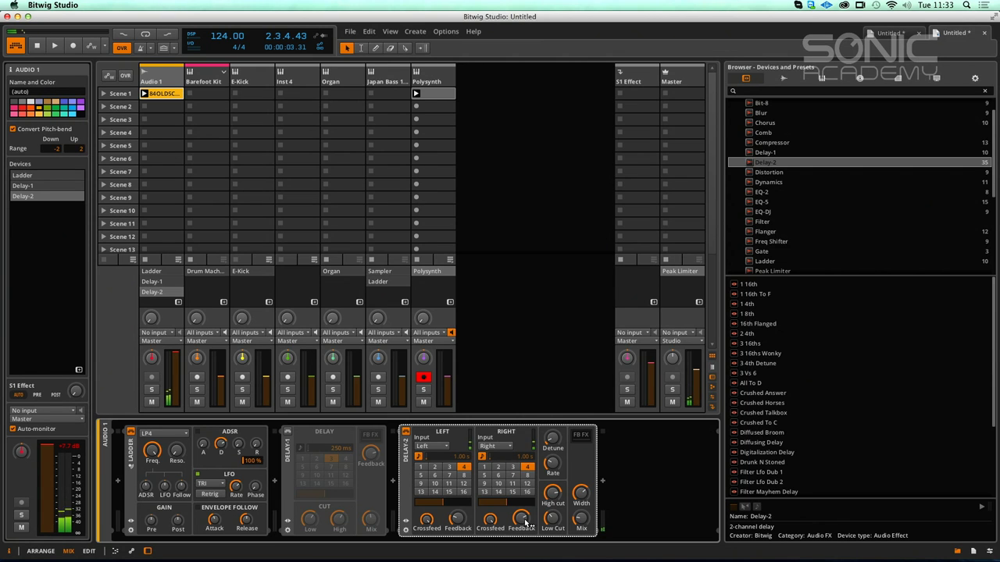
Step: Adjust Delay-2's right-channel feedback and timing offset, auditioning the changes in playback
drag(528, 523, 522, 528)
key(space)
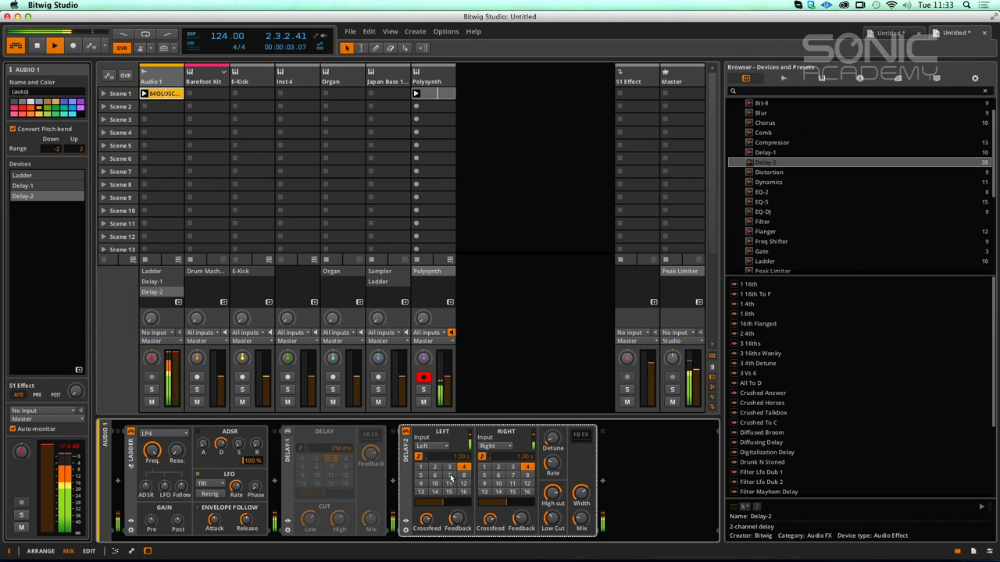
key(space)
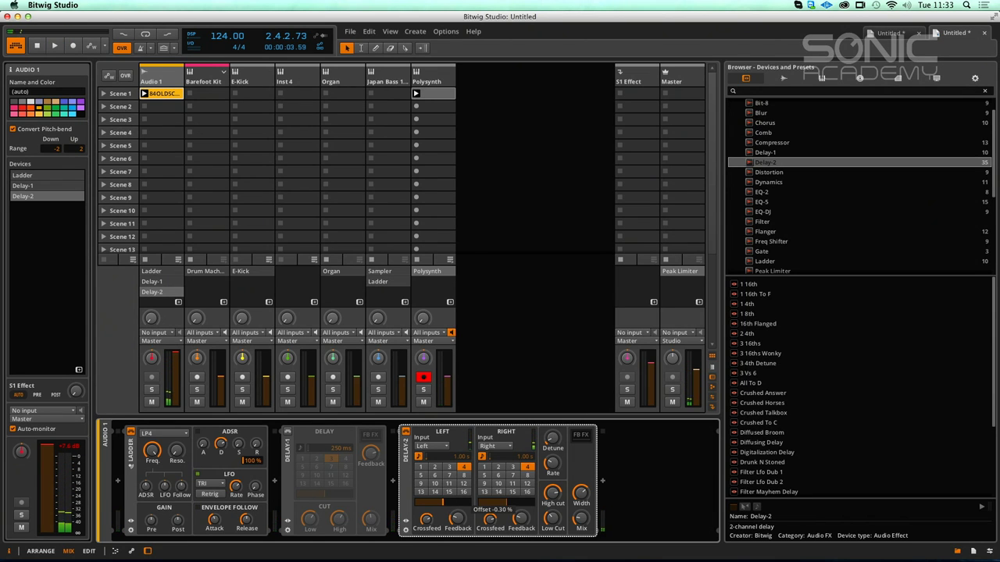
drag(504, 504, 510, 504)
key(space)
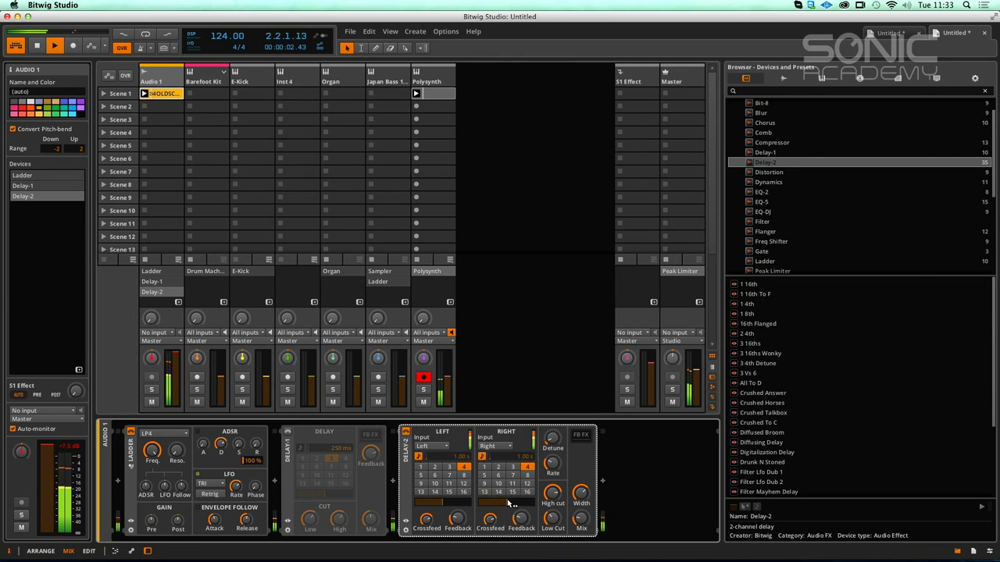
key(space)
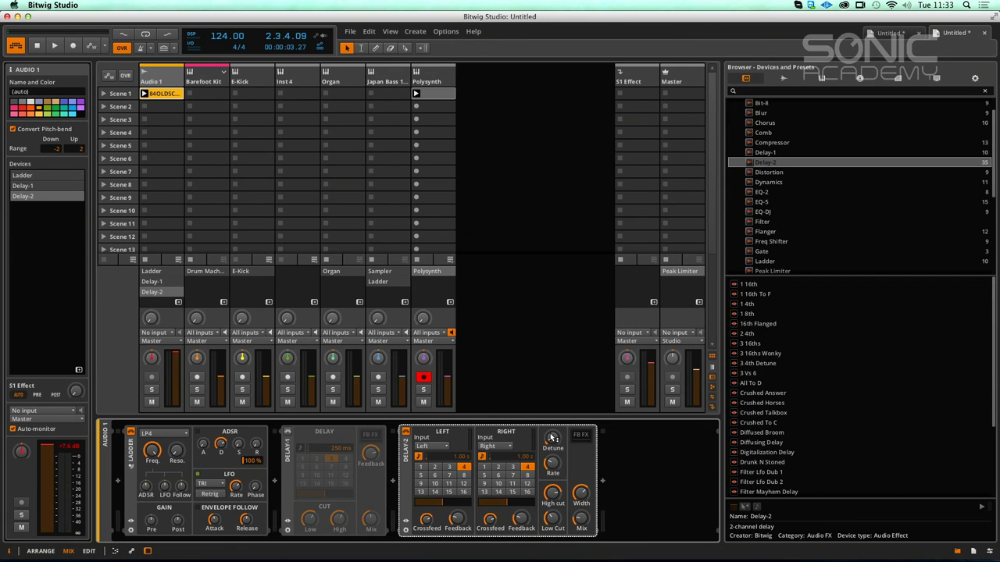
Step: During playback, try Delay-2's detune and rate, set the high cut to about 7.76 kHz, and raise the mix to 100 %
key(space)
mouse_move(554, 442)
drag(555, 441, 555, 480)
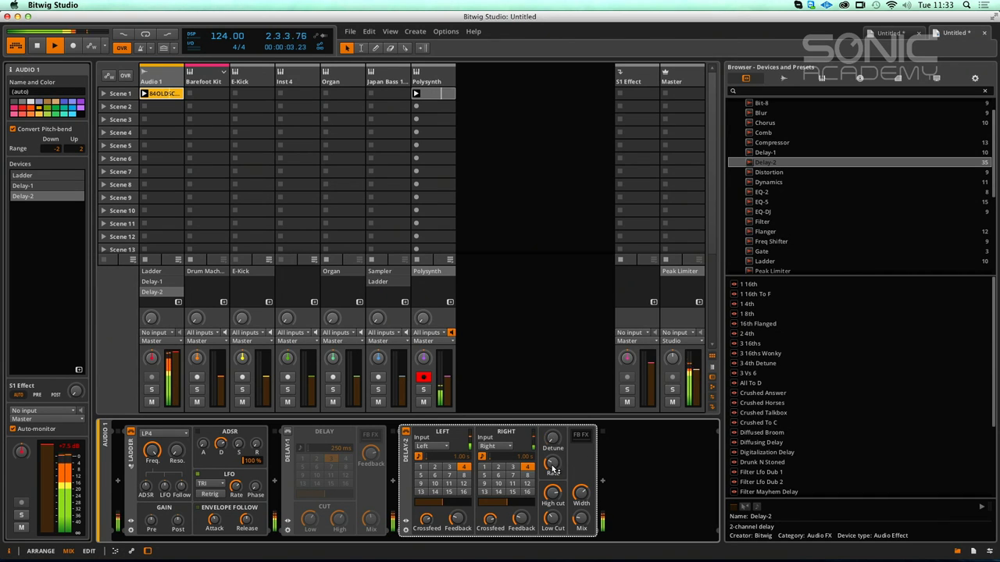
mouse_move(556, 495)
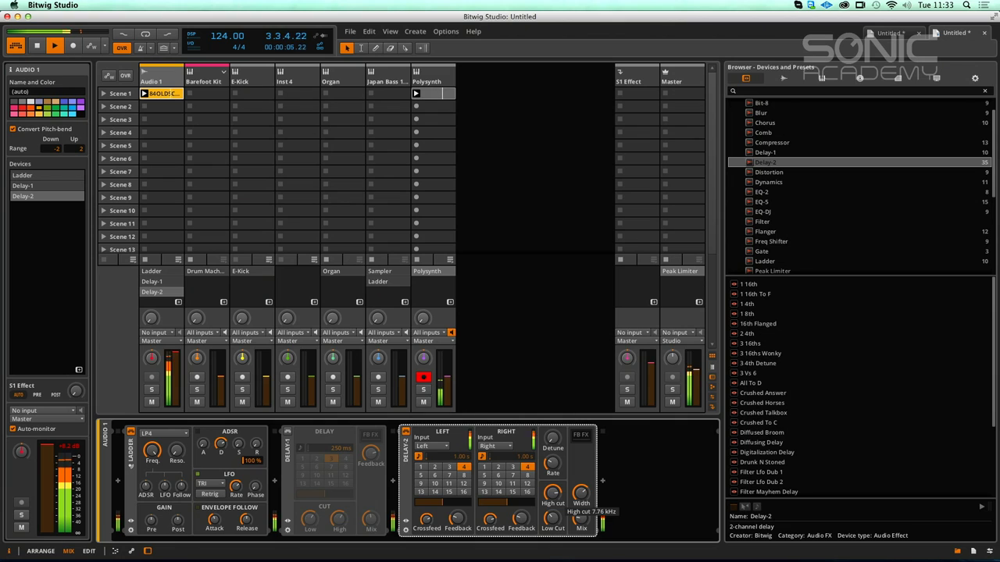
mouse_move(554, 518)
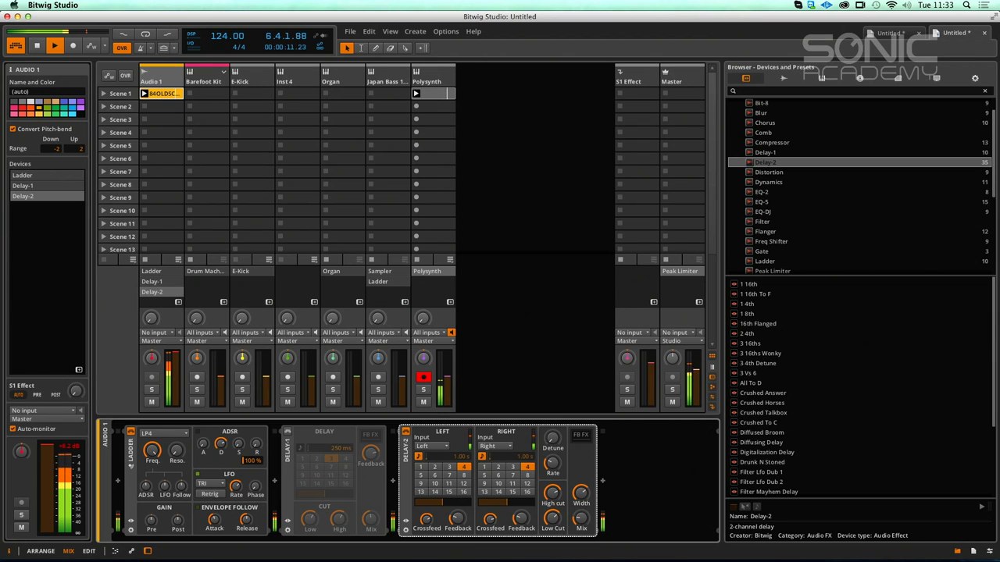
mouse_move(583, 523)
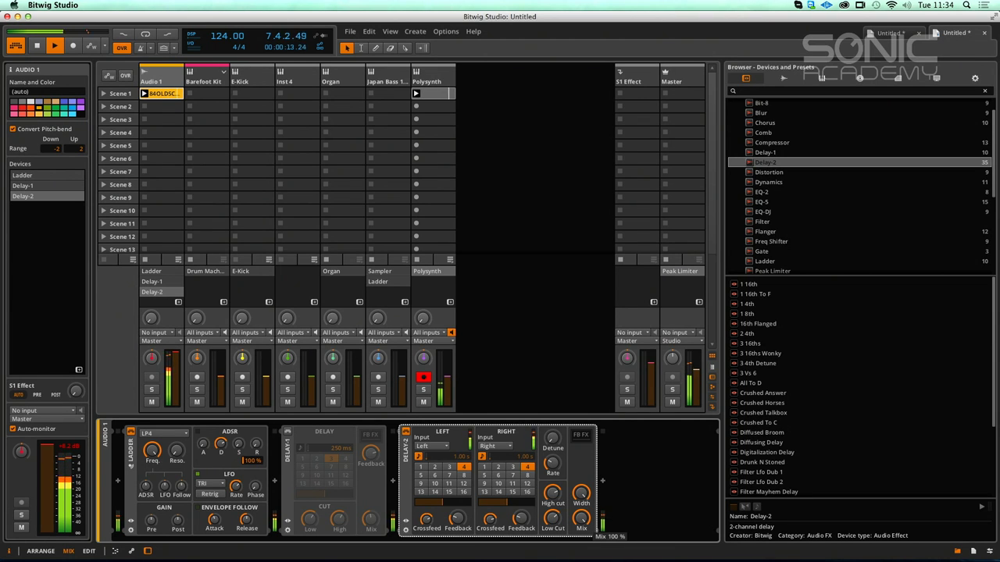
Step: Fine-tune Delay-2's left and right timing offsets while listening, and lower its mix
drag(507, 503, 509, 502)
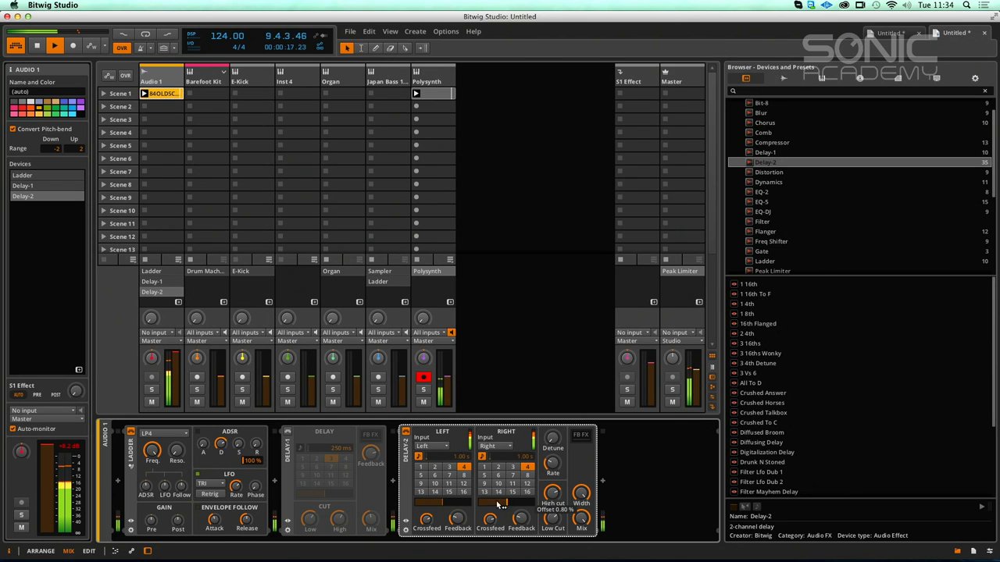
drag(442, 503, 442, 502)
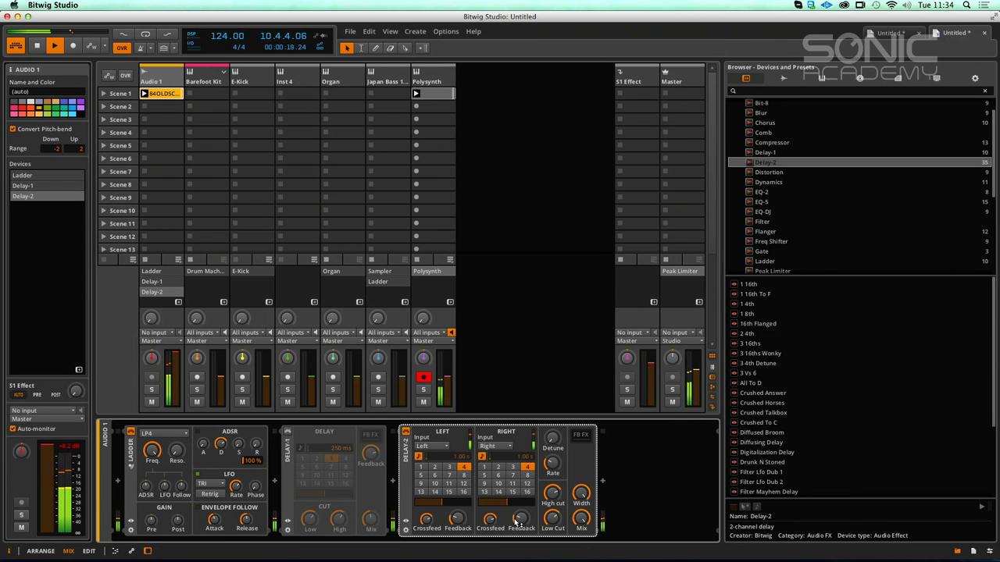
drag(507, 502, 509, 504)
mouse_move(582, 521)
mouse_down()
mouse_move(582, 548)
mouse_move(581, 521)
mouse_up()
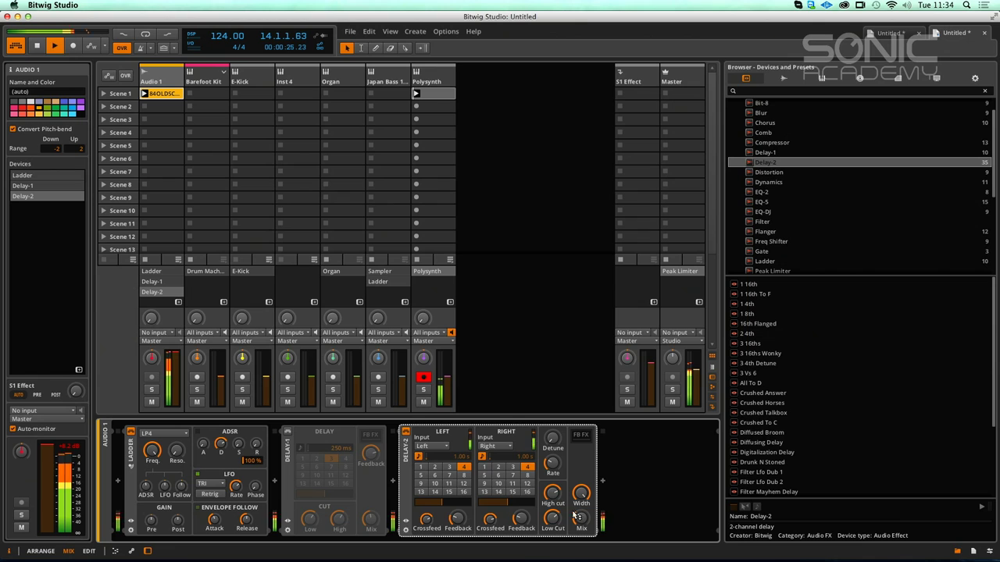
Step: Stop playback and delete Delay-2 and Delay-1 from Audio 1
key(space)
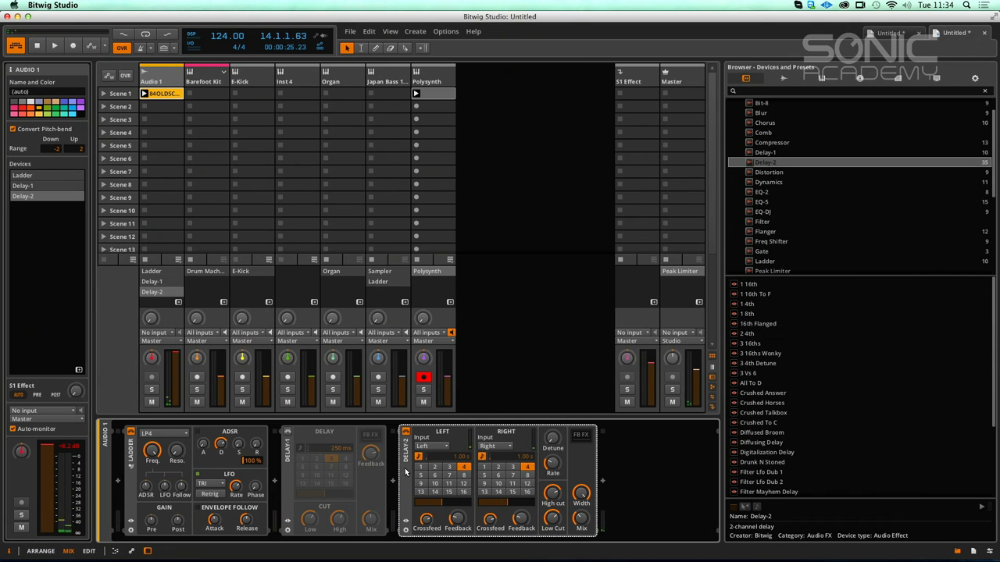
key(Delete)
key(Delete)
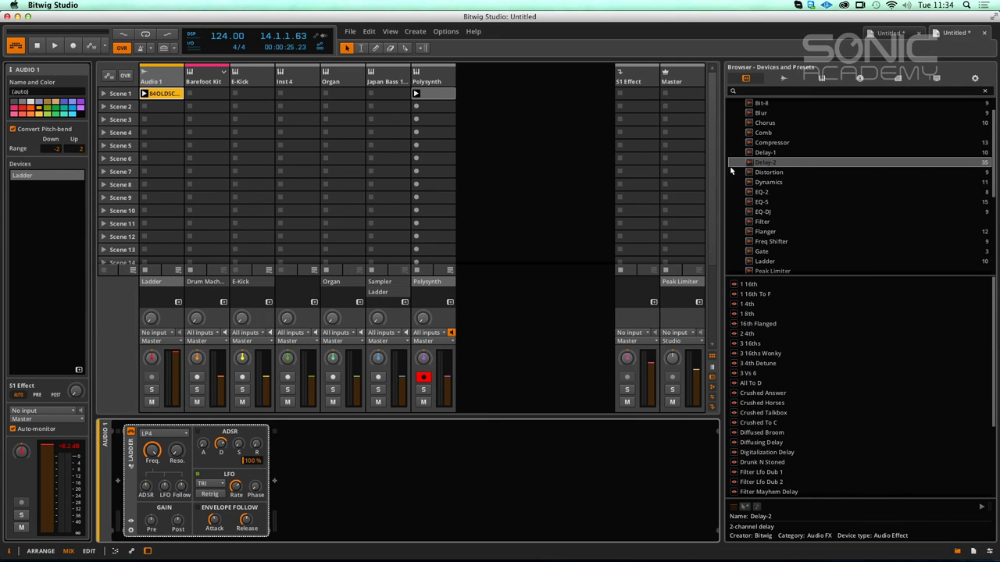
Step: Insert a Distortion device after the Polysynth device on the Polysynth track
click(422, 80)
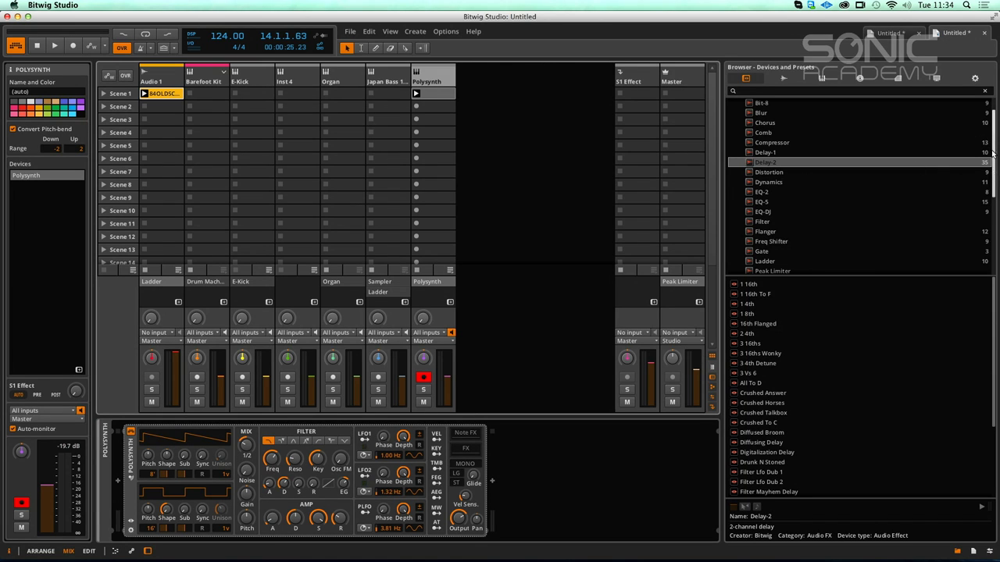
scroll(992, 144, up, 2)
drag(768, 196, 428, 85)
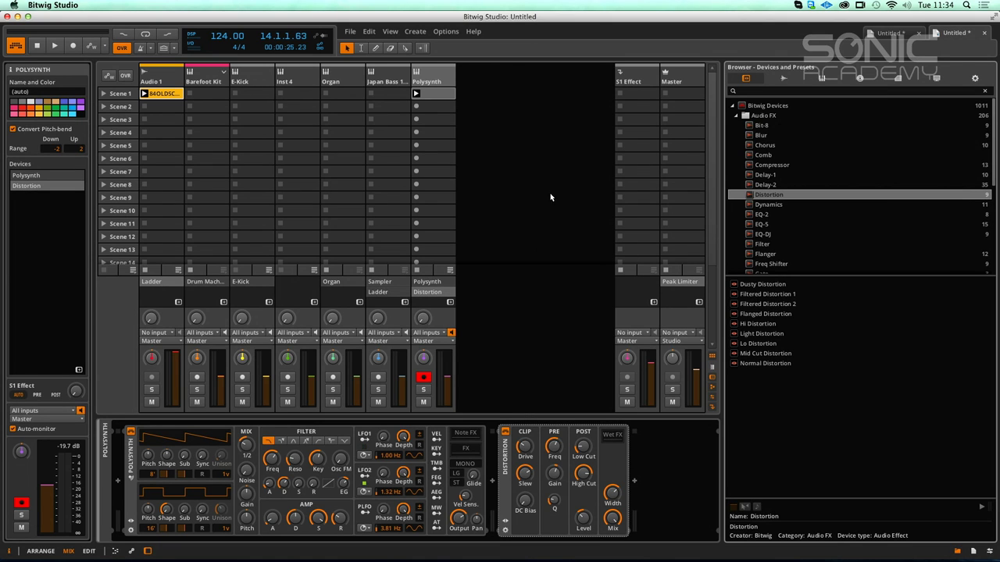
Step: Start playback with the Polysynth track soloed, raise Distortion's drive to about 26 dB, and try its slew control
key(space)
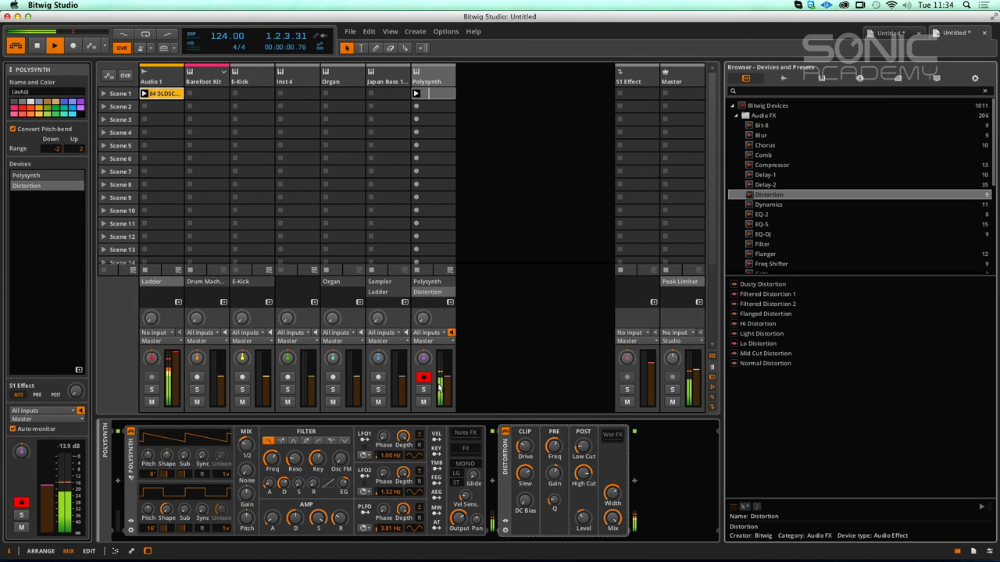
drag(525, 446, 525, 428)
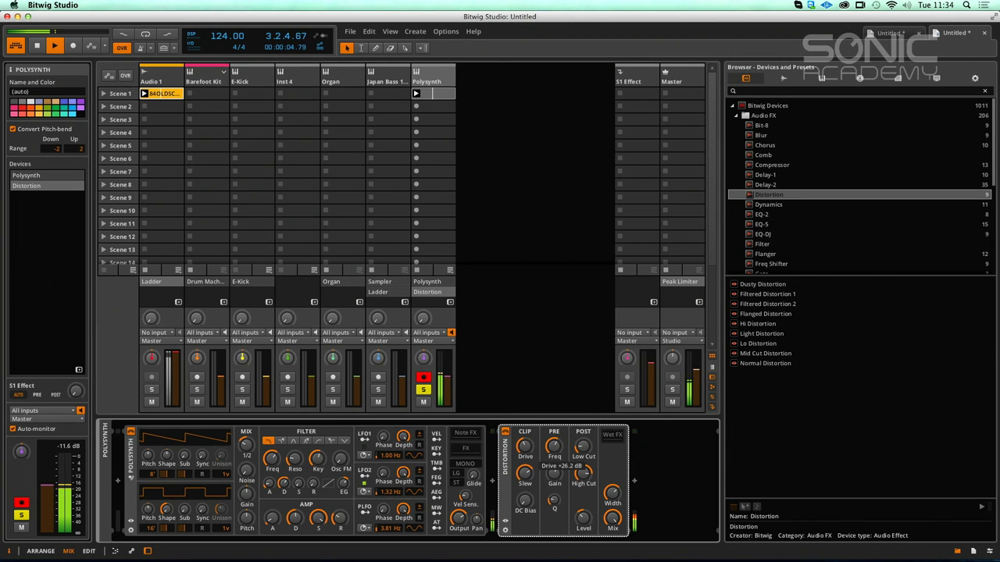
drag(525, 474, 552, 495)
drag(524, 446, 525, 442)
key(space)
Step: Sweep Distortion's pre-filter frequency, gain and Q while auditioning the track
drag(553, 447, 554, 434)
drag(556, 472, 555, 453)
key(space)
drag(555, 499, 554, 487)
drag(553, 449, 556, 426)
drag(556, 469, 583, 429)
key(space)
Step: Adjust Distortion's post high cut, level and width, starting and stopping playback to compare
key(space)
mouse_move(586, 473)
mouse_down()
mouse_move(586, 464)
mouse_move(586, 484)
mouse_up()
drag(591, 527, 614, 494)
key(space)
key(space)
key(space)
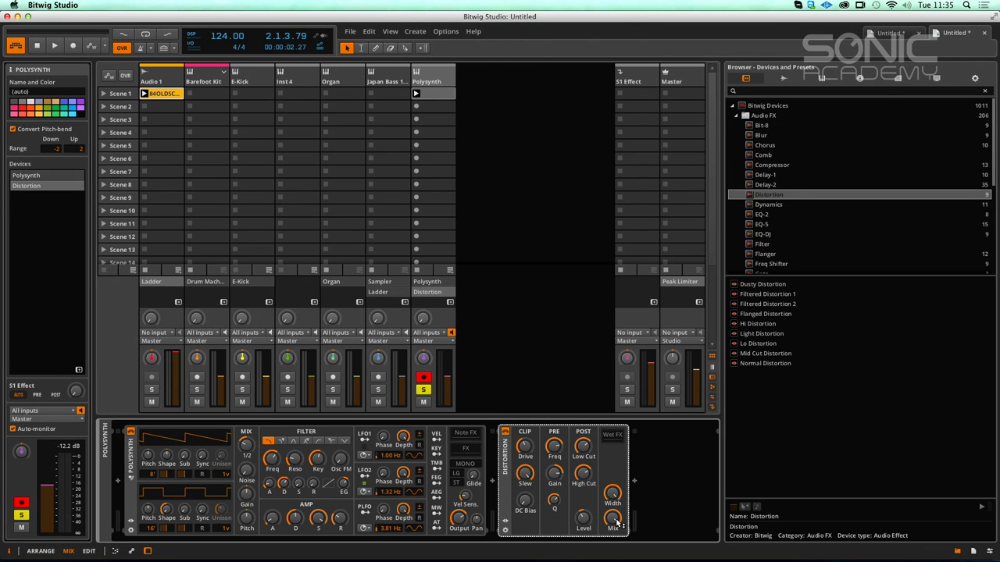
Step: Audition Distortion while adjusting its wet/dry mix and post low cut
key(space)
drag(613, 518, 615, 511)
drag(580, 441, 581, 460)
key(space)
key(space)
Step: Set Distortion's drive to about 29.4 dB, rework its high cut, pre frequency and mix, and stop playback
mouse_move(527, 455)
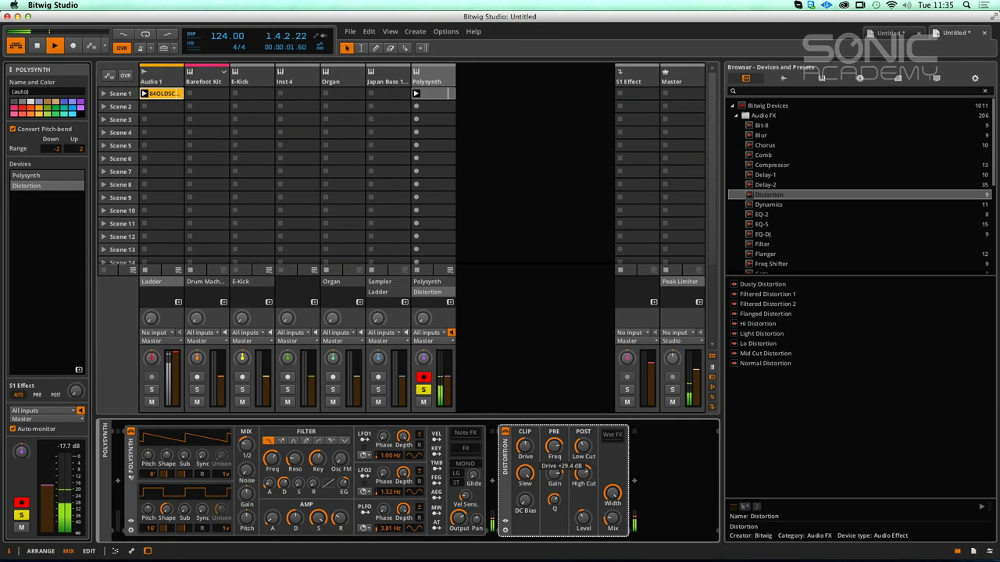
drag(586, 472, 586, 484)
drag(554, 447, 553, 453)
drag(612, 518, 612, 535)
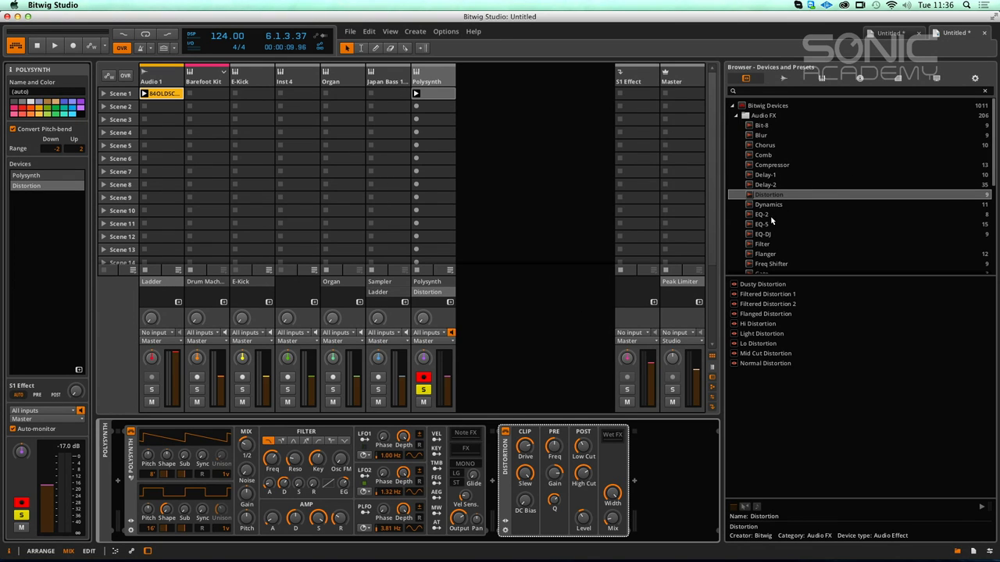
Step: Insert EQ-2 after Distortion on Polysynth, cutting the low band about 2.2 dB and boosting the high band about 4.2 dB
drag(756, 219, 433, 235)
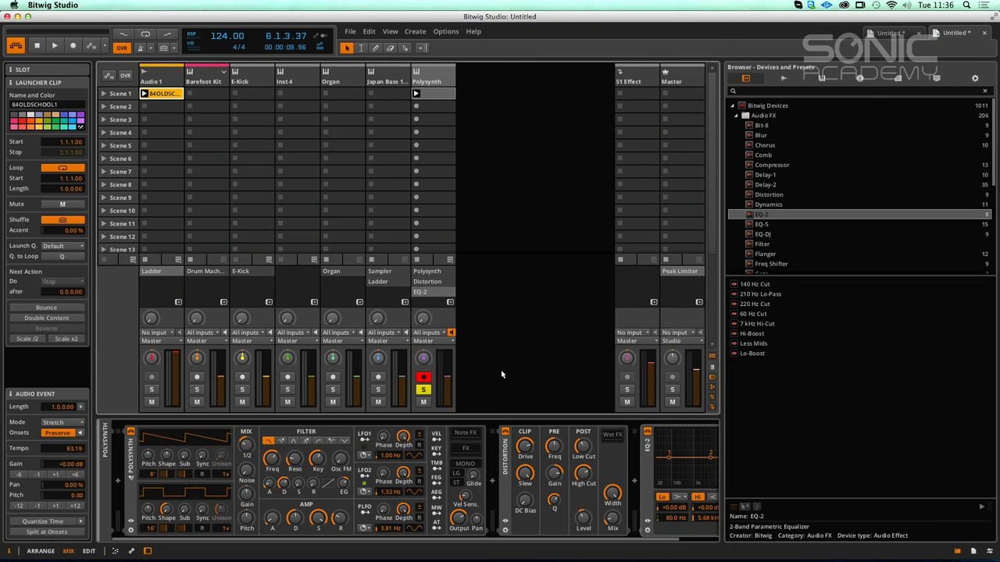
drag(625, 539, 711, 535)
drag(630, 461, 665, 448)
key(space)
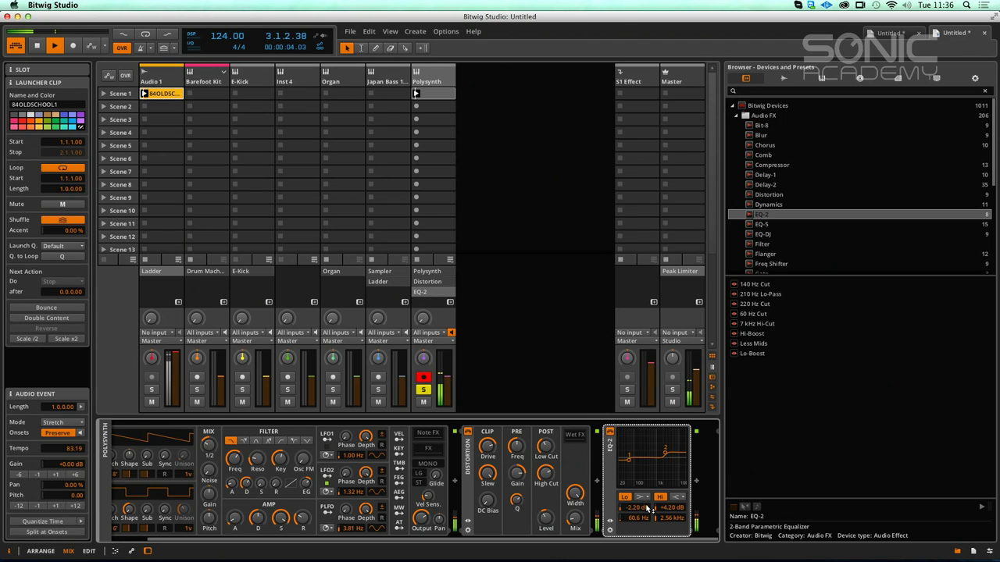
Step: Switch EQ-2's low band to highpass and high band to lowpass, placing them at about 133 Hz and 1.96 kHz
click(640, 497)
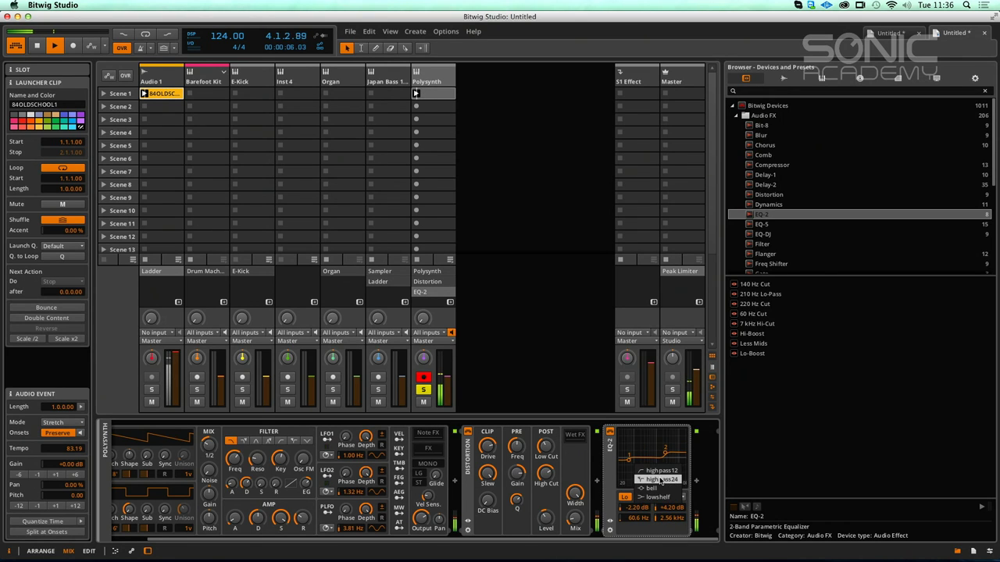
click(623, 469)
drag(628, 464, 652, 460)
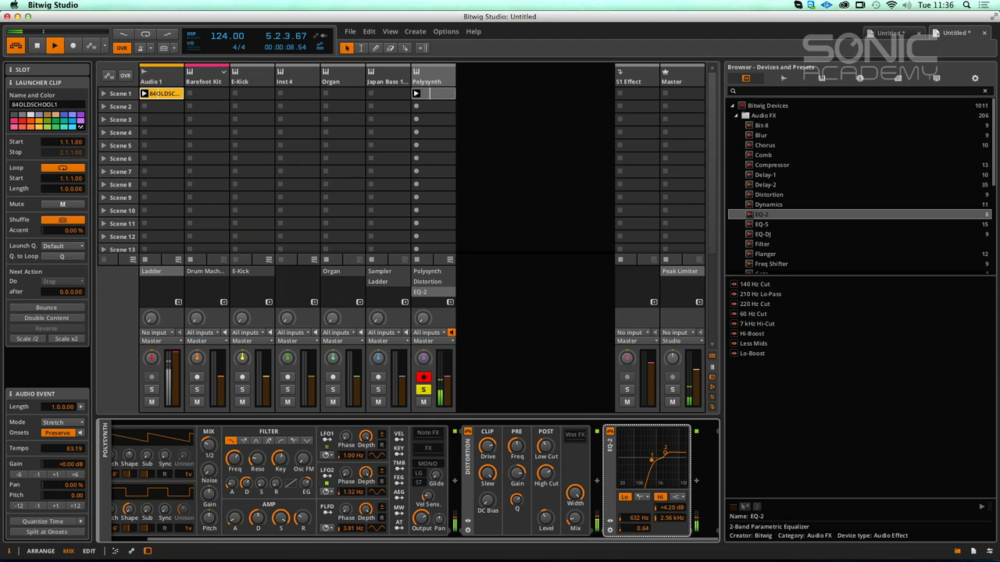
click(679, 496)
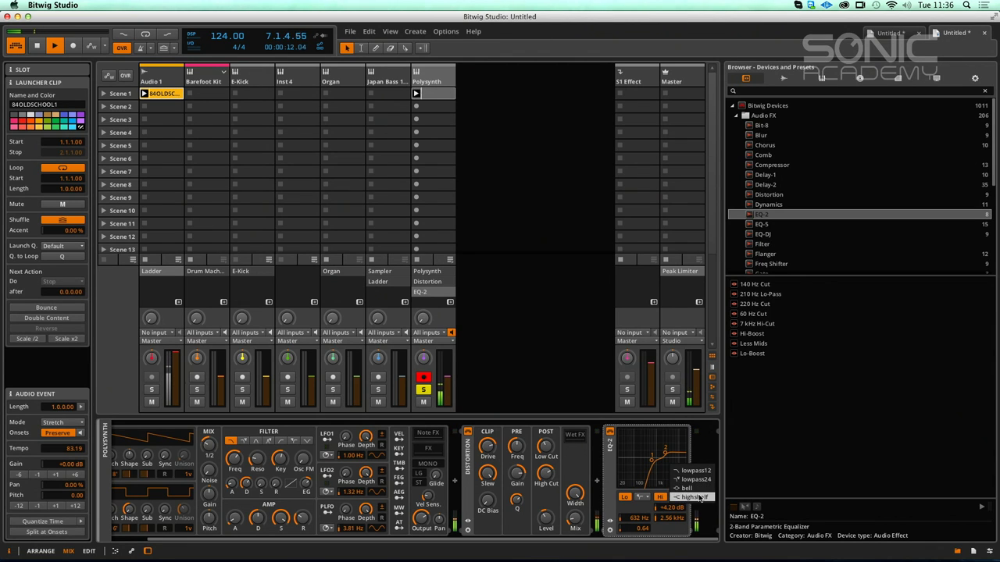
click(684, 470)
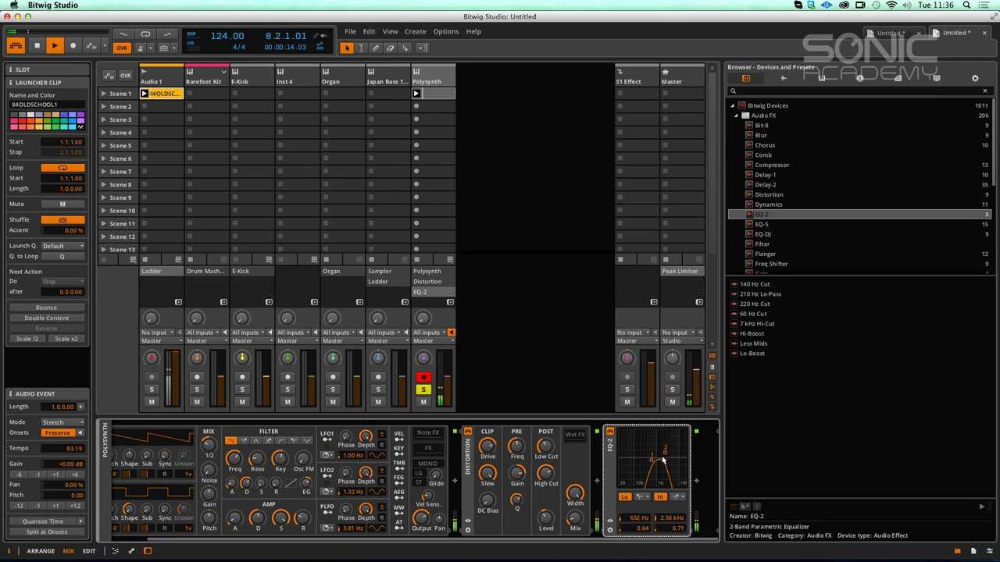
mouse_move(652, 464)
mouse_down()
mouse_move(625, 461)
mouse_move(661, 450)
mouse_up()
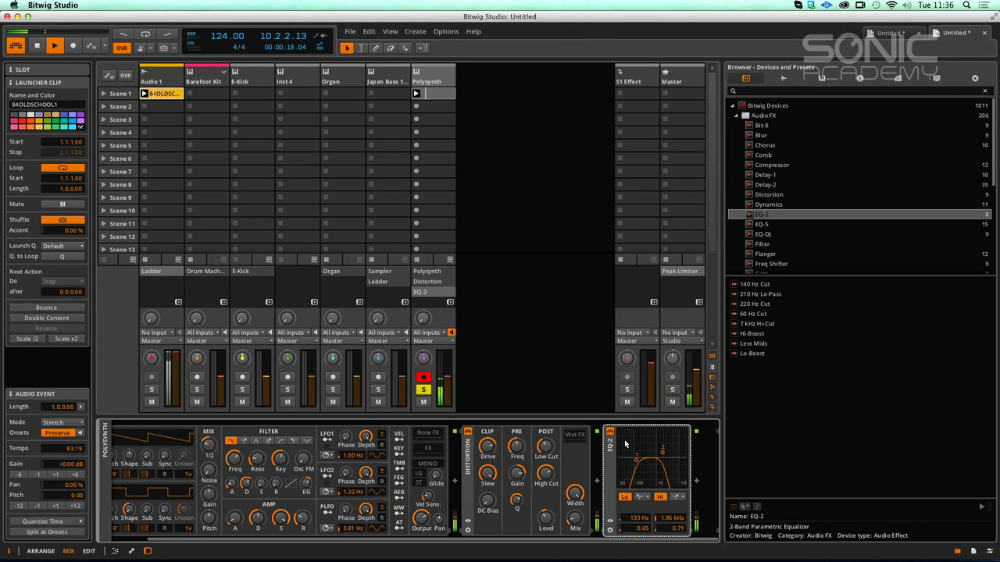
Step: Stop playback and replace EQ-2 on the Polysynth track with an EQ-5 device
click(610, 432)
key(space)
drag(765, 225, 695, 478)
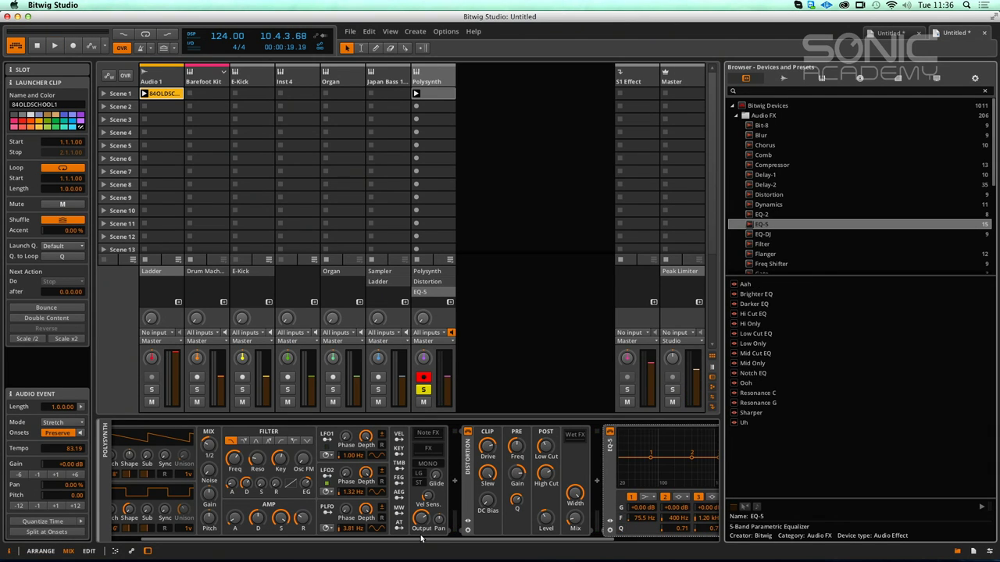
drag(579, 539, 699, 539)
Step: Switch EQ-5's band 1 to a highpass at about 29.6 Hz, and boost band 5 about 5.7 dB at 8.07 kHz
key(space)
click(520, 500)
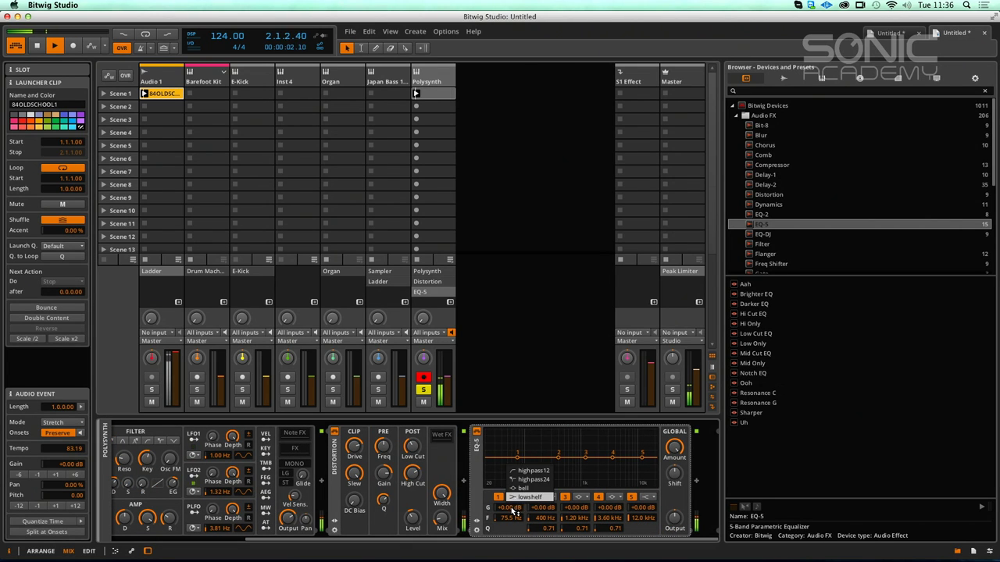
click(523, 472)
drag(516, 462, 495, 458)
key(space)
key(space)
mouse_move(643, 458)
mouse_down()
mouse_move(625, 442)
mouse_move(592, 453)
mouse_move(632, 447)
mouse_up()
key(space)
Step: Move EQ-5 from Polysynth to after Ladder on Audio 1, solo Audio 1 and unsolo Polysynth
drag(476, 475, 160, 293)
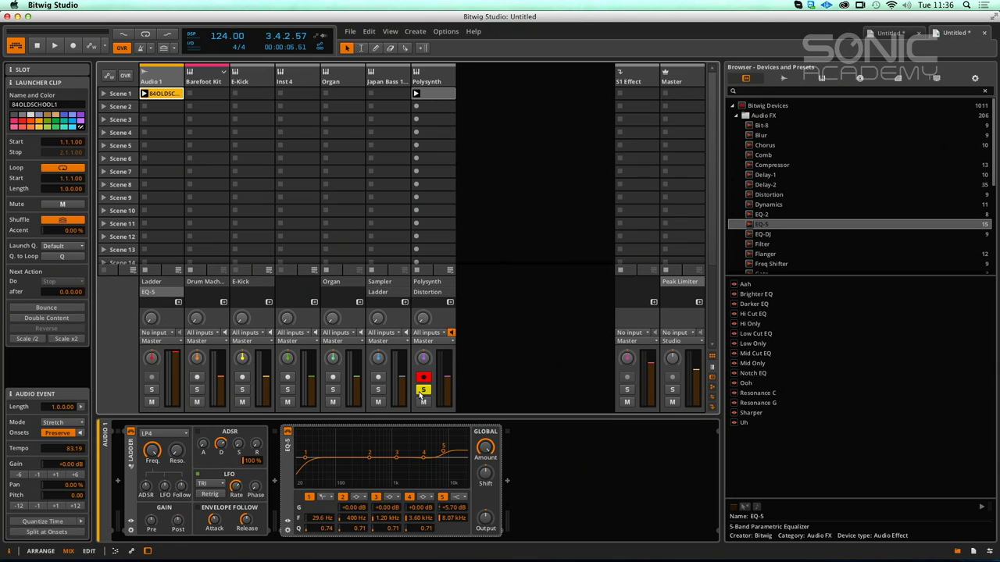
click(151, 389)
click(423, 391)
key(space)
key(space)
click(157, 75)
Step: During playback, set EQ-5's band 5 to about +0.2 dB at 12.7 kHz and band 4 to about +9.6 dB at 4.75 kHz
key(space)
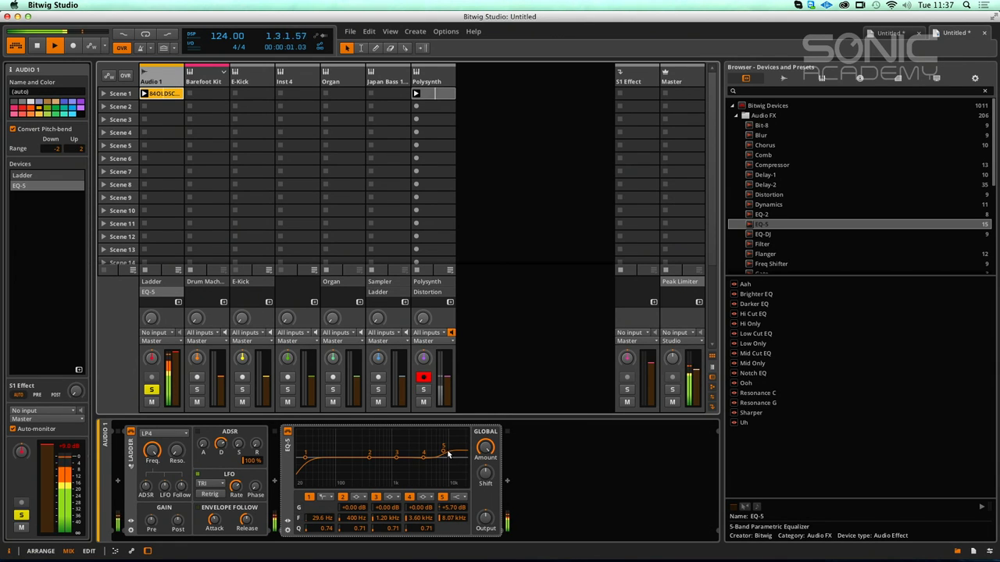
mouse_move(443, 449)
mouse_down()
mouse_move(452, 442)
mouse_move(406, 450)
mouse_move(453, 451)
mouse_move(339, 445)
mouse_move(429, 443)
mouse_up()
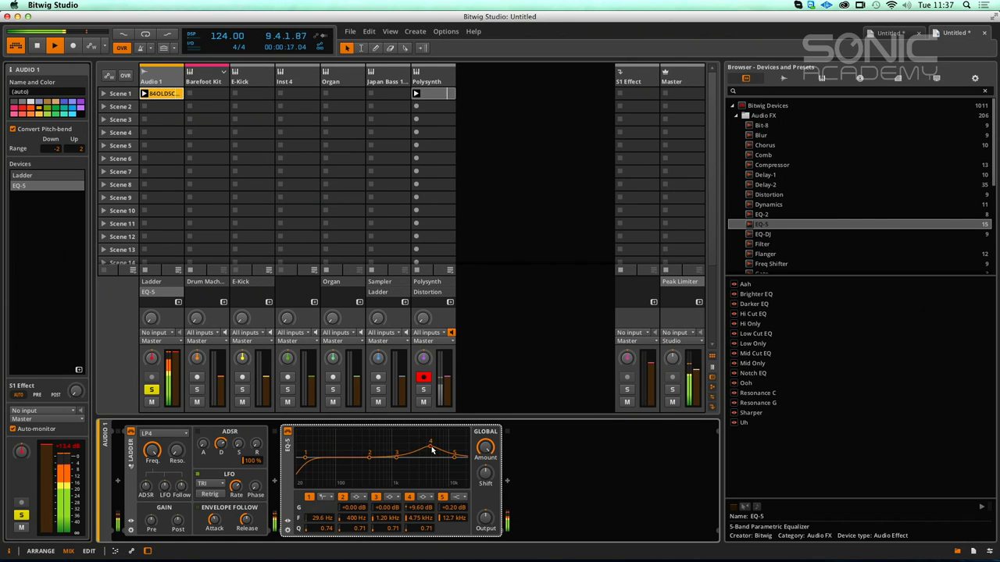
key(space)
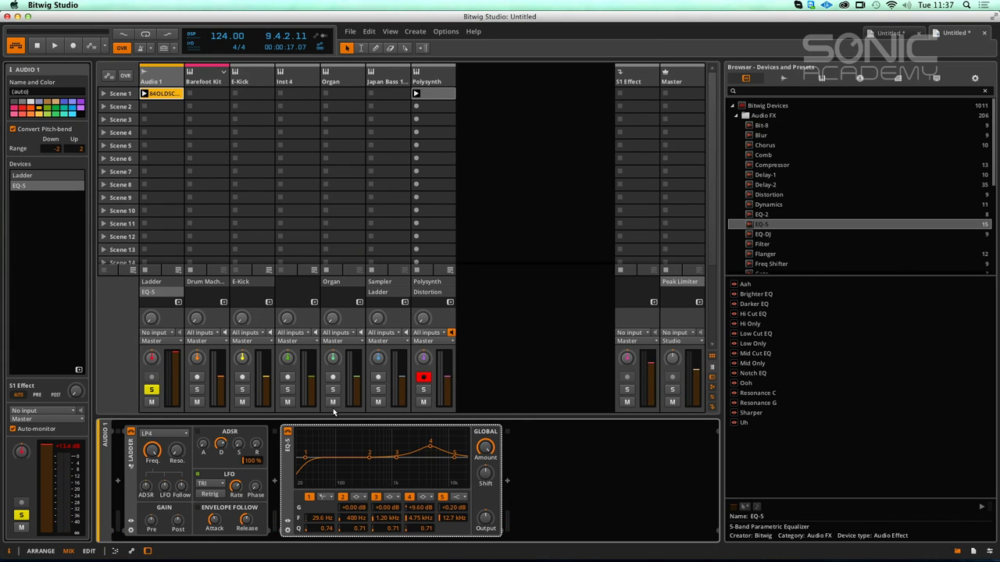
Step: Add an EQ-DJ device on a new audio track, and insert another after EQ-5 on Audio 1
drag(771, 237, 469, 252)
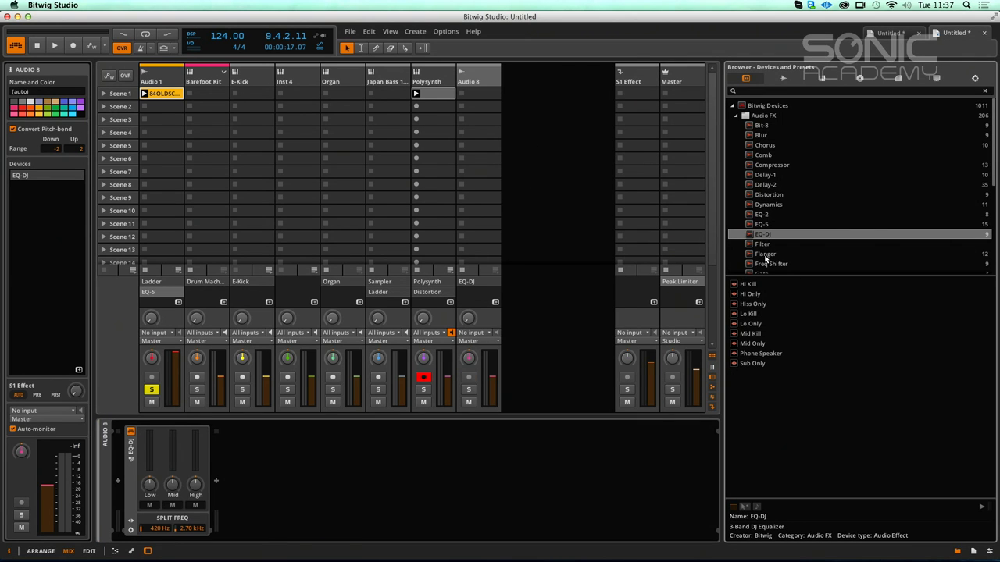
drag(725, 228, 168, 85)
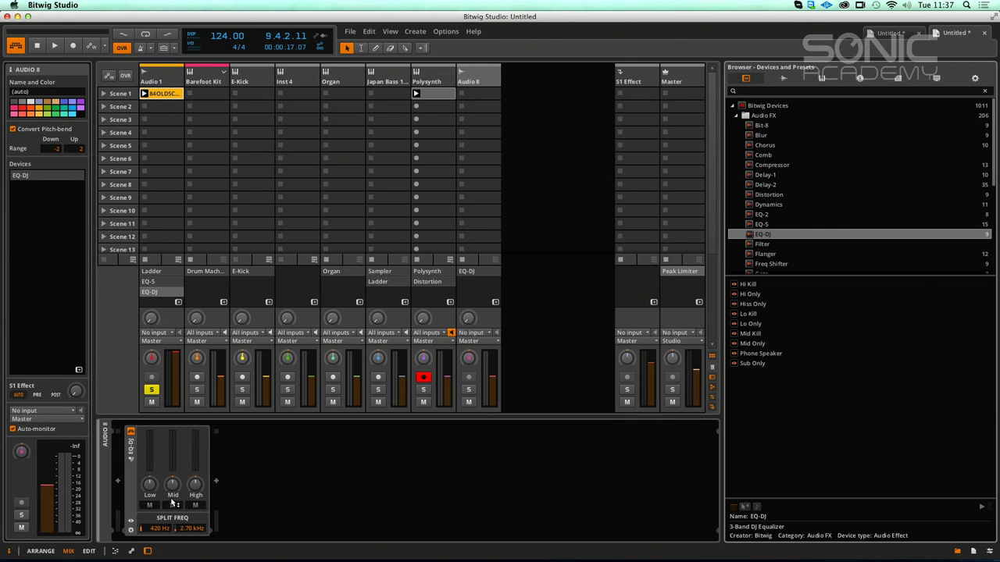
Step: During playback, turn down the Low gain and adjust the High gain of the EQ-DJ on Audio 8
key(space)
drag(149, 485, 148, 540)
drag(195, 487, 195, 434)
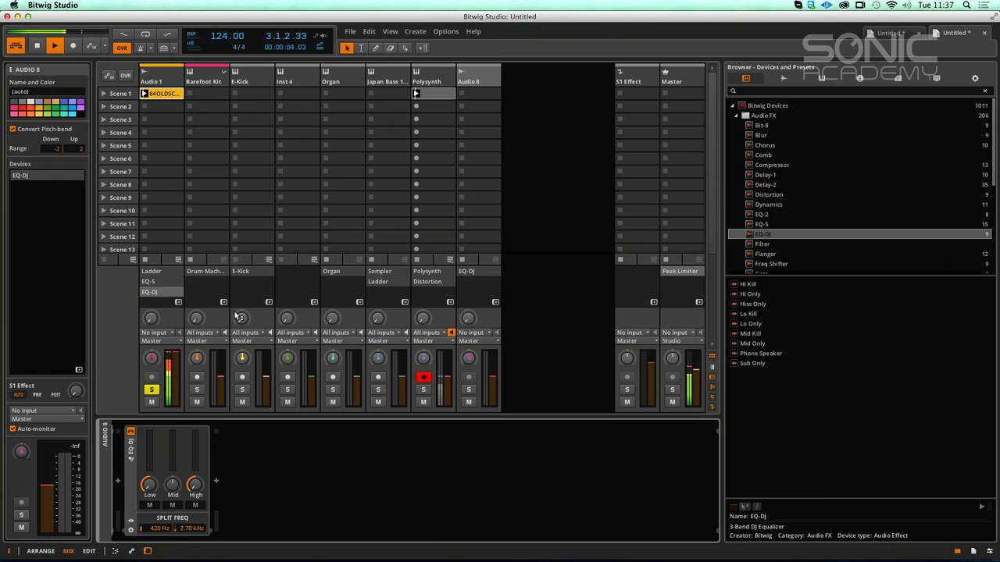
Step: On Audio 1's EQ-DJ, audition removing the lows during playback by sweeping the Low gain down and toggling the Low band's mute
click(169, 80)
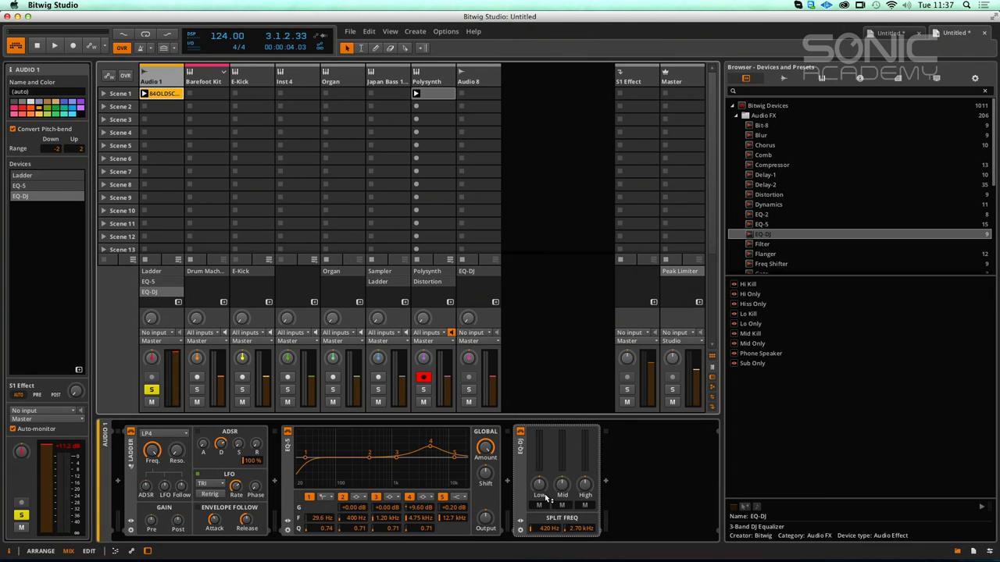
key(space)
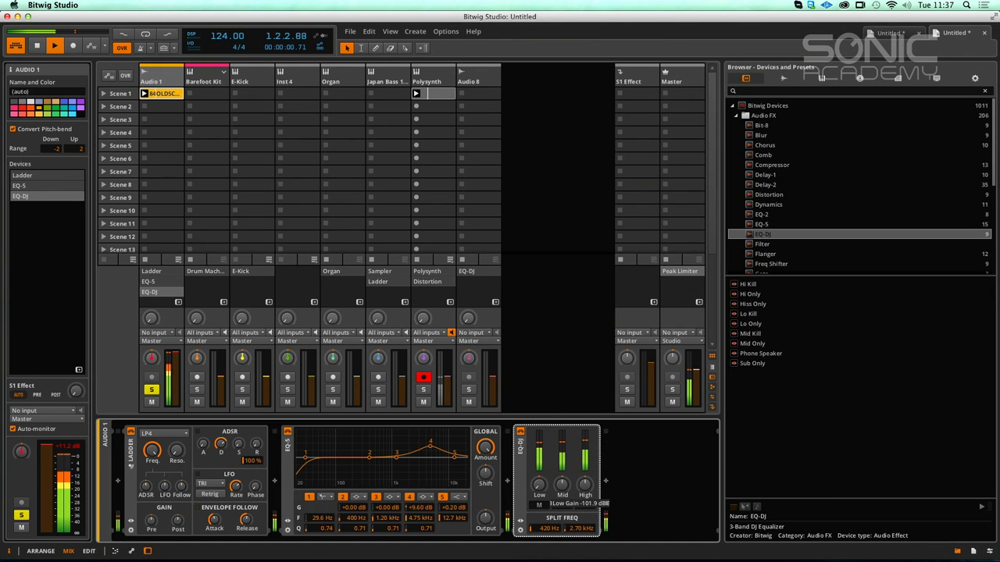
double_click(540, 492)
click(539, 505)
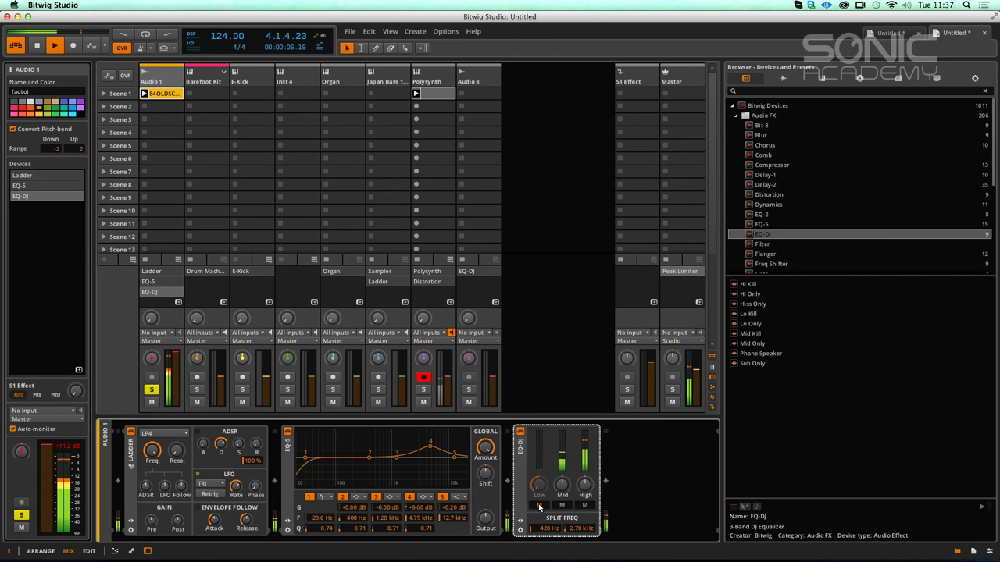
click(539, 505)
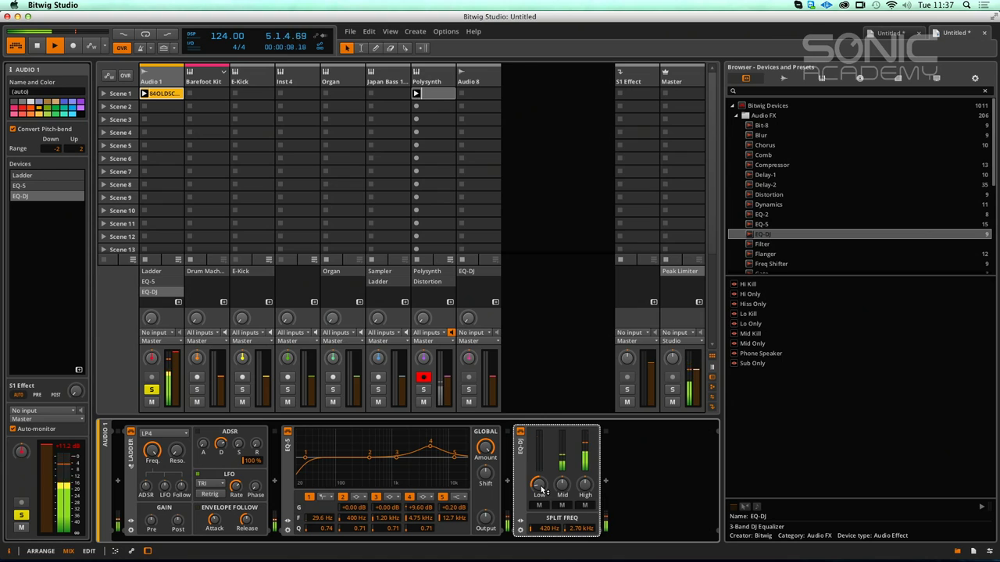
click(538, 505)
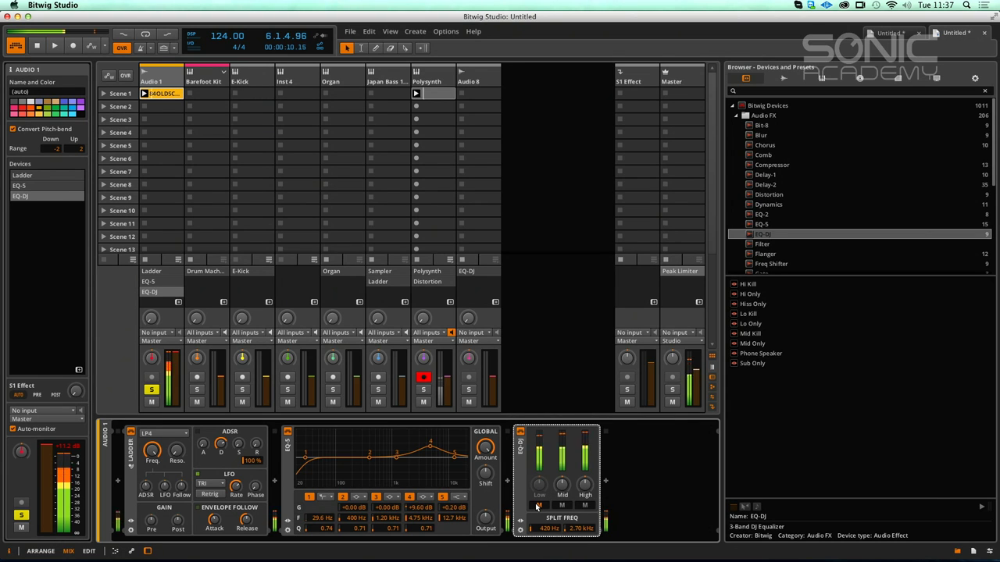
key(space)
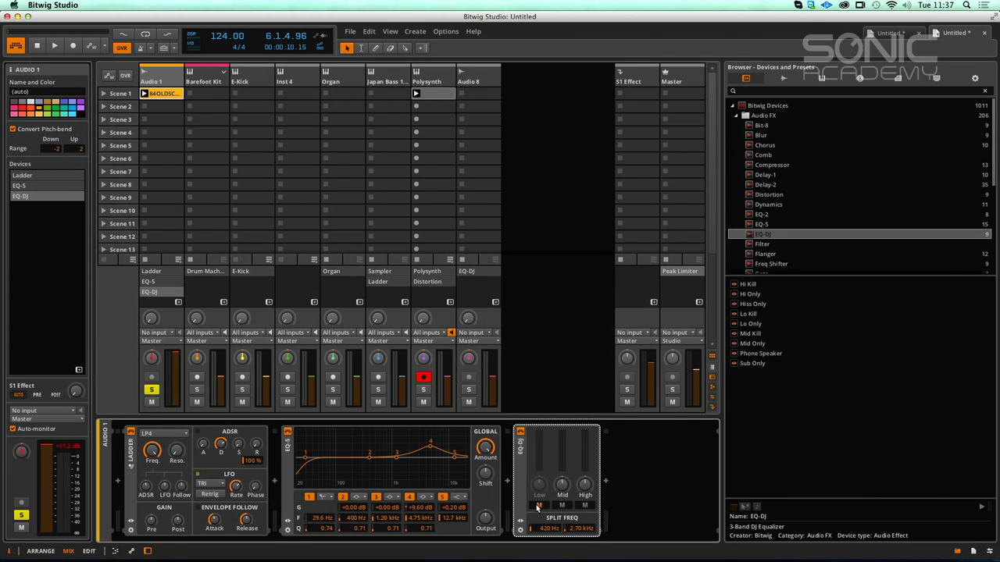
Step: Mute EQ-DJ's Mid, High and Low bands in turn during playback to compare the sound without each one
click(538, 505)
key(space)
click(563, 506)
click(585, 506)
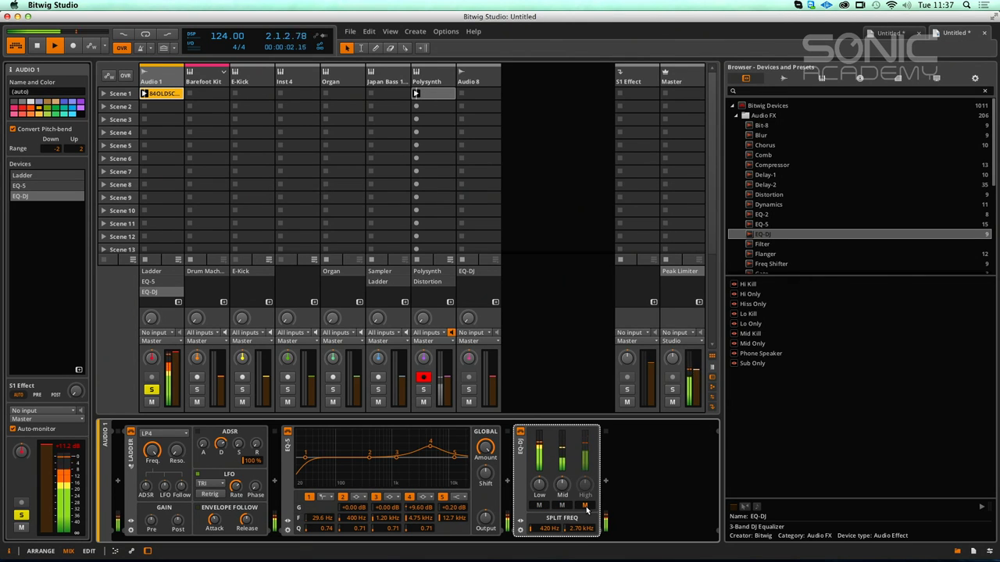
click(544, 506)
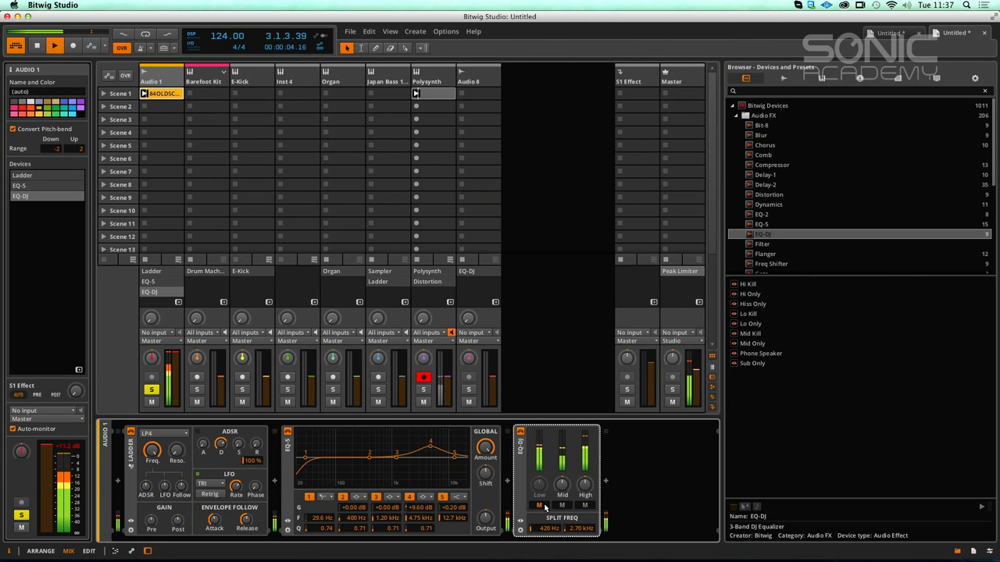
Step: Raise EQ-DJ's lower split frequency to 1.67 kHz, unmute the Low band and test its gain before stopping playback
drag(540, 529, 541, 486)
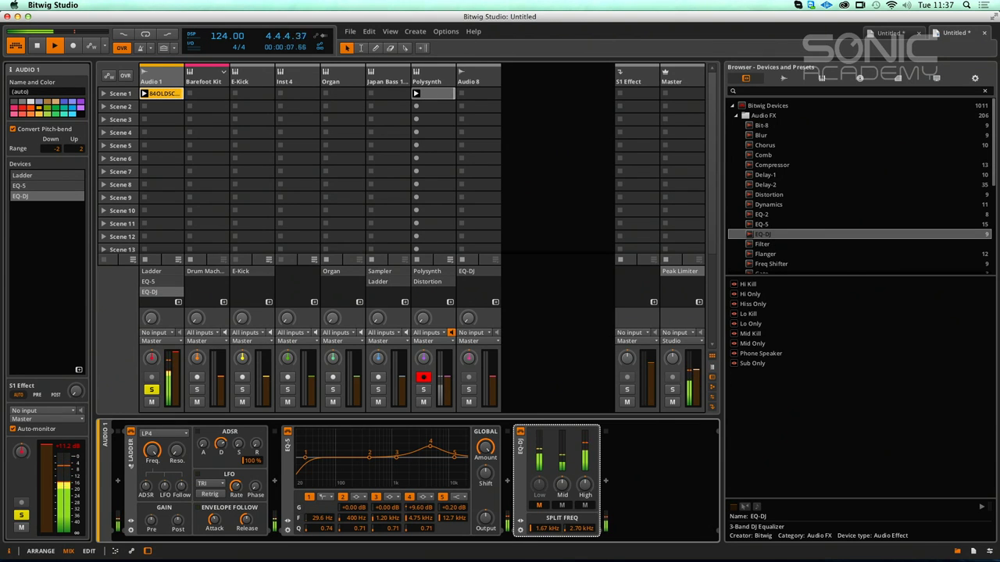
click(539, 506)
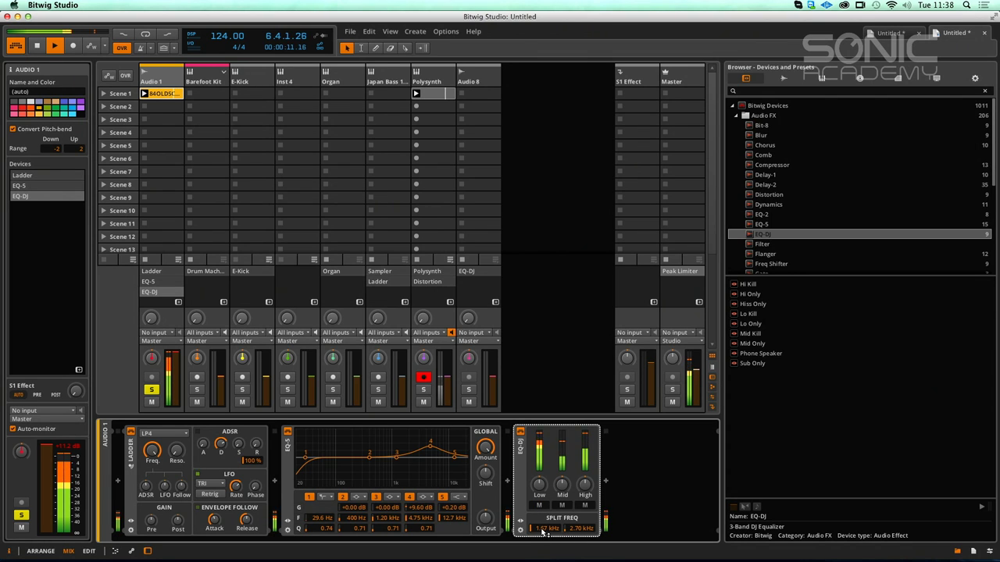
drag(539, 485, 539, 492)
double_click(539, 485)
key(space)
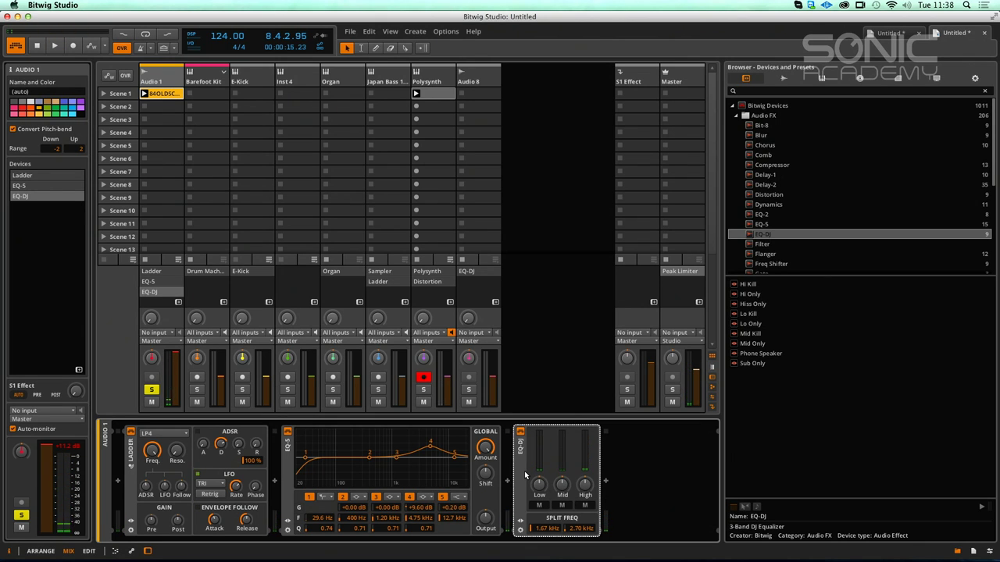
Step: Replace the EQ-DJ on Audio 1 with a Flanger after EQ-5, audition it in playback and bypass it
key(Delete)
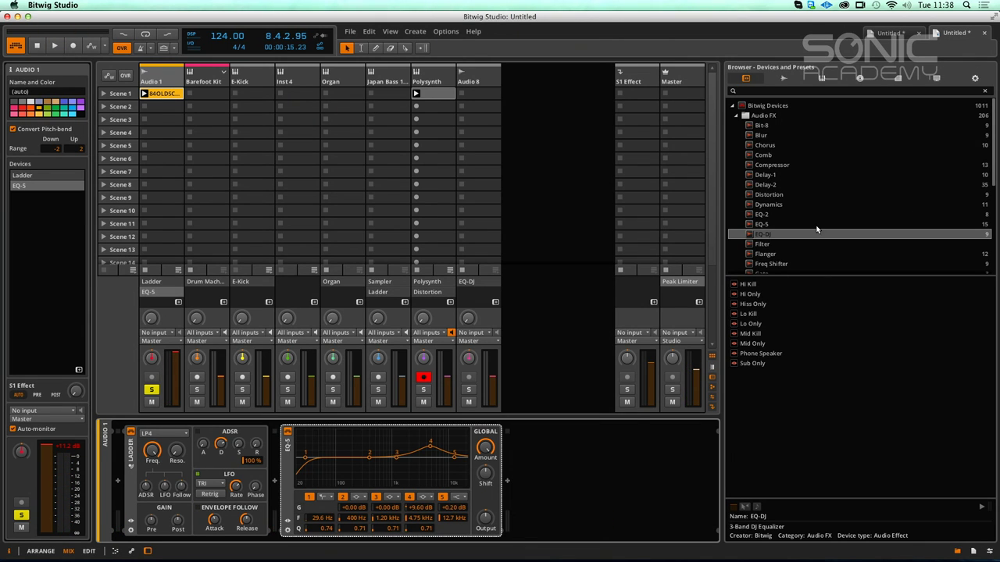
scroll(898, 191, down, 3)
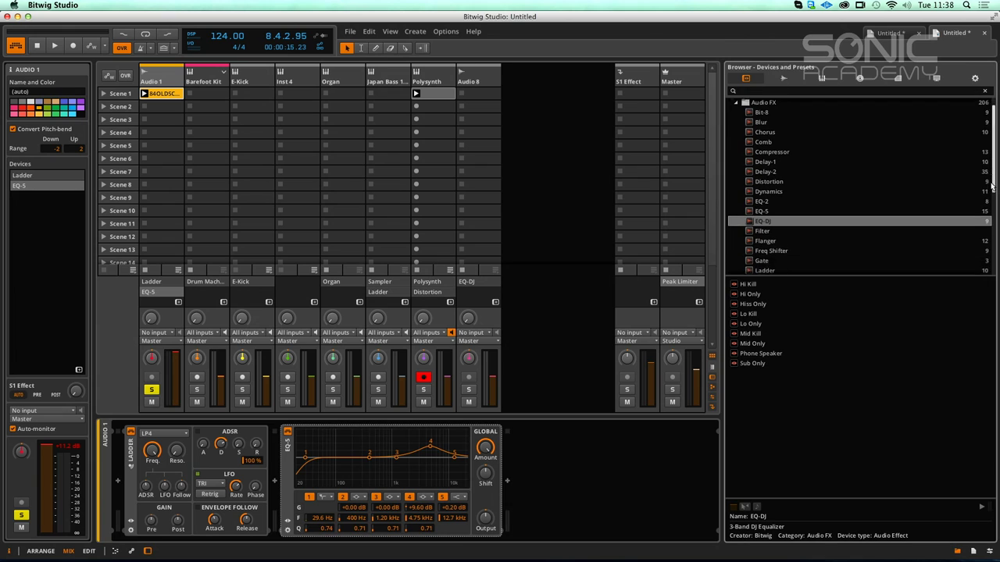
drag(765, 196, 580, 504)
key(space)
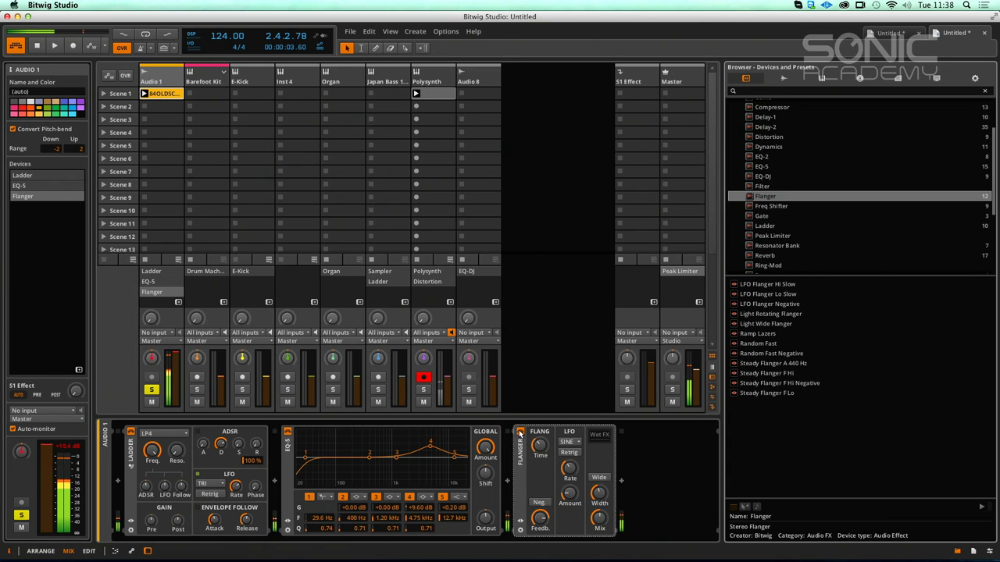
click(520, 432)
Step: Add a Freq Shifter after the Flanger on Audio 1, vary its Range and LR Split during playback, and delete it
drag(766, 206, 654, 447)
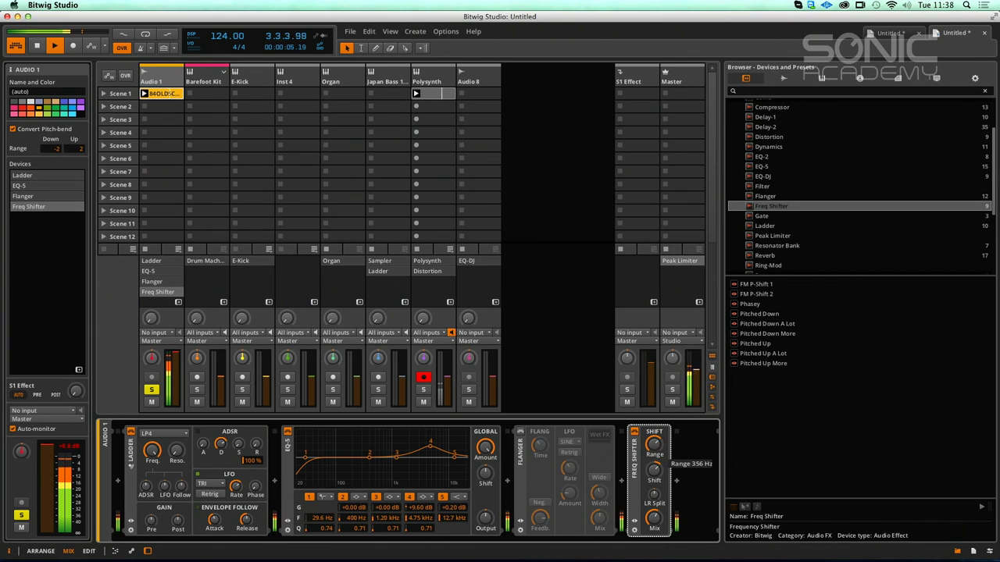
drag(654, 498, 654, 493)
drag(654, 444, 655, 487)
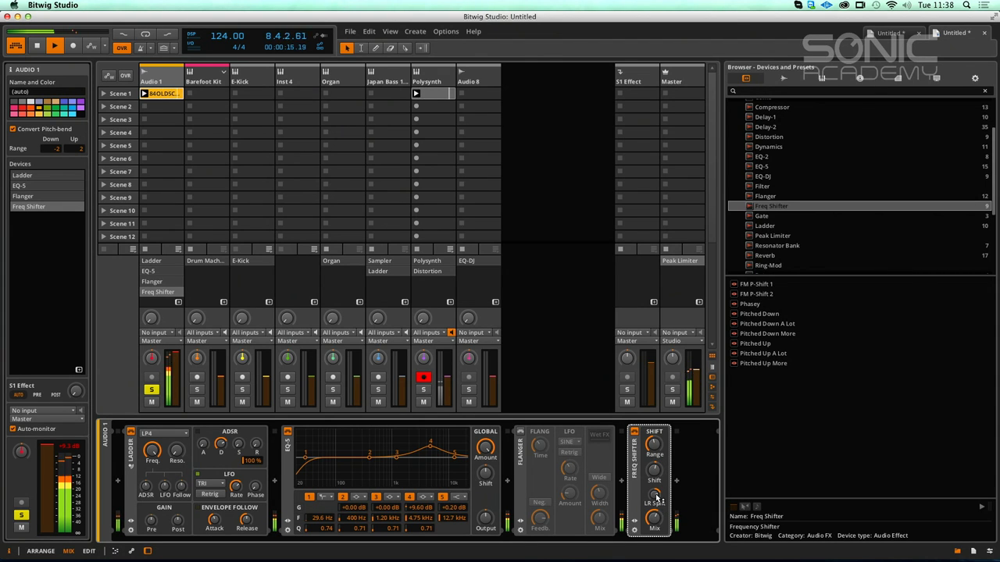
key(space)
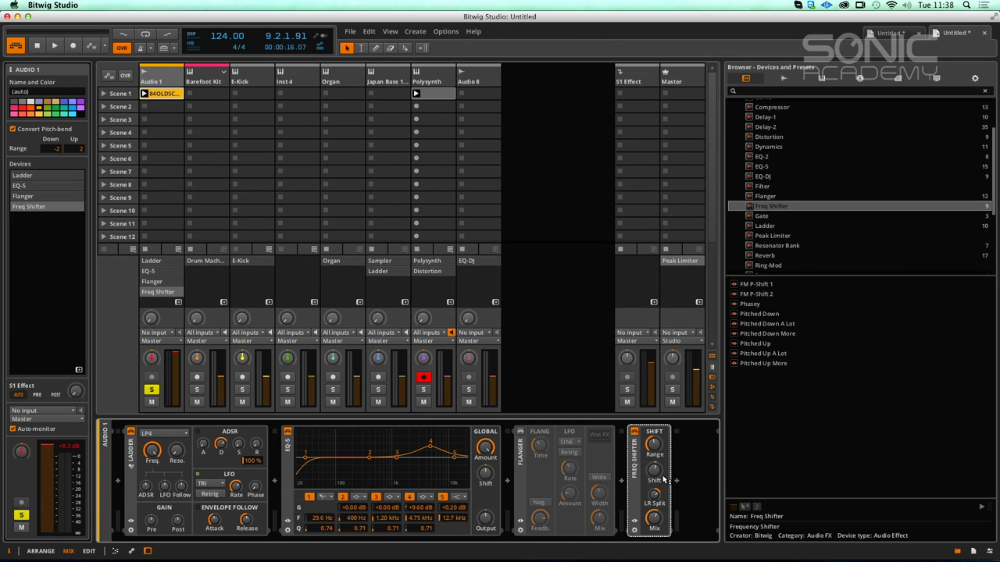
key(Delete)
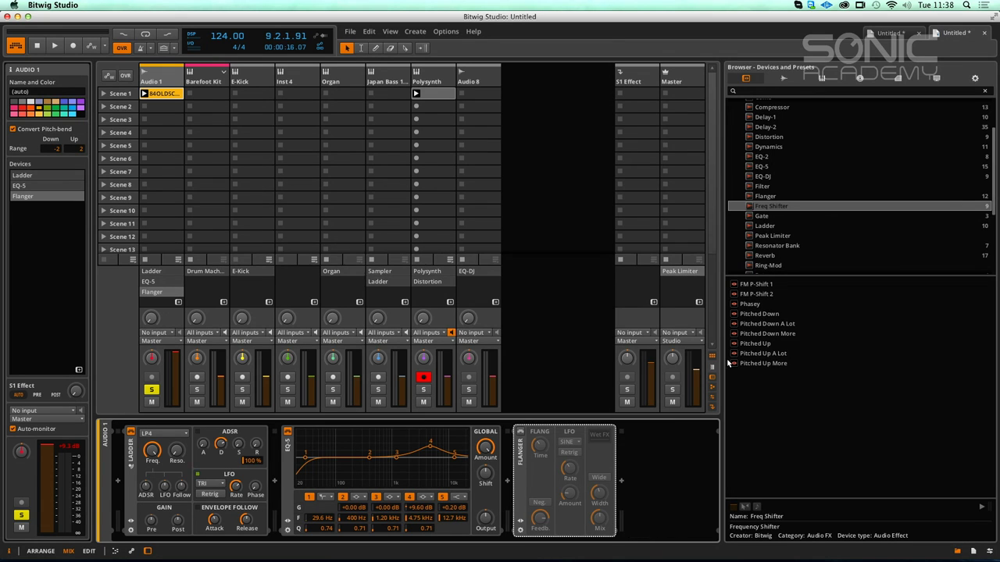
Step: Add a Gate after the Flanger on Audio 1 and adjust its Threshold, Attack, Depth and Release during playback
drag(760, 218, 649, 523)
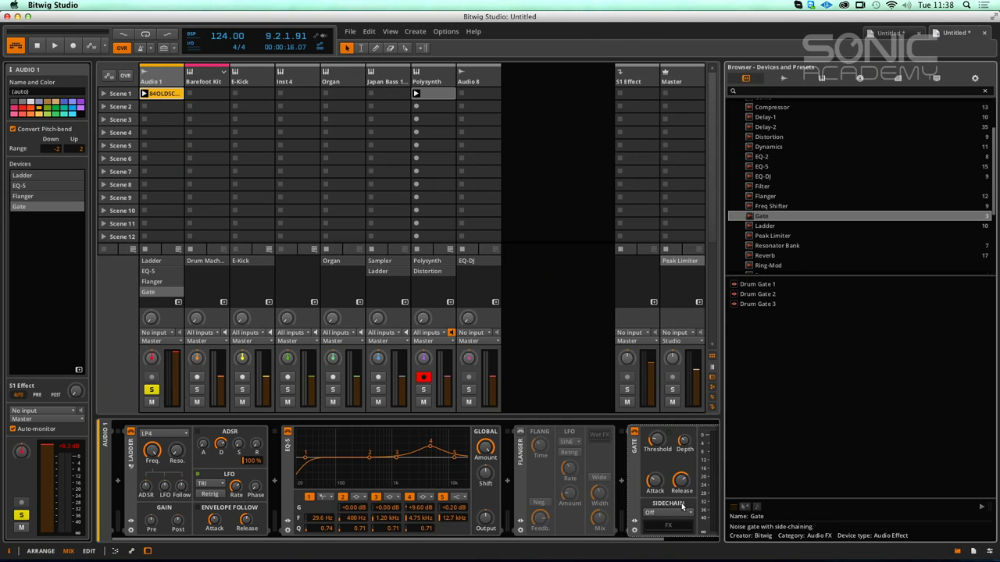
key(space)
drag(658, 443, 658, 439)
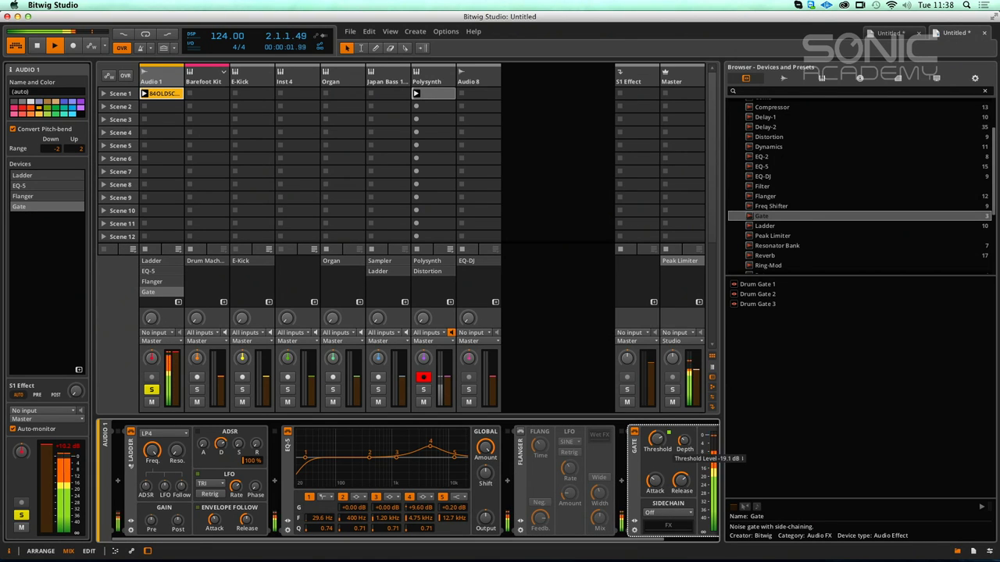
drag(655, 479, 655, 497)
drag(684, 441, 680, 500)
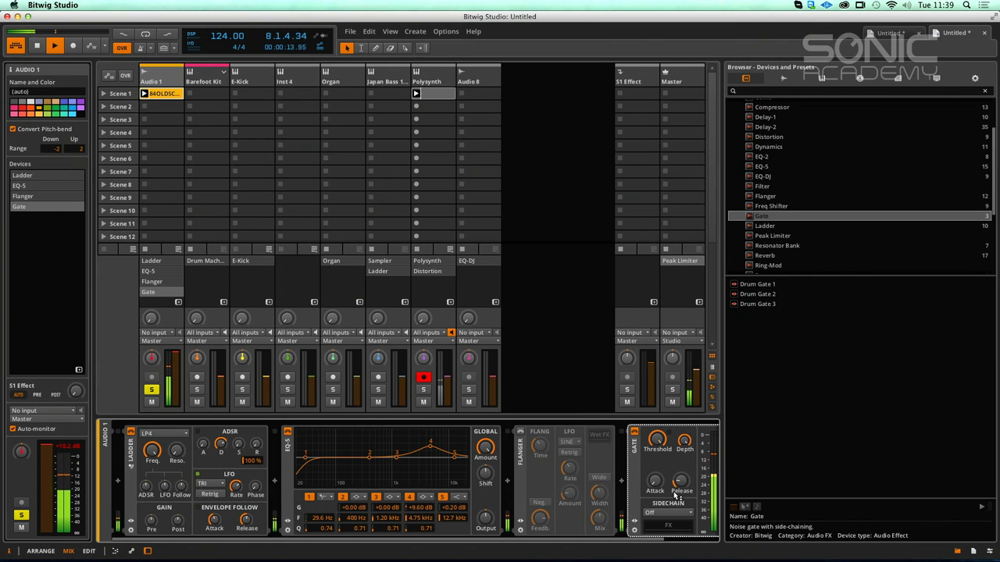
Step: Fine-tune the Gate's Threshold and Depth while listening, and remove the Gate from Audio 1
drag(658, 441, 686, 488)
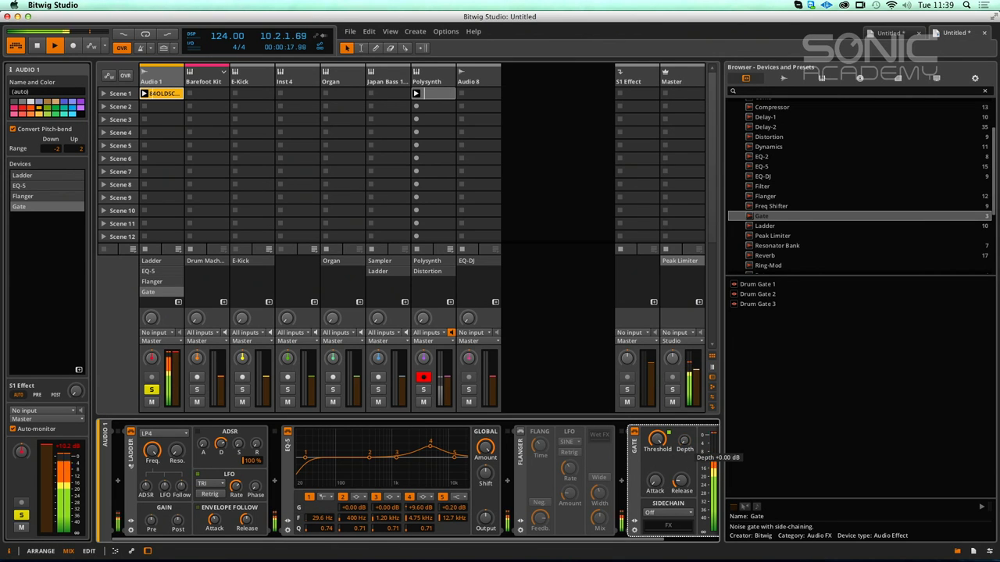
drag(685, 441, 685, 403)
key(space)
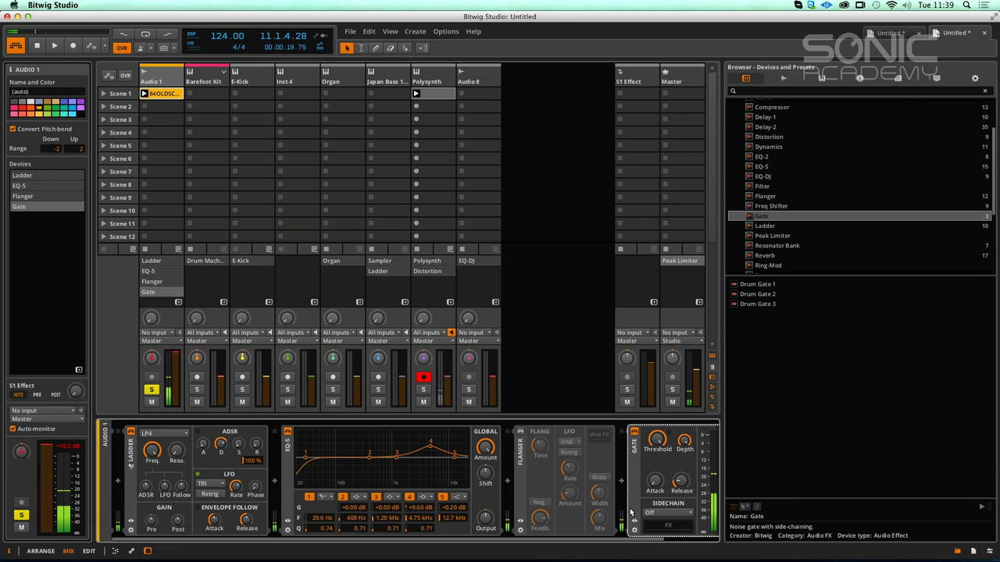
scroll(615, 541, right, 3)
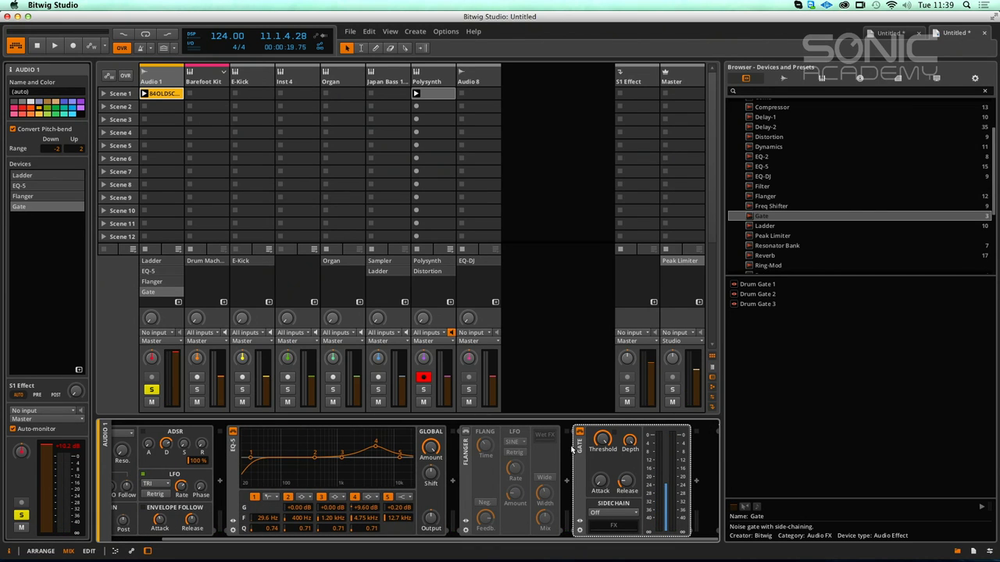
key(Delete)
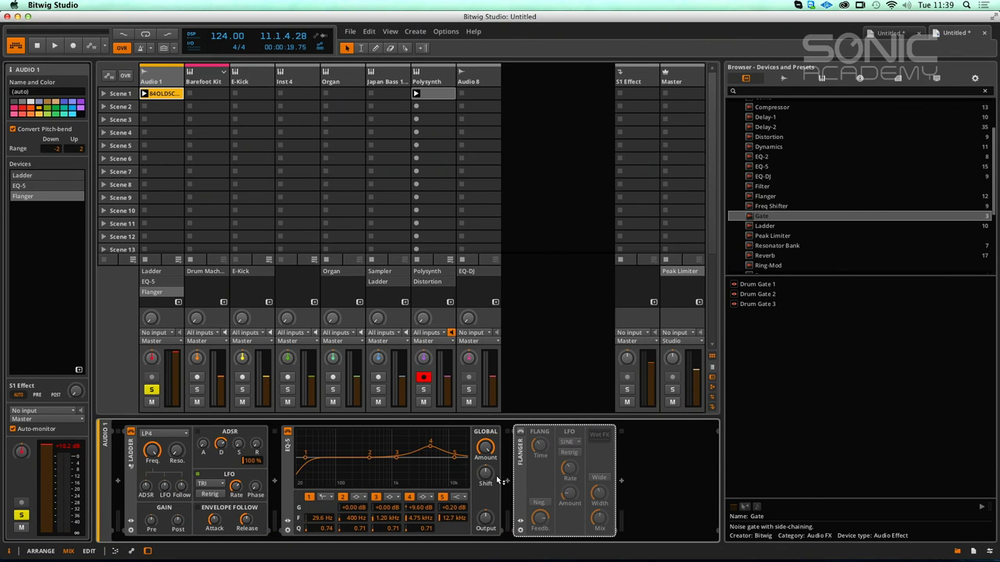
Step: Replace the bypassed Flanger on Audio 1 with a Resonator Bank, audition it briefly and delete it
key(Delete)
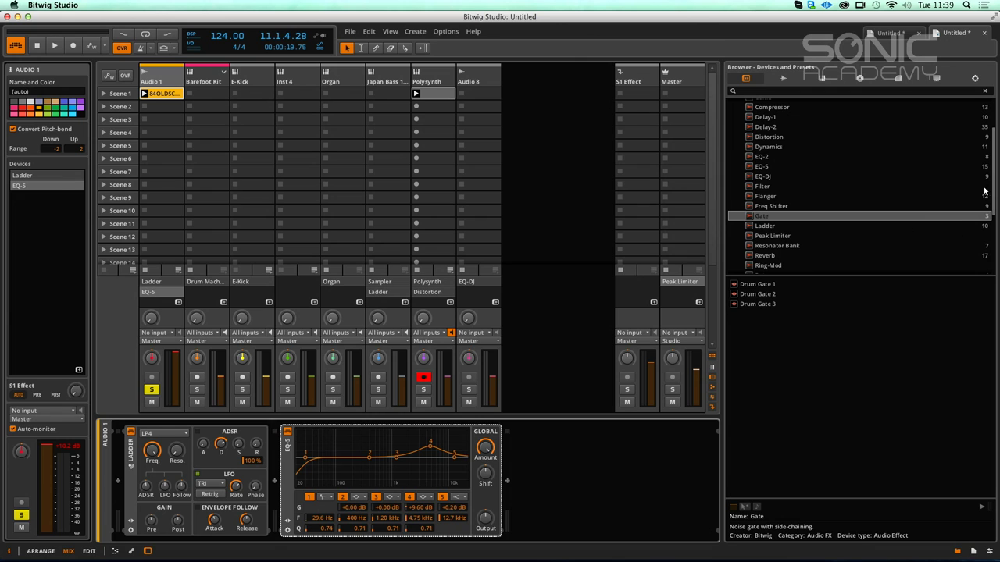
scroll(784, 185, down, 5)
drag(780, 178, 616, 500)
key(space)
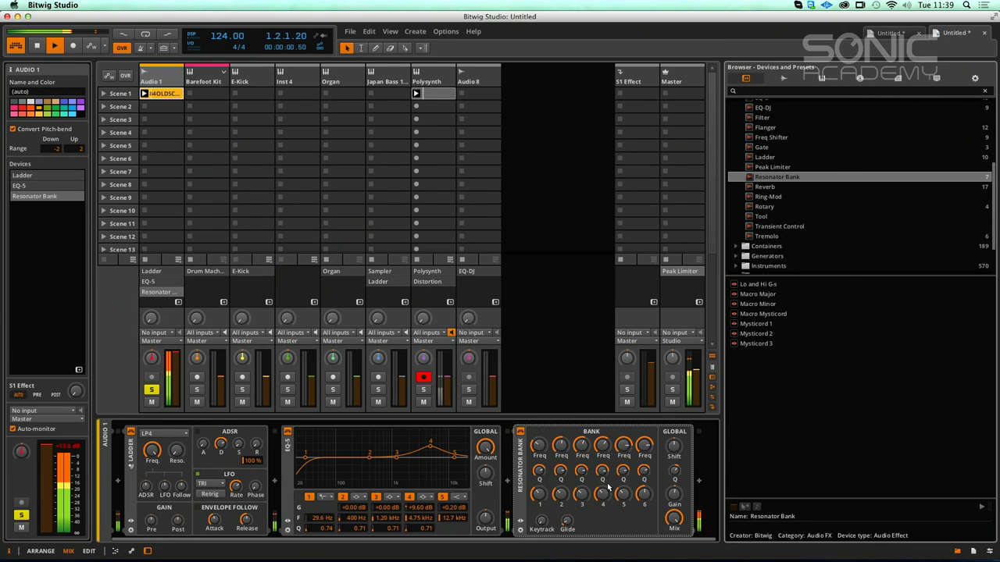
click(519, 468)
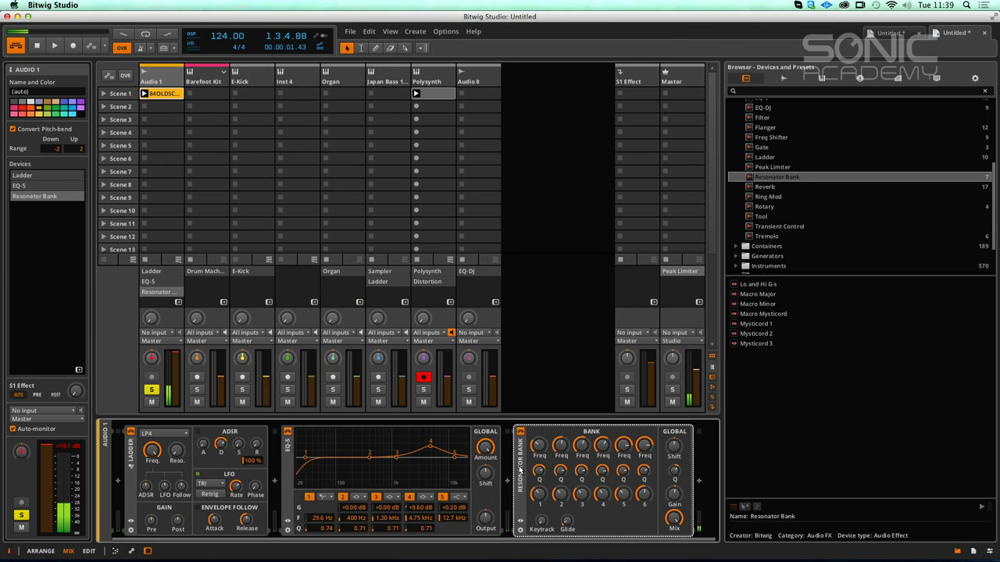
key(Delete)
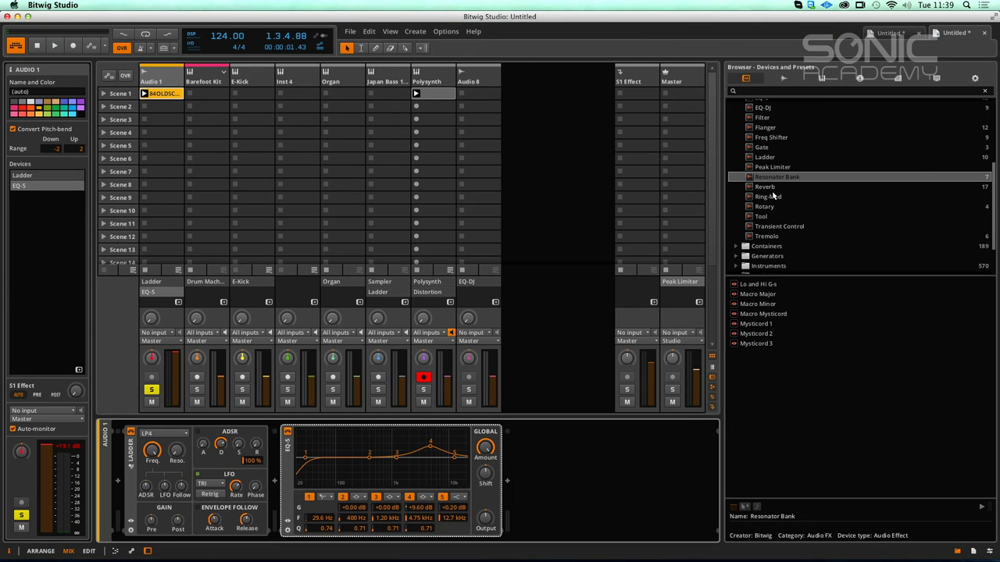
Step: Add a Ring-Mod after EQ-5 on Audio 1, audition it with different Frequency and Mix amounts, and delete it
drag(767, 197, 599, 510)
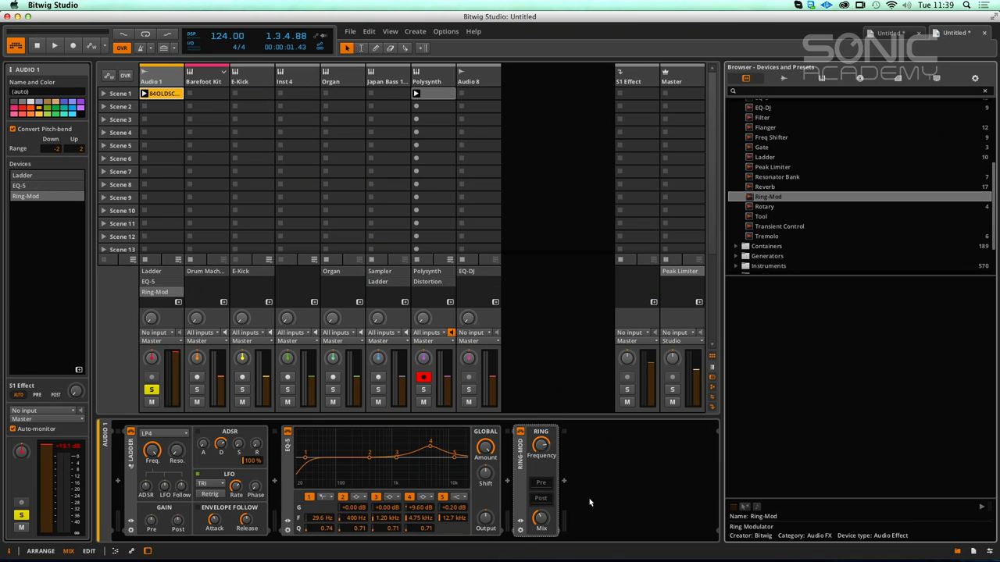
key(space)
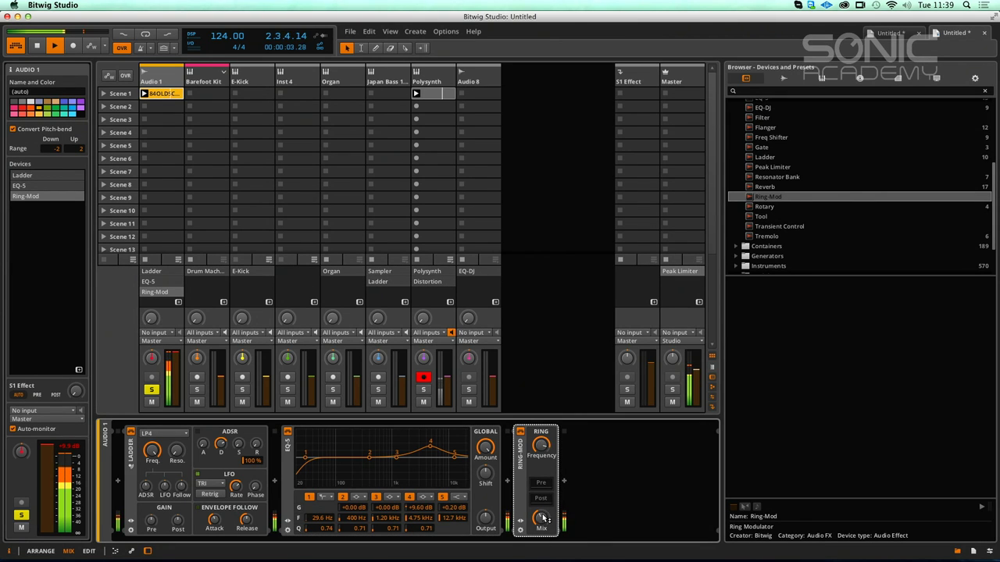
drag(542, 448, 542, 480)
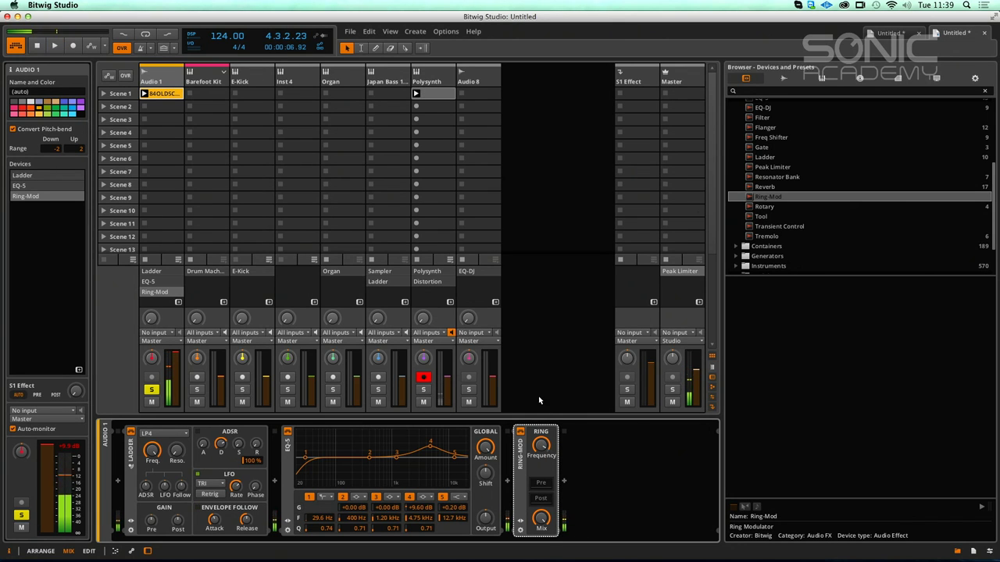
key(Delete)
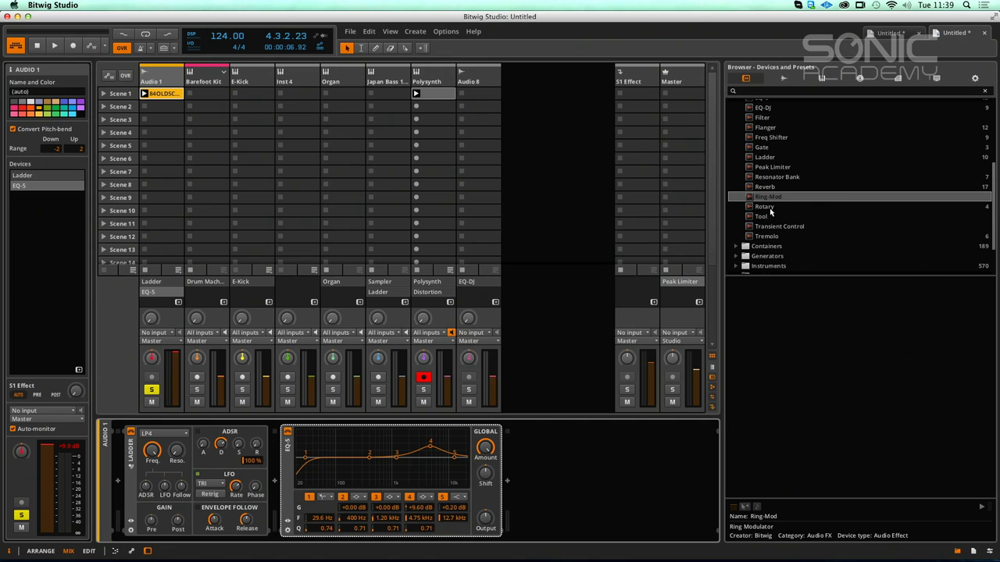
Step: Add a Rotary after EQ-5 on Audio 1, raise its Time modulation during playback, and delete it
drag(764, 206, 512, 468)
key(space)
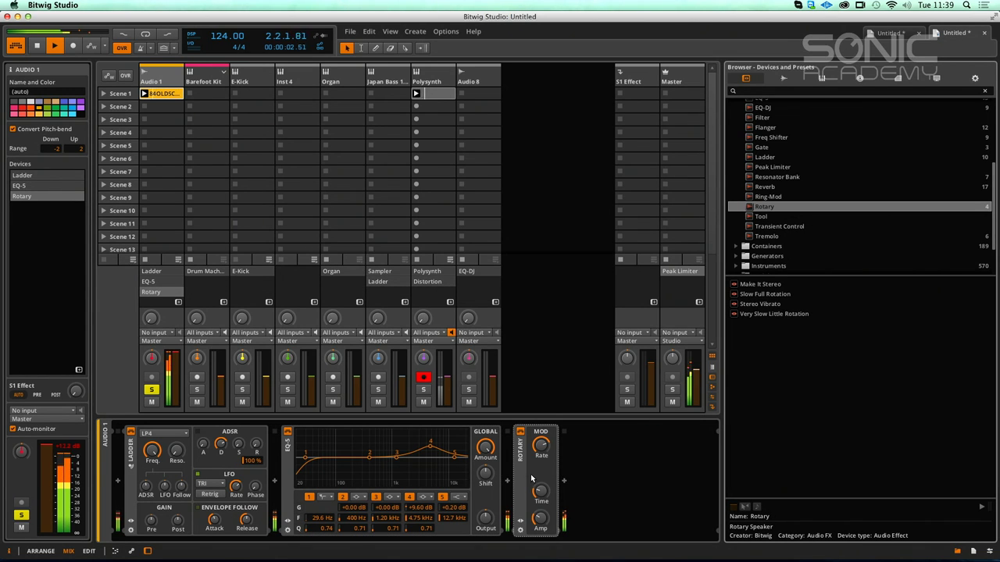
click(545, 452)
drag(545, 492, 545, 465)
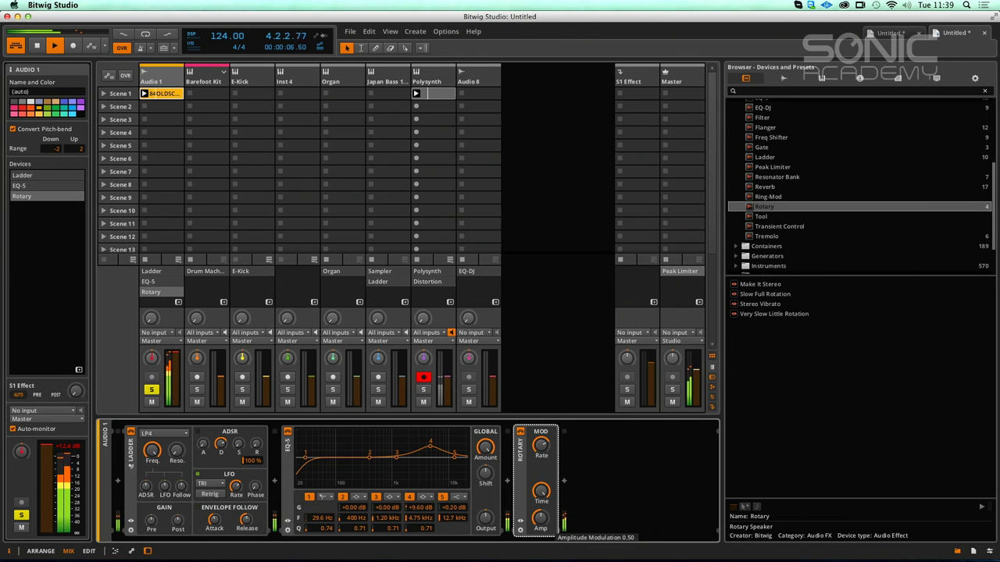
key(space)
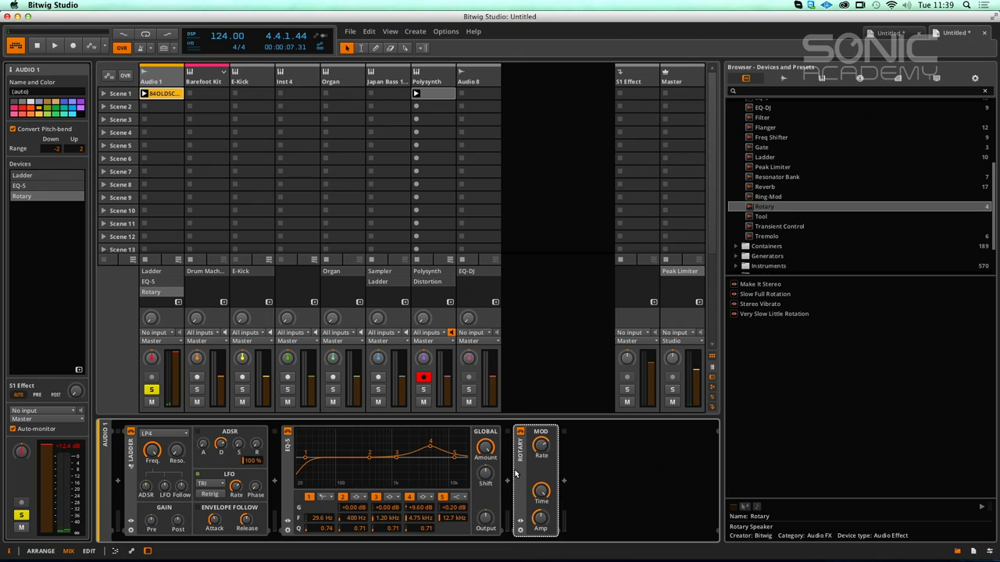
key(Delete)
Step: Add a Tool device after EQ-5 on Audio 1, toggle its L- and R- phase inversion, and delete it
drag(757, 216, 573, 453)
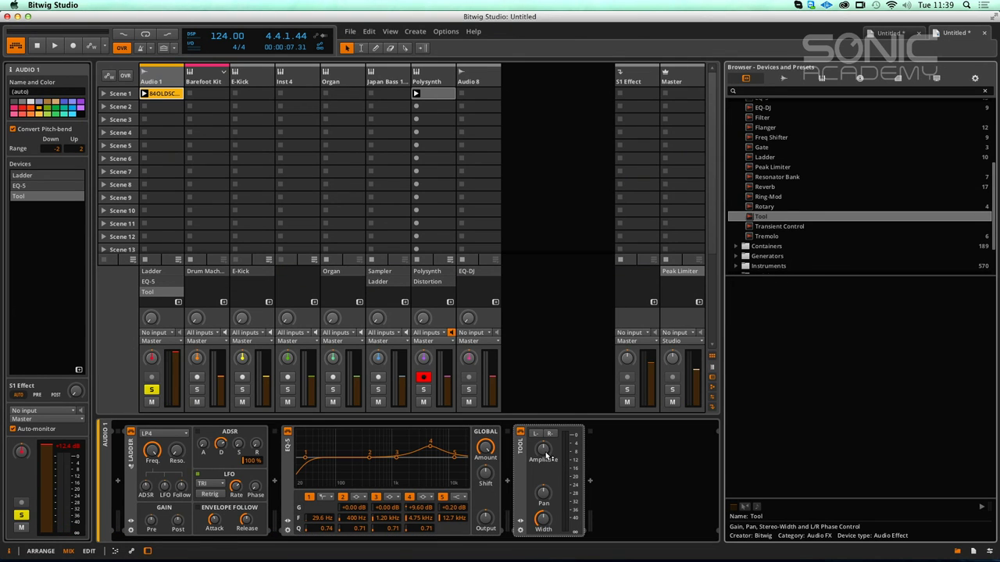
click(536, 430)
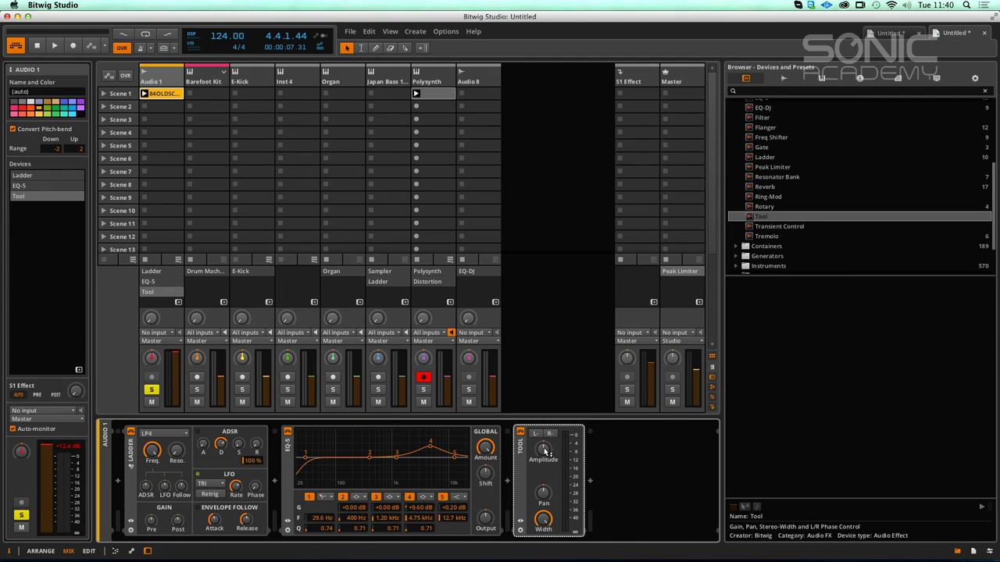
click(549, 434)
click(532, 434)
click(551, 434)
click(533, 434)
key(Delete)
Step: Add a Transient Control after EQ-5 on Audio 1, audition it with raised Attack and lowered Sustain, and delete it
drag(798, 226, 595, 459)
key(space)
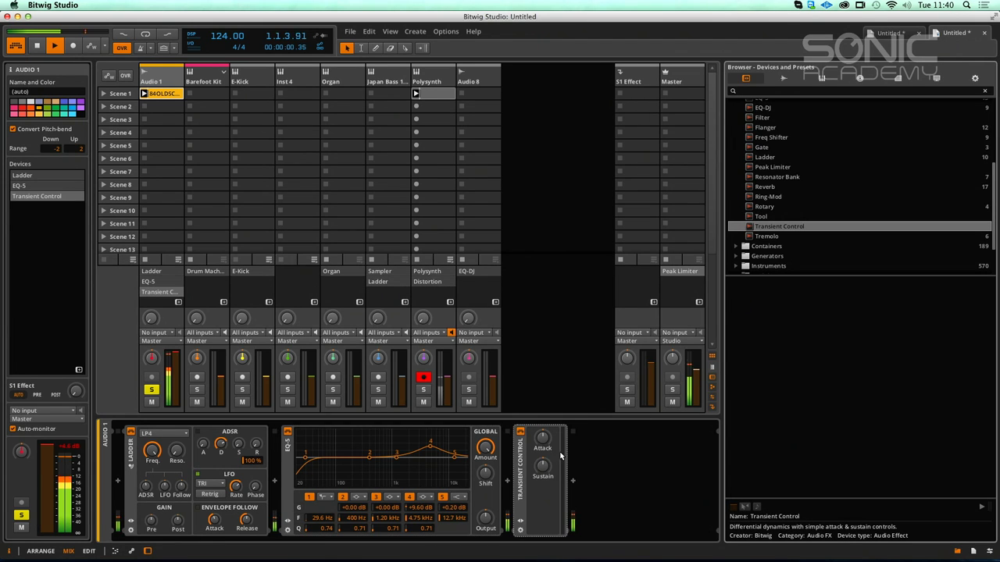
drag(545, 441, 544, 383)
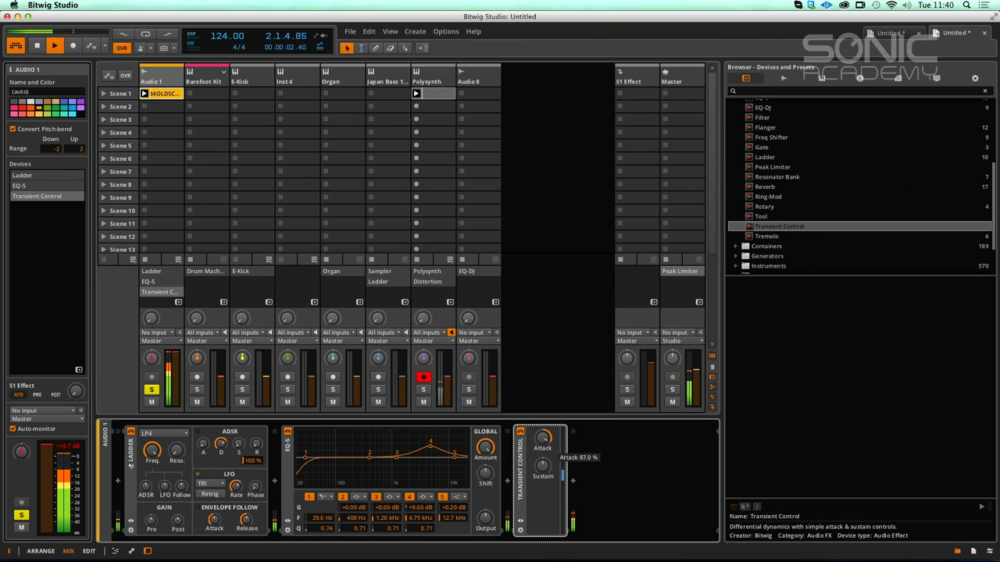
drag(543, 465, 543, 539)
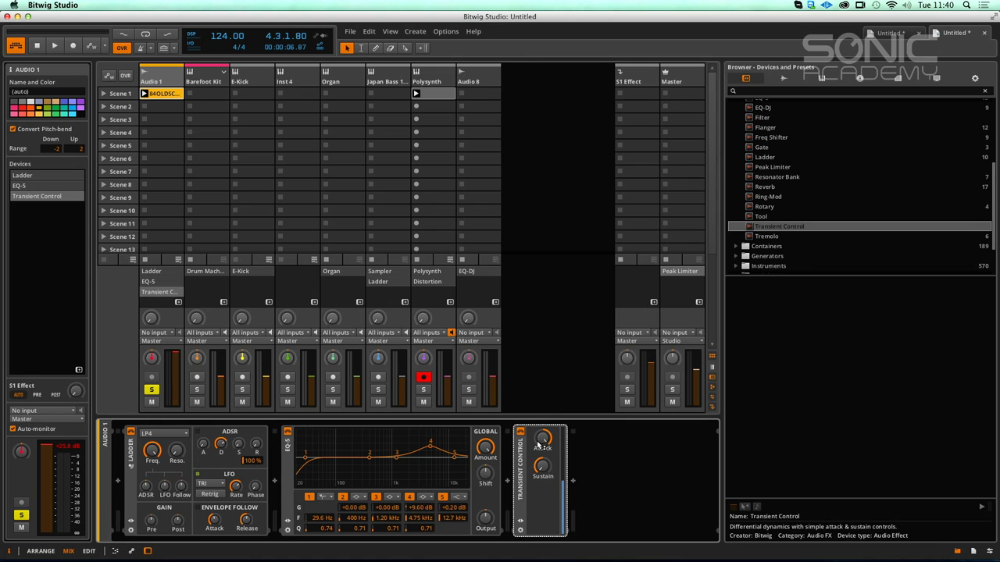
key(Delete)
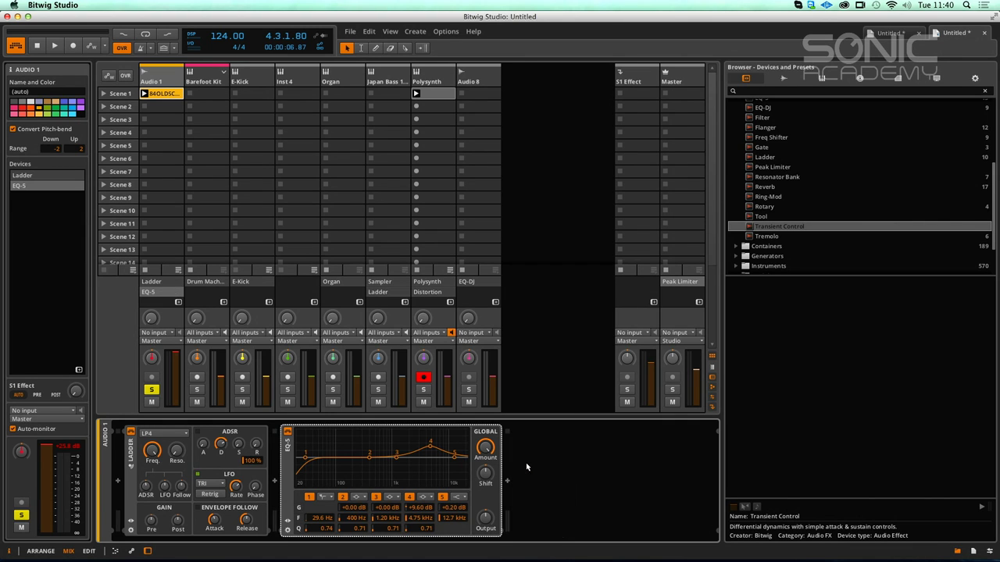
Step: Add a Tremolo after EQ-5 on Audio 1 and adjust its Rate and Depth during playback
drag(775, 238, 597, 461)
key(space)
drag(543, 441, 545, 461)
drag(542, 507, 542, 492)
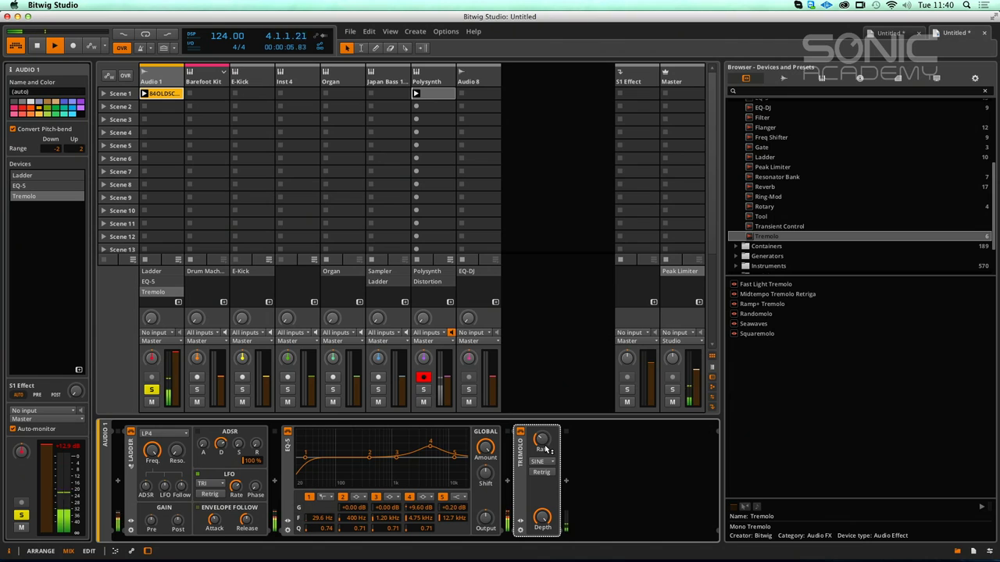
drag(543, 442, 544, 418)
Step: Audition the Tremolo with Retrig enabled, the SQUARE waveform and a different Rate, and delete it from Audio 1
click(542, 472)
click(550, 464)
click(549, 474)
click(550, 464)
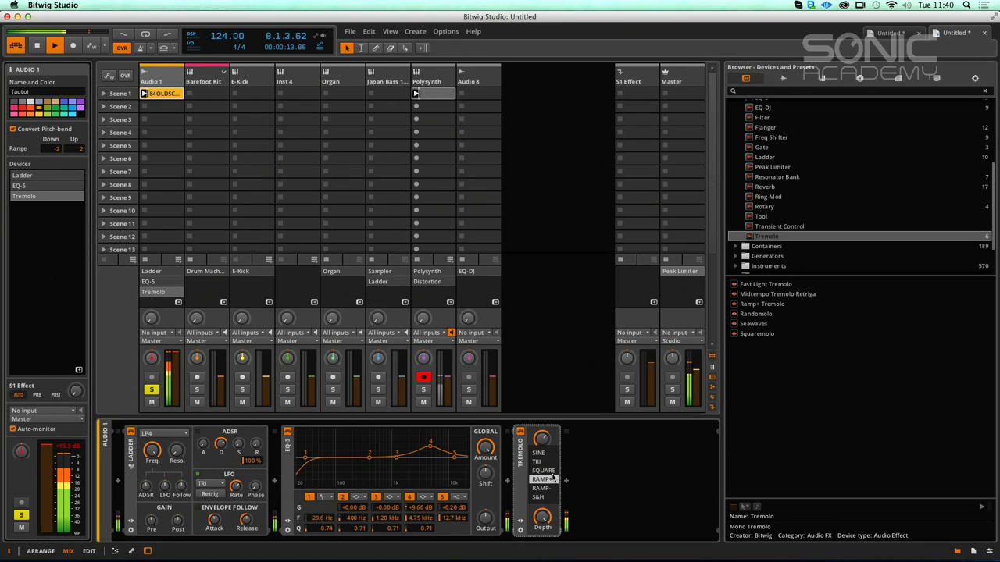
click(551, 473)
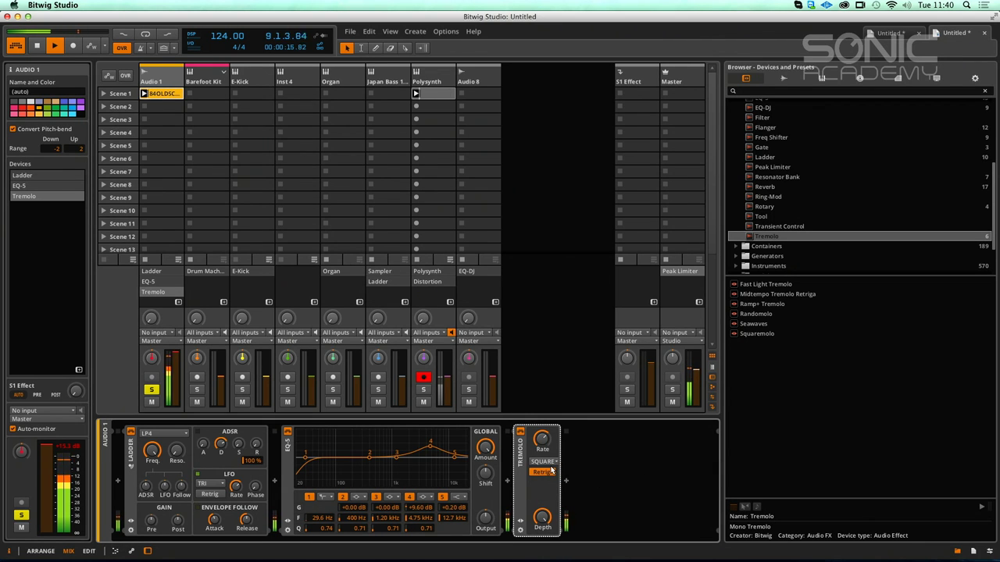
drag(543, 439, 543, 445)
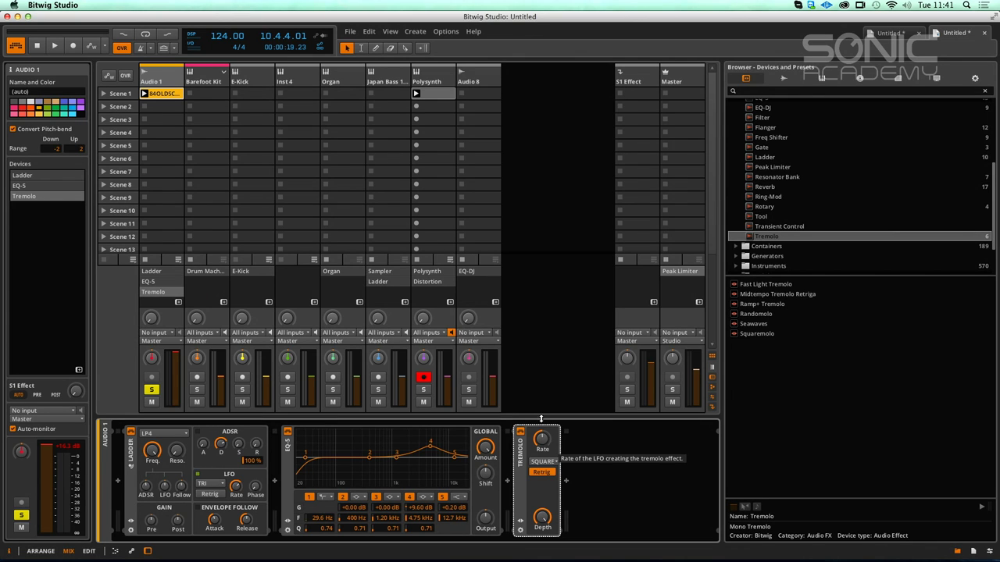
key(Delete)
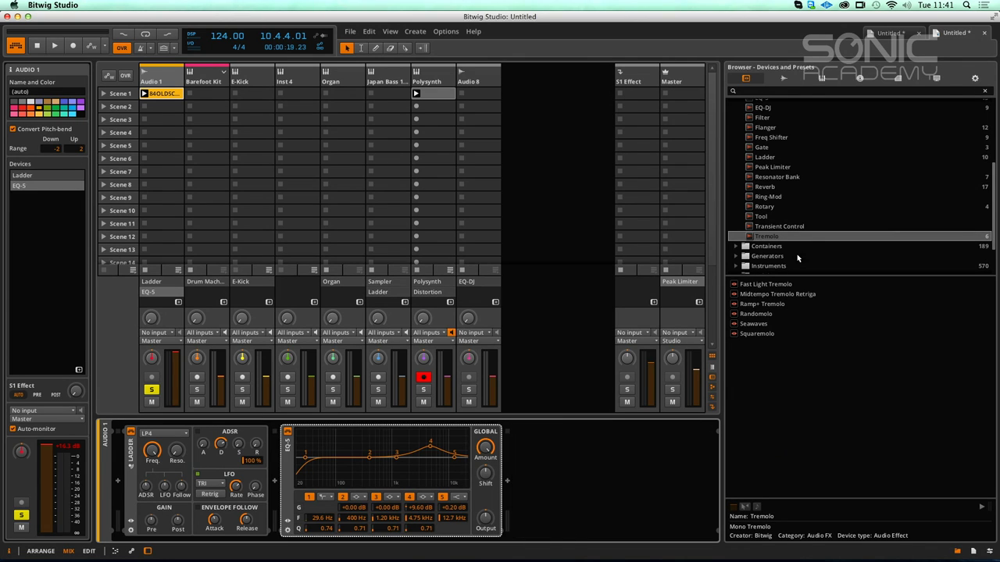
Step: Add a Reverb after EQ-5 on Audio 1 and audition it with adjusted Size and Diffusion
drag(769, 190, 572, 472)
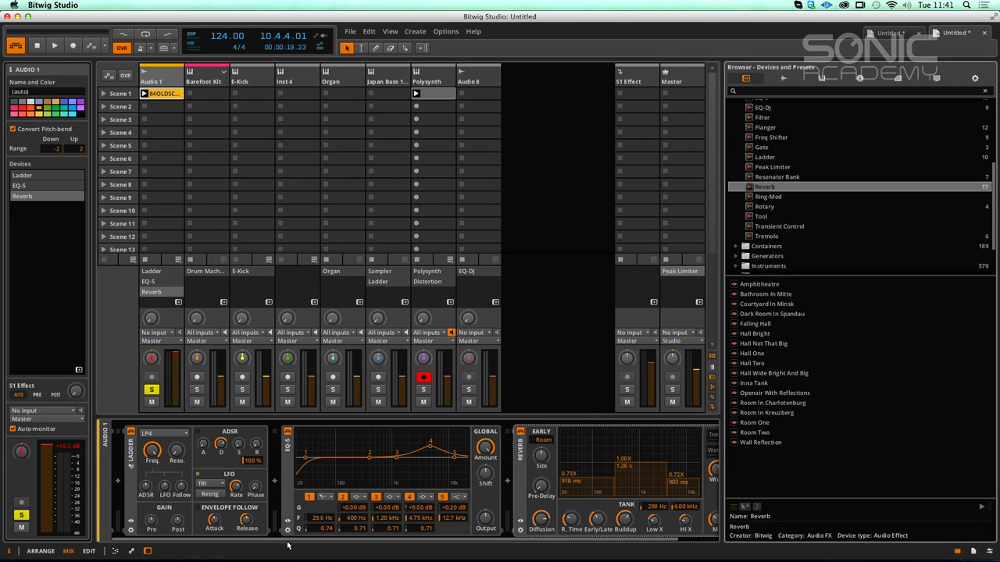
scroll(459, 542, right, 3)
key(space)
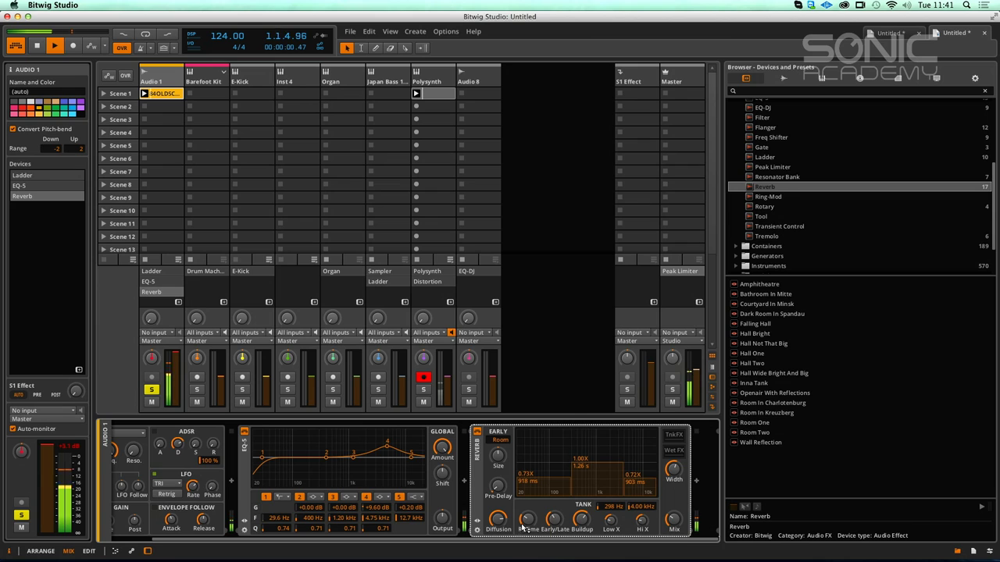
key(space)
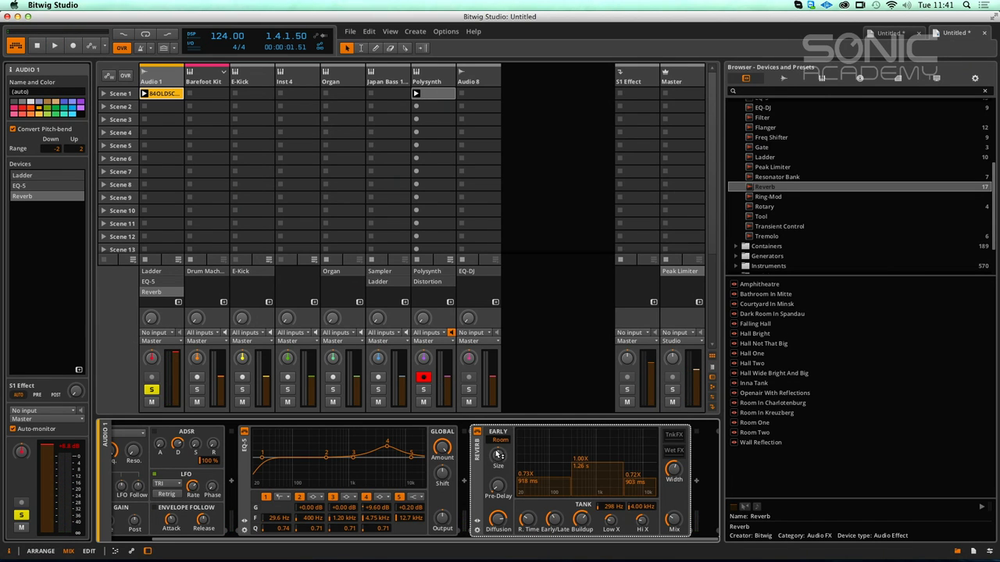
key(space)
mouse_move(513, 458)
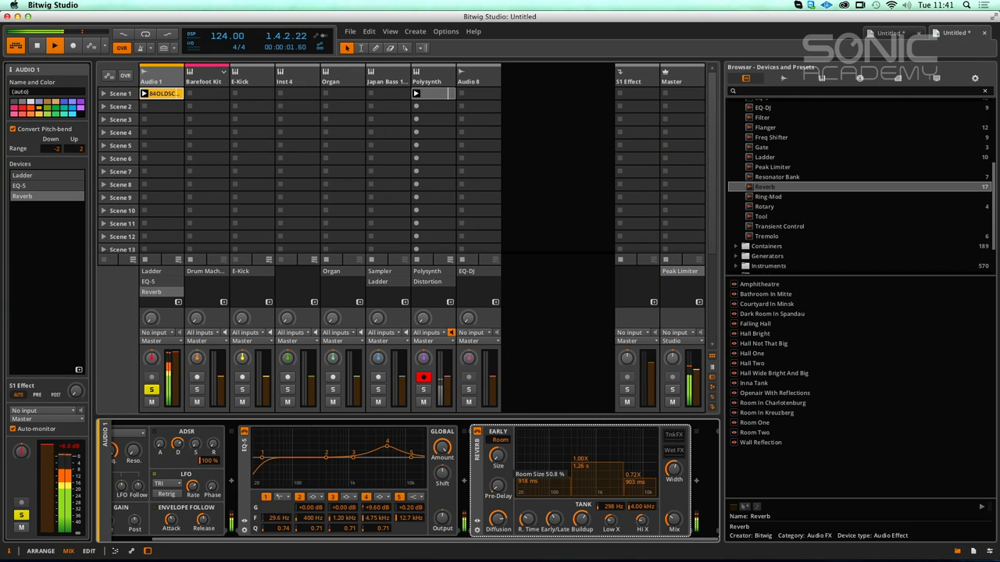
mouse_move(499, 520)
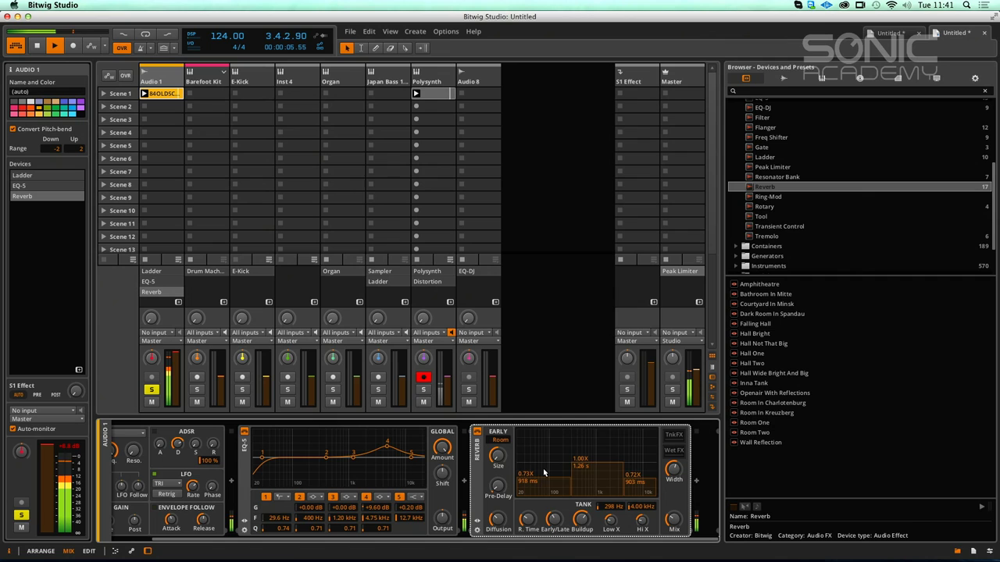
key(space)
Step: Compare the Reverb's Hall early-reflection mode with Room during playback, adjust its Size and shorten the reverb time to 708 ms
click(507, 440)
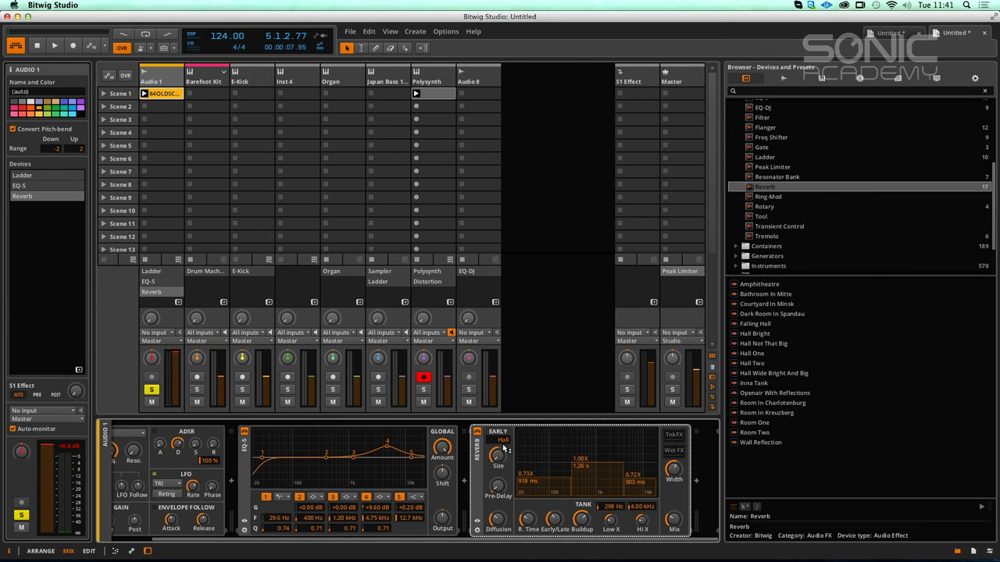
key(space)
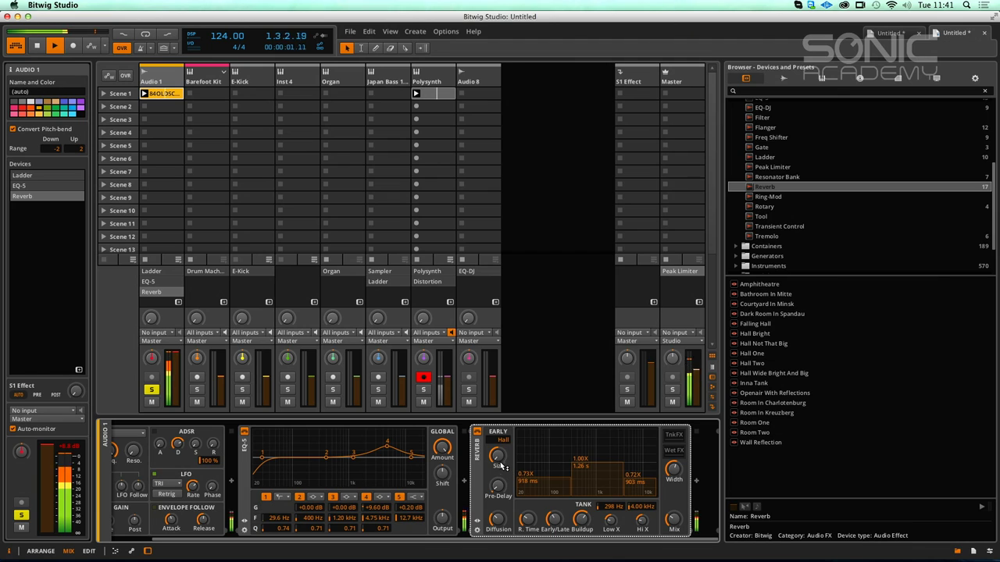
drag(498, 455, 497, 418)
drag(528, 519, 528, 550)
drag(532, 522, 557, 508)
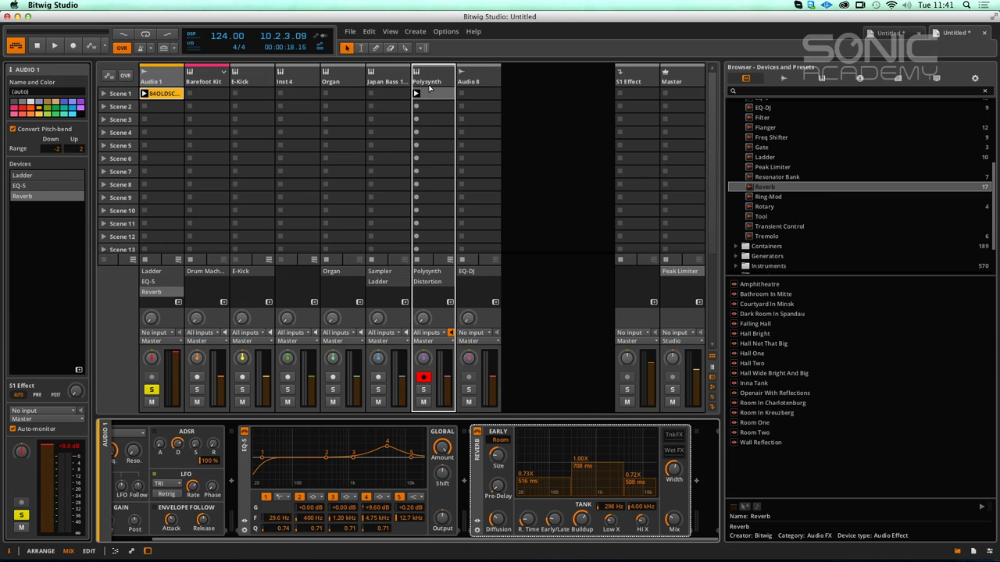
Step: Move the Reverb after the Distortion on the Polysynth track, solo that track and start playback
key(space)
click(425, 389)
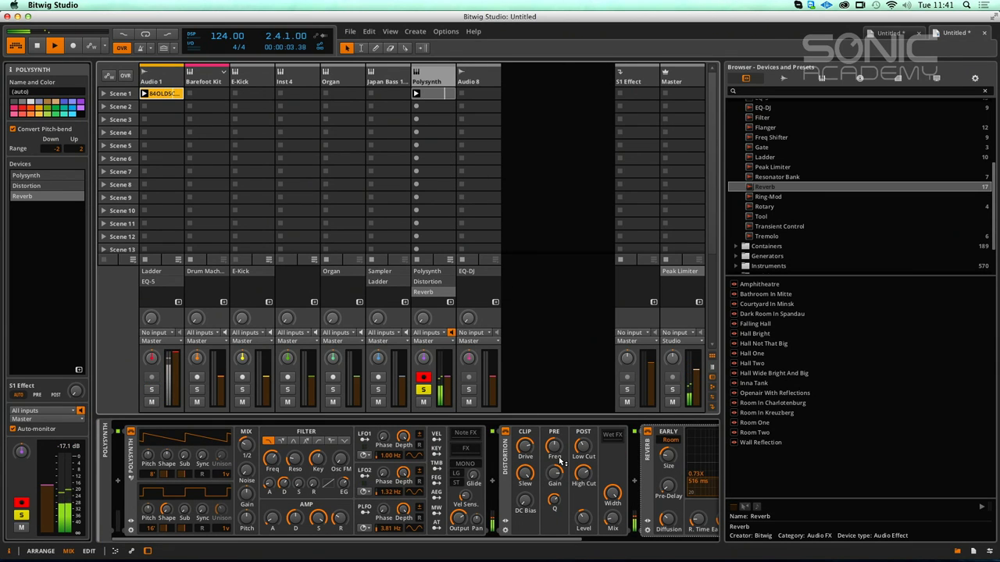
drag(585, 539, 731, 544)
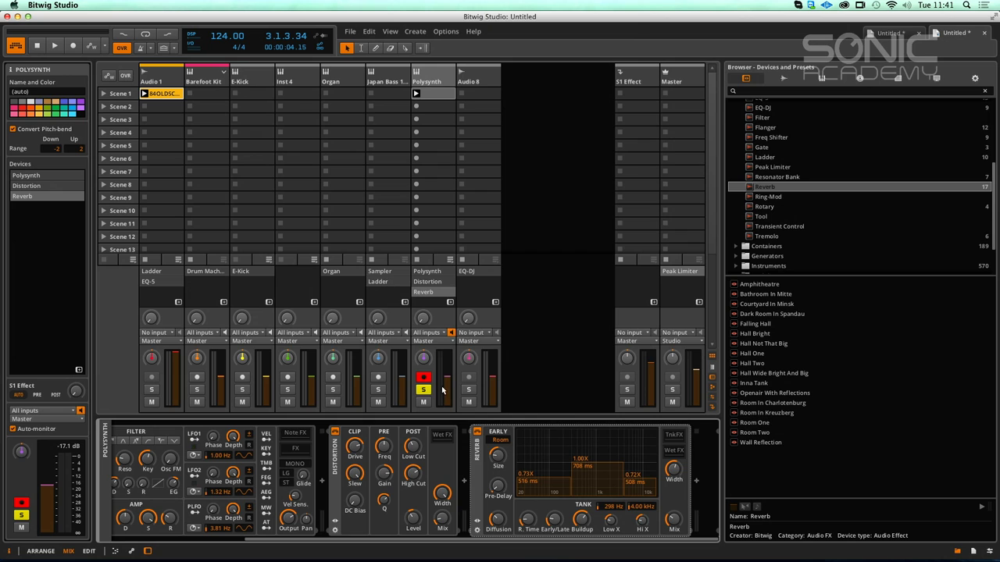
key(space)
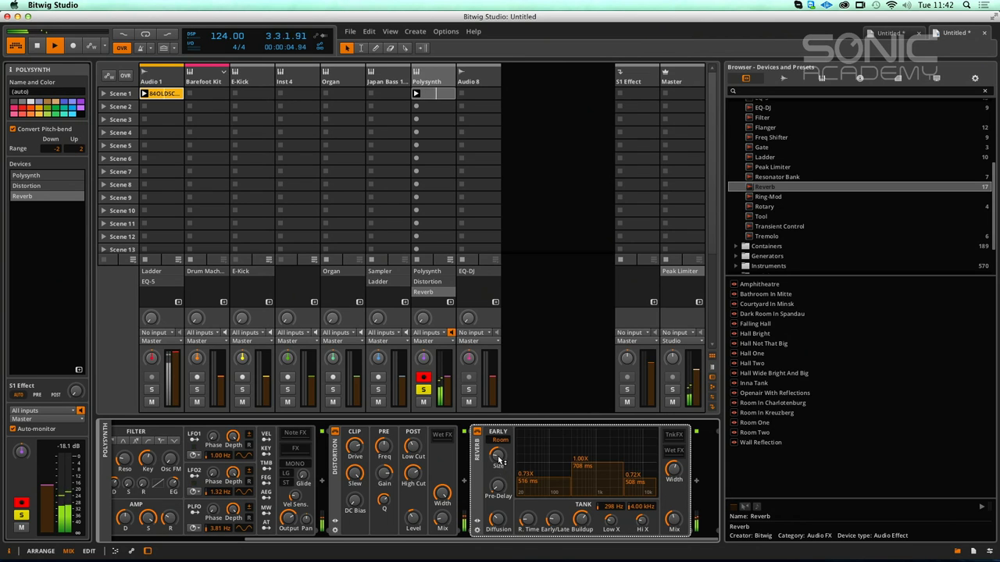
Step: Adjust the Reverb's Size and Early/Late balance on Polysynth while listening, and set its reverb time to 2.82 s
mouse_move(498, 455)
mouse_down()
mouse_move(499, 414)
mouse_move(498, 446)
mouse_up()
drag(531, 517, 532, 494)
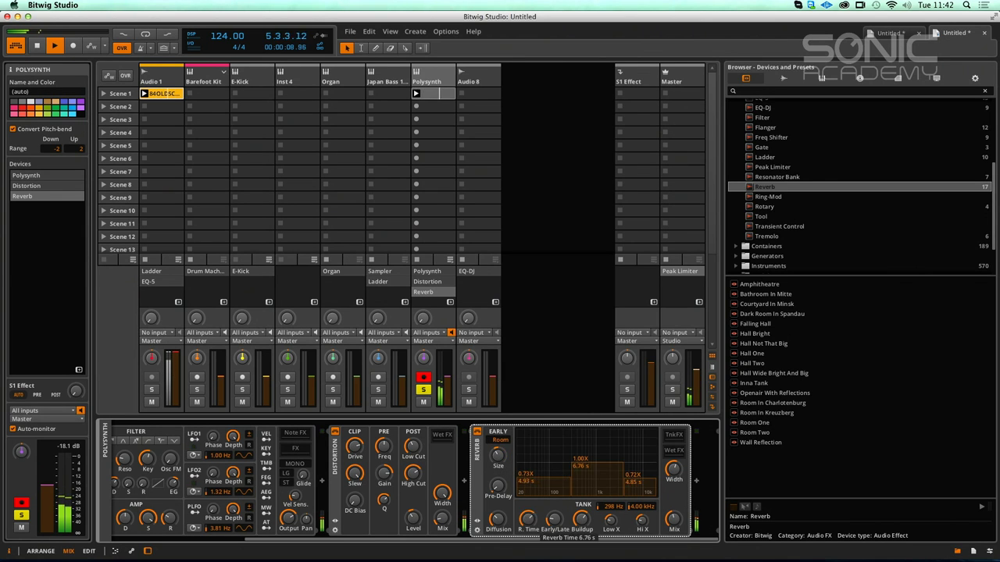
drag(555, 525, 554, 510)
key(space)
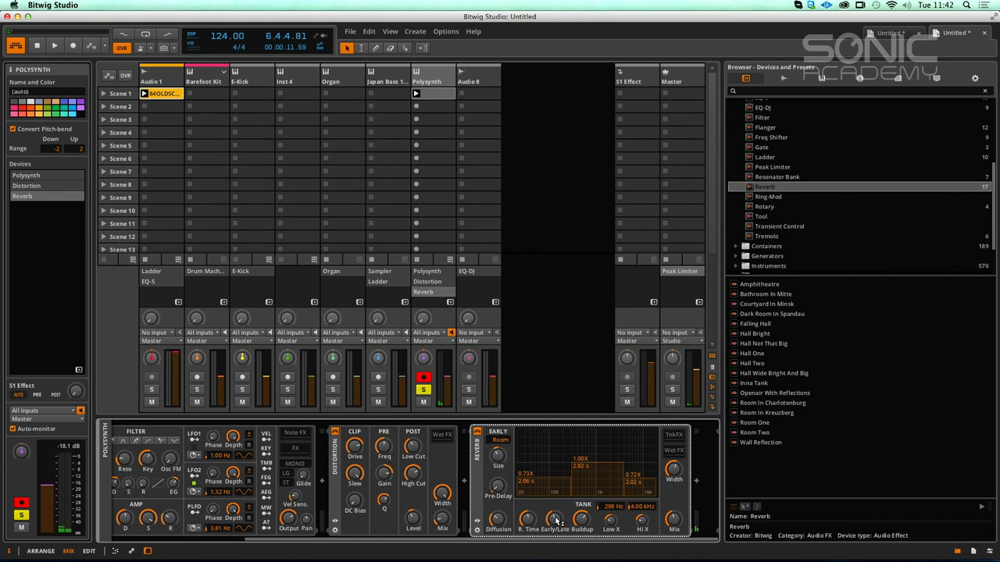
key(space)
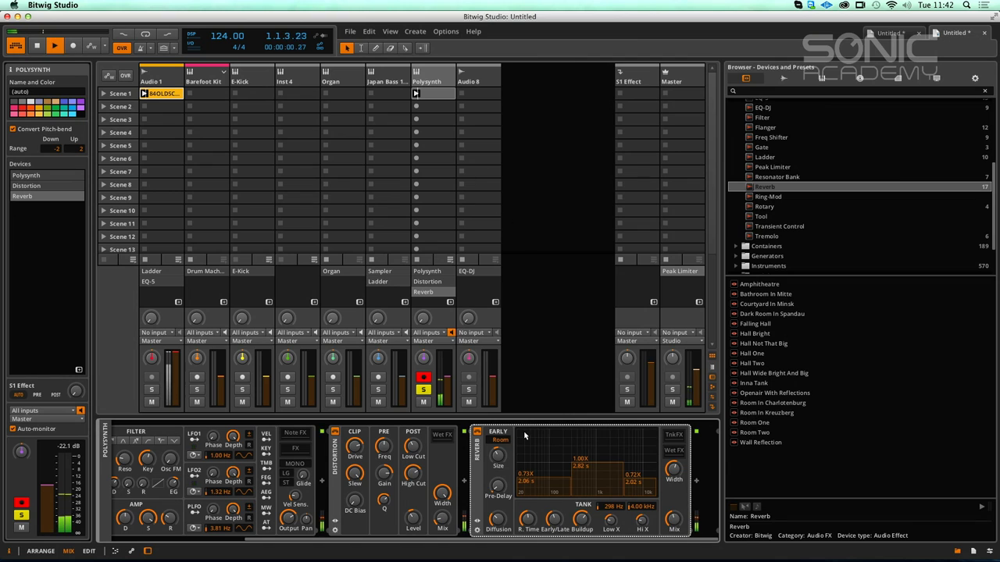
Step: Move the Reverb back after EQ-5 on Audio 1, solo Audio 1 and audition it briefly
drag(481, 471, 166, 228)
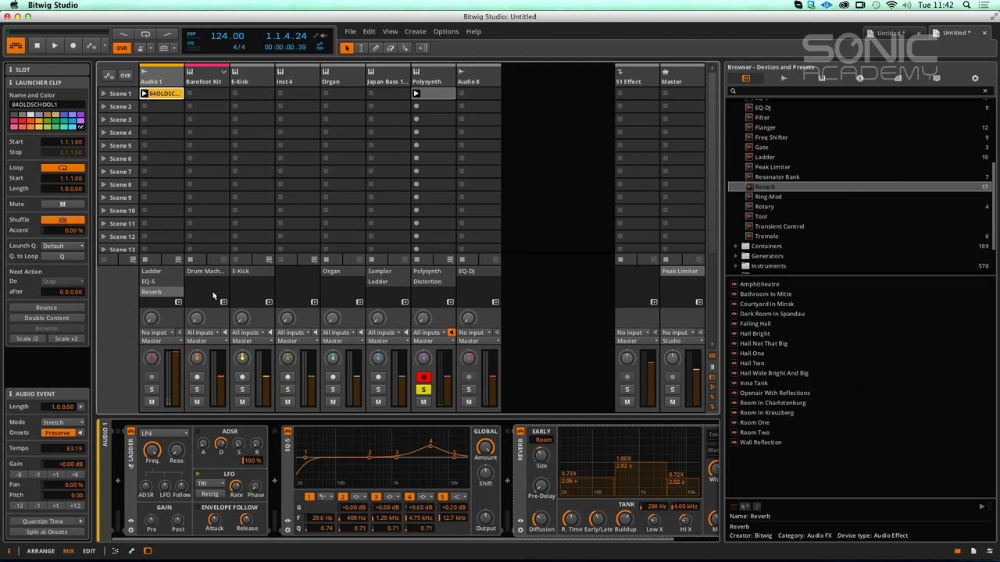
click(150, 389)
key(space)
key(space)
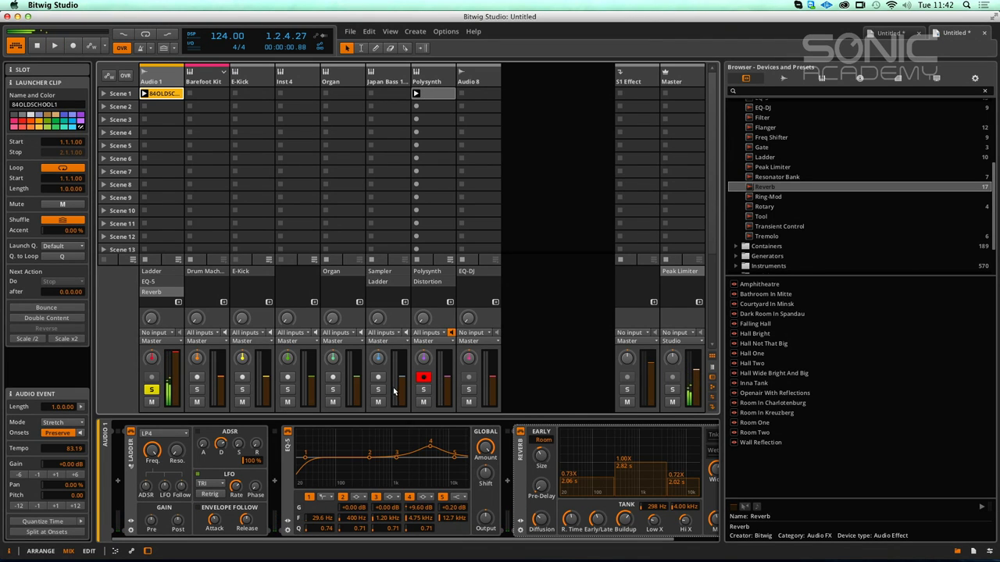